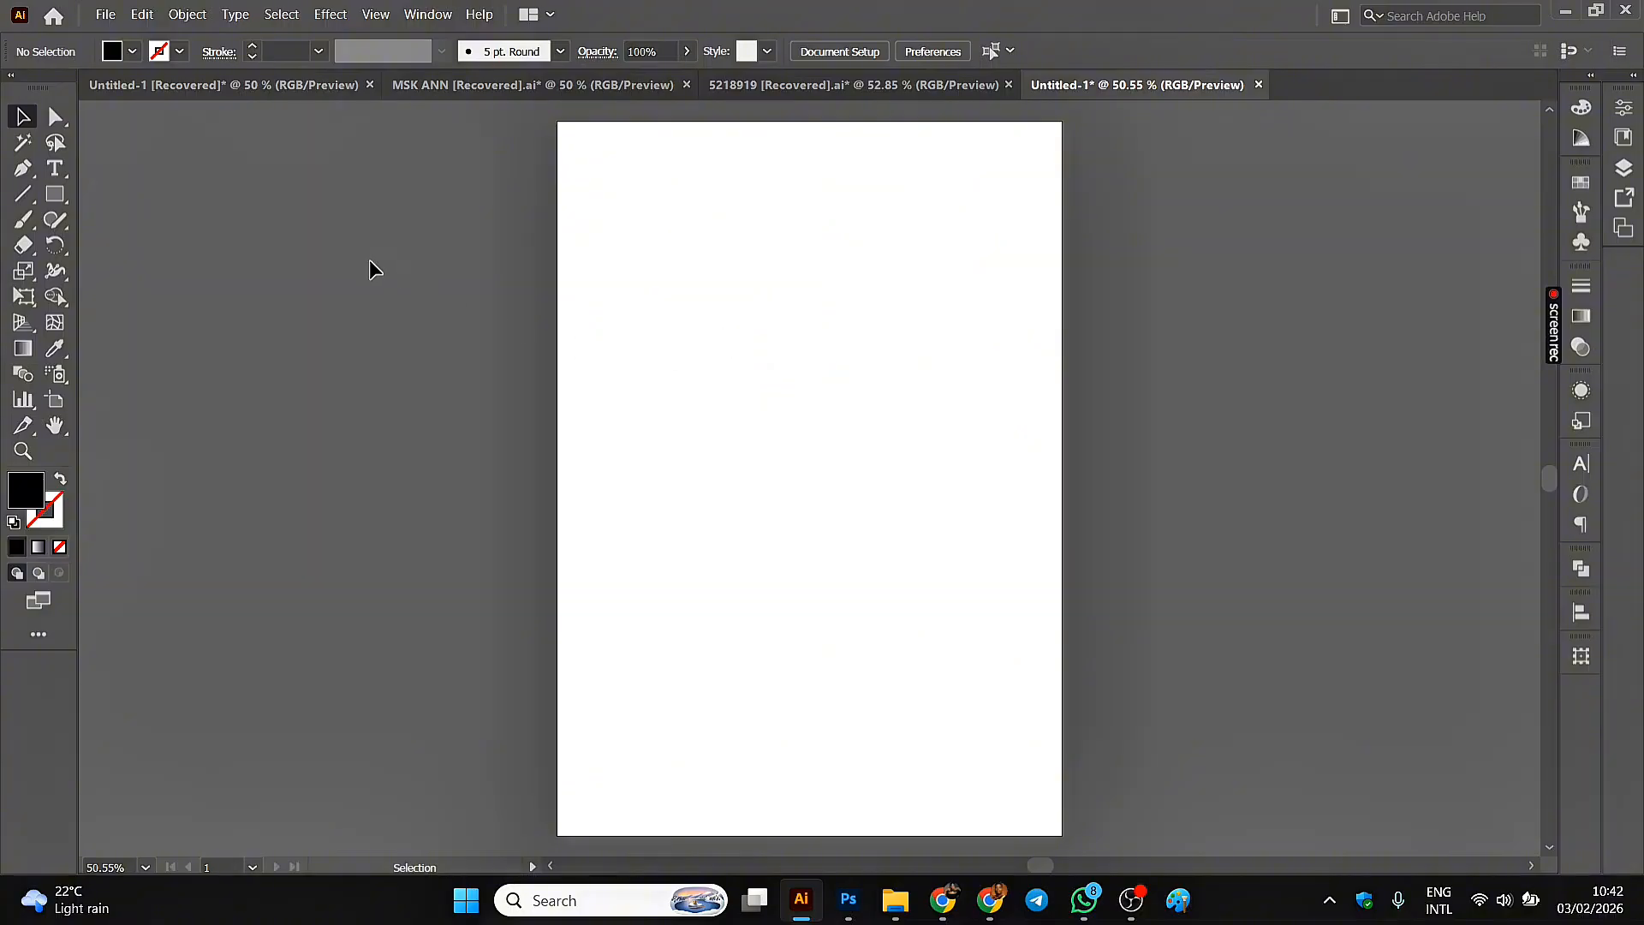
- Add the text JESUS near the top of the artboard and move it slightly down
{"action": "left_click", "coordinate": [57, 173]}
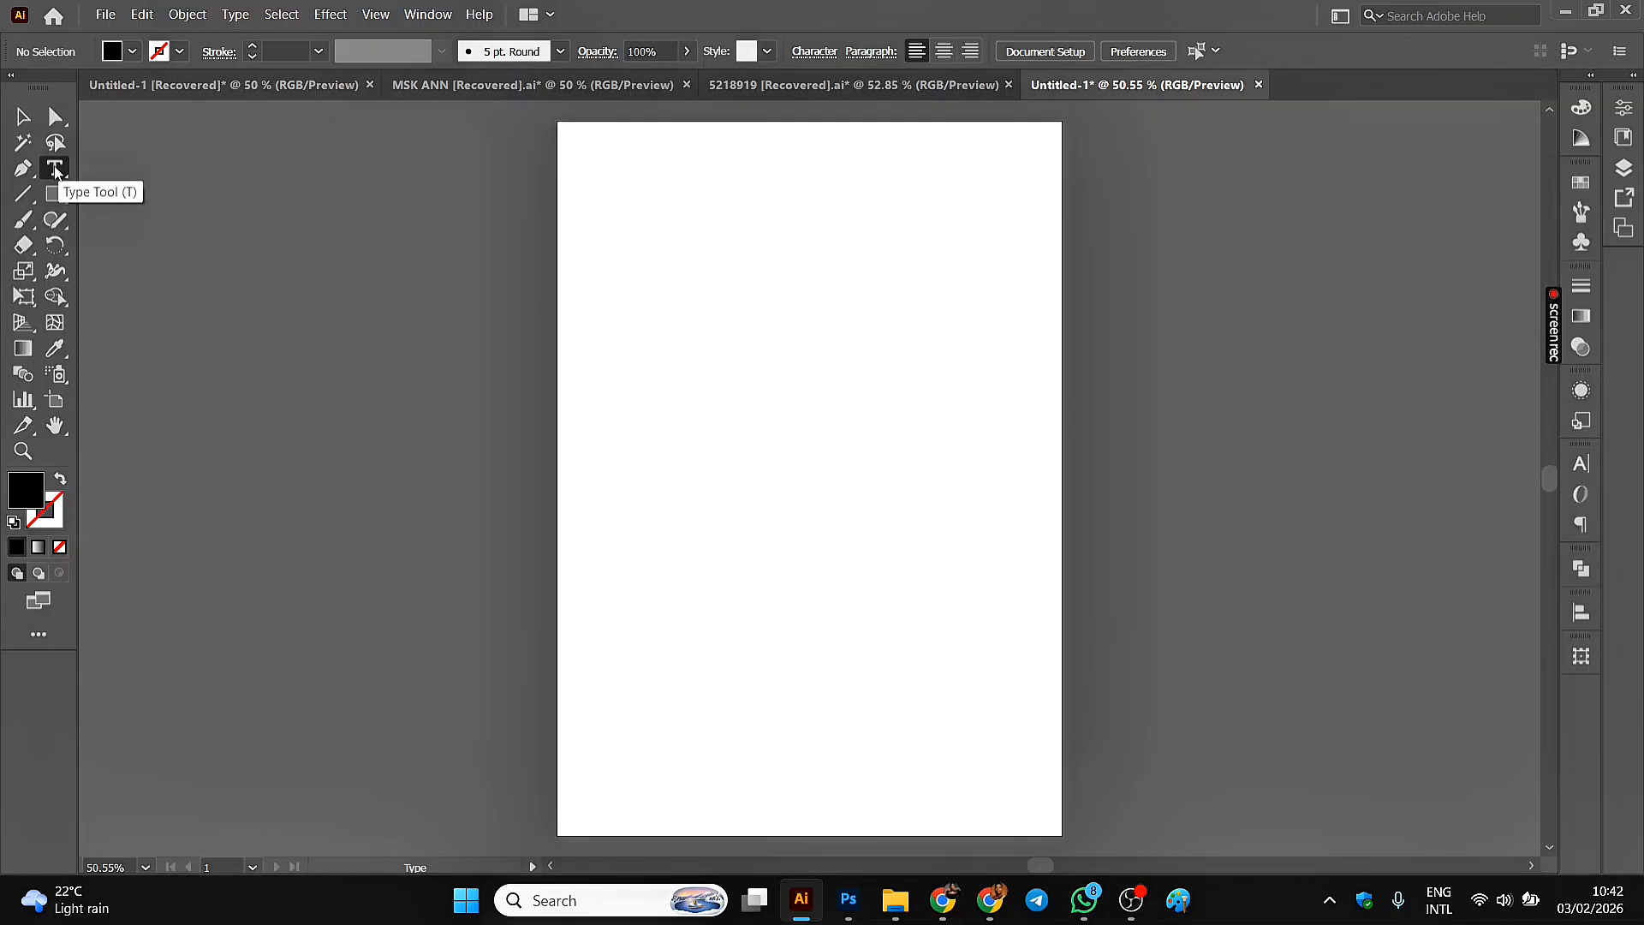
{"action": "left_click", "coordinate": [632, 228]}
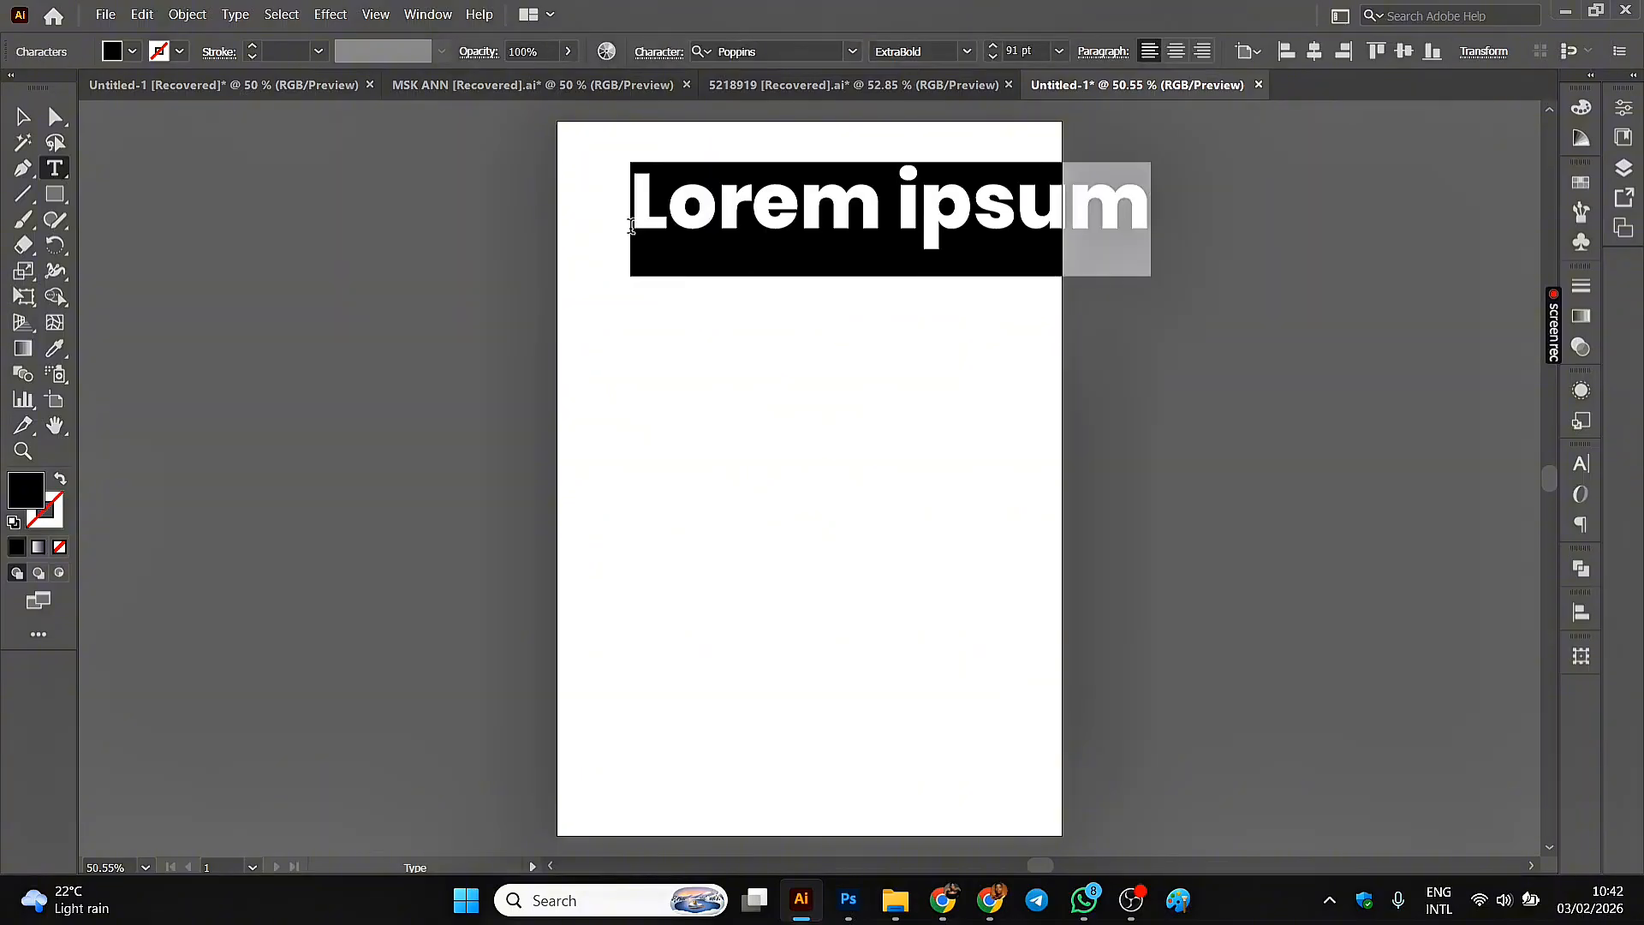
{"action": "type", "text": "J"}
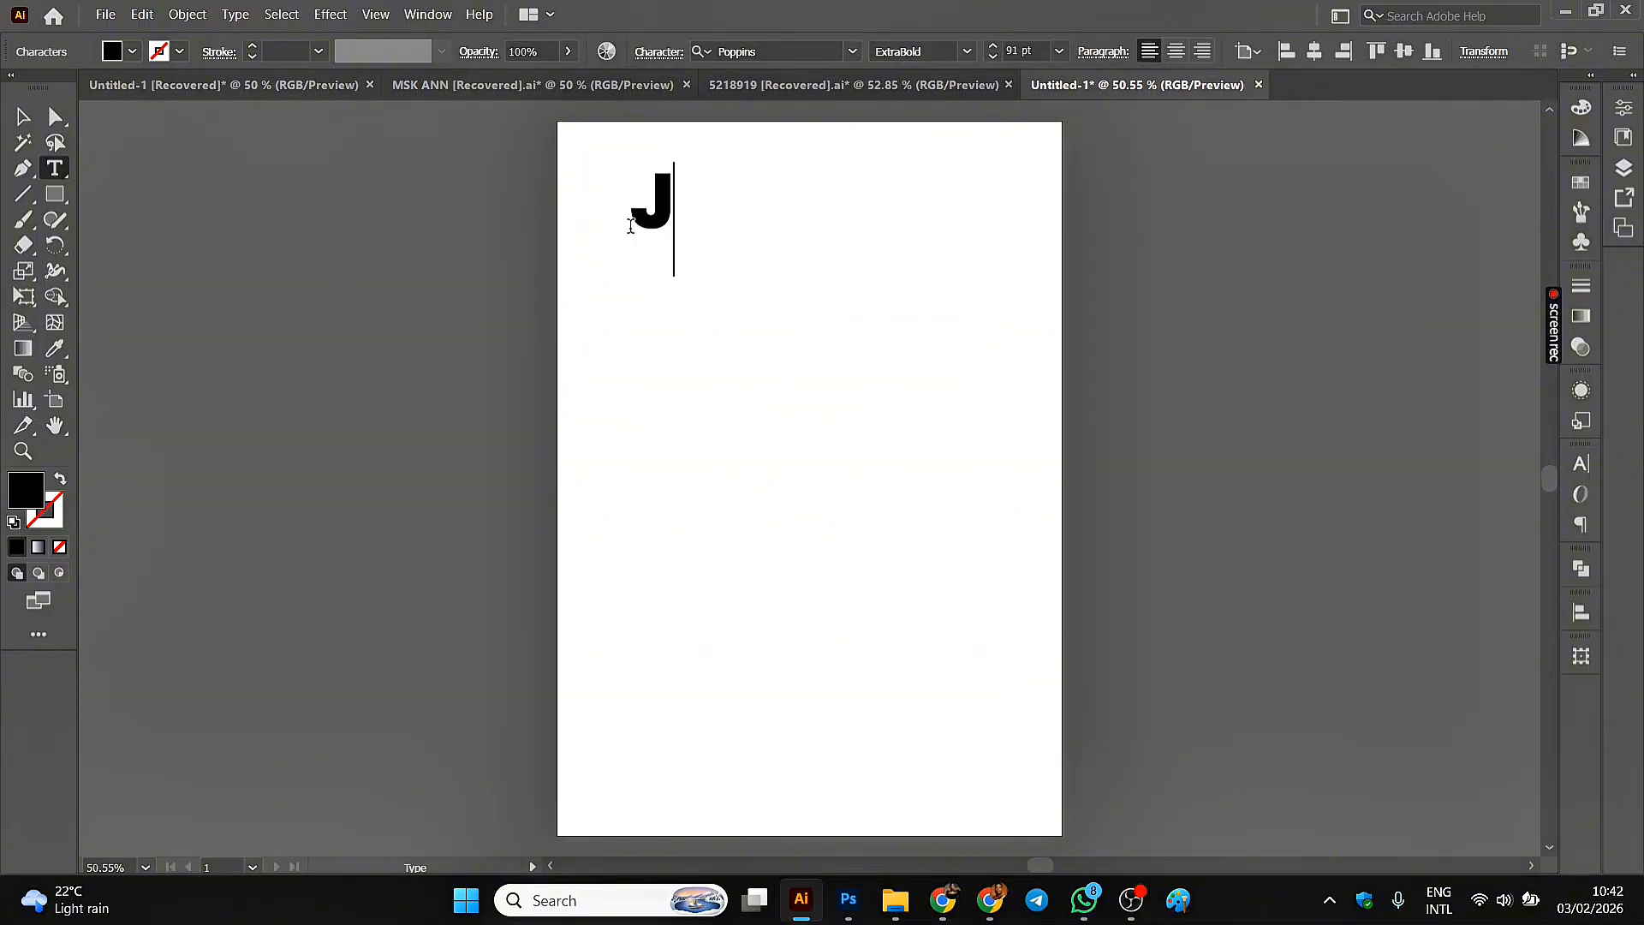
{"action": "type", "text": "ESUS"}
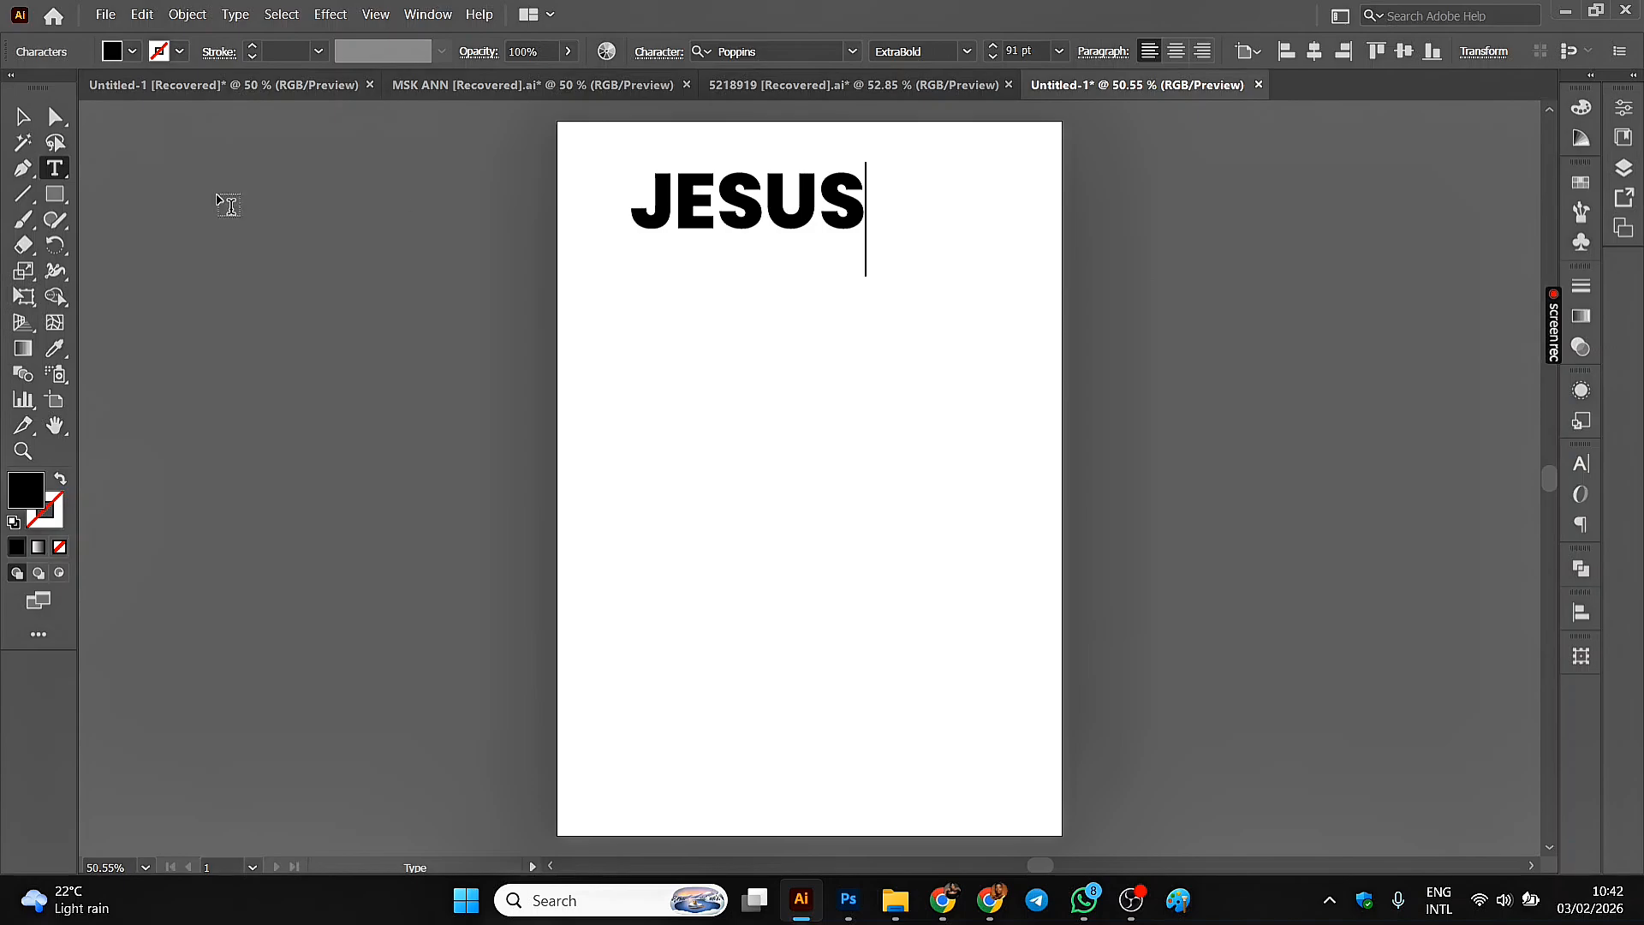
{"action": "left_click", "coordinate": [22, 116]}
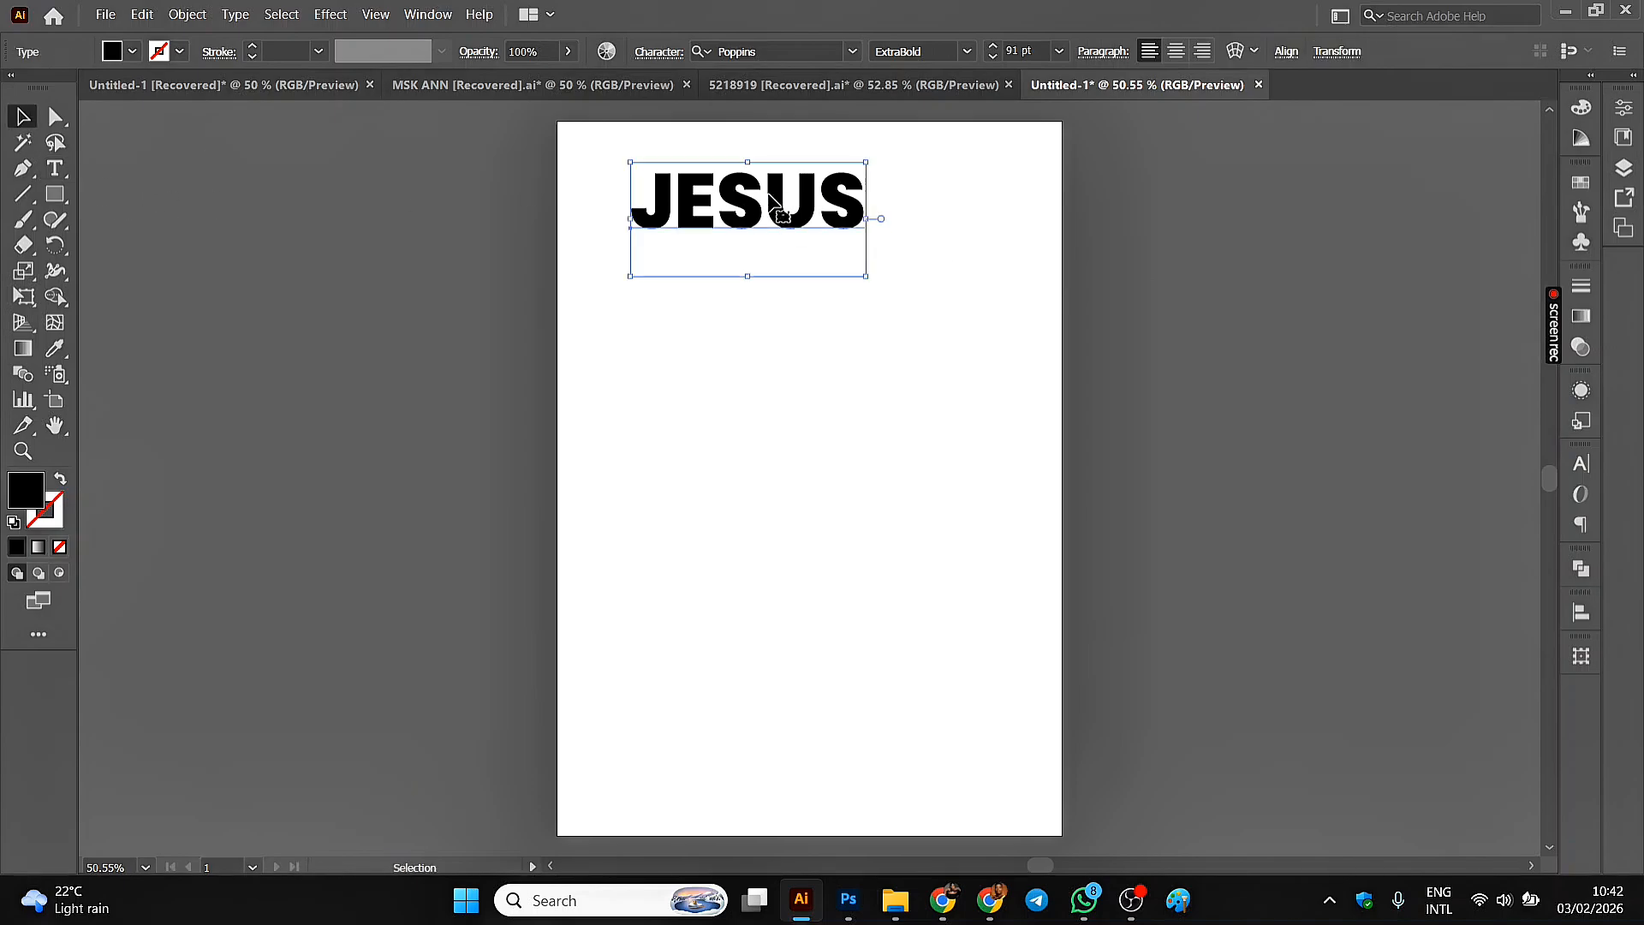
{"action": "left_click_drag", "start_coordinate": [748, 259], "coordinate": [764, 342]}
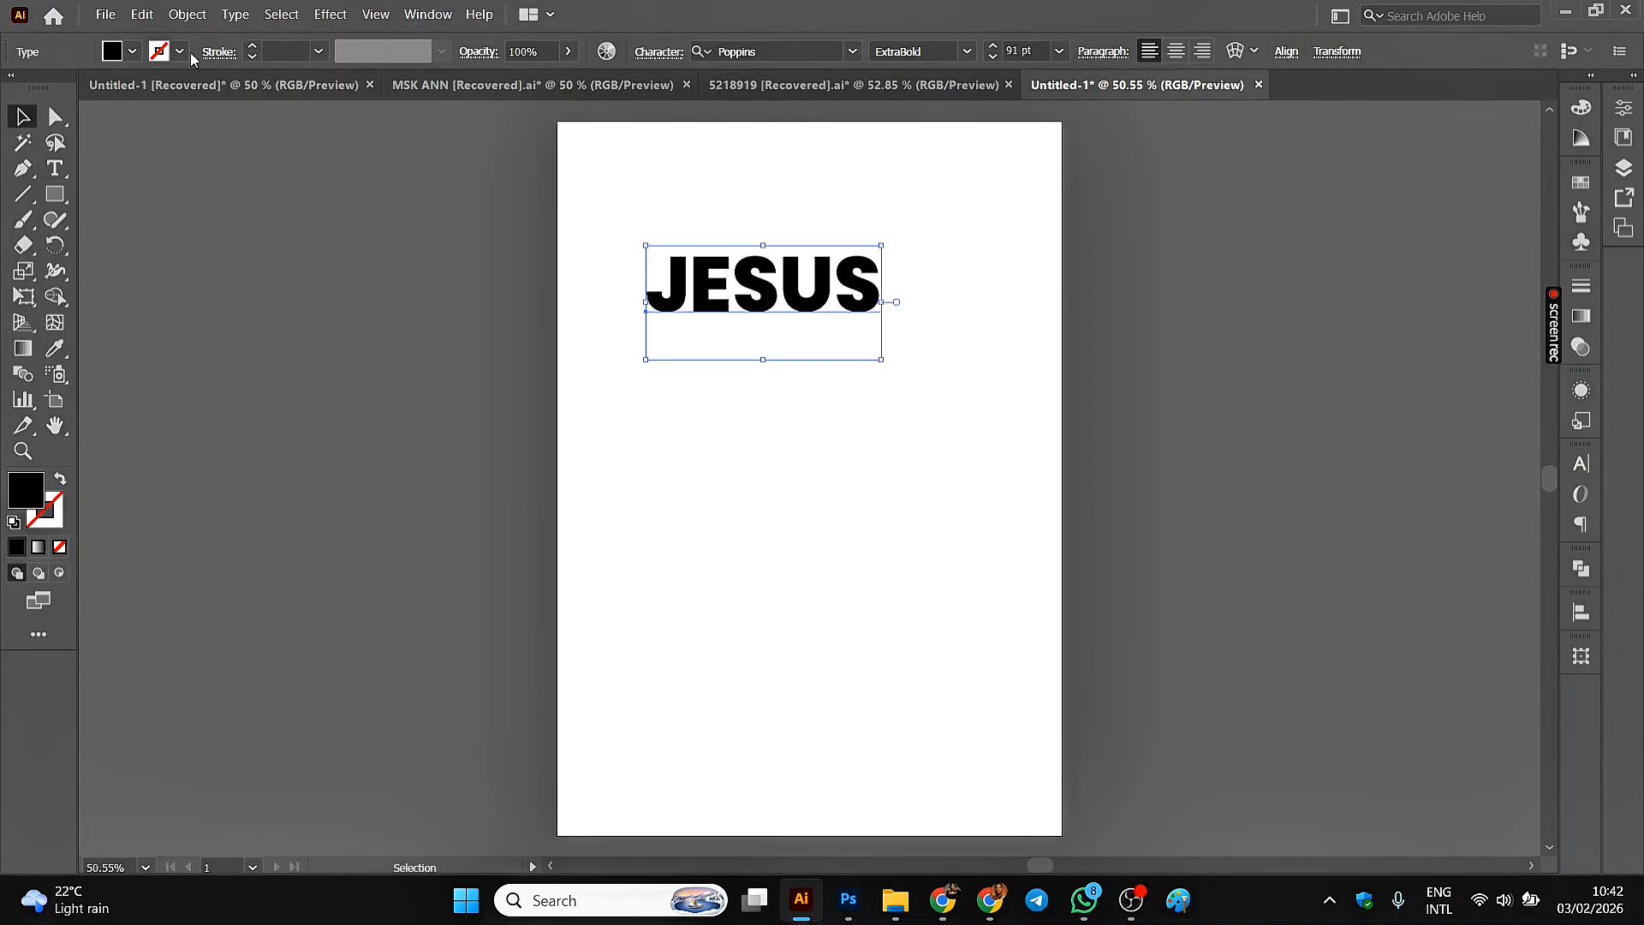
- Fill the JESUS text with CMYK Cyan
{"action": "left_click", "coordinate": [133, 52]}
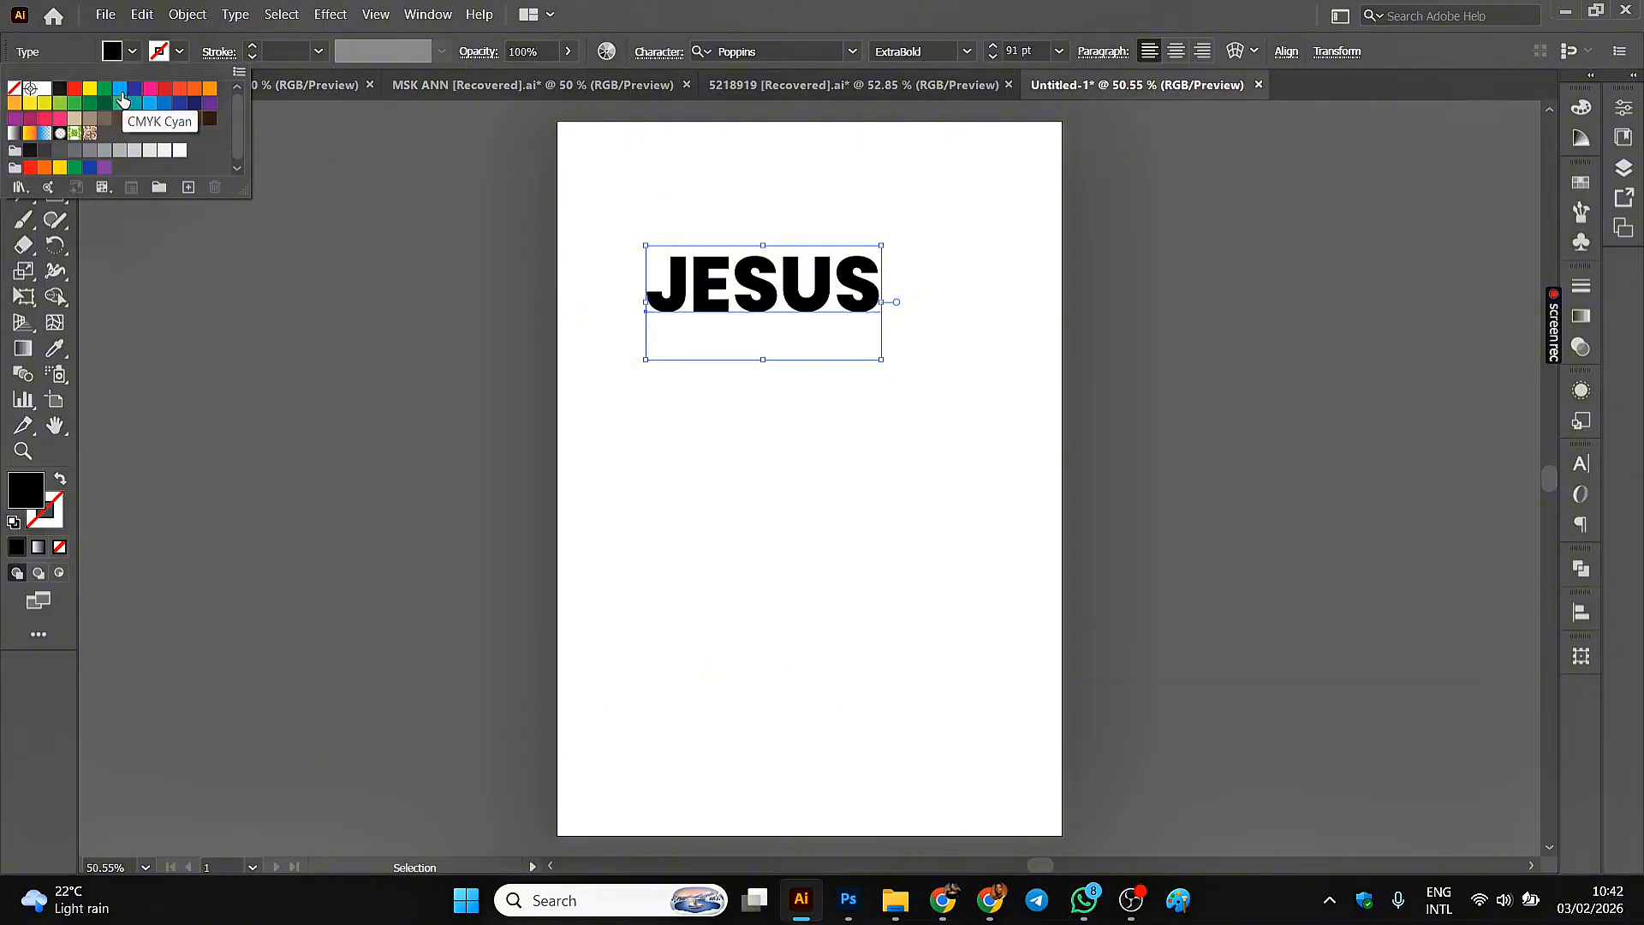
{"action": "left_click", "coordinate": [122, 99]}
{"action": "left_click", "coordinate": [619, 143]}
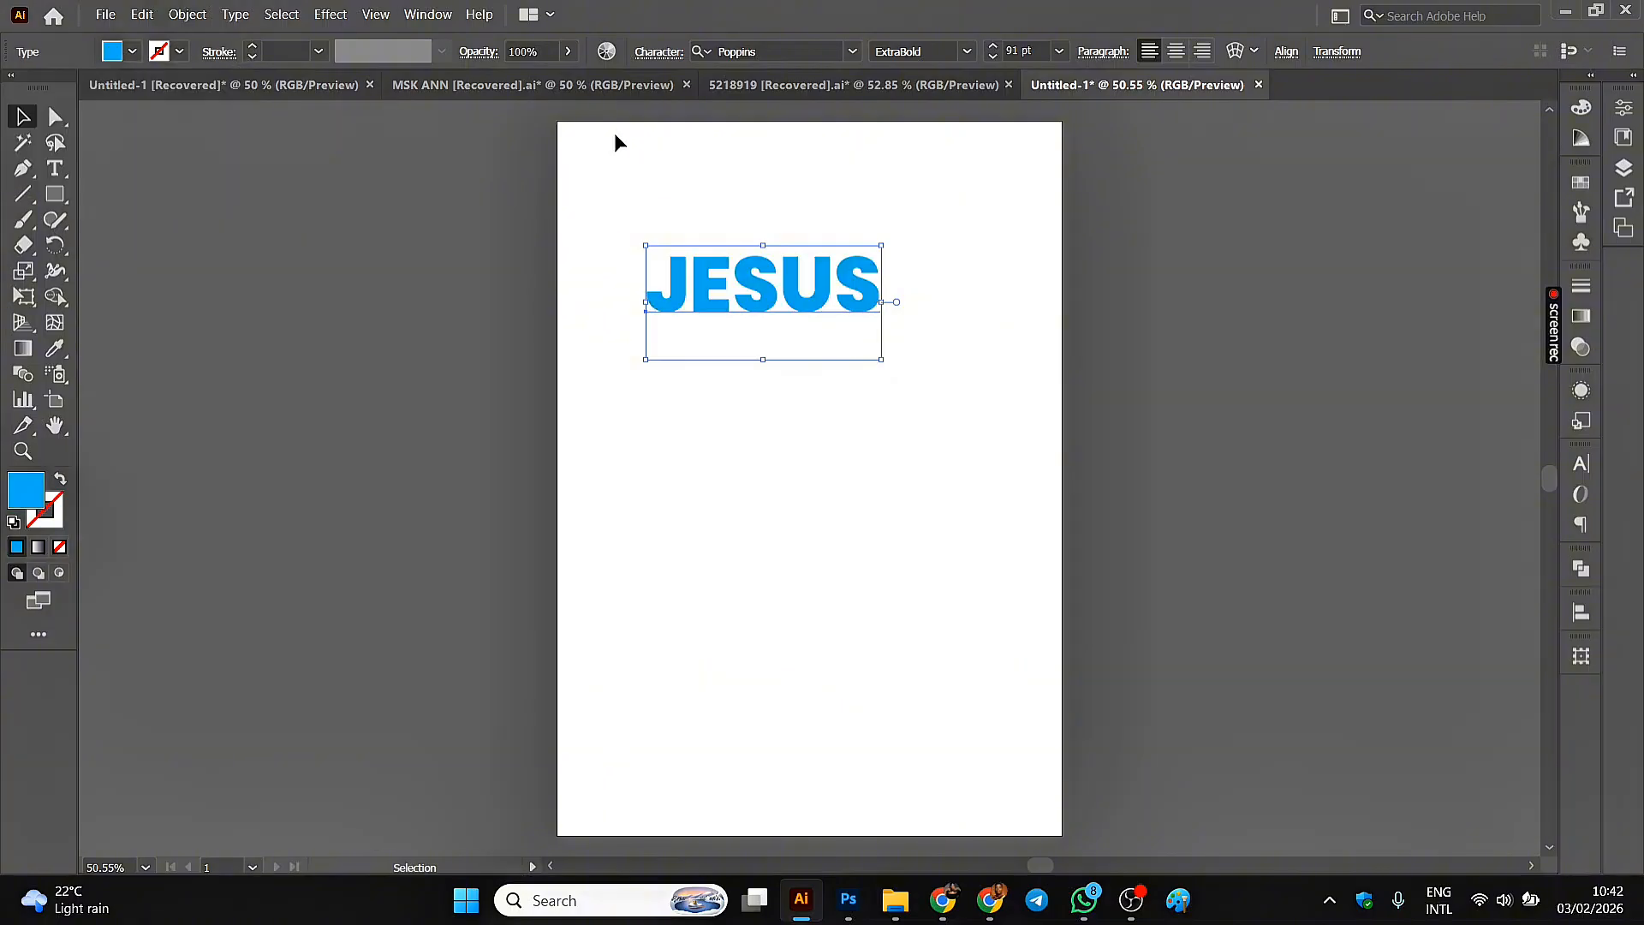
{"action": "left_click", "coordinate": [609, 149]}
- Shift the JESUS text slightly right and convert it to outlines
{"action": "left_click_drag", "start_coordinate": [751, 286], "coordinate": [774, 298]}
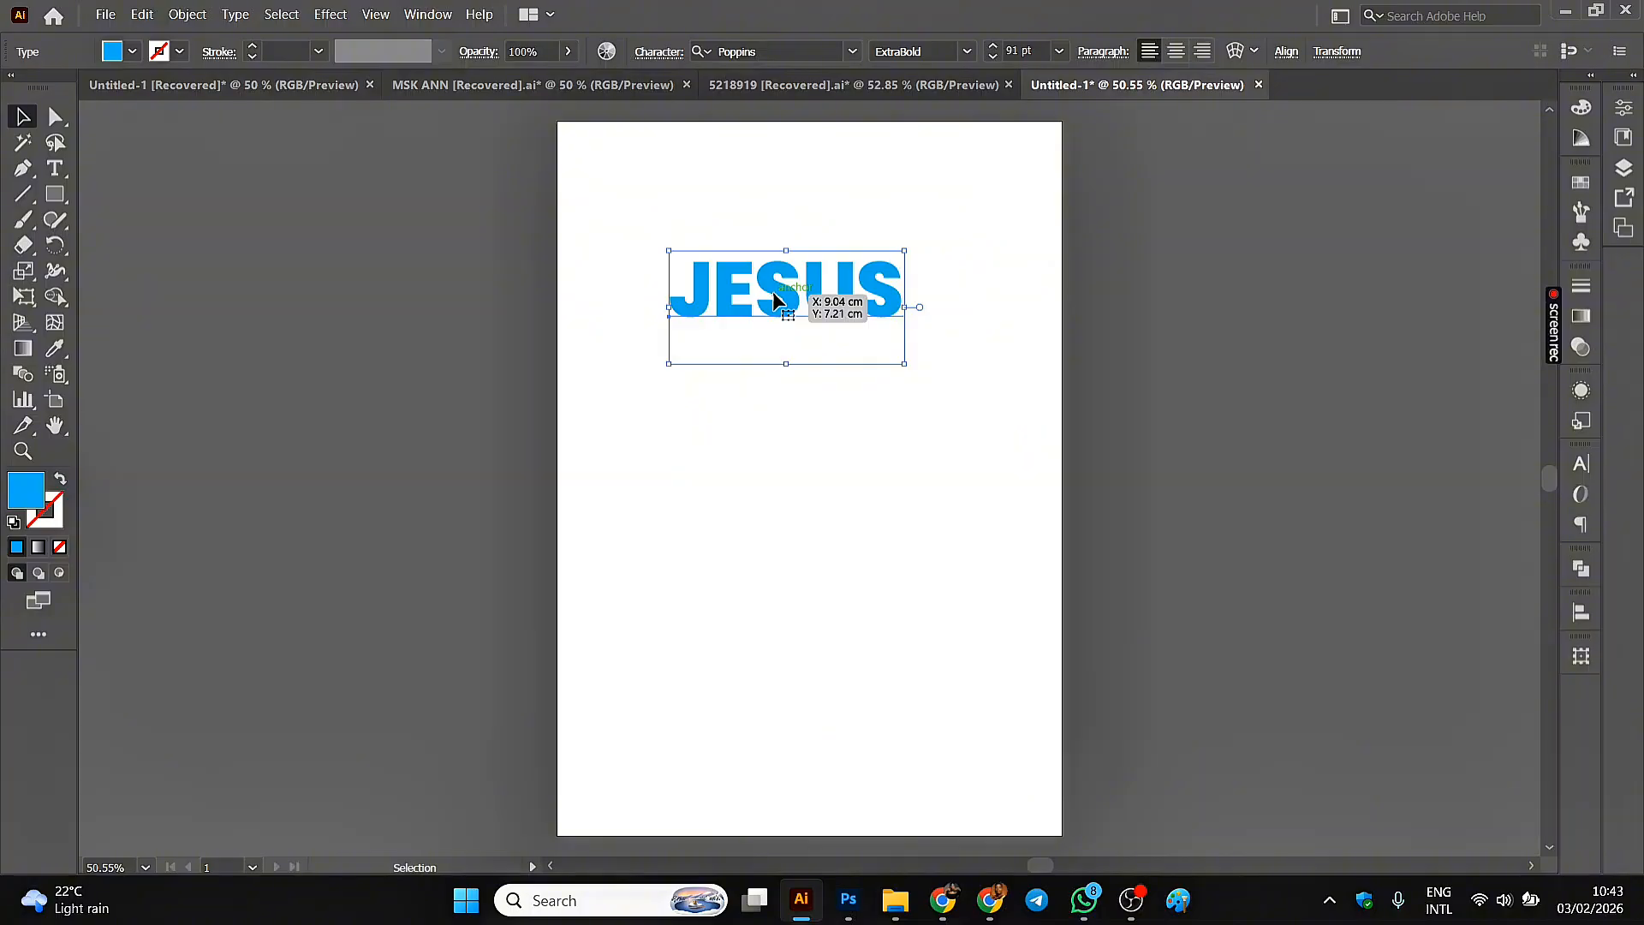
{"action": "right_click", "coordinate": [773, 299]}
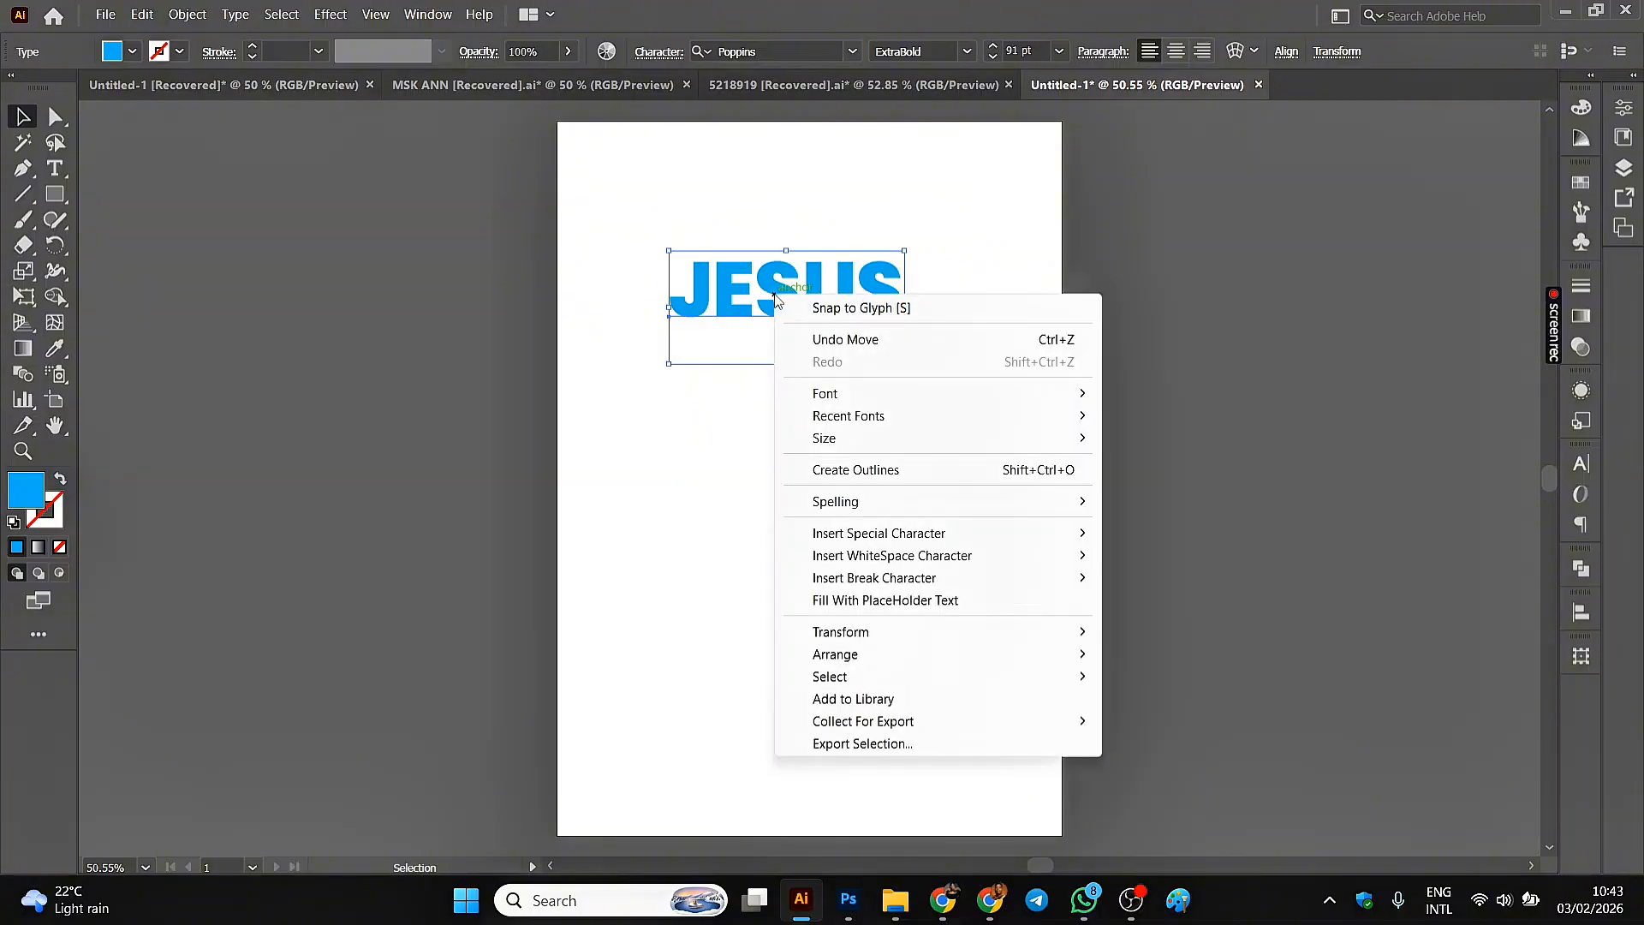
{"action": "left_click", "coordinate": [840, 470]}
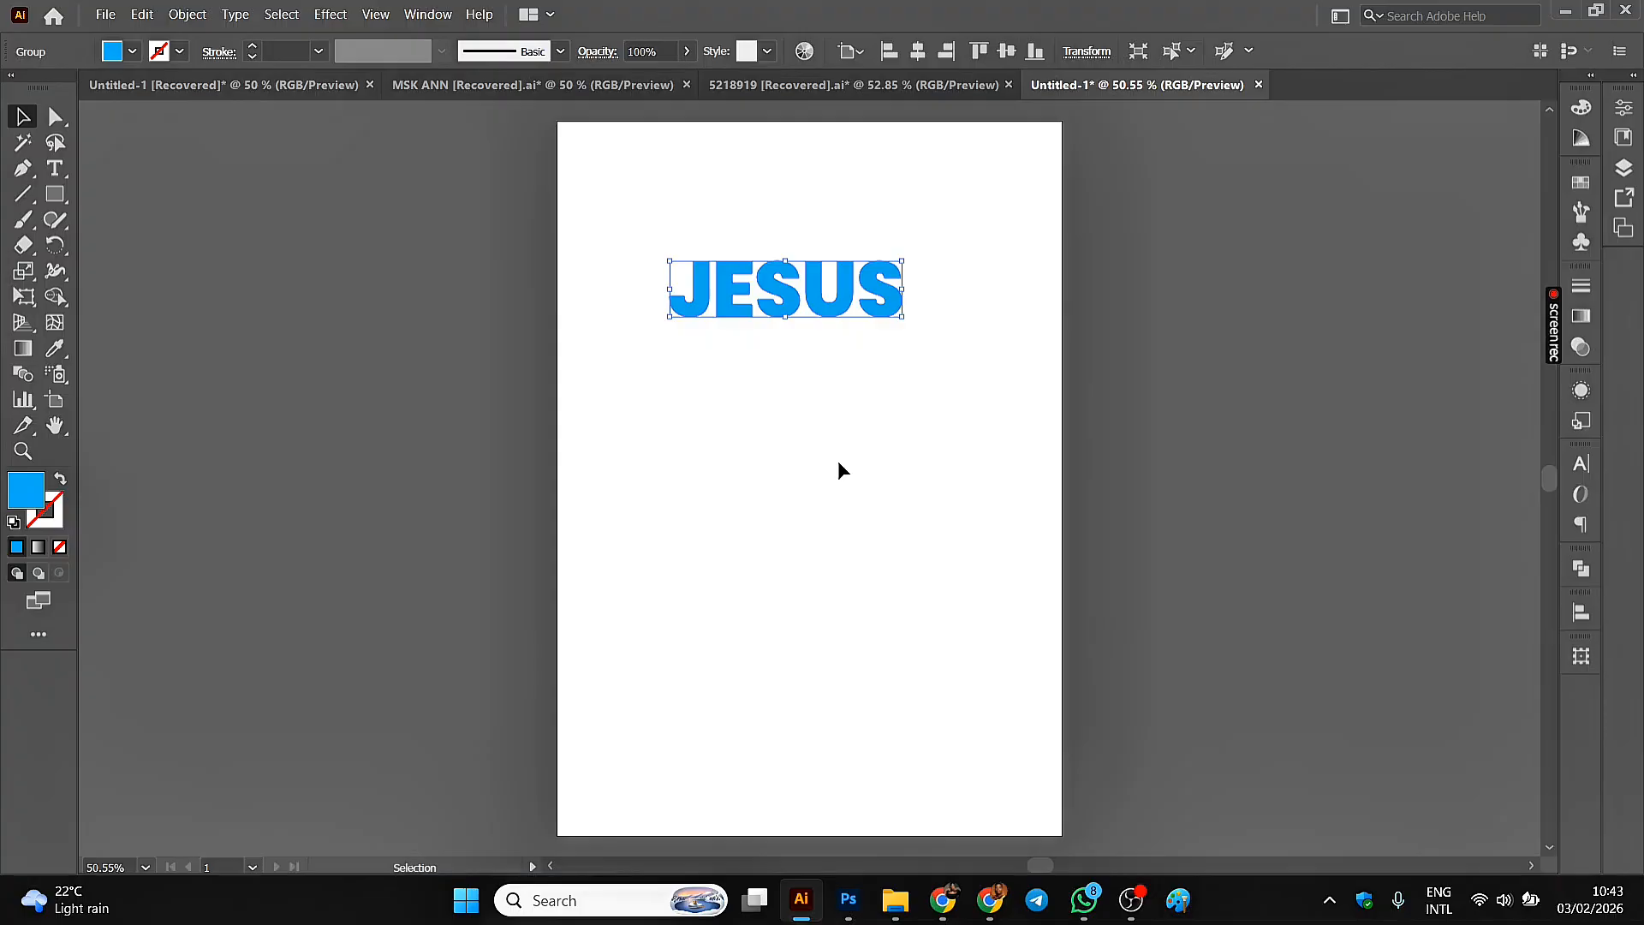
- Release the compound paths of the outlined JESUS letters and reselect the group
{"action": "left_click", "coordinate": [187, 15]}
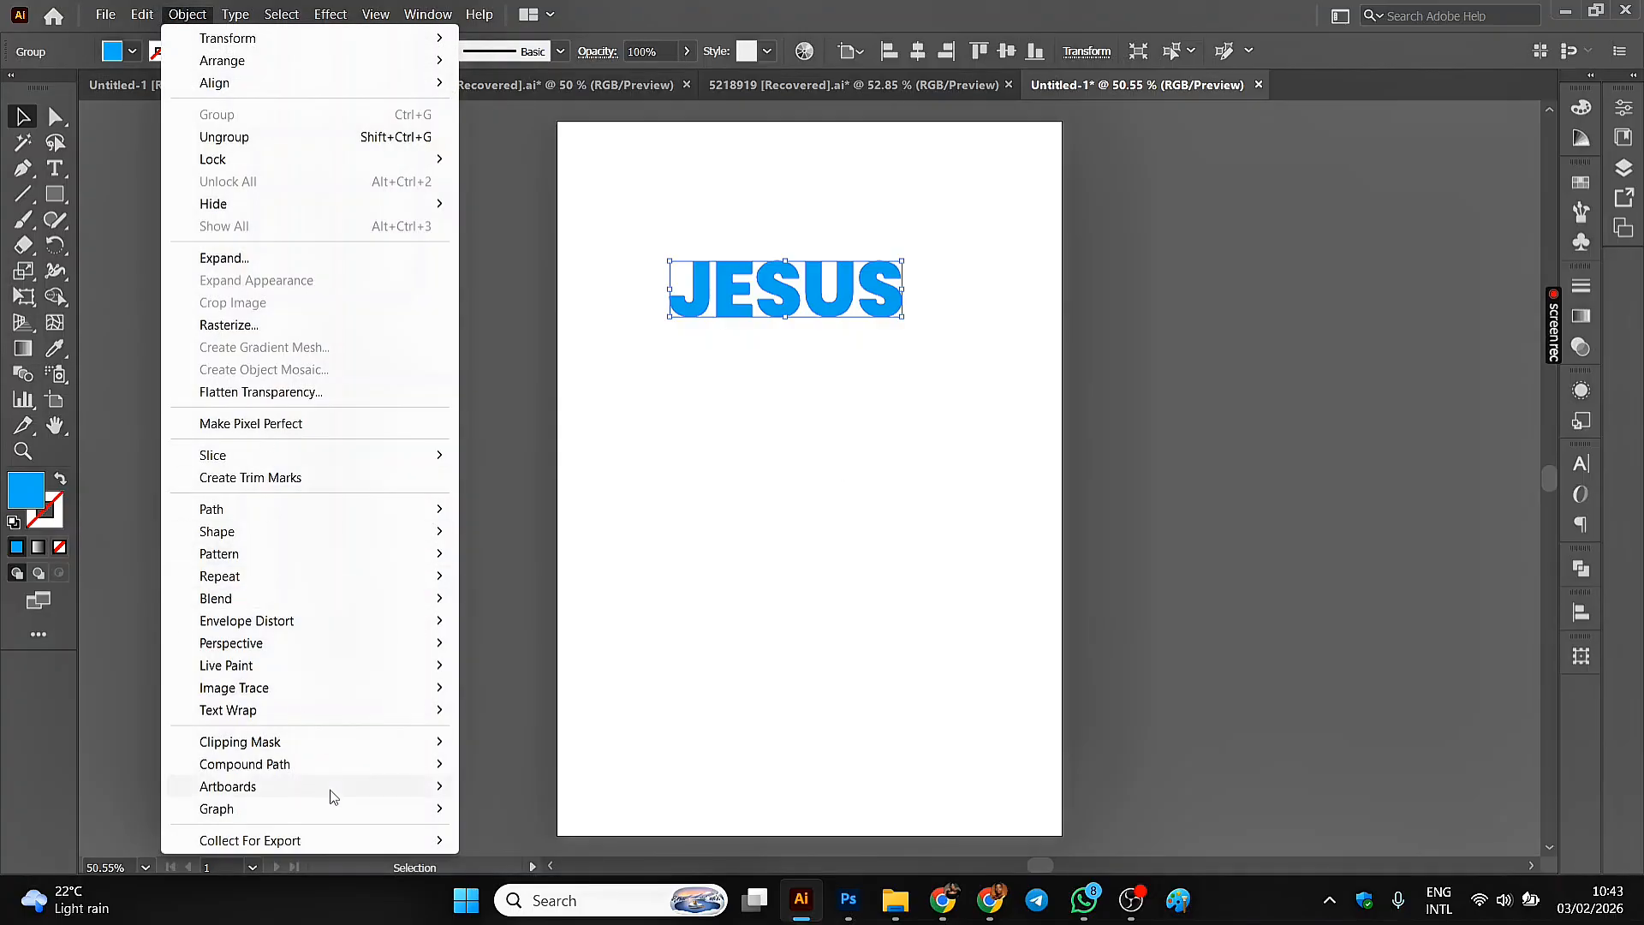
{"action": "mouse_move", "coordinate": [359, 775]}
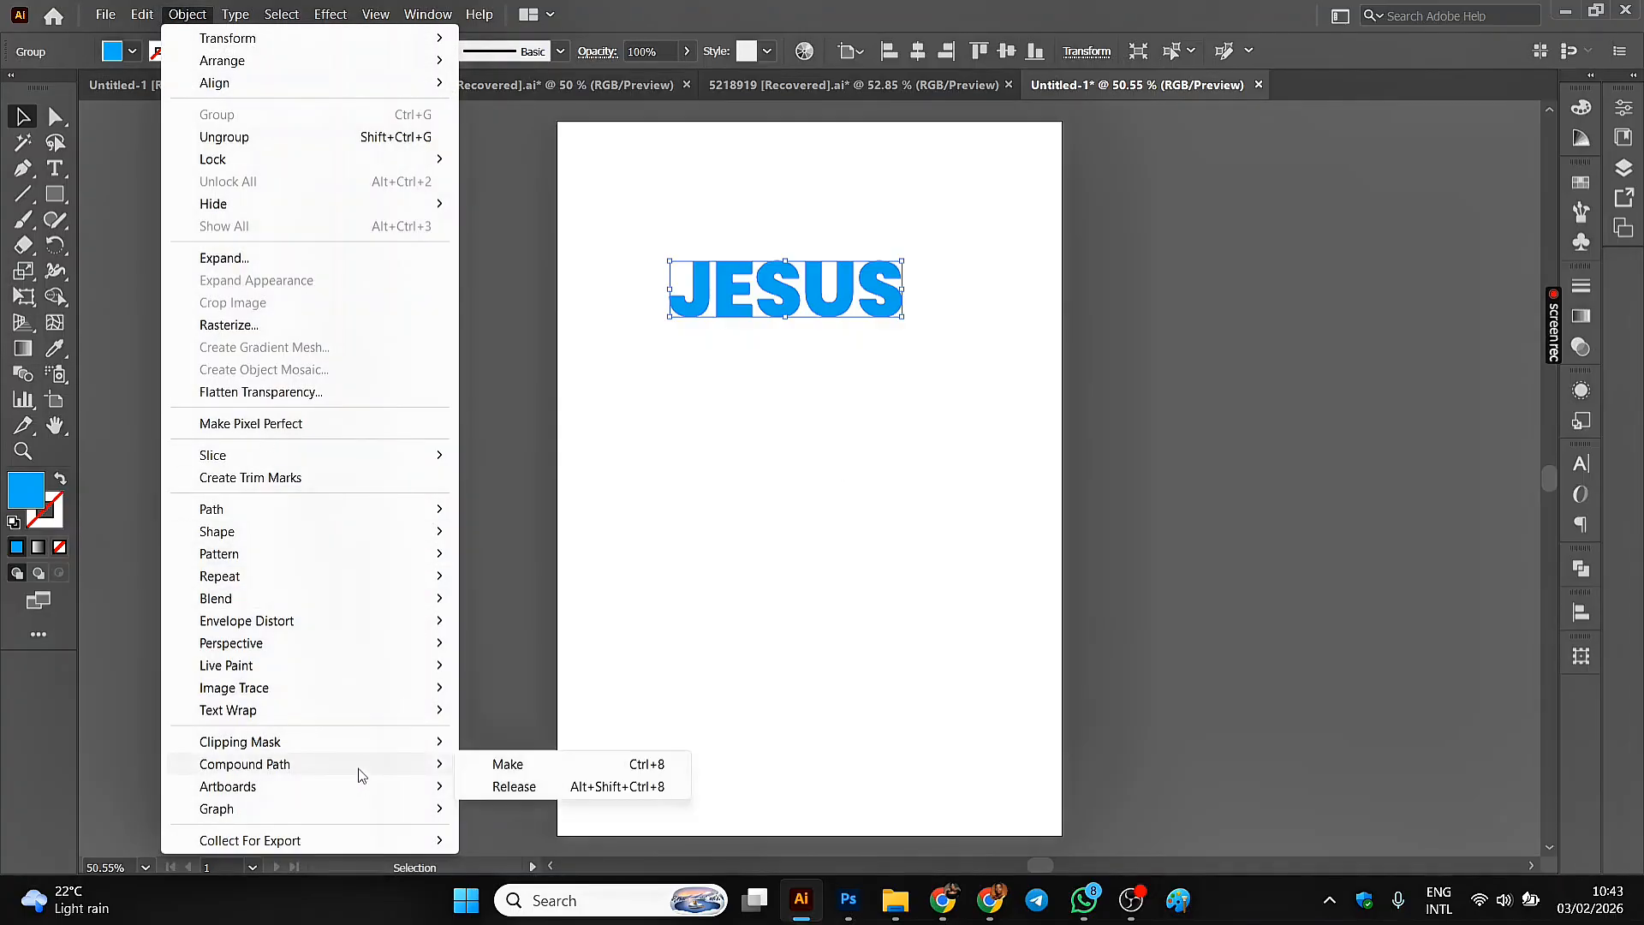
{"action": "left_click", "coordinate": [516, 786]}
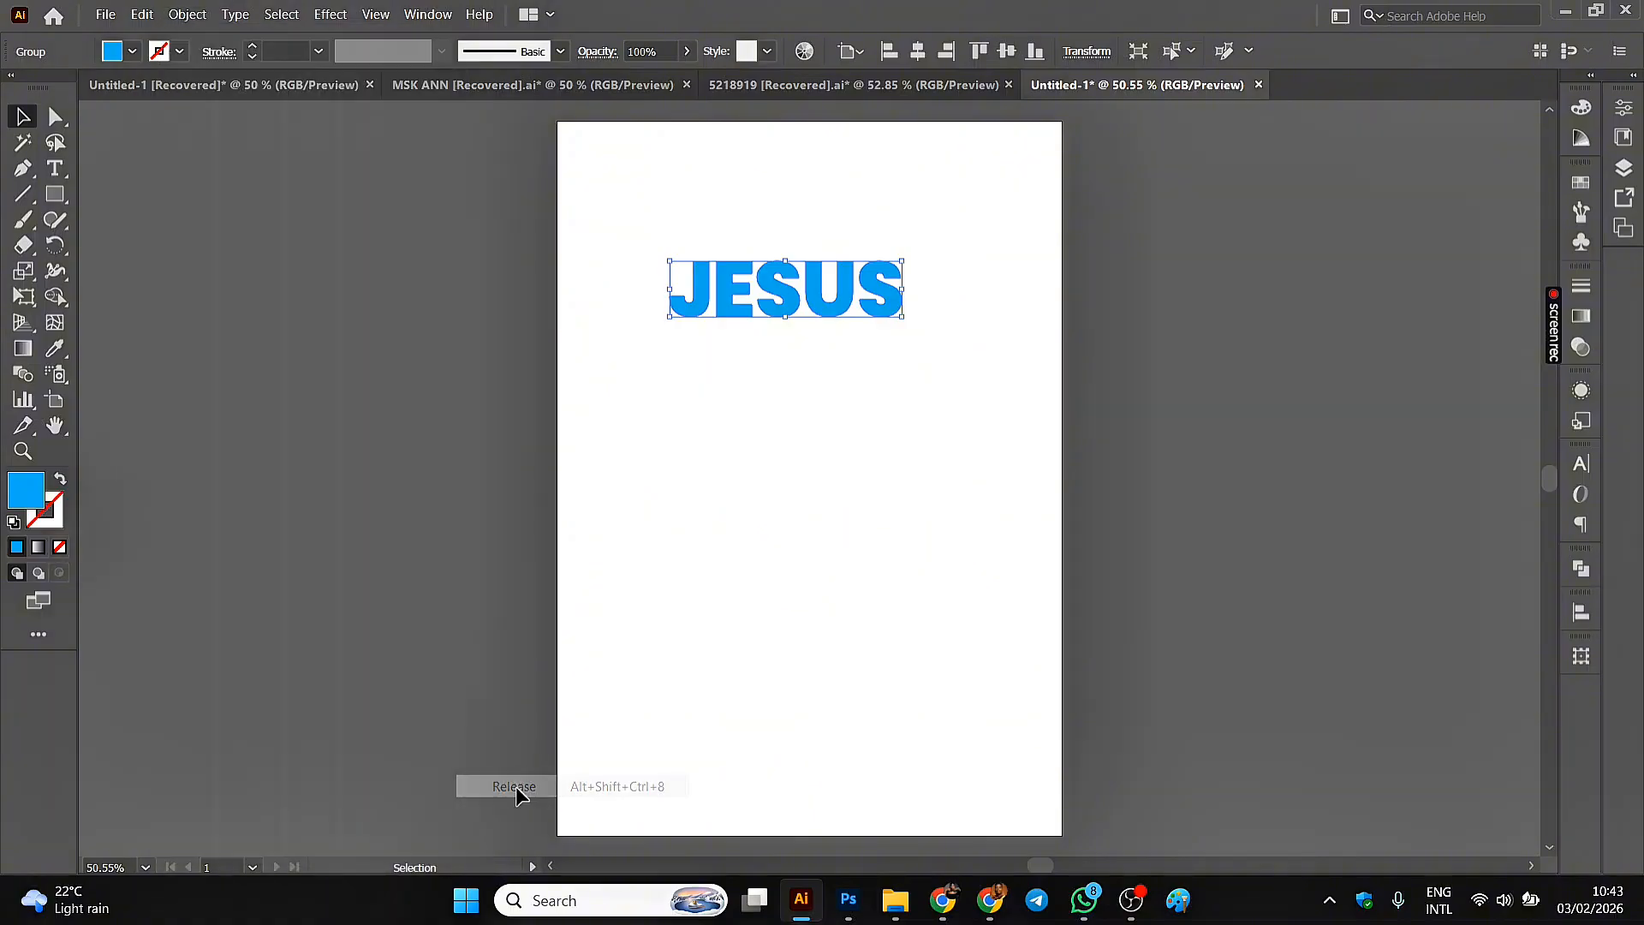
{"action": "left_click", "coordinate": [743, 448]}
{"action": "left_click", "coordinate": [779, 289]}
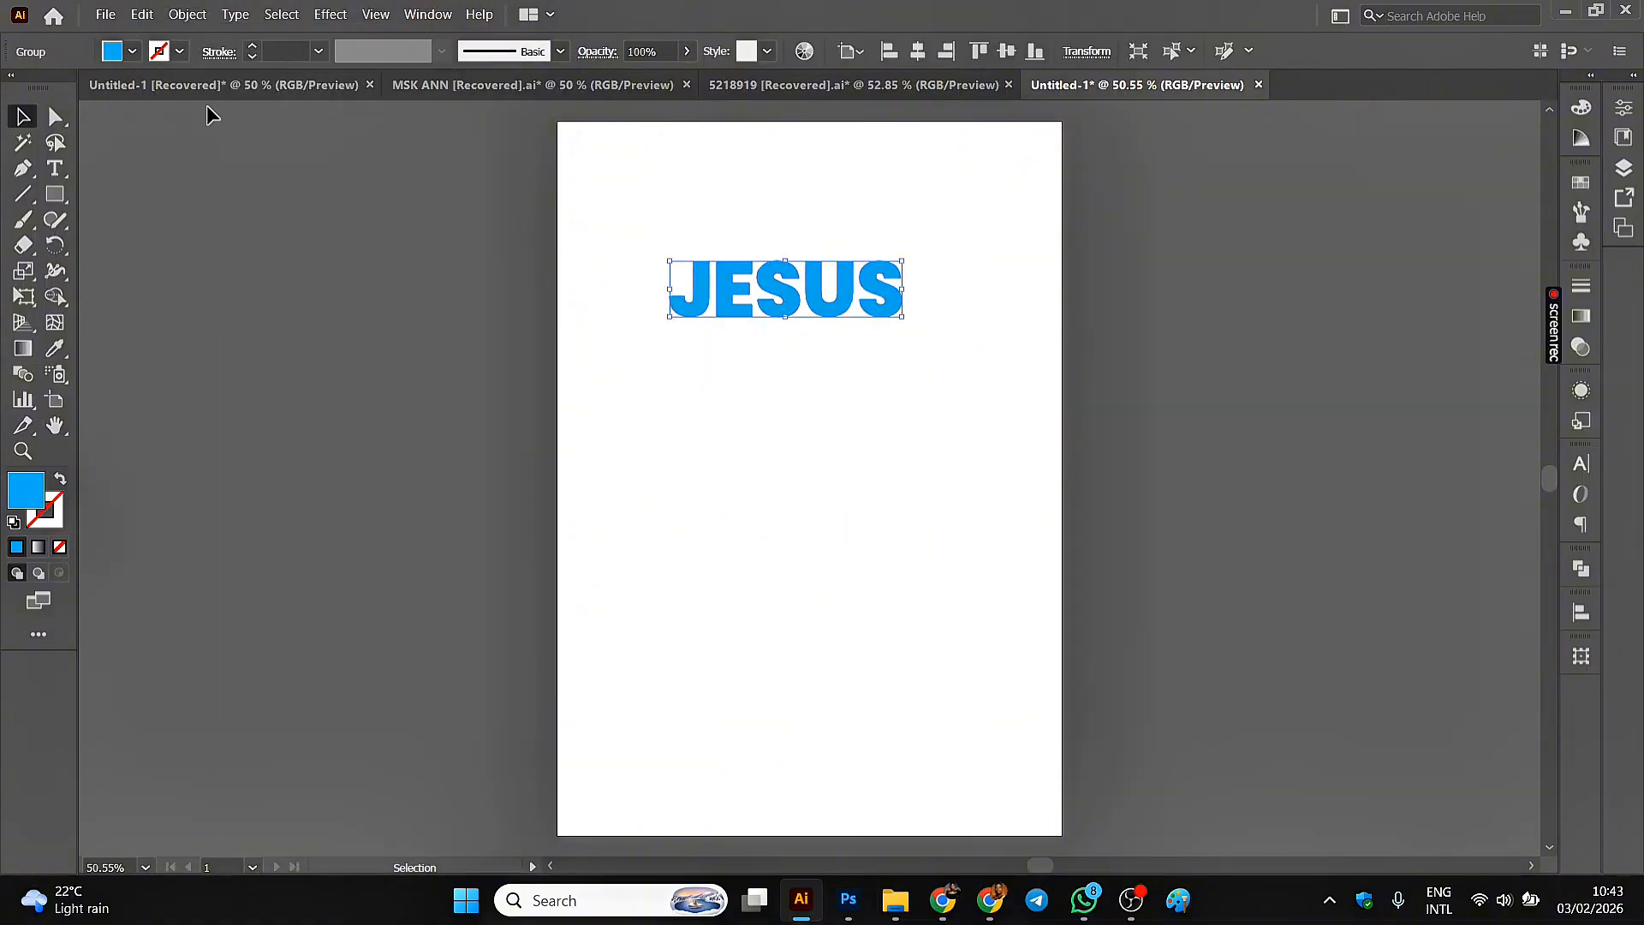
- Make a single compound path from the JESUS letter group
{"action": "left_click", "coordinate": [187, 16]}
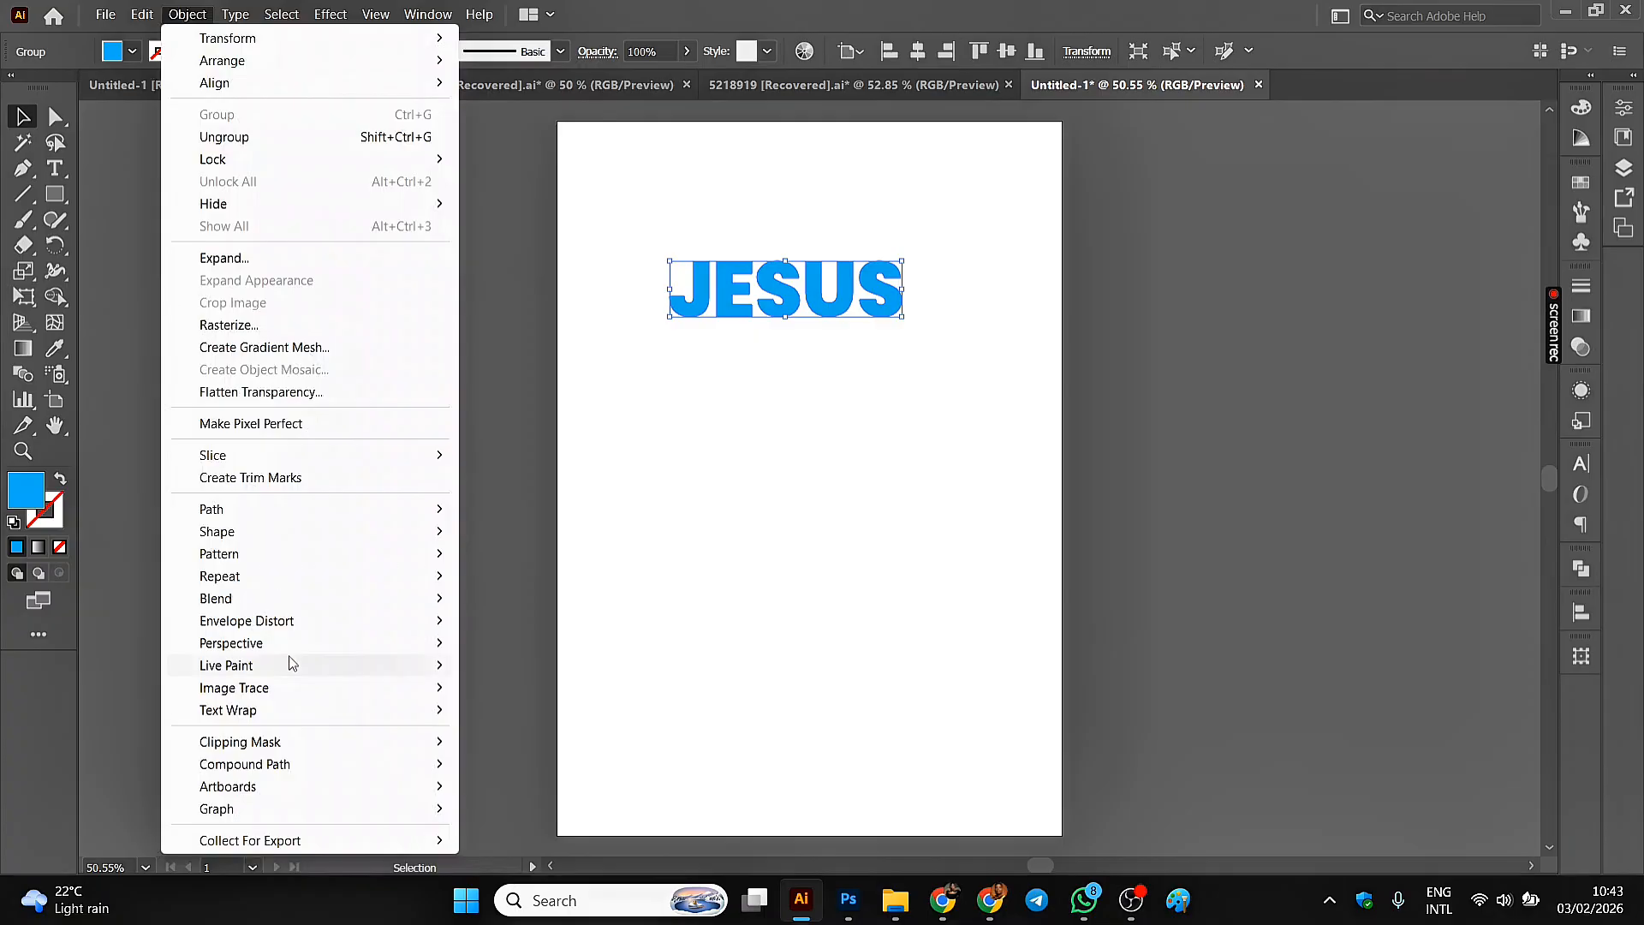
{"action": "mouse_move", "coordinate": [322, 767]}
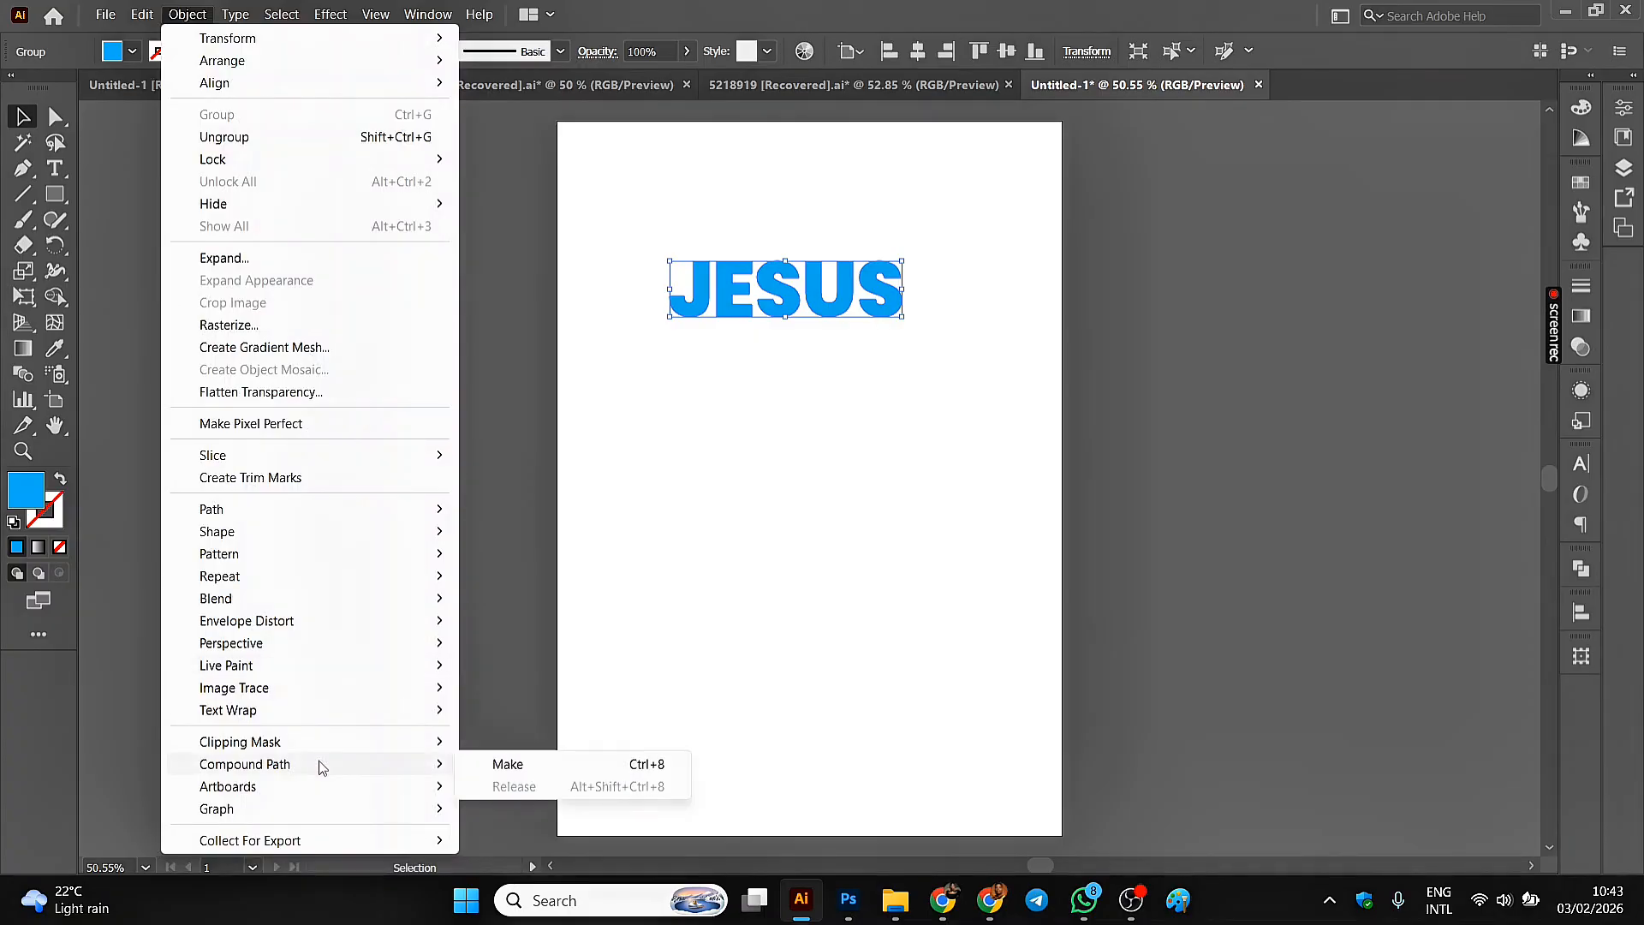
{"action": "left_click", "coordinate": [505, 766]}
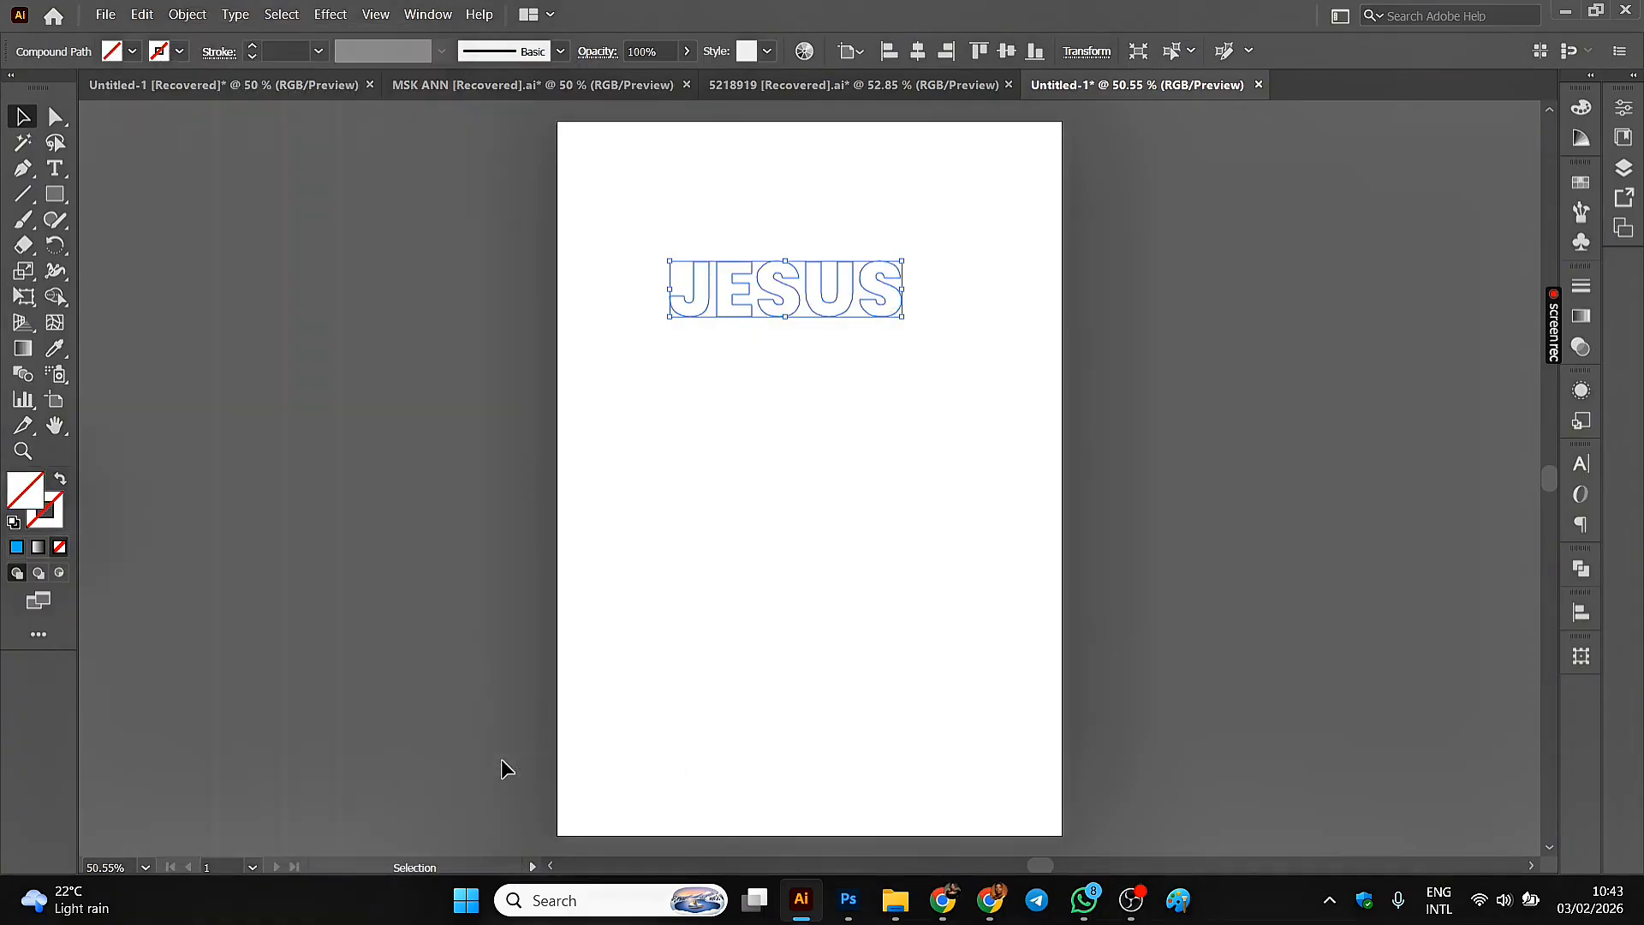
- Fill the JESUS compound path with CMYK Cyan
{"action": "left_click", "coordinate": [596, 271]}
{"action": "left_click_drag", "start_coordinate": [633, 197], "coordinate": [994, 377]}
{"action": "left_click", "coordinate": [133, 52]}
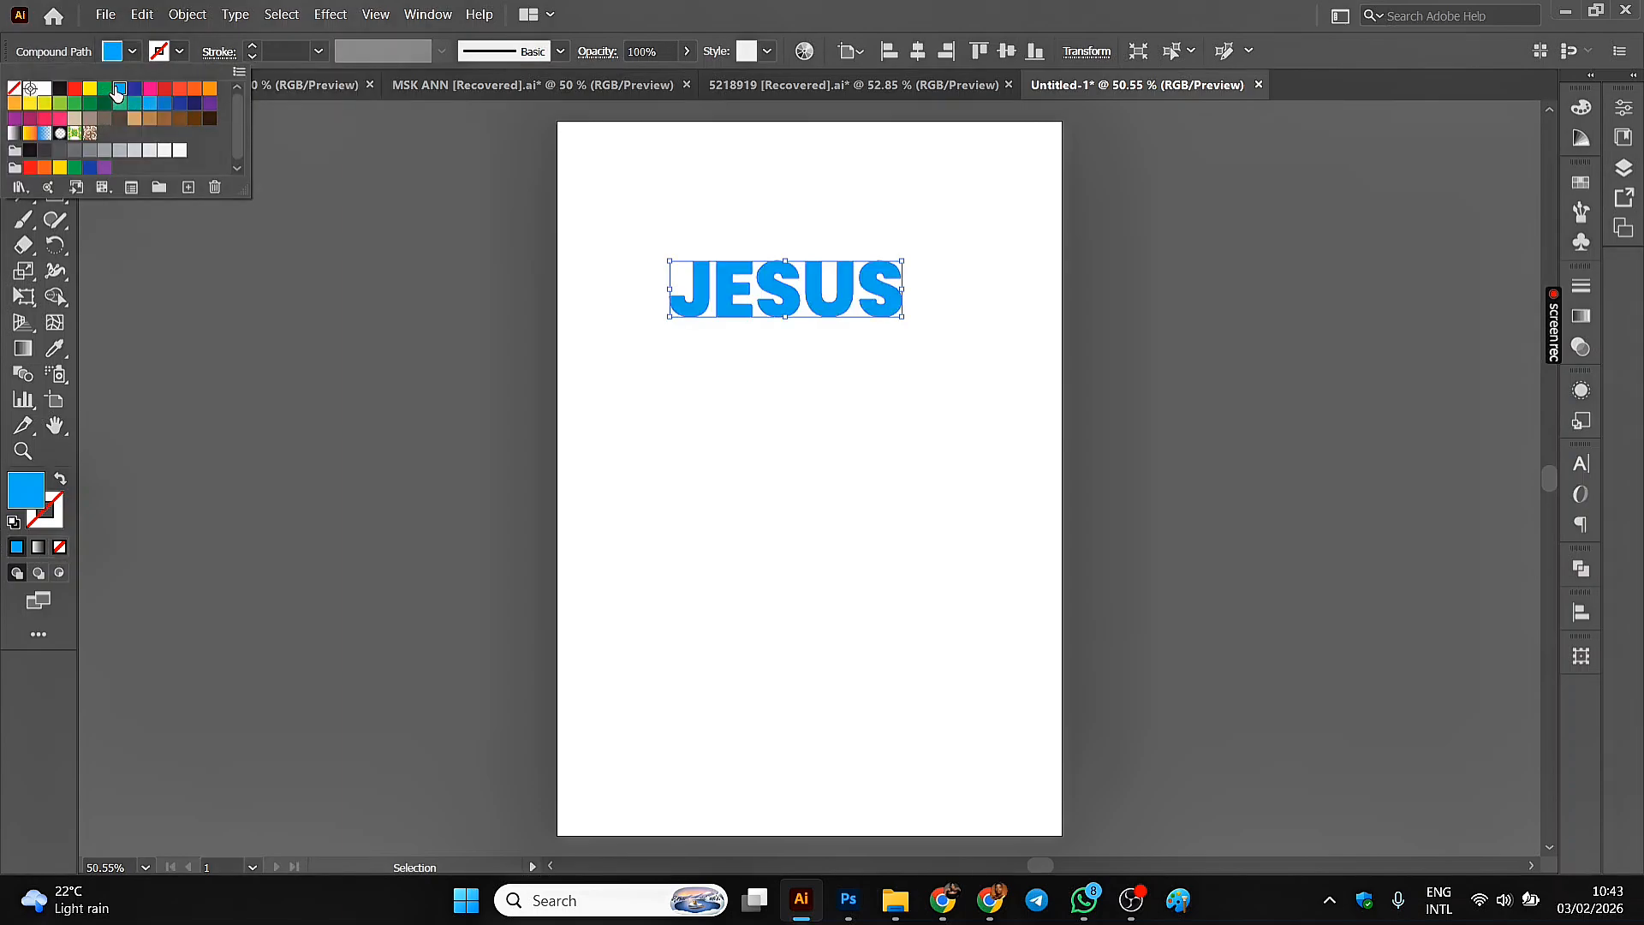
{"action": "left_click", "coordinate": [120, 88]}
{"action": "left_click", "coordinate": [660, 175]}
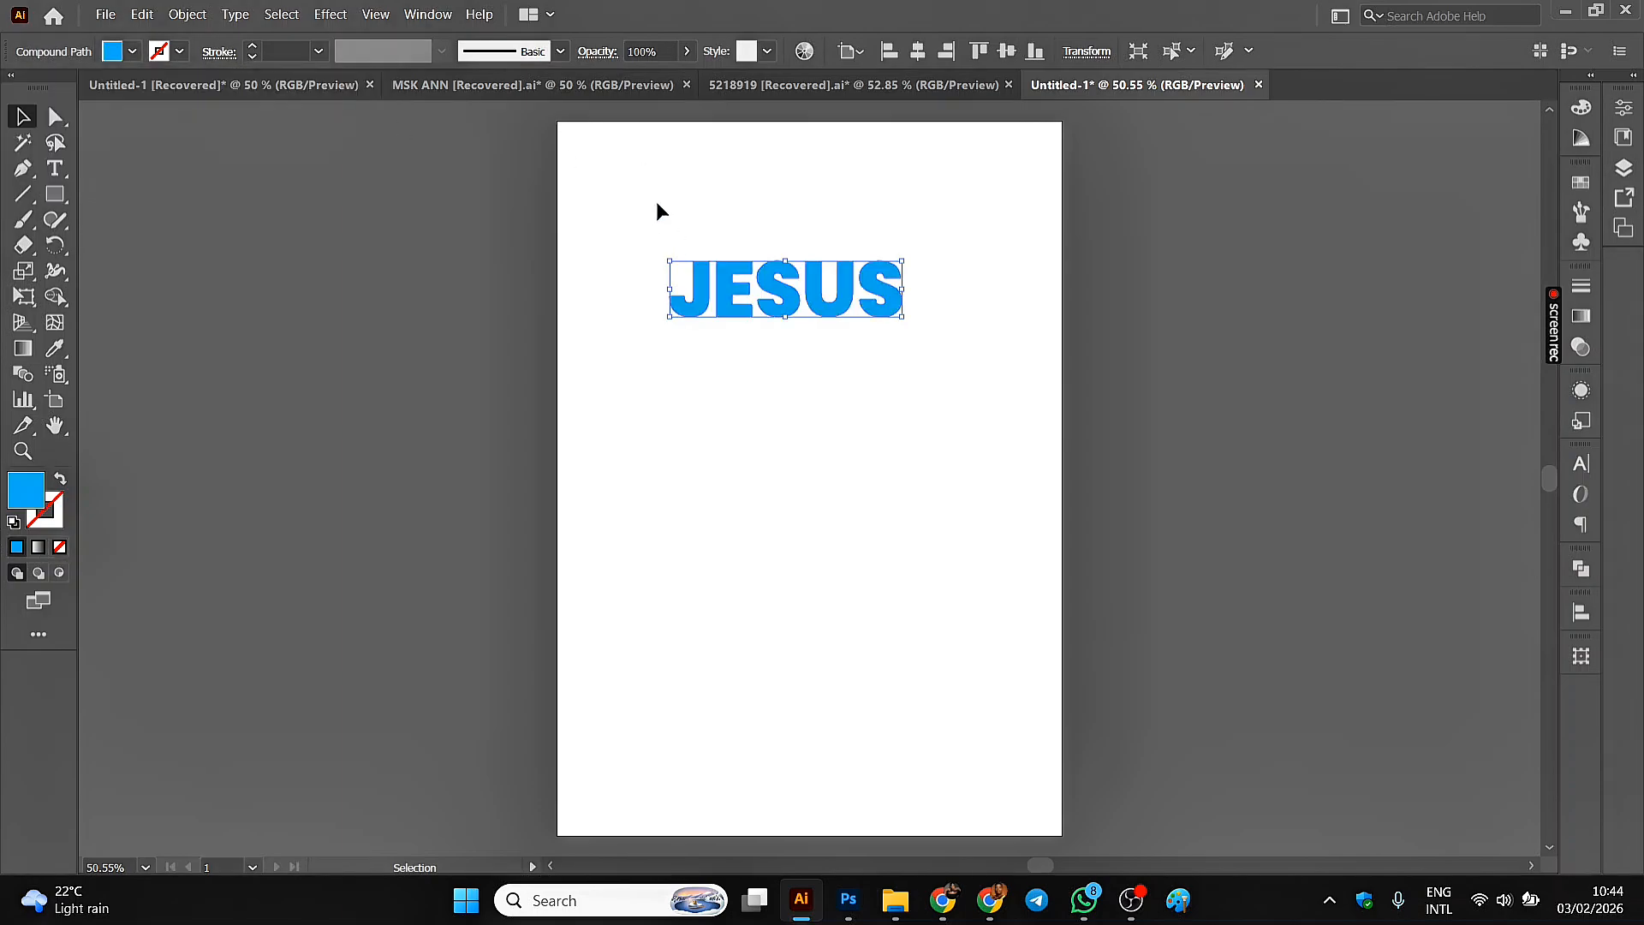
{"action": "left_click", "coordinate": [656, 202]}
{"action": "left_click", "coordinate": [723, 261]}
- Draw a rectangle that fully covers the JESUS lettering with a margin on every side
{"action": "left_click", "coordinate": [53, 196]}
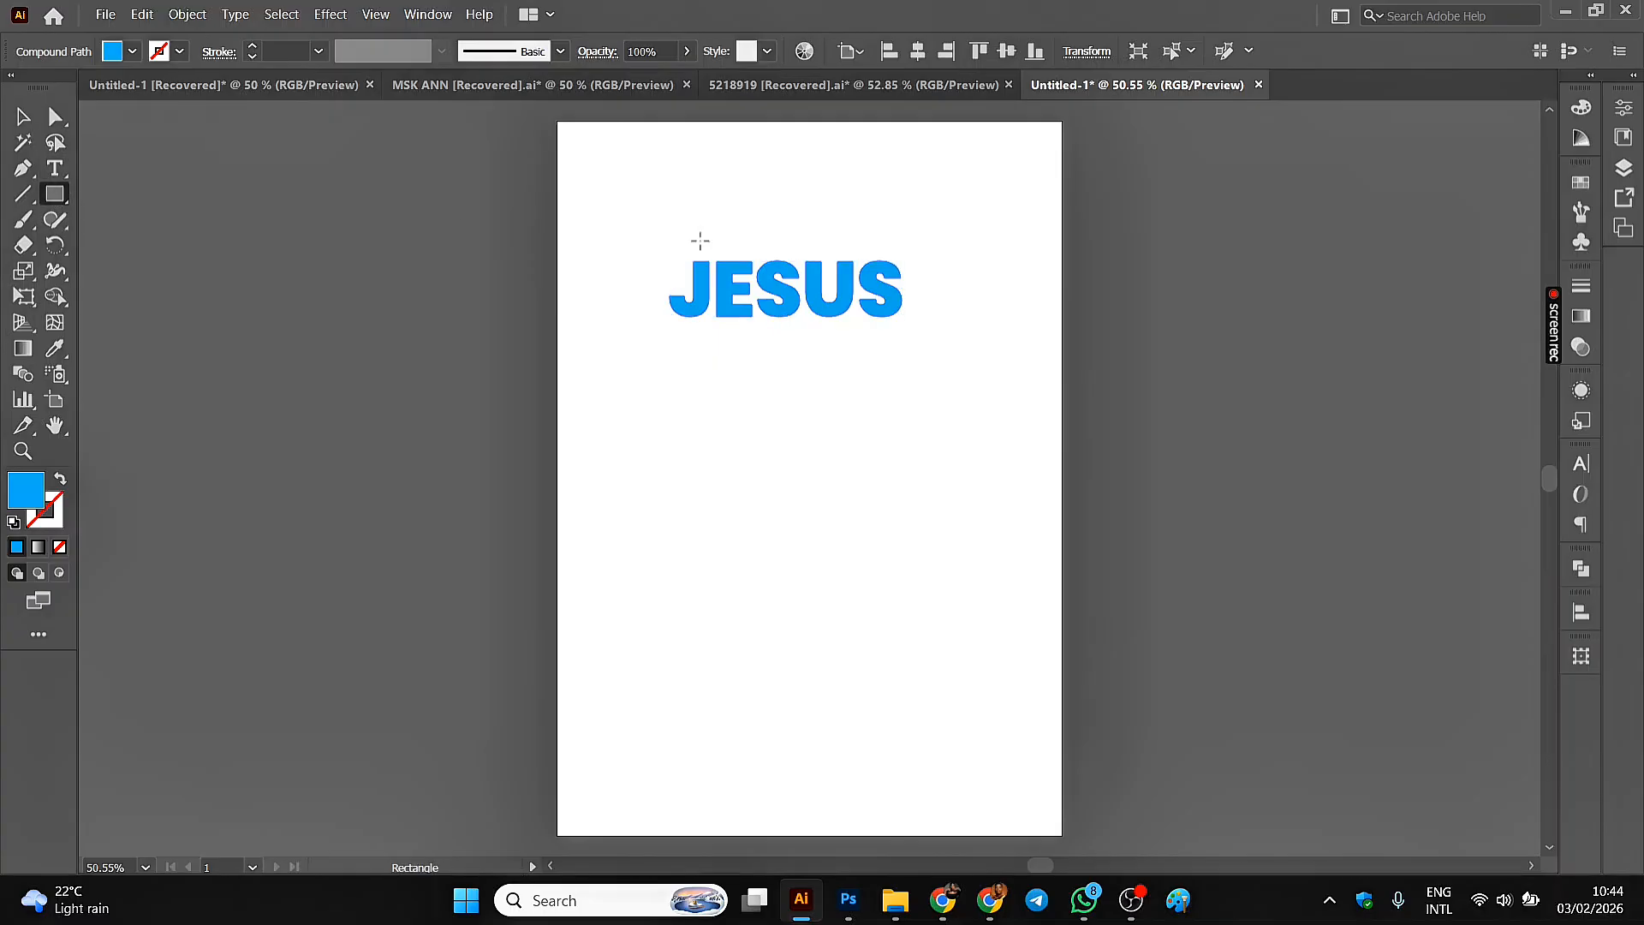
{"action": "left_click_drag", "start_coordinate": [624, 226], "coordinate": [953, 364]}
{"action": "left_click", "coordinate": [23, 115]}
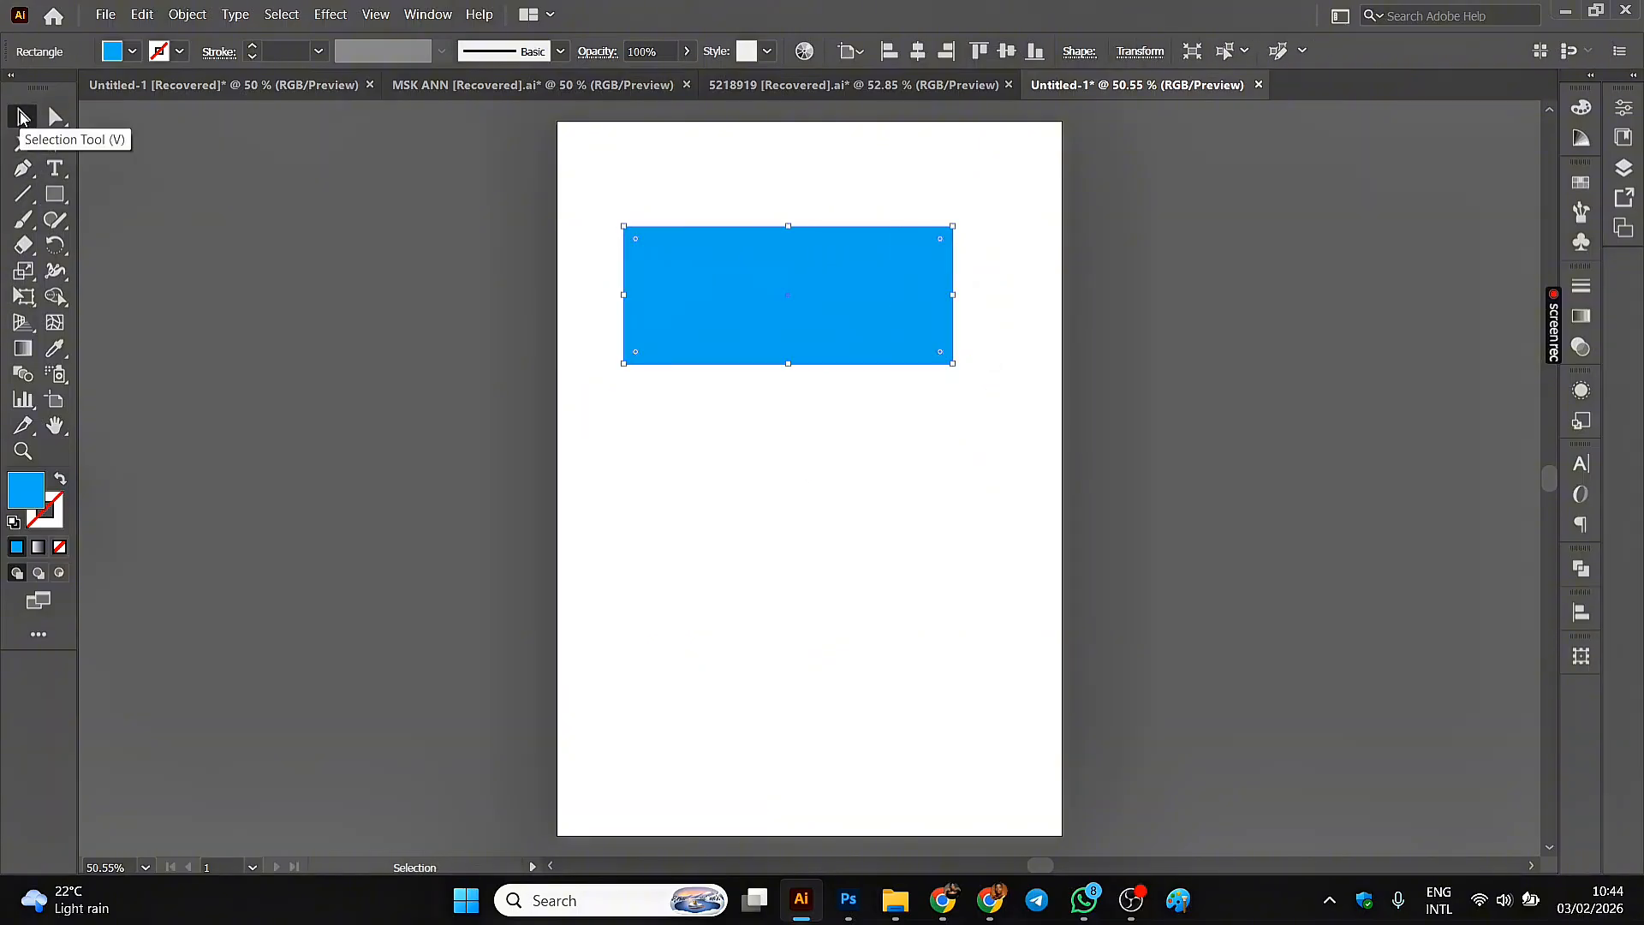
{"action": "left_click", "coordinate": [600, 193]}
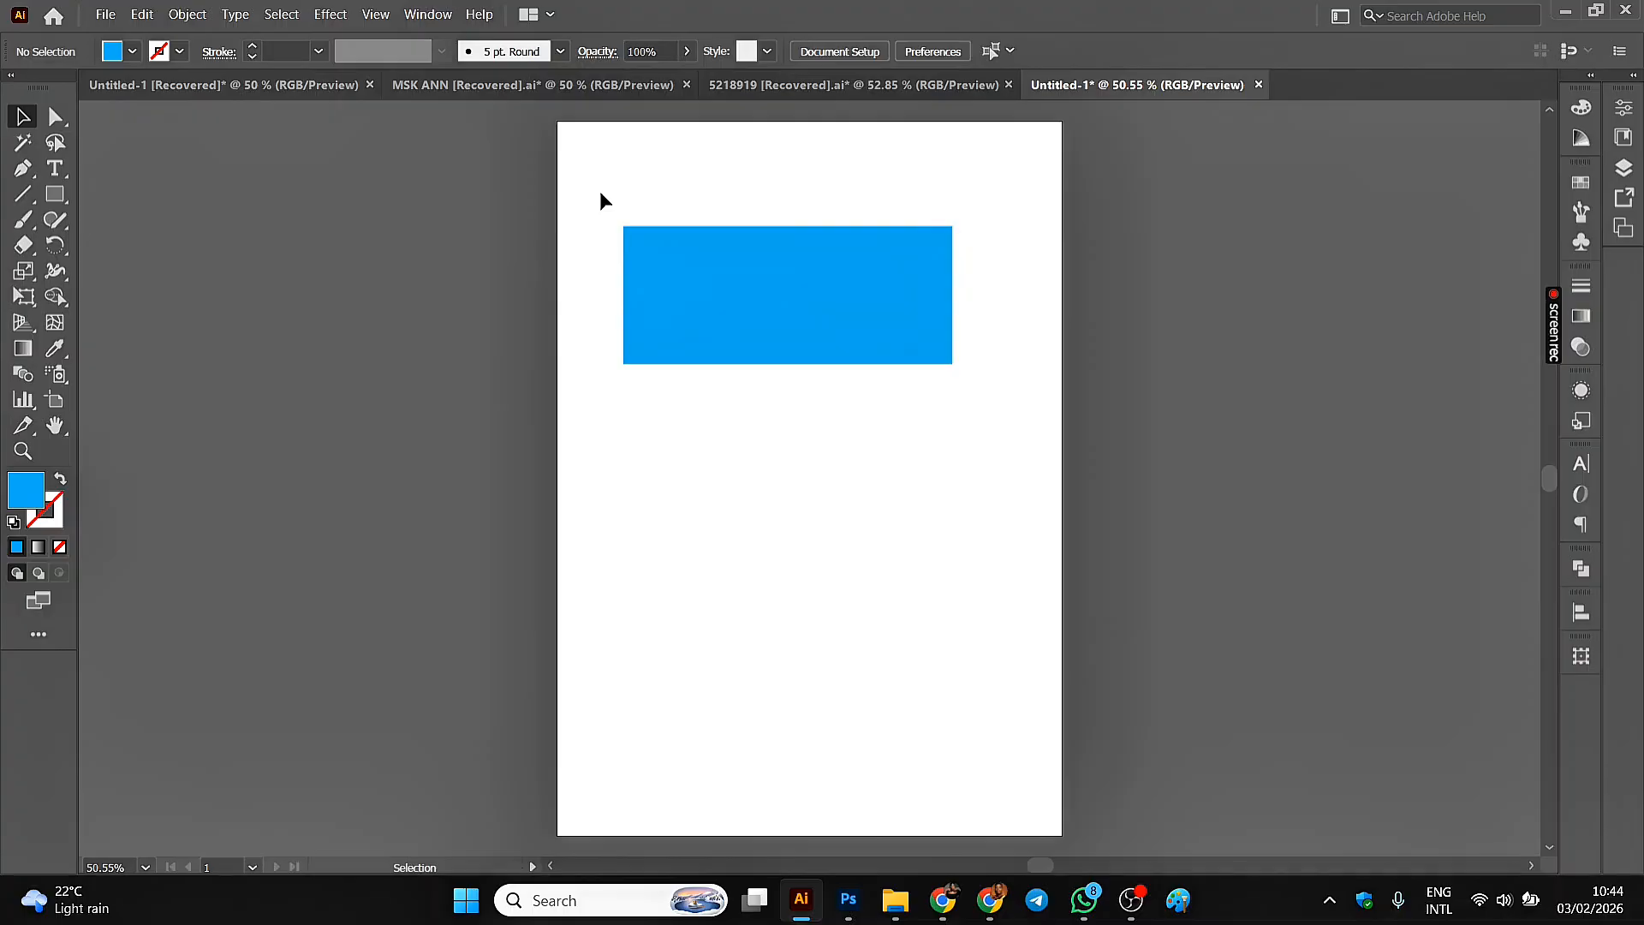
- Select the rectangle with the JESUS lettering and bring up Pathfinder, floating it beside the rectangle
{"action": "left_click_drag", "start_coordinate": [600, 193], "coordinate": [973, 414]}
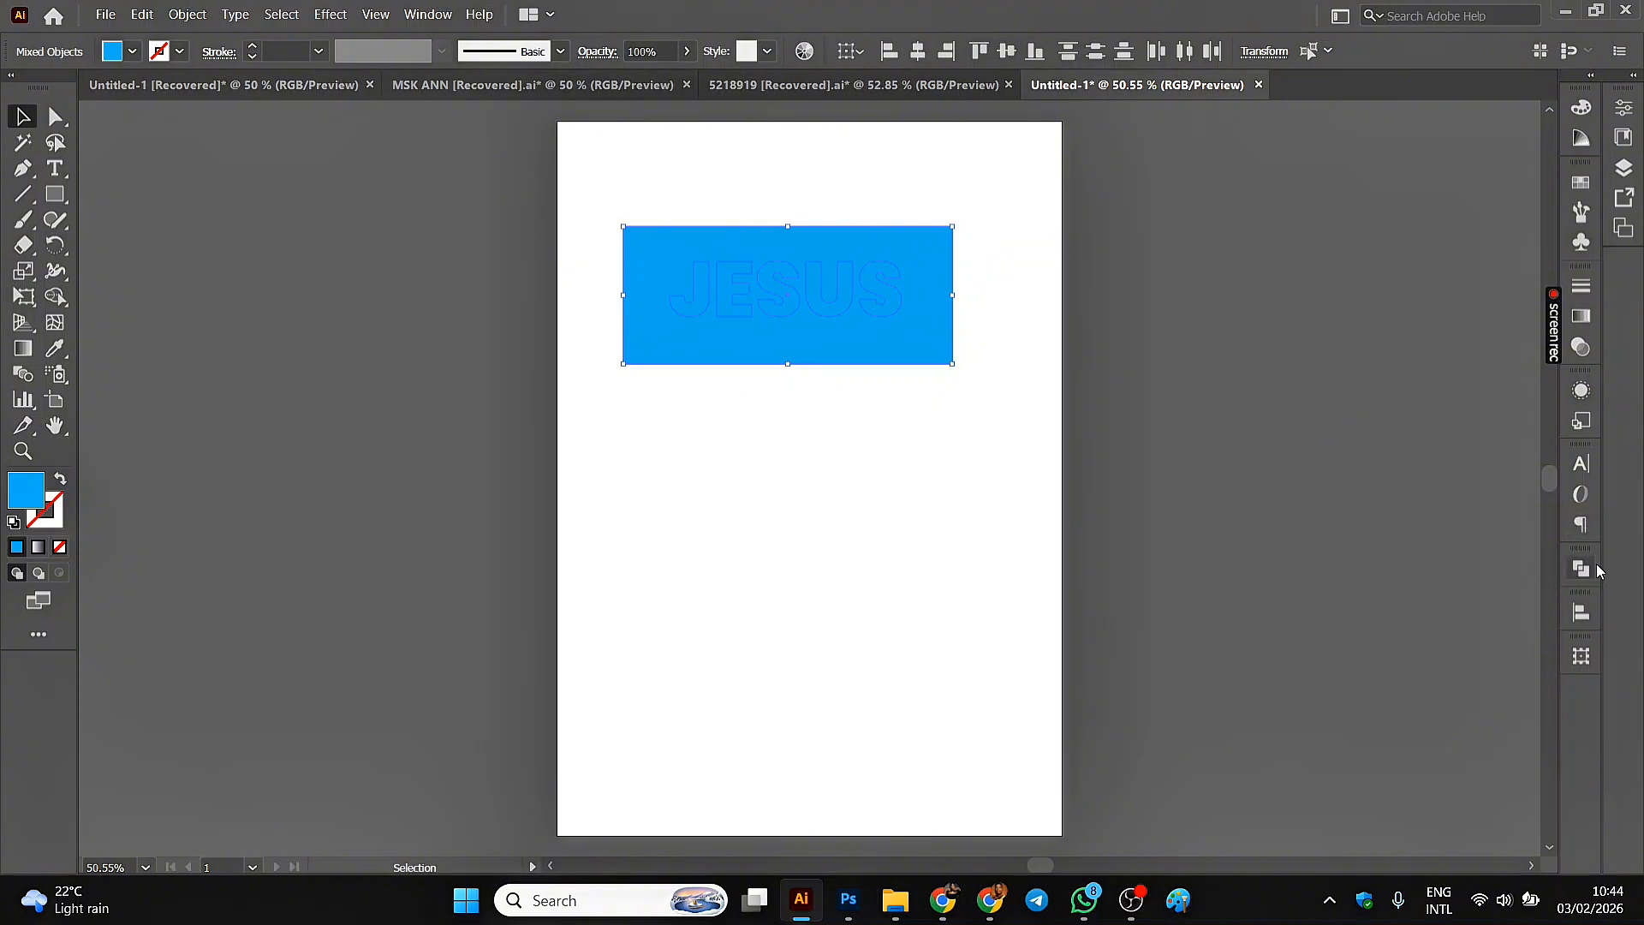
{"action": "left_click", "coordinate": [427, 15]}
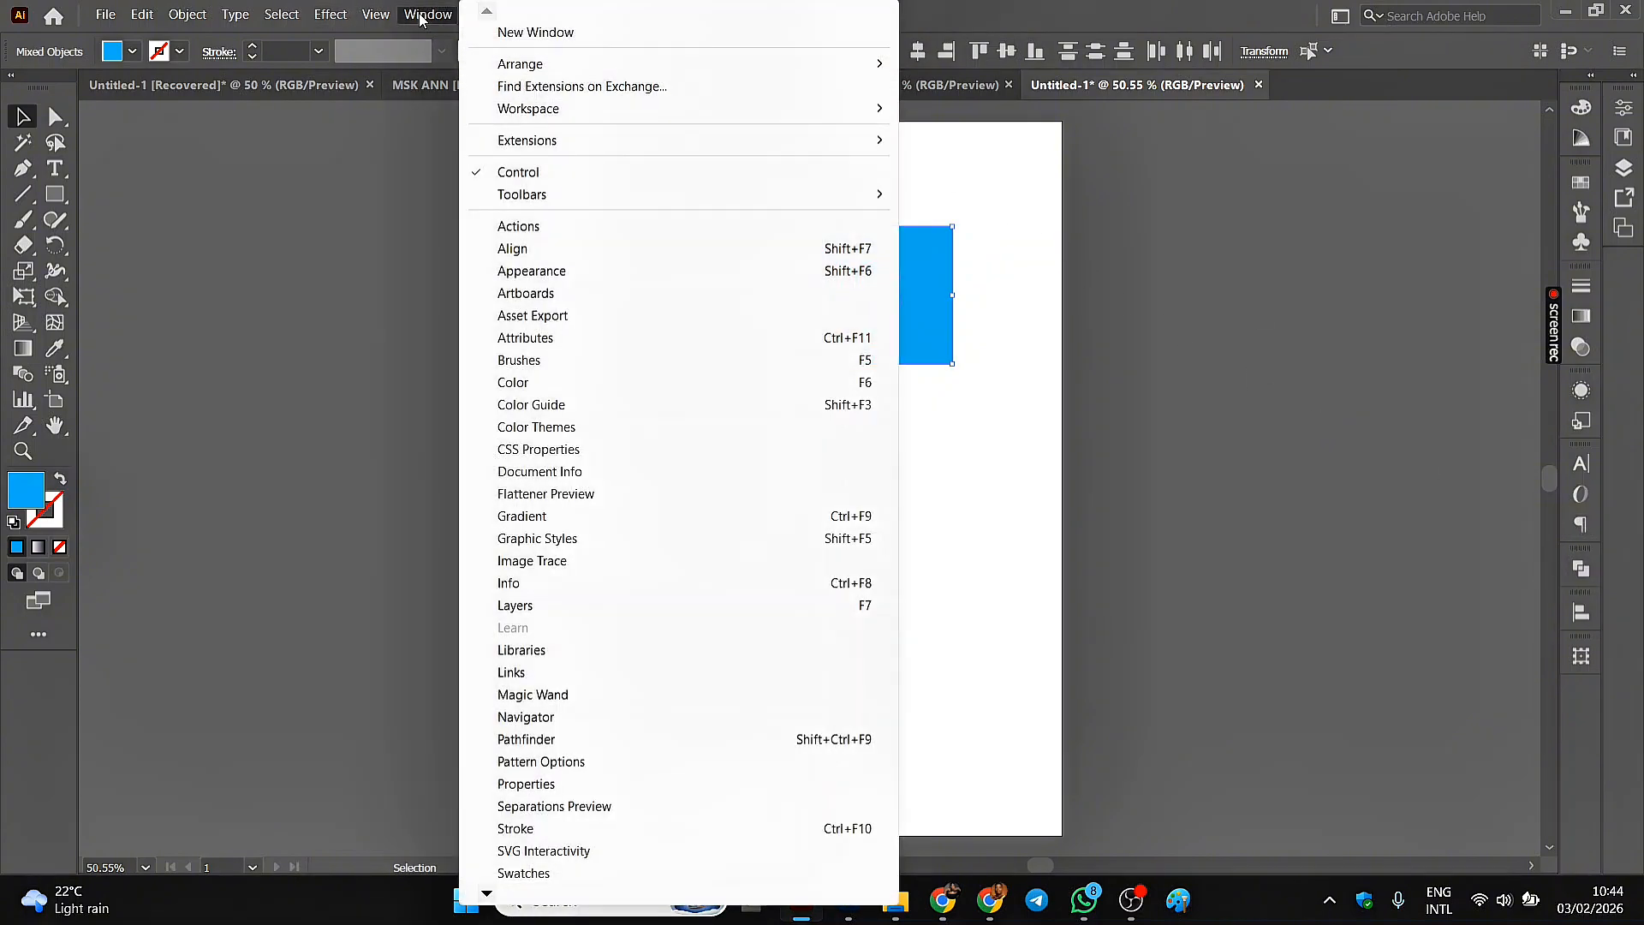
{"action": "left_click", "coordinate": [526, 739]}
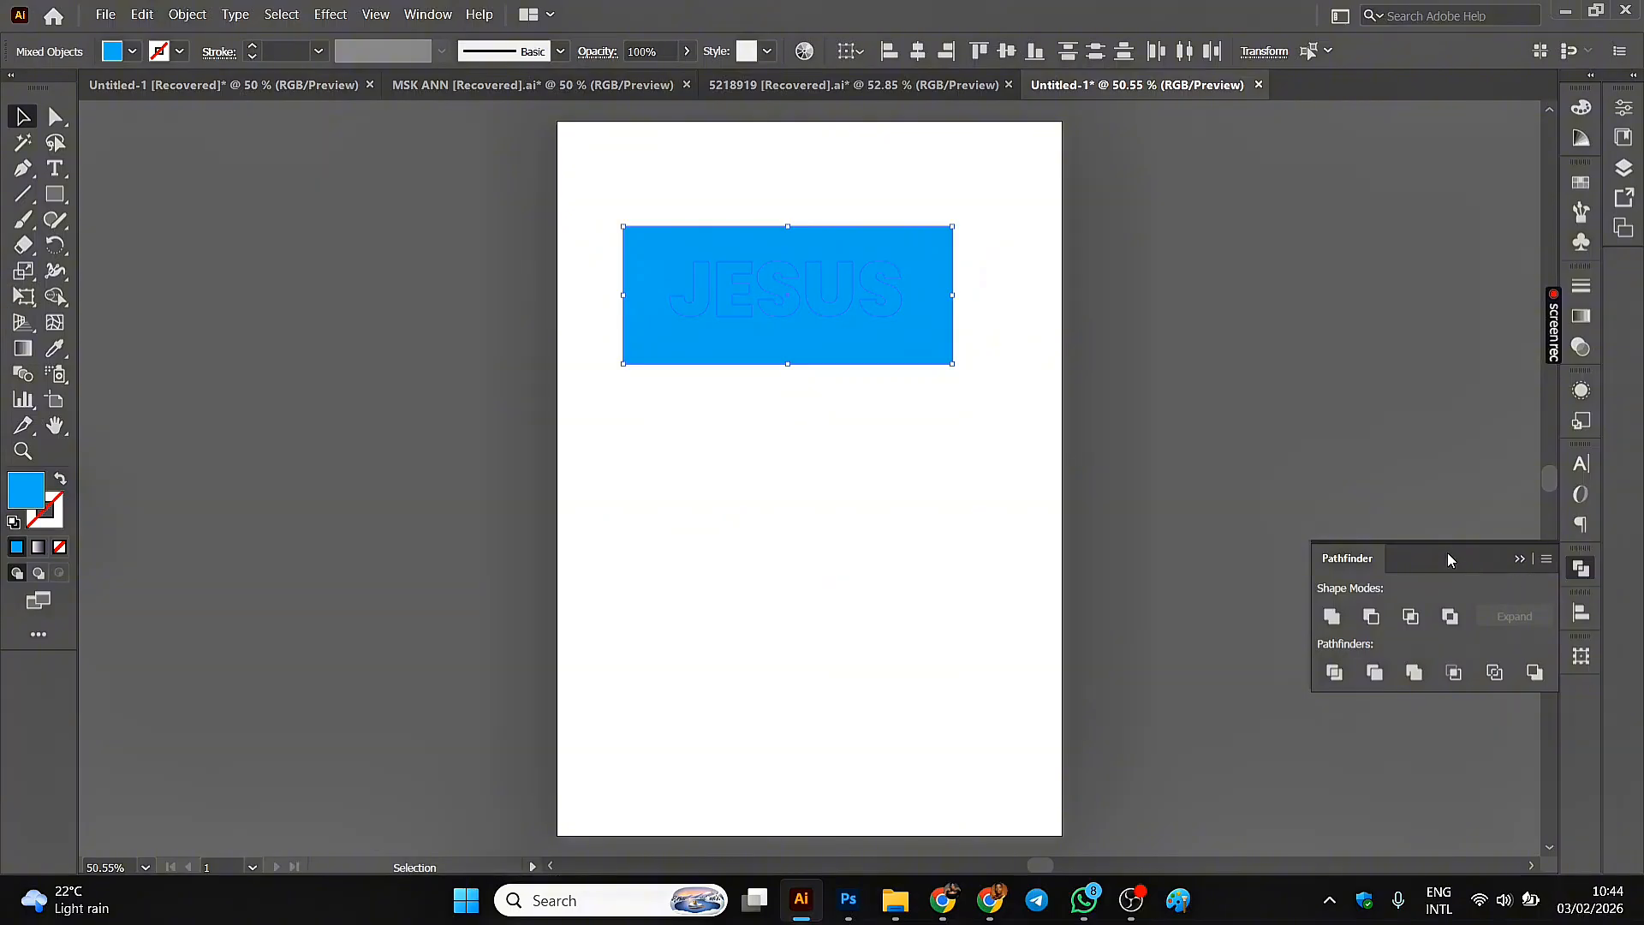
{"action": "left_click_drag", "start_coordinate": [1447, 557], "coordinate": [1119, 229]}
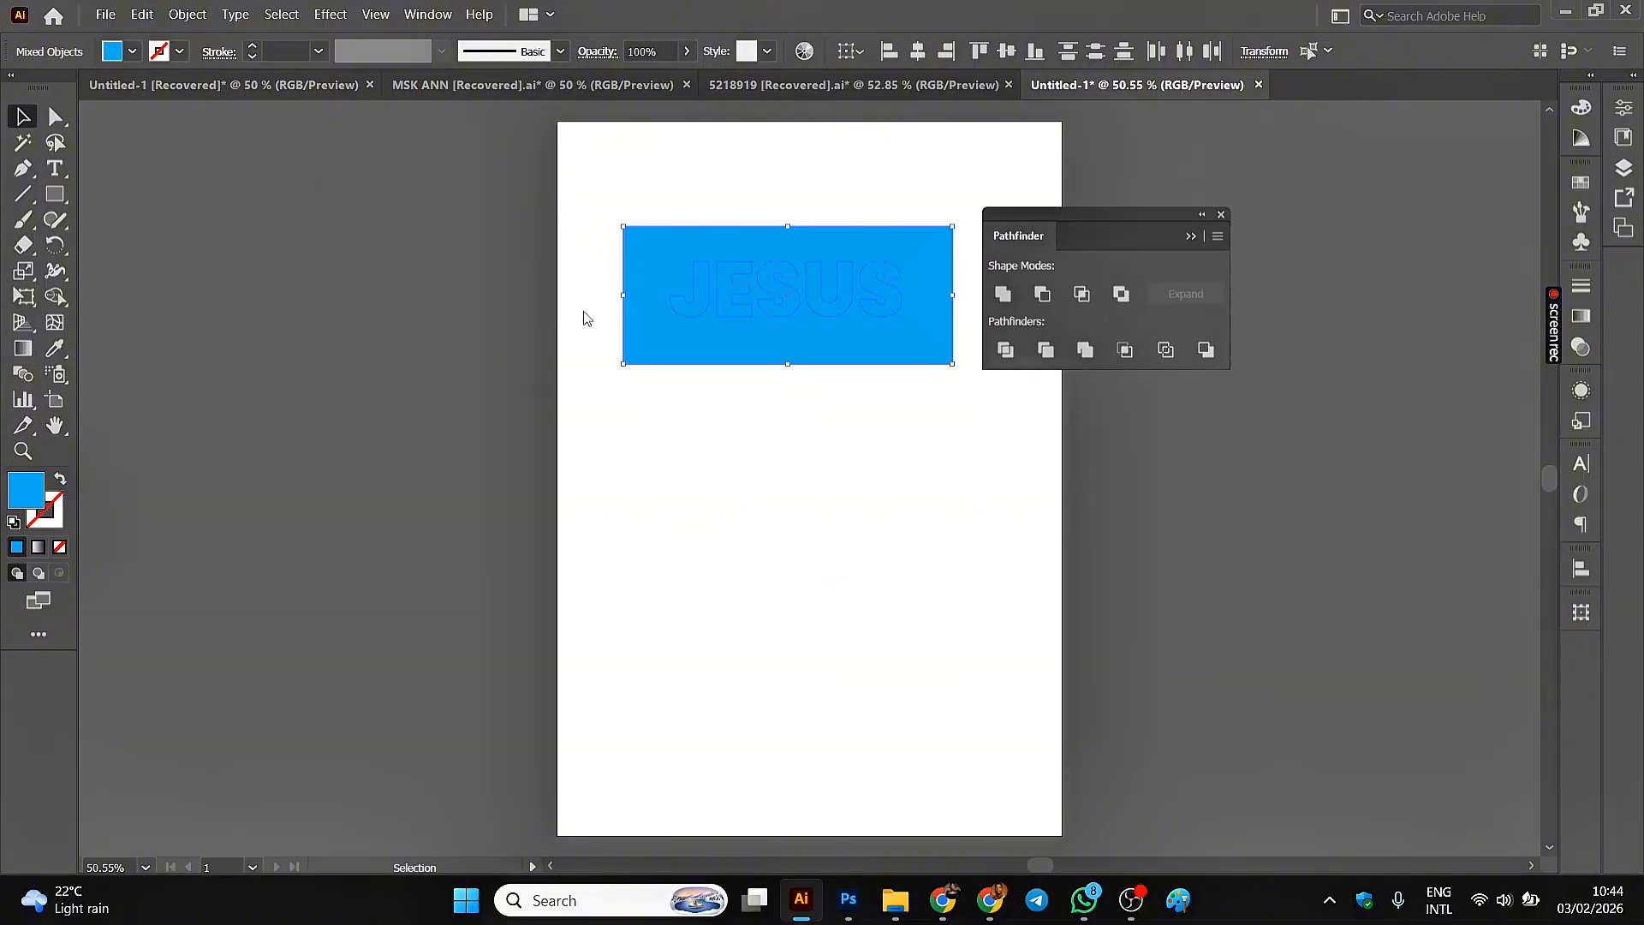
- Unite the rectangle and the JESUS lettering into one shape and nudge it slightly left and down
{"action": "left_click", "coordinate": [384, 281]}
{"action": "left_click_drag", "start_coordinate": [557, 178], "coordinate": [942, 410]}
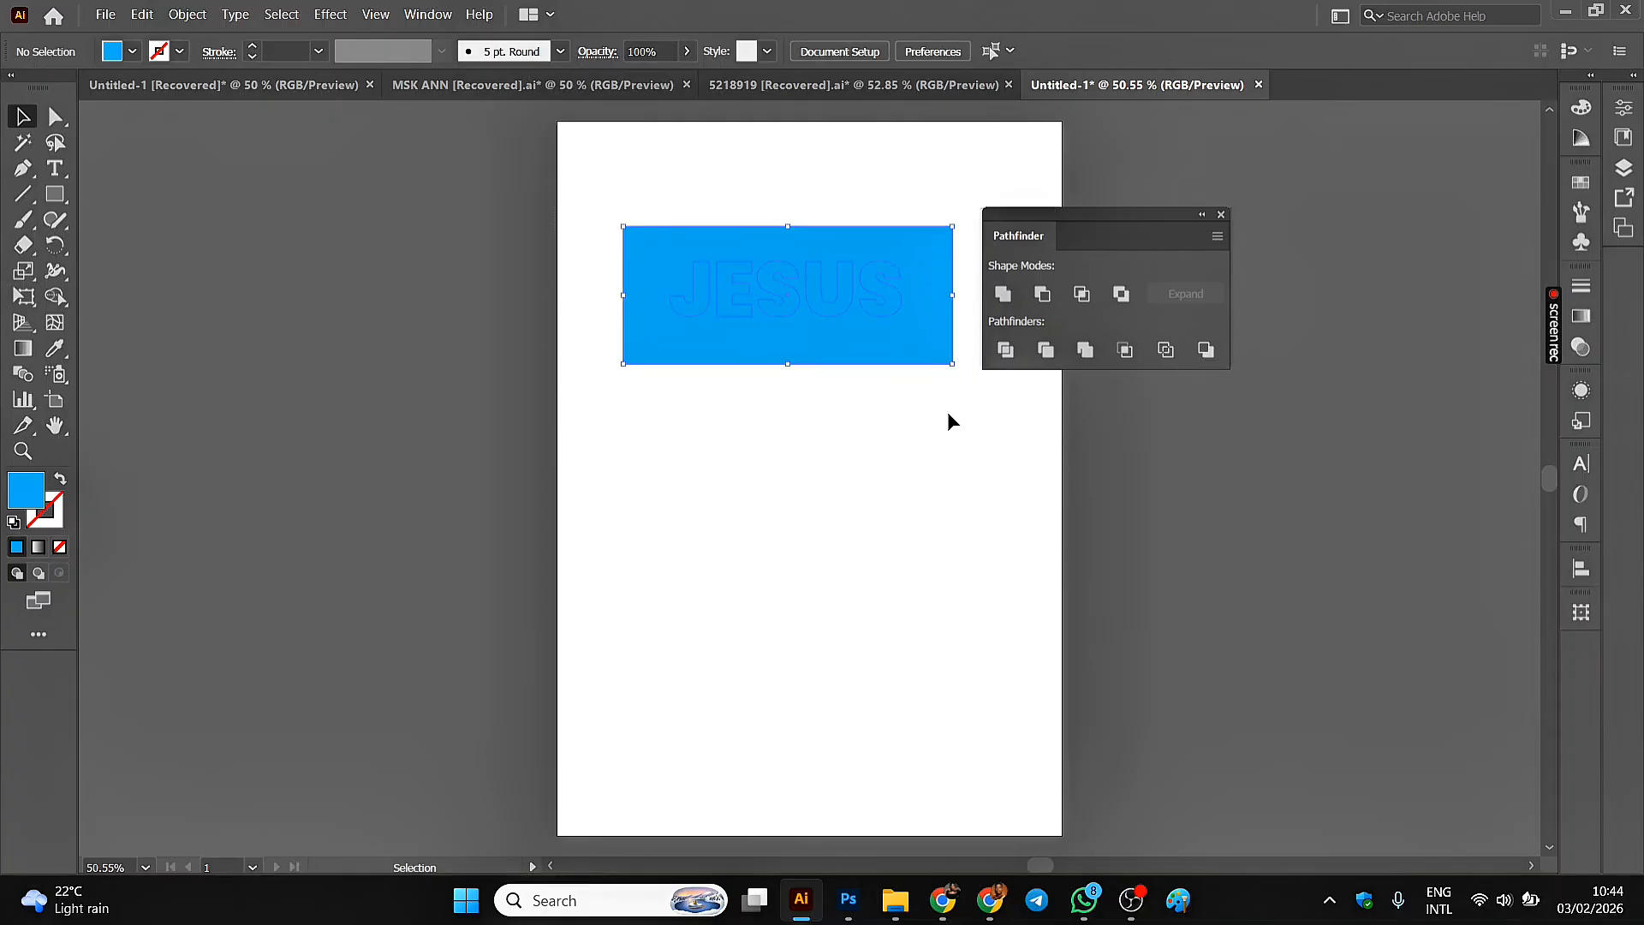
{"action": "left_click", "coordinate": [1003, 295]}
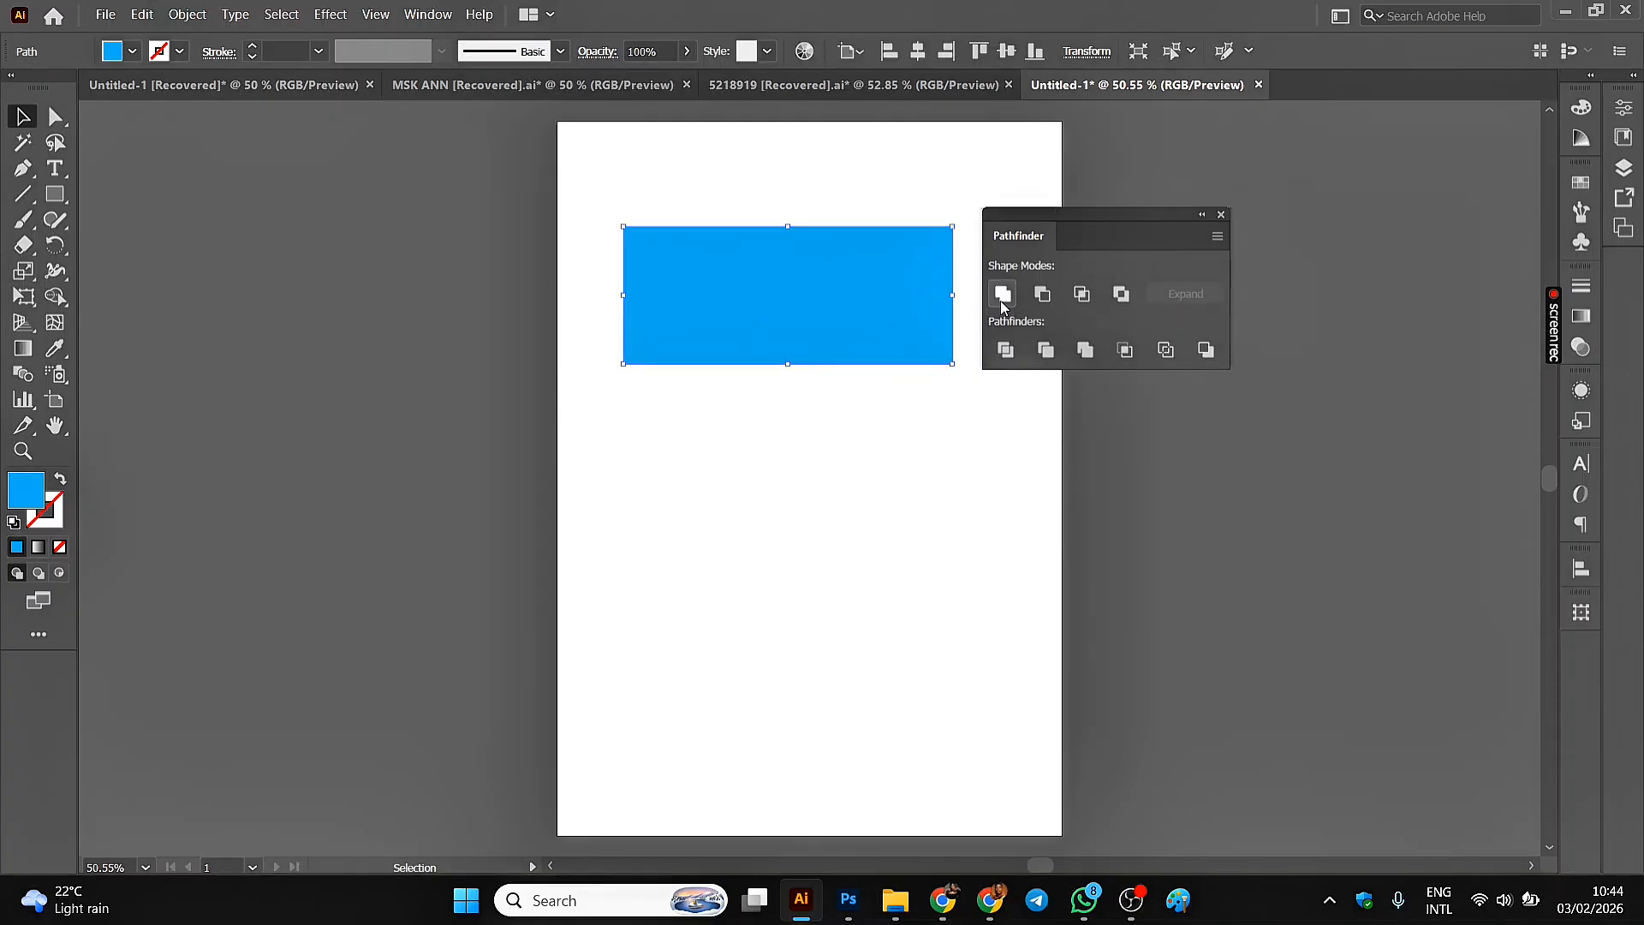
{"action": "left_click", "coordinate": [626, 152]}
{"action": "left_click_drag", "start_coordinate": [601, 171], "coordinate": [870, 404]}
{"action": "mouse_move", "coordinate": [795, 328]}
{"action": "left_mouse_down"}
{"action": "mouse_move", "coordinate": [805, 514]}
{"action": "mouse_move", "coordinate": [794, 292]}
{"action": "mouse_move", "coordinate": [787, 325]}
{"action": "left_mouse_up"}
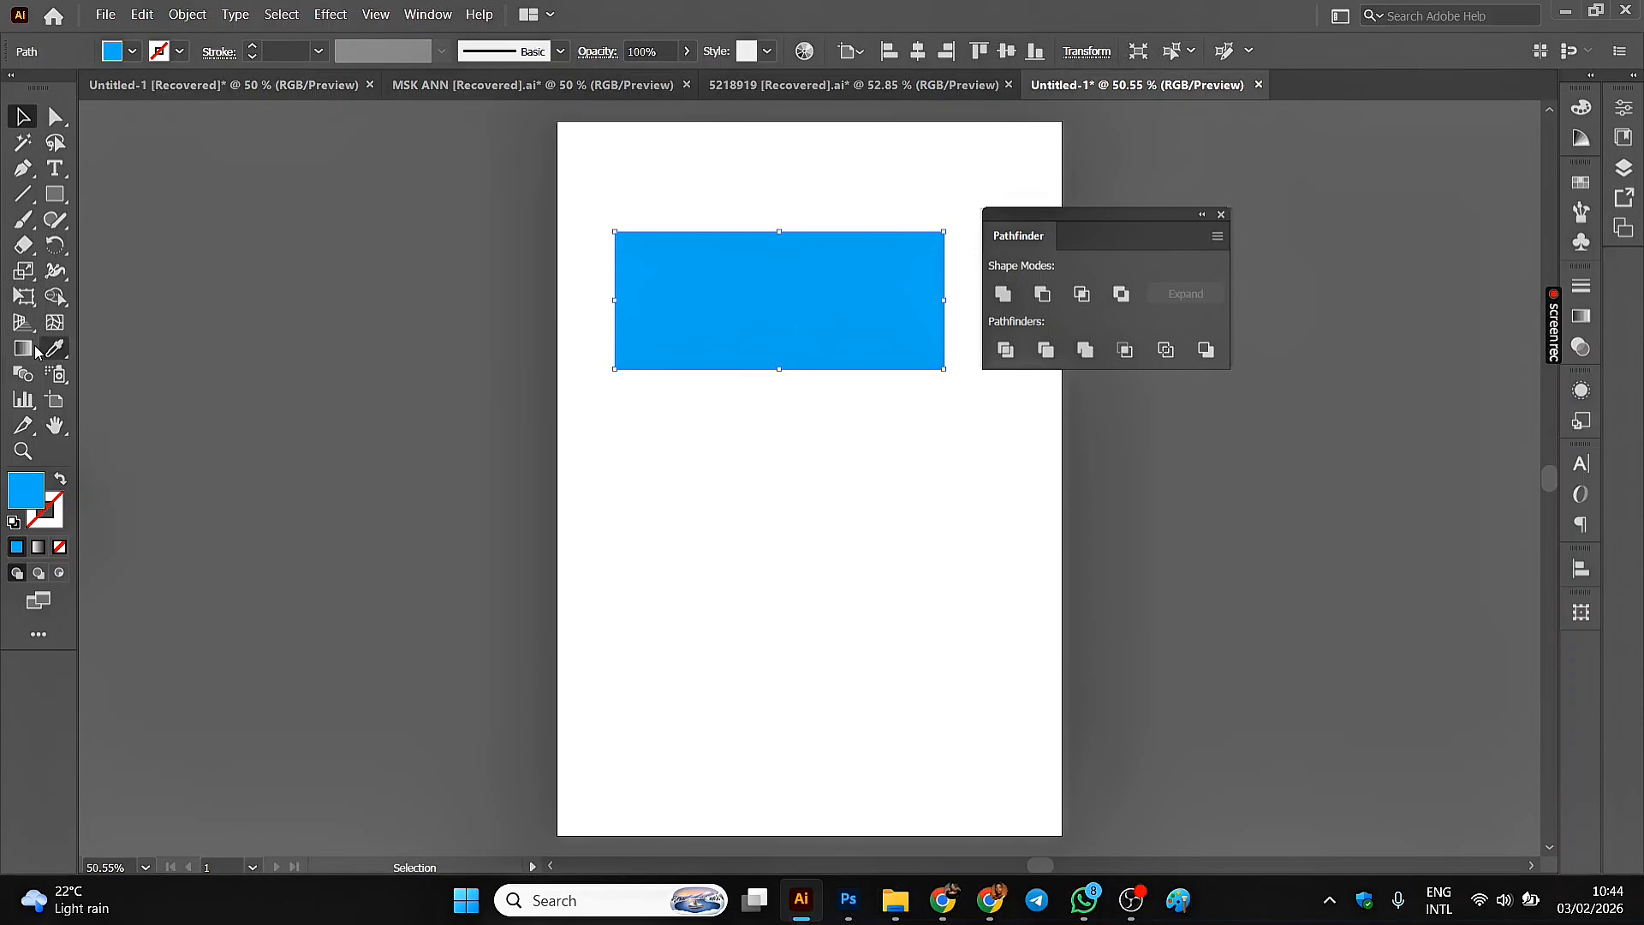
- Add a second JESUS text below the blue rectangle and select it as an object
{"action": "left_click", "coordinate": [55, 168]}
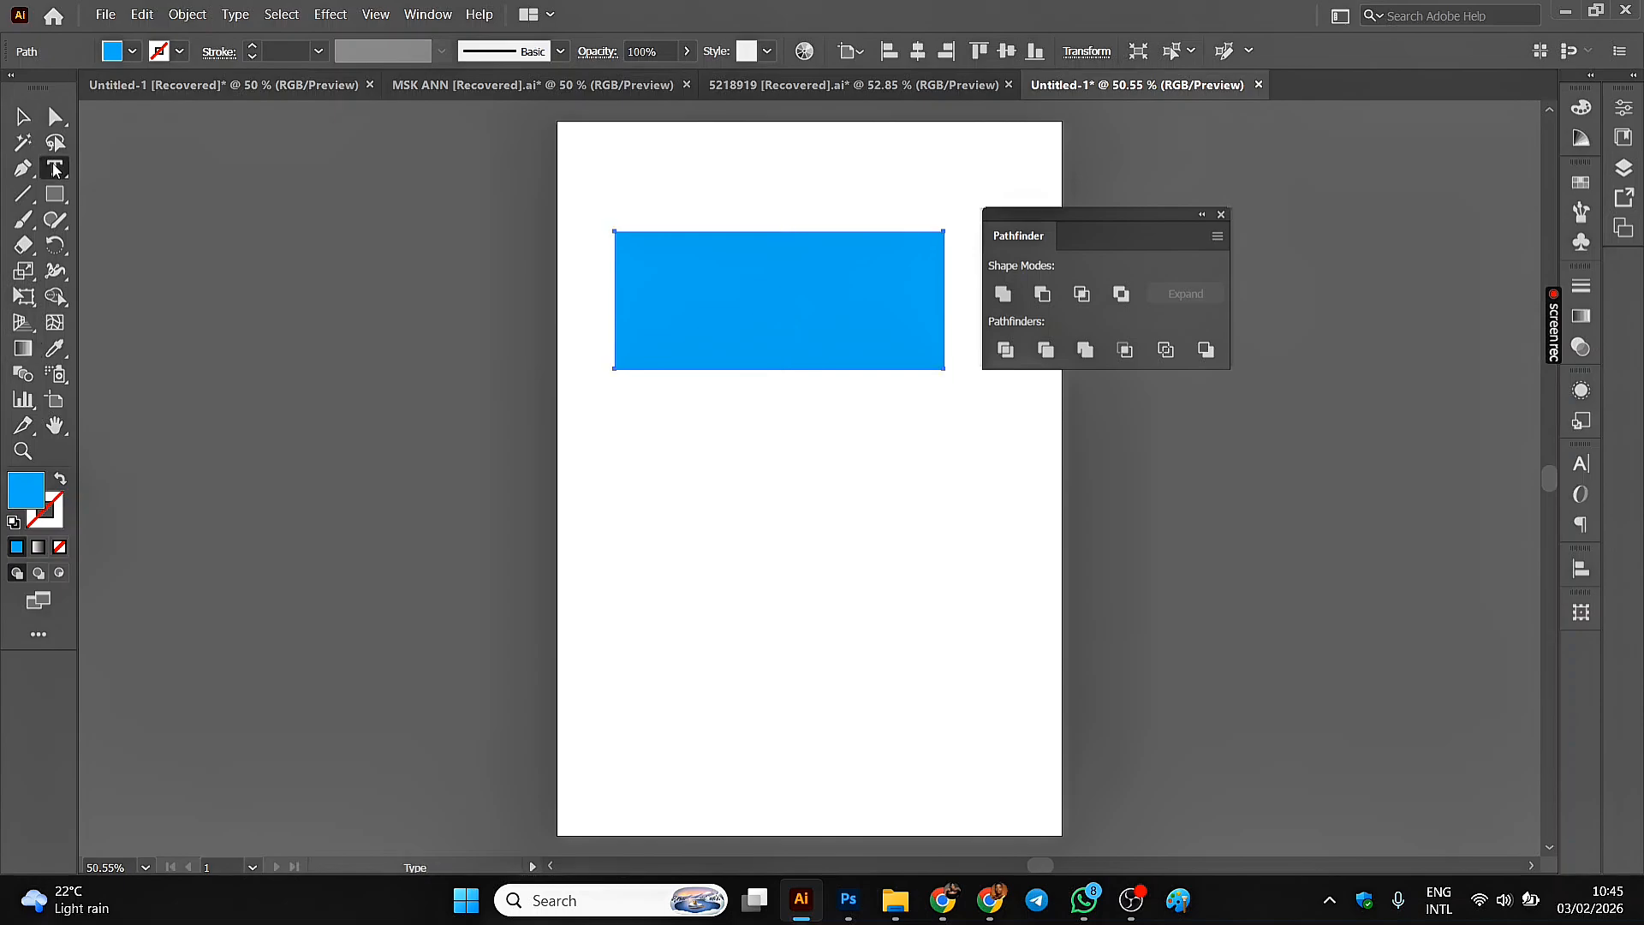
{"action": "left_click", "coordinate": [668, 505]}
{"action": "type", "text": "J"}
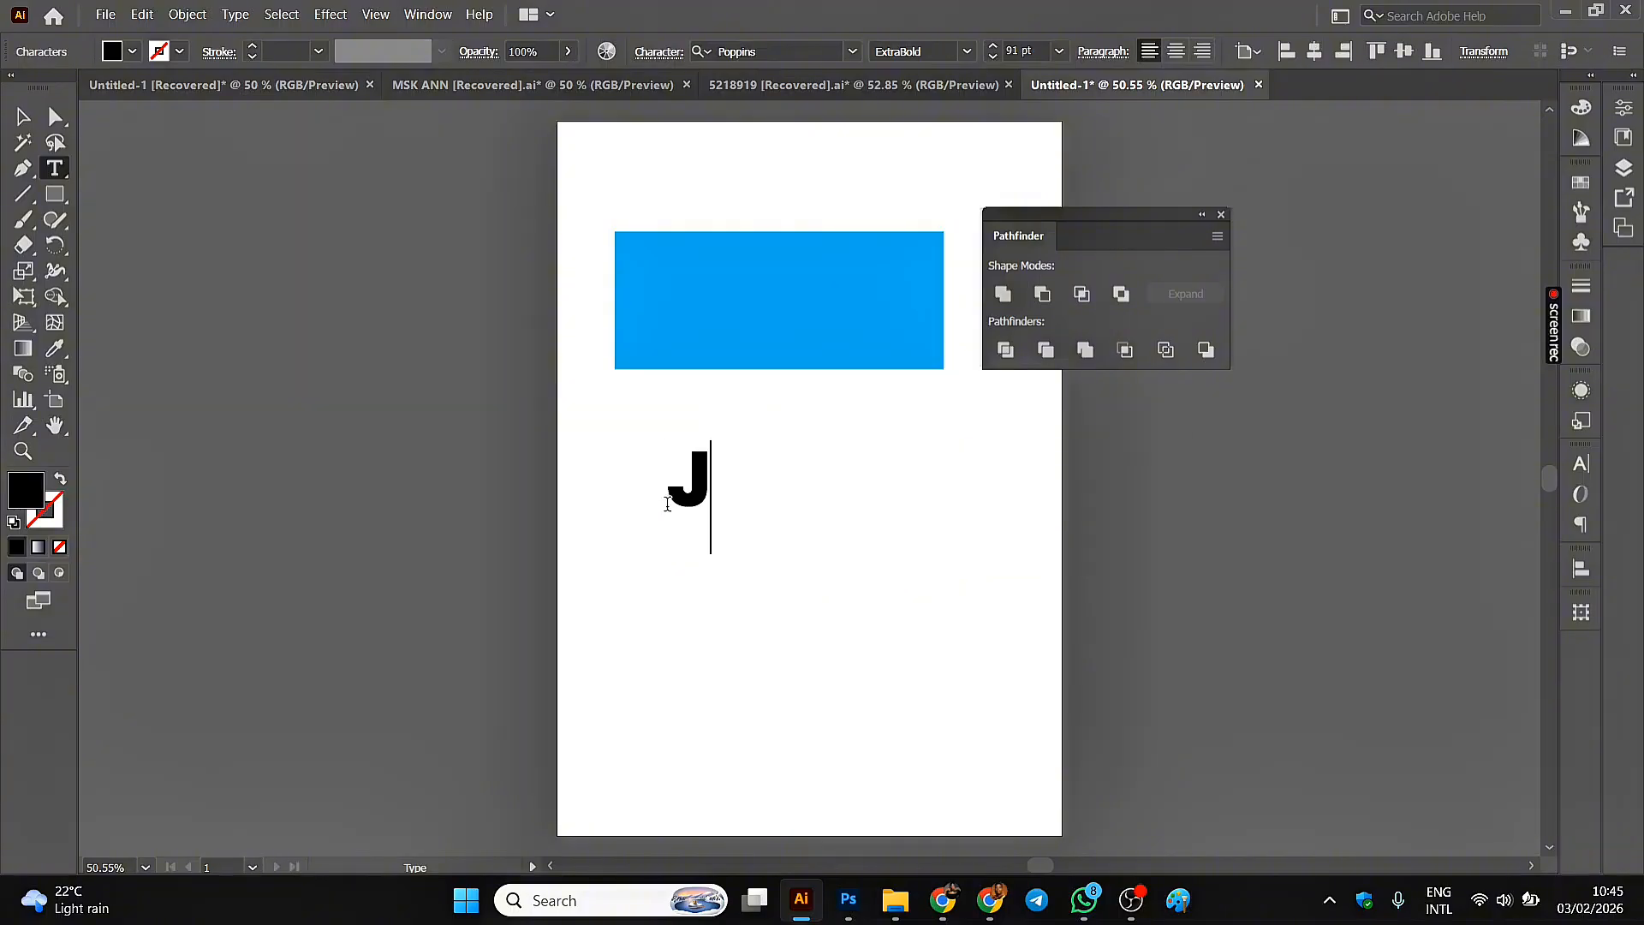
{"action": "type", "text": "ESUS"}
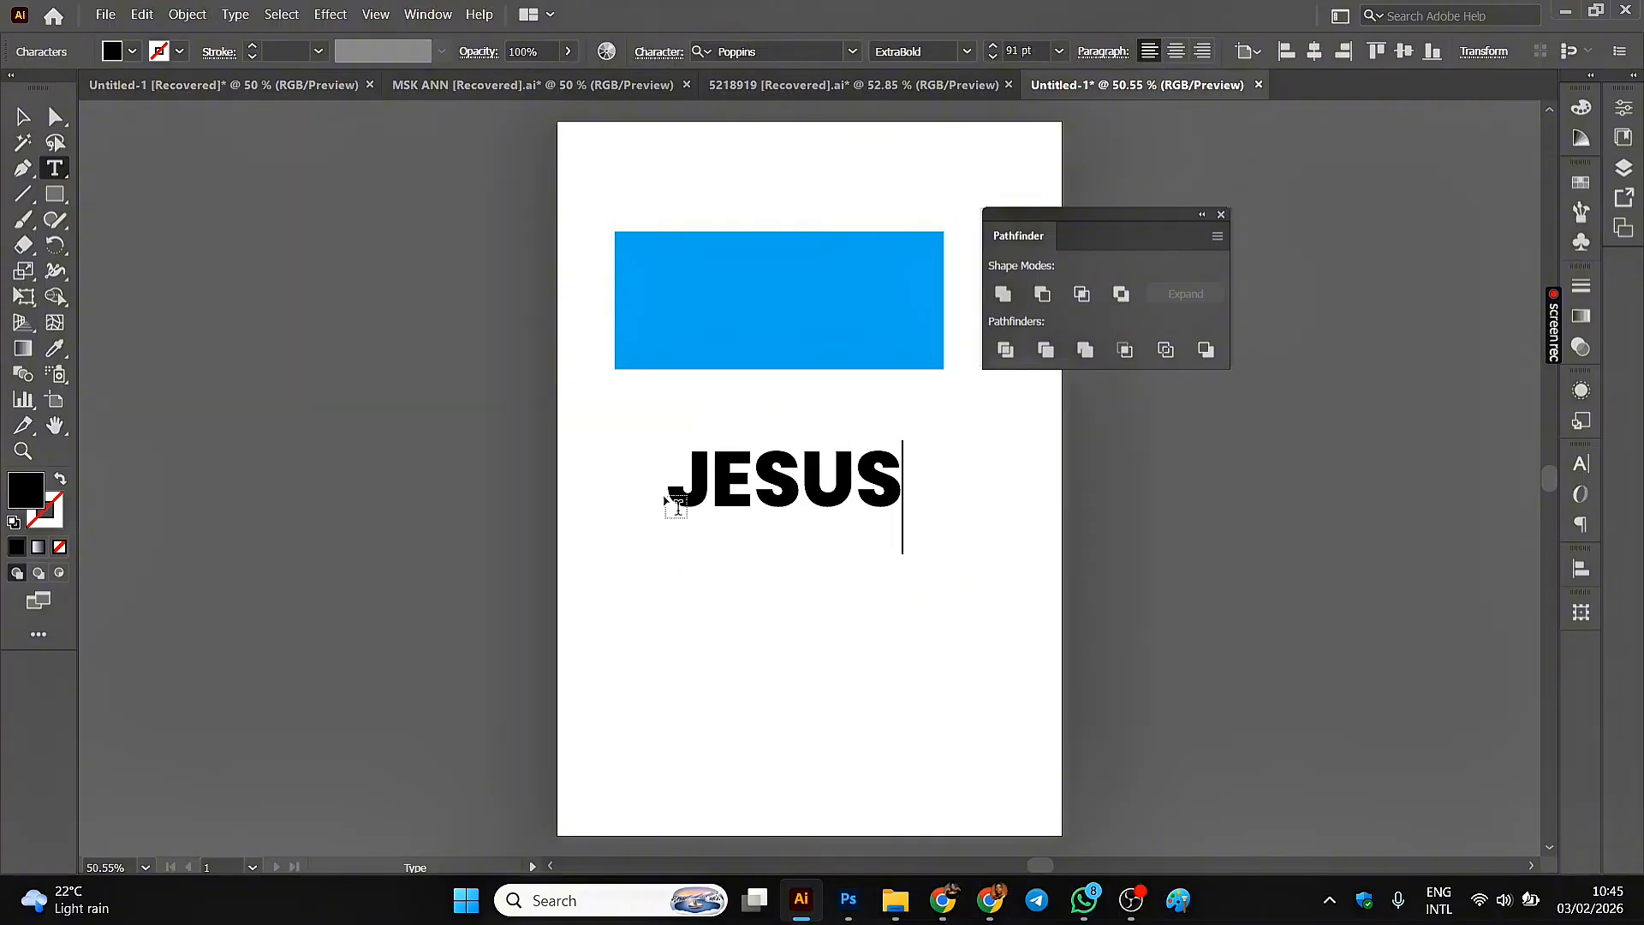
{"action": "left_click", "coordinate": [24, 117]}
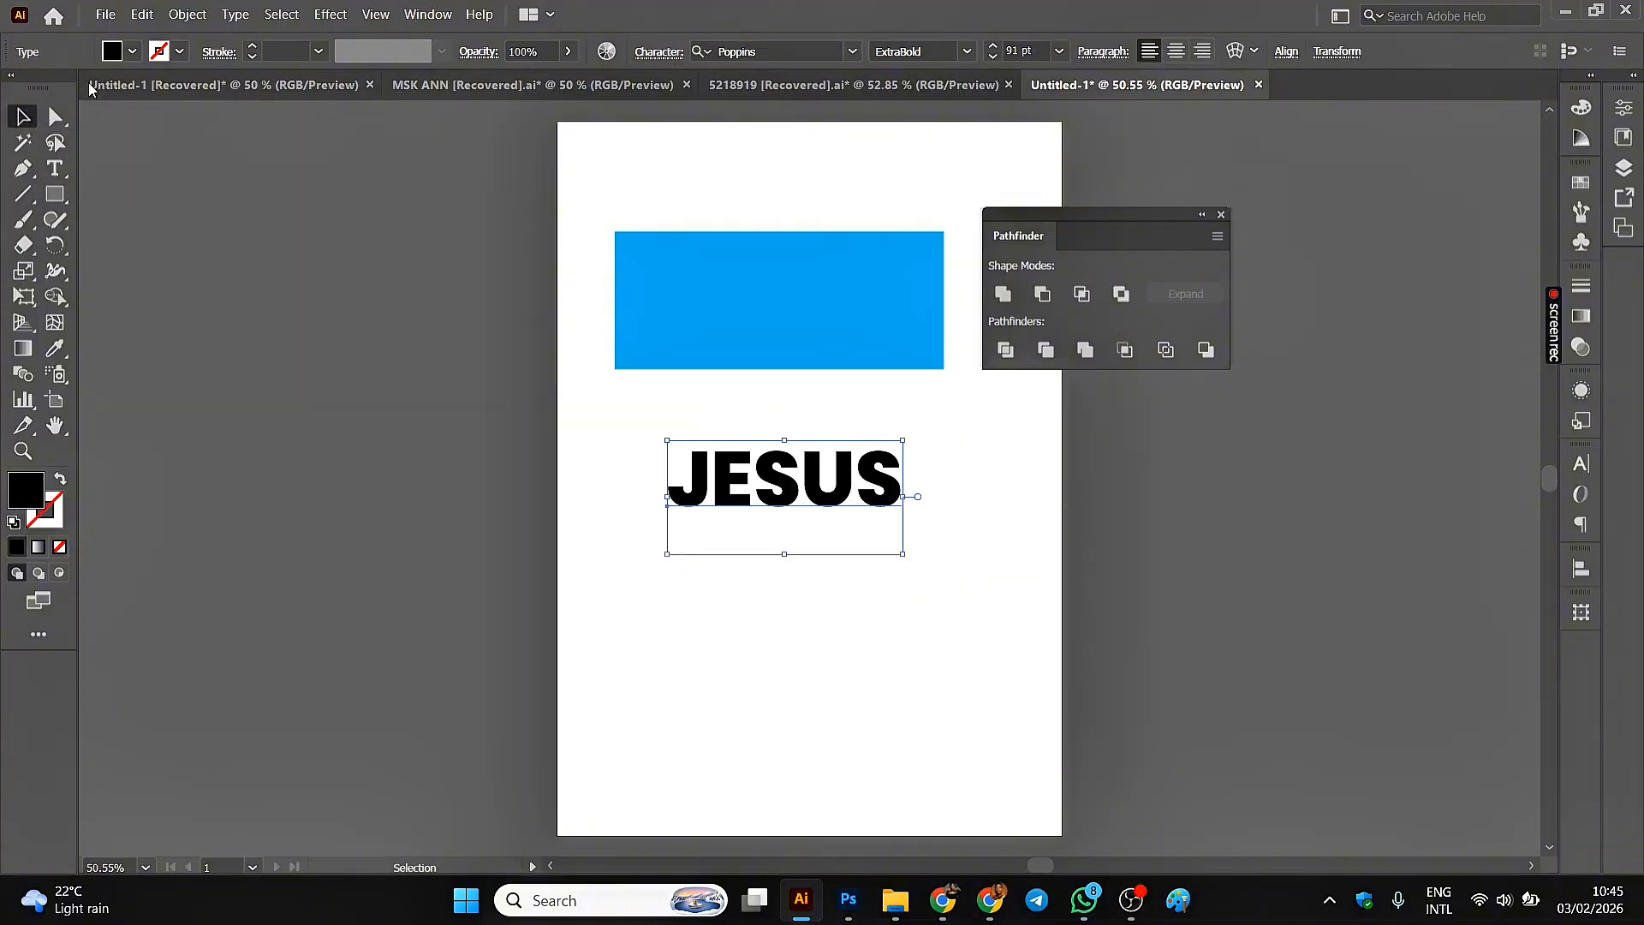
- Fill the second JESUS text with red
{"action": "left_click", "coordinate": [132, 52]}
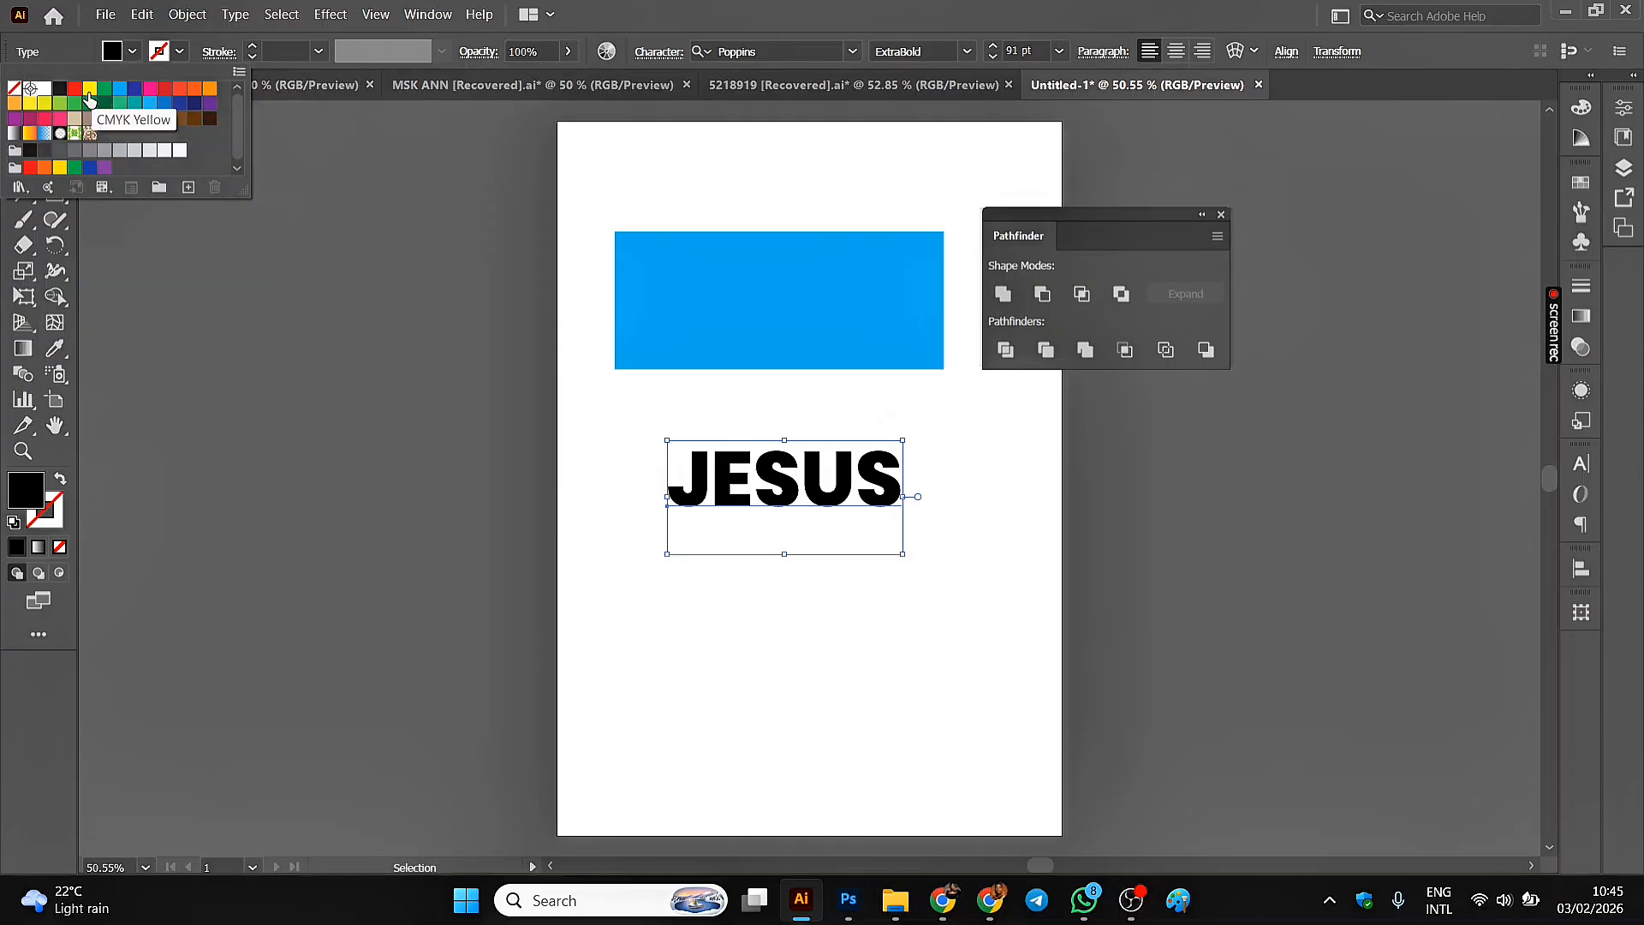
{"action": "left_click", "coordinate": [75, 89]}
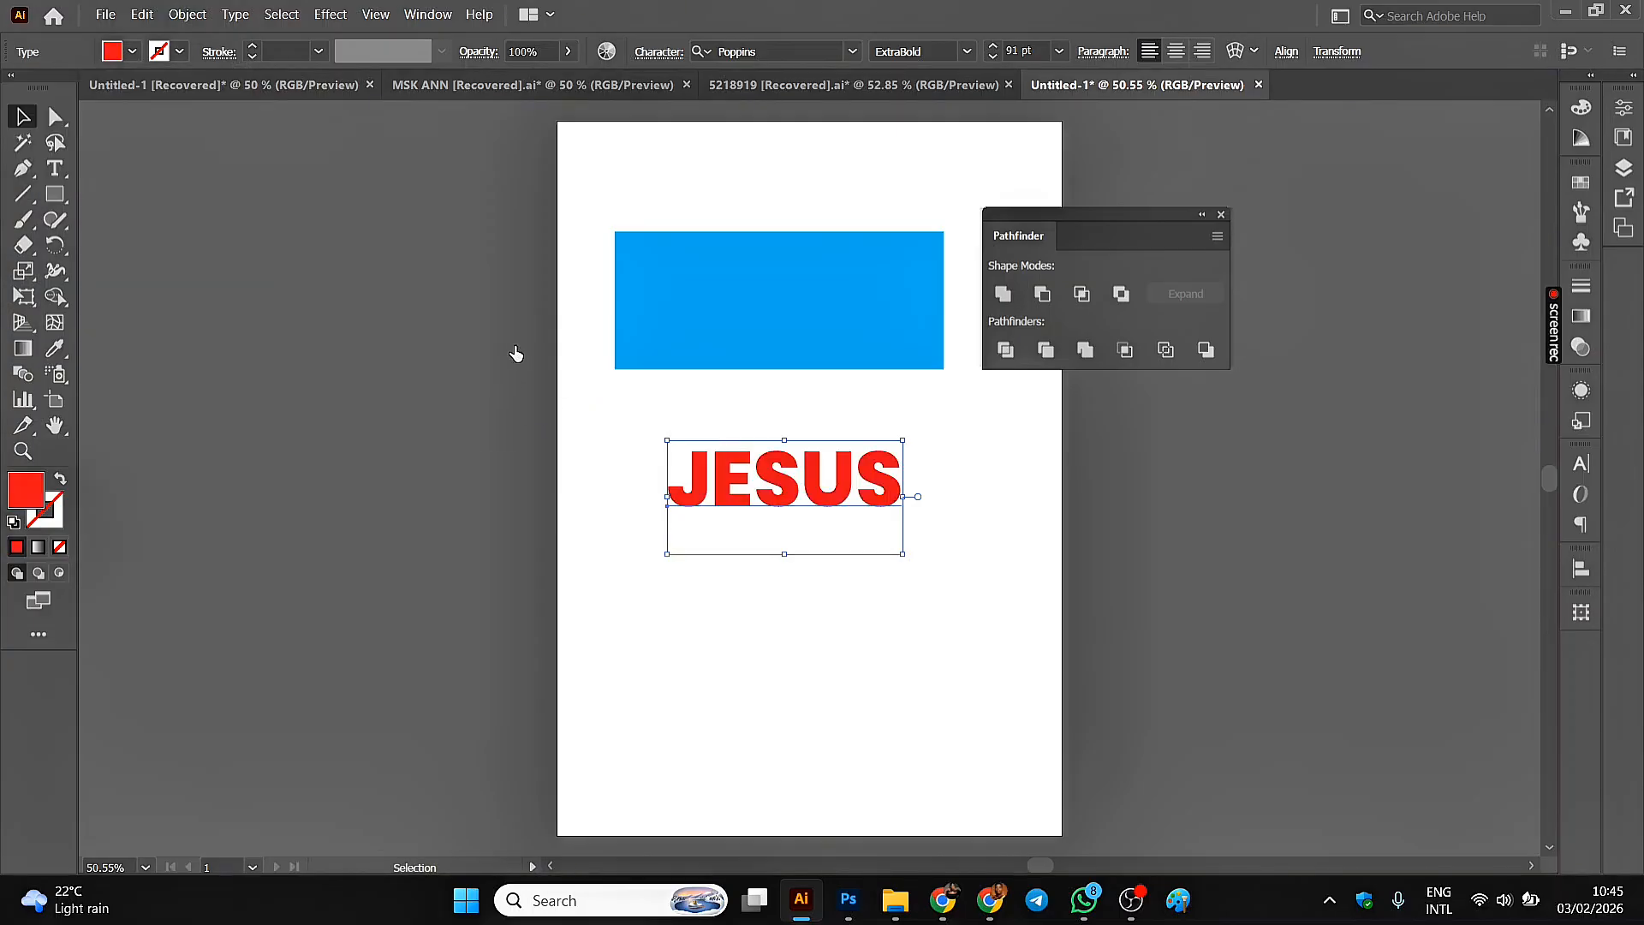
- Shrink the blue rectangle into the artboard's upper-left corner and move the red JESUS text up beneath it, keeping Pathfinder clear of the artboard
{"action": "left_click_drag", "start_coordinate": [739, 318], "coordinate": [718, 239]}
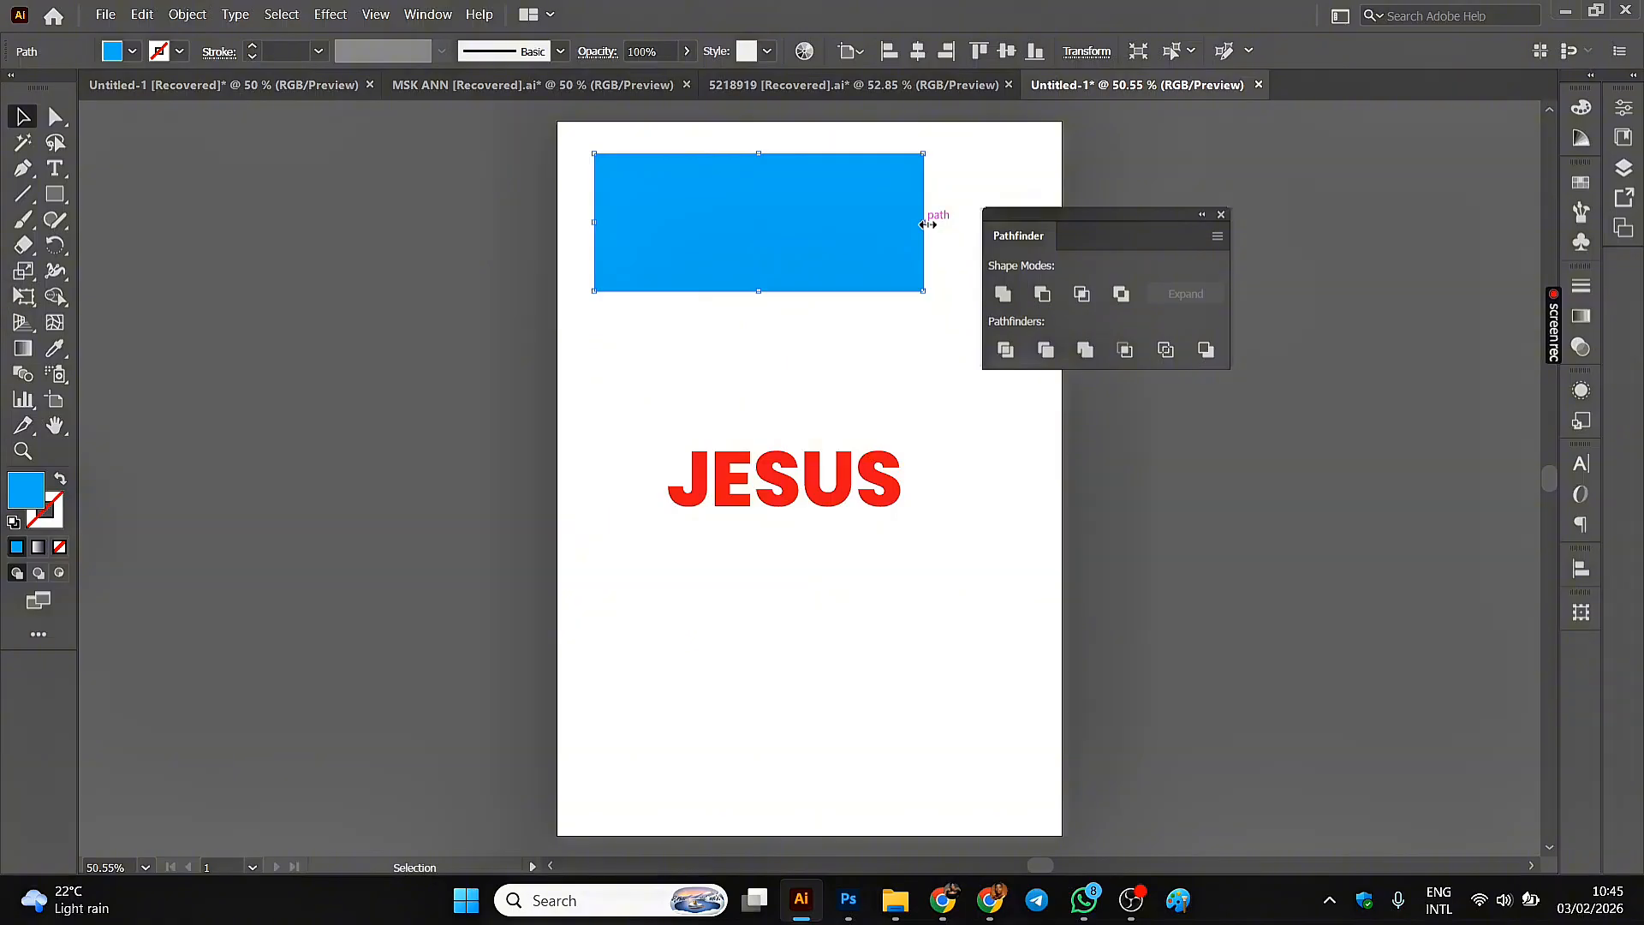
{"action": "left_click_drag", "start_coordinate": [915, 225], "coordinate": [800, 222]}
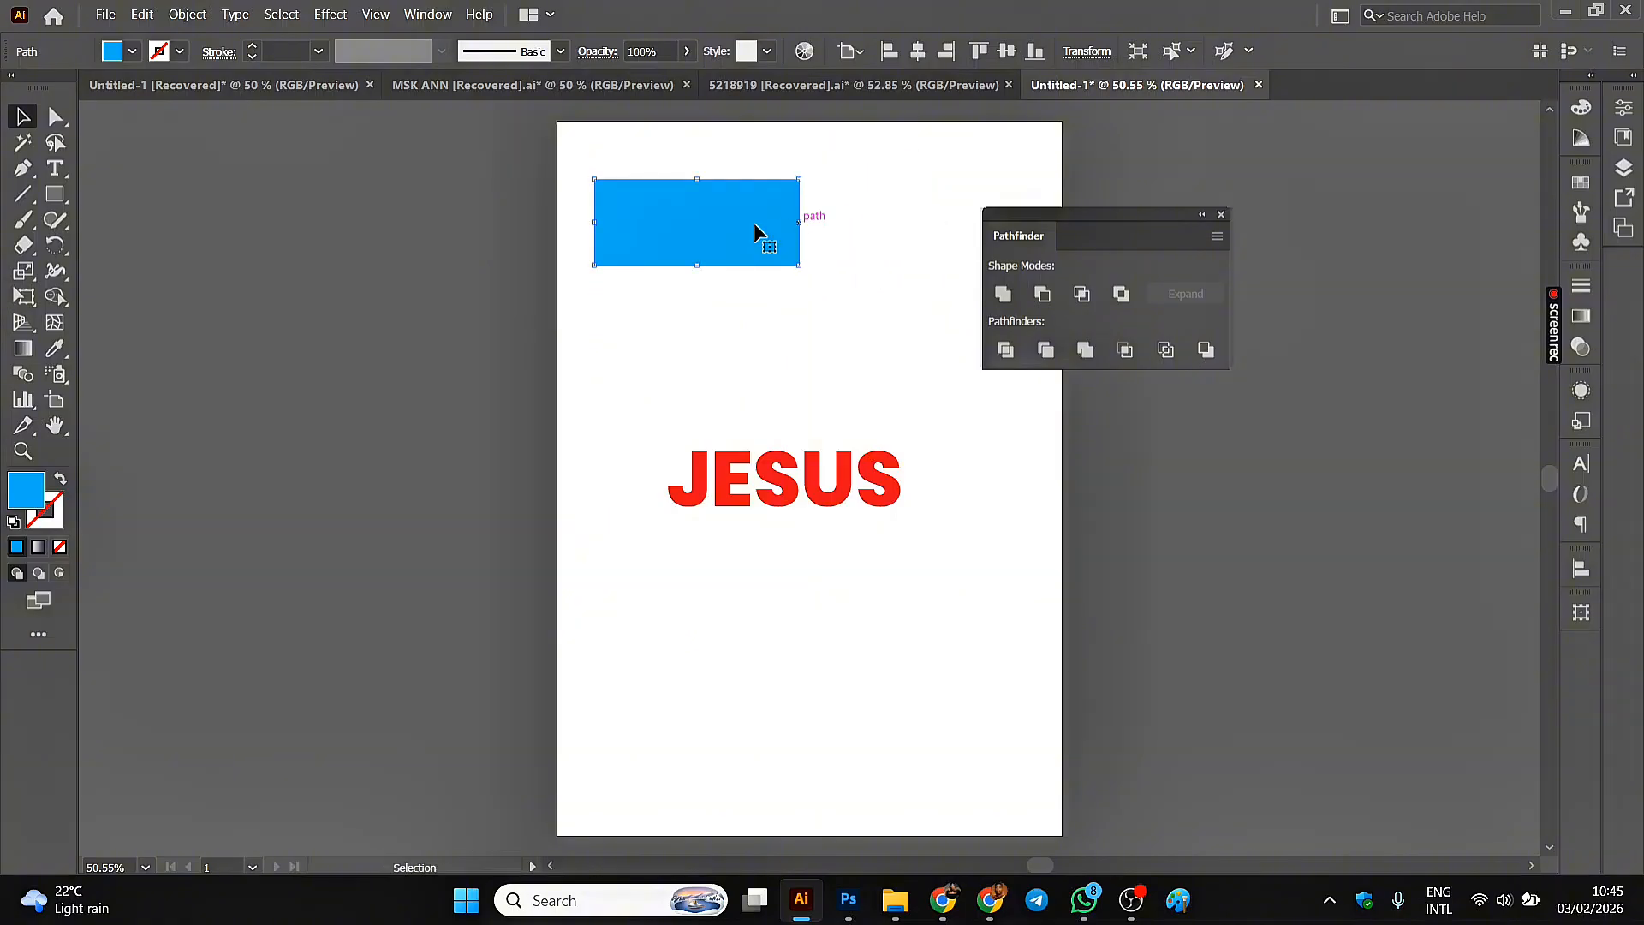
{"action": "left_click_drag", "start_coordinate": [659, 237], "coordinate": [644, 199]}
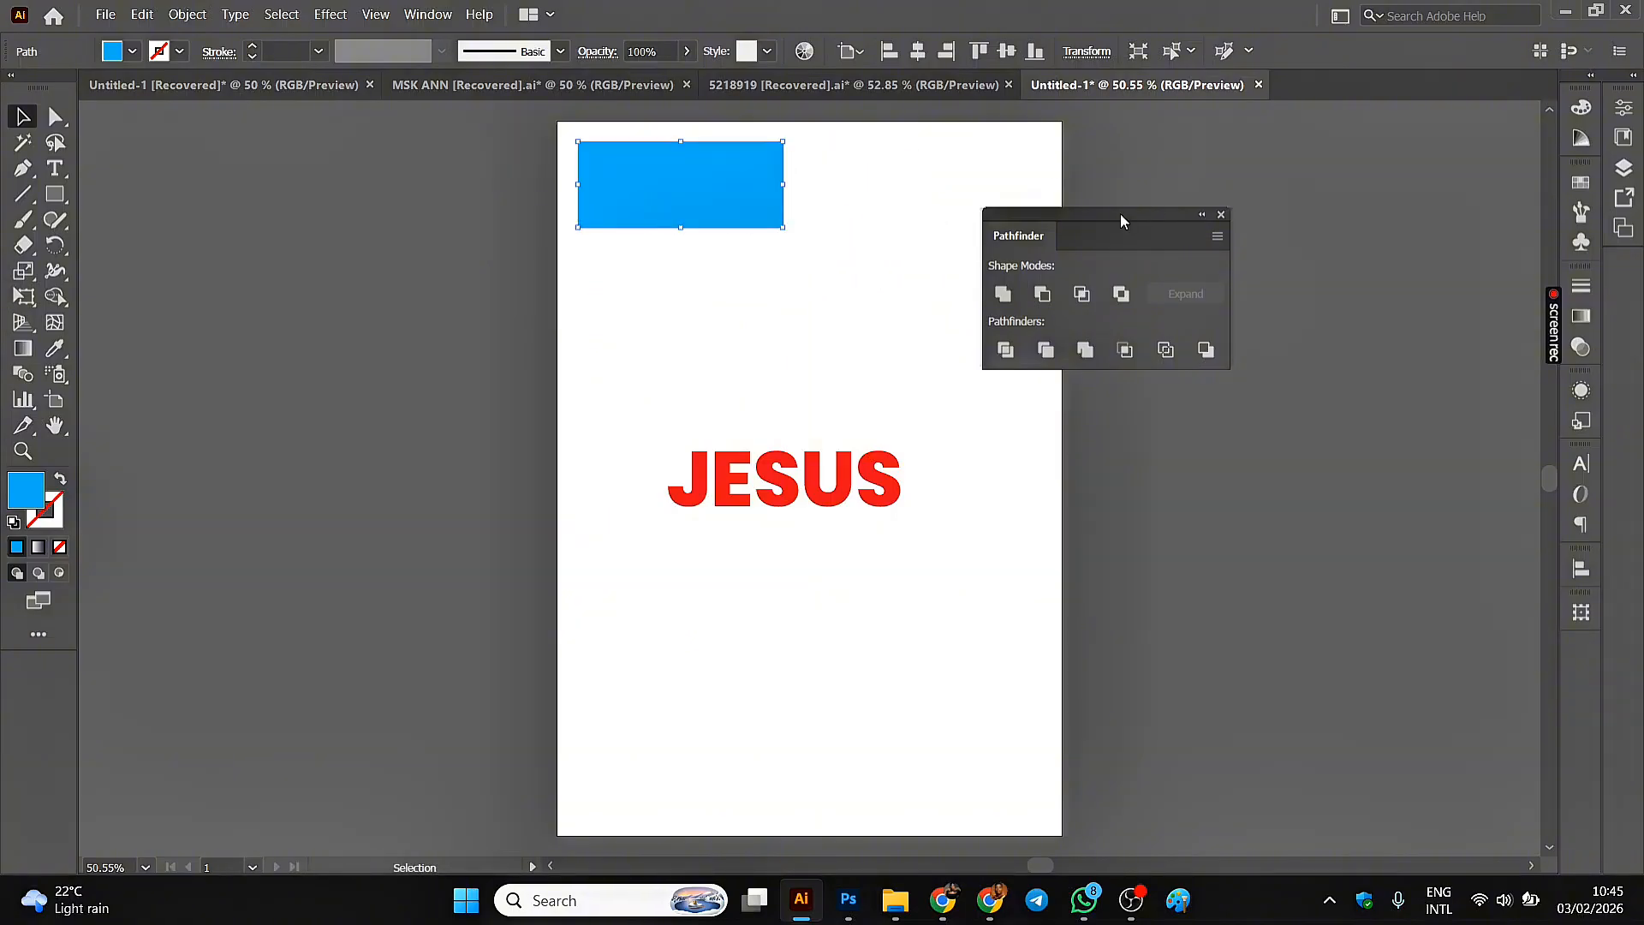
{"action": "left_click_drag", "start_coordinate": [1118, 213], "coordinate": [1215, 160]}
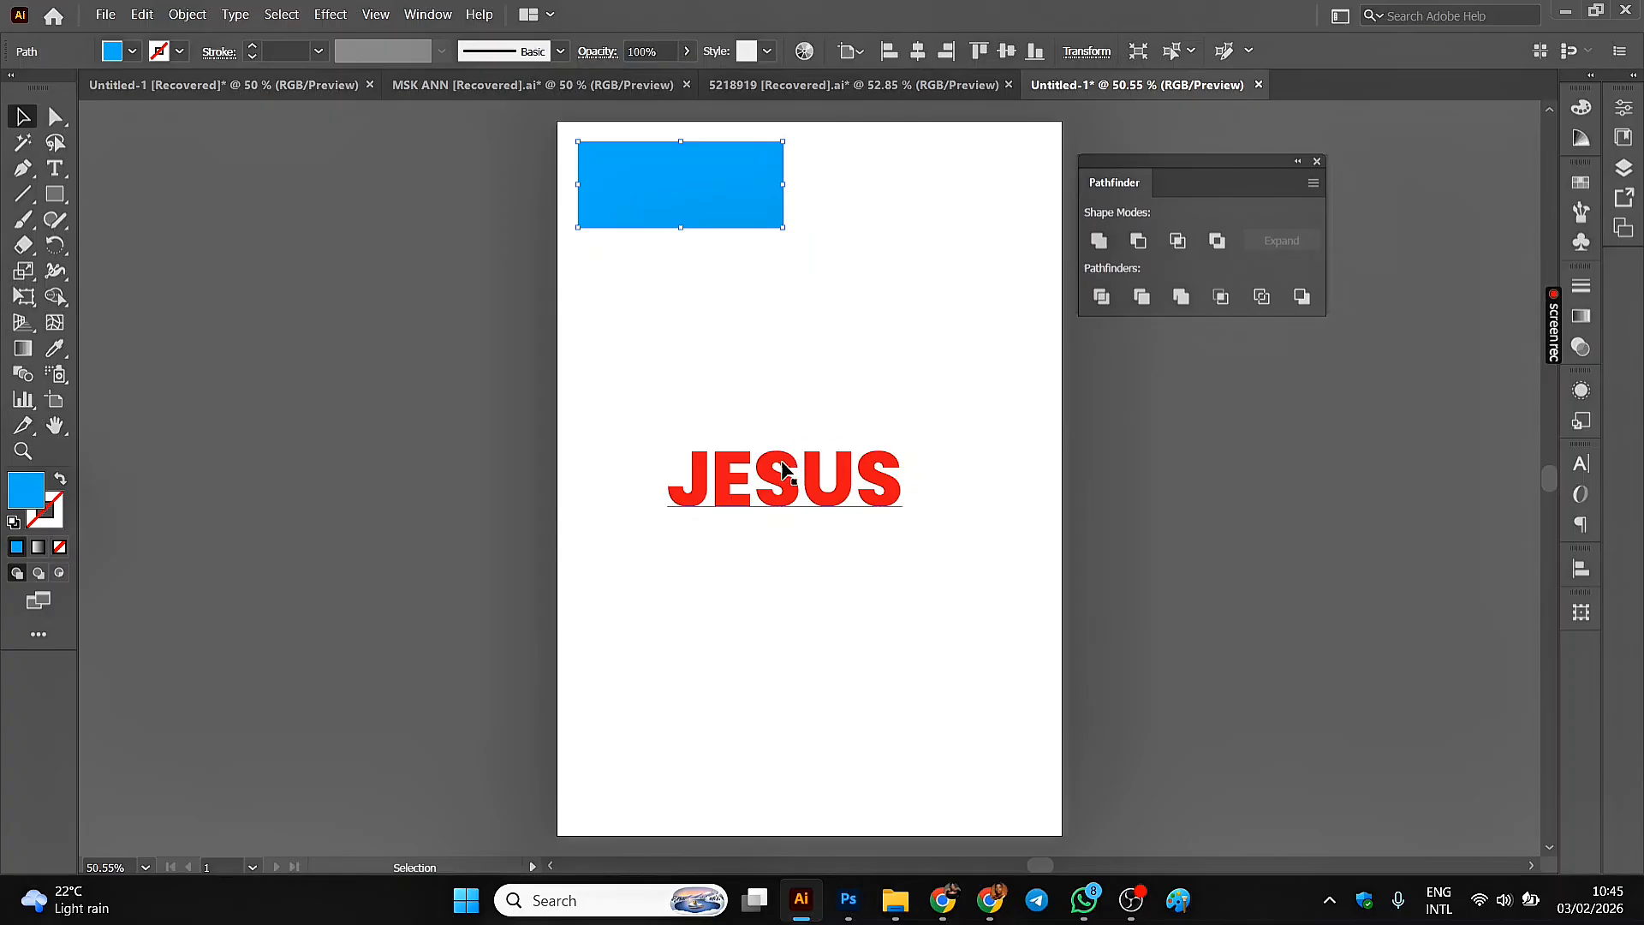
{"action": "left_click_drag", "start_coordinate": [781, 454], "coordinate": [735, 349]}
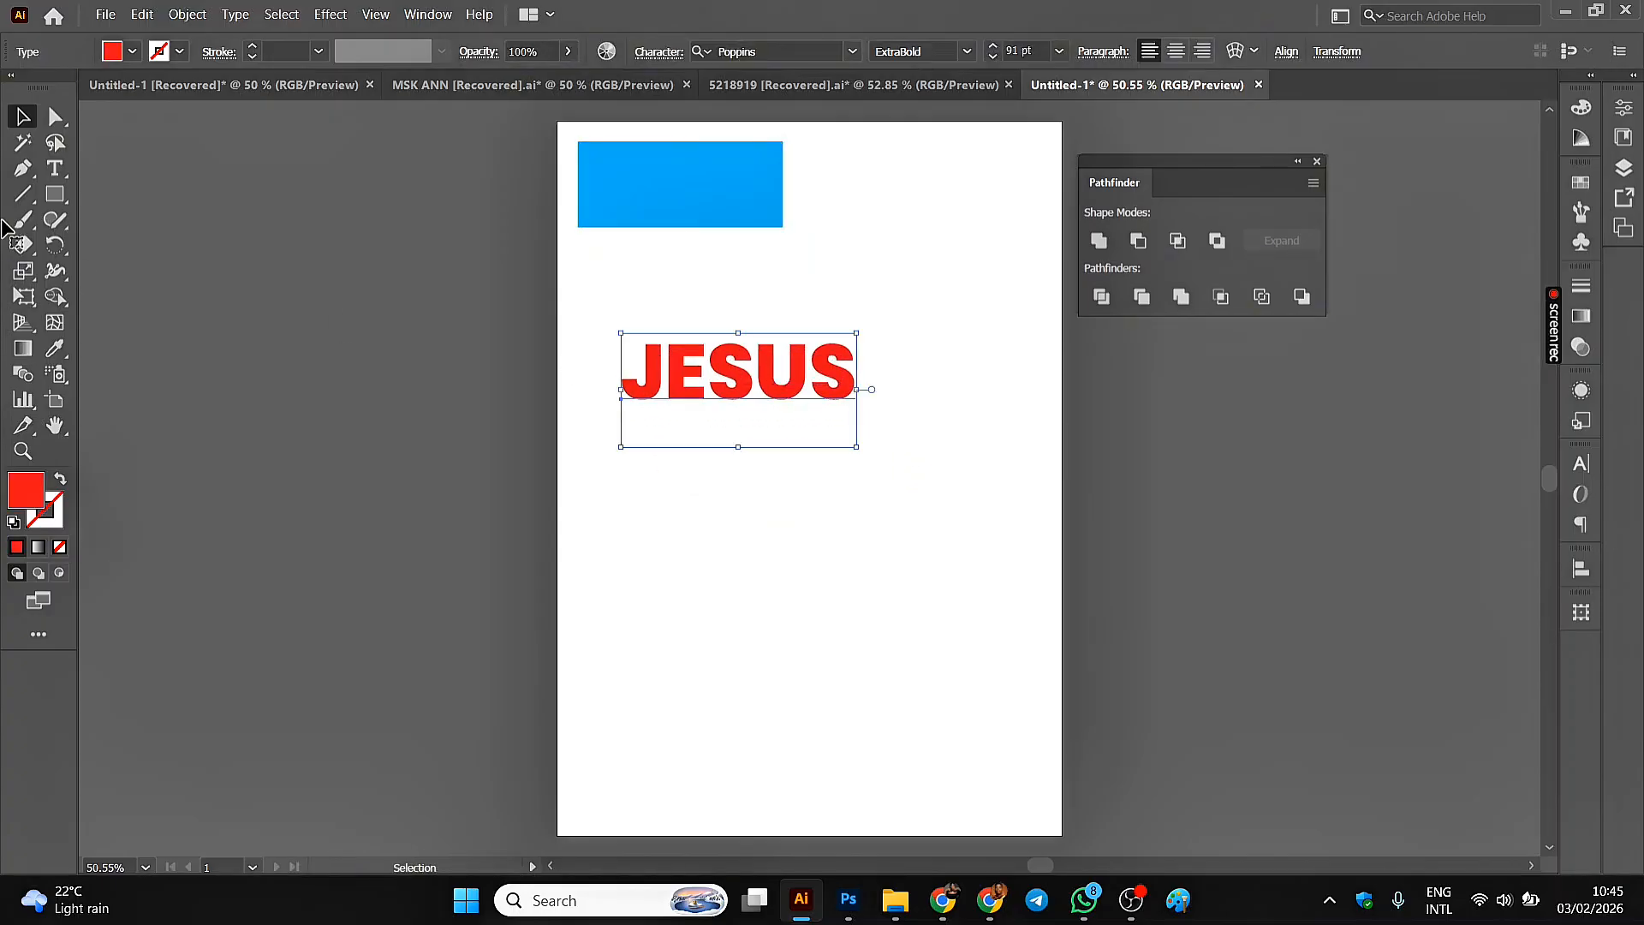
- Draw a circle over the red JESUS text with the Ellipse tool and move it up until it covers the whole word
{"action": "left_click", "coordinate": [57, 196]}
{"action": "right_click", "coordinate": [60, 199]}
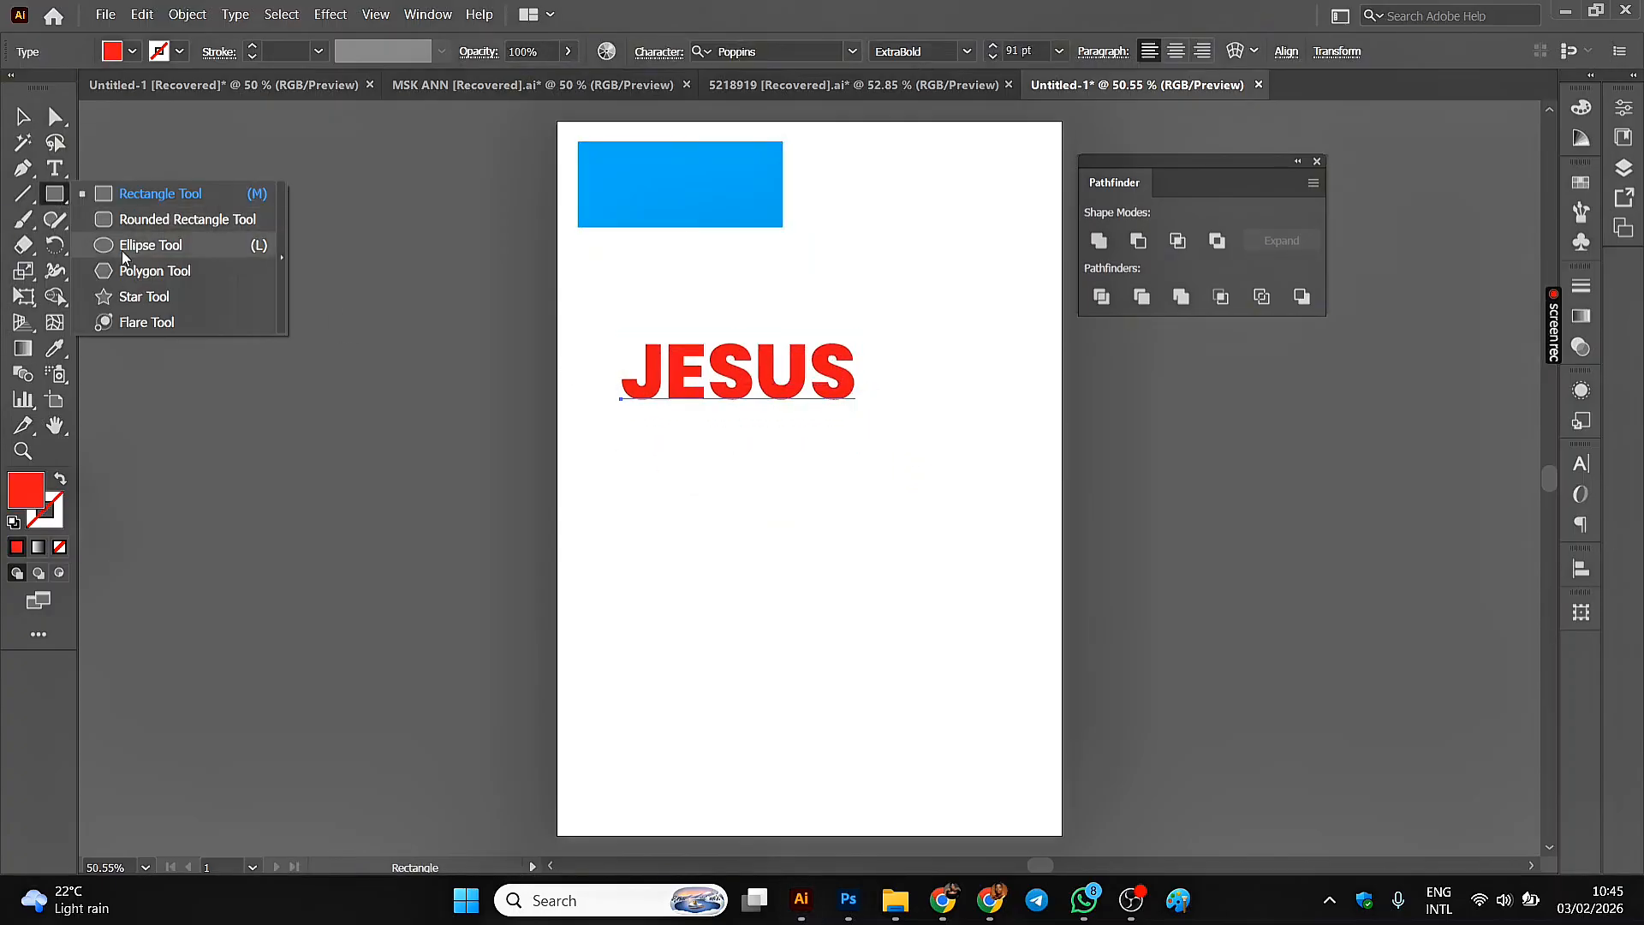
{"action": "left_click", "coordinate": [121, 244]}
{"action": "left_click_drag", "start_coordinate": [614, 308], "coordinate": [884, 435]}
{"action": "key", "text": "v"}
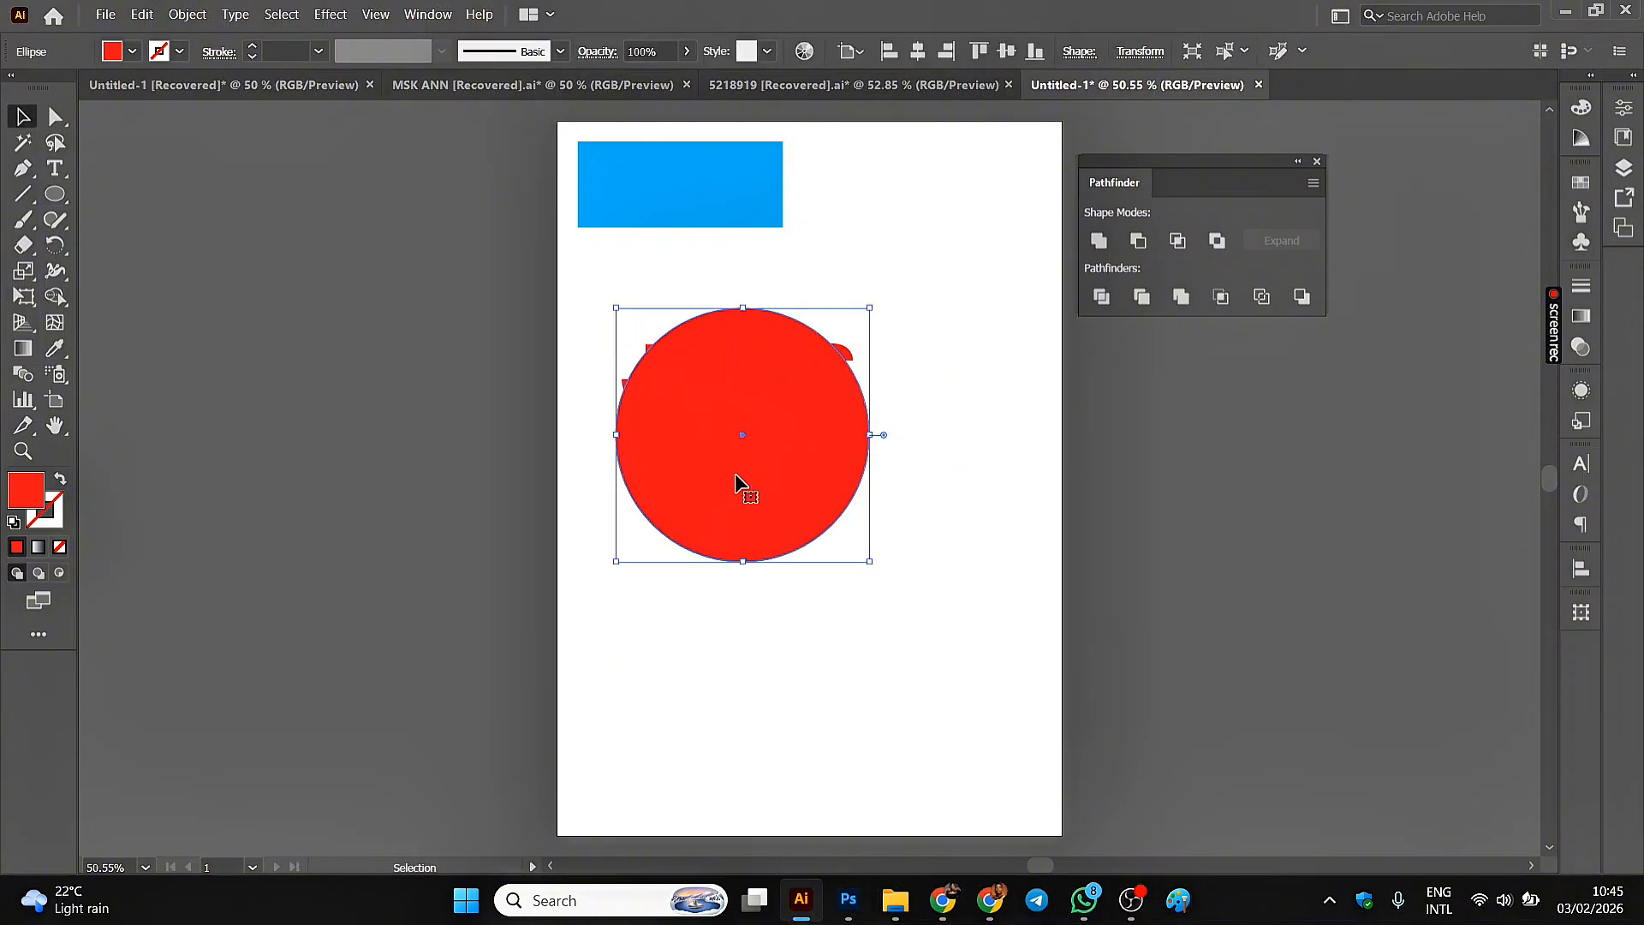
{"action": "left_click_drag", "start_coordinate": [731, 453], "coordinate": [732, 417]}
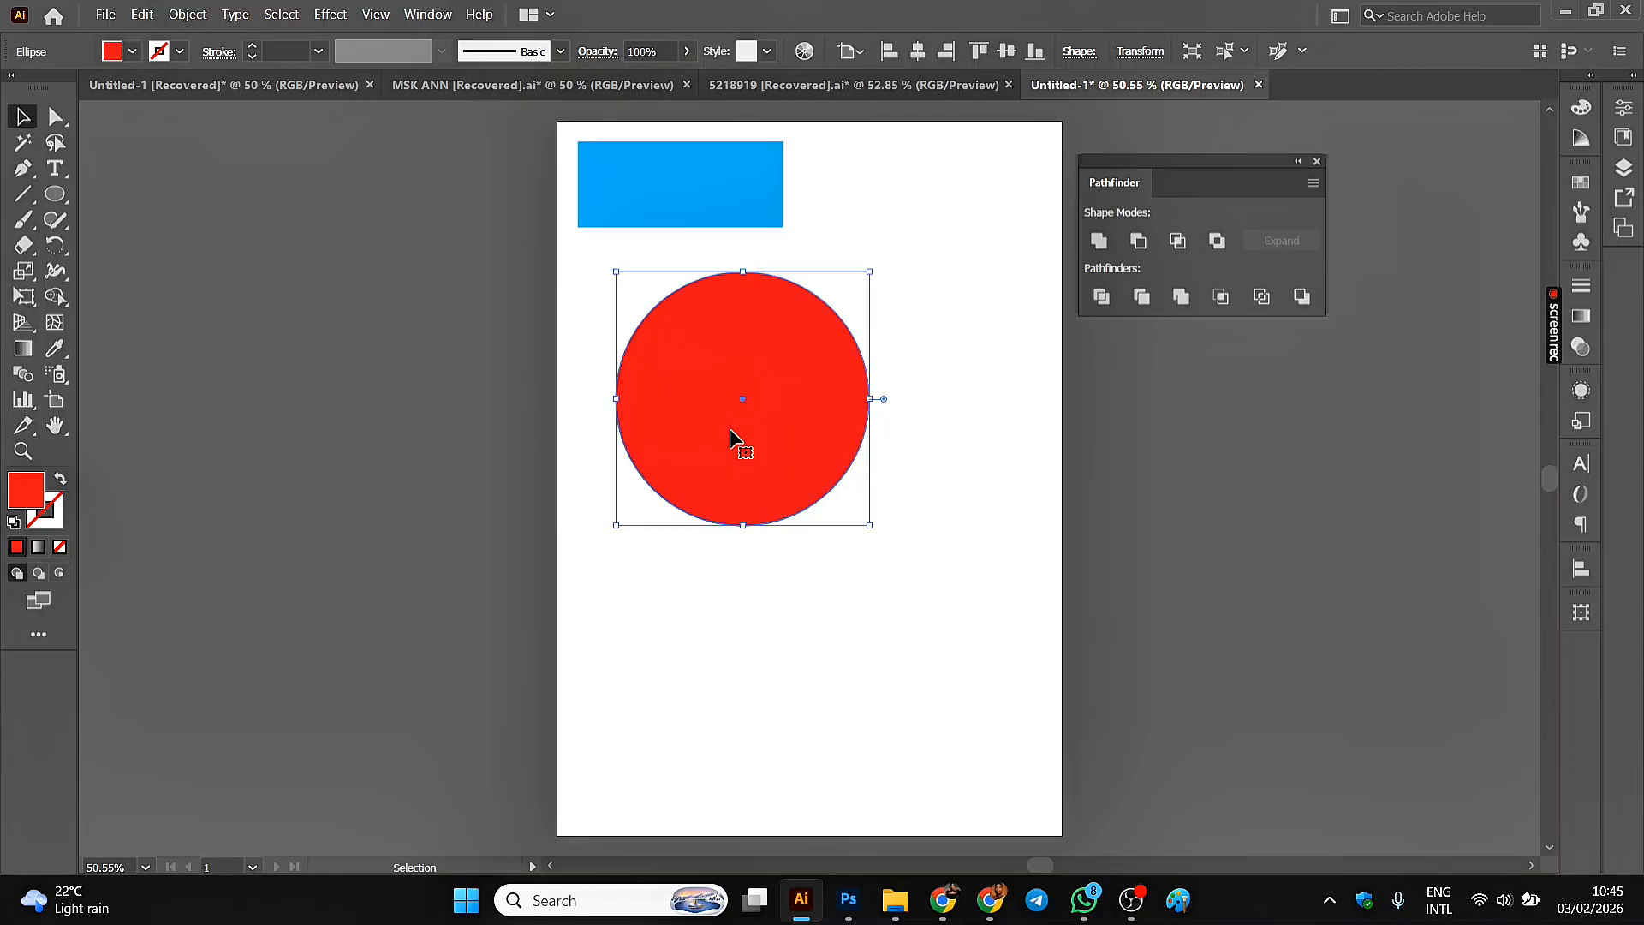
- Center the circle and the live JESUS text horizontally on each other and try to combine them with Minus Front
{"action": "left_click_drag", "start_coordinate": [556, 286], "coordinate": [916, 527]}
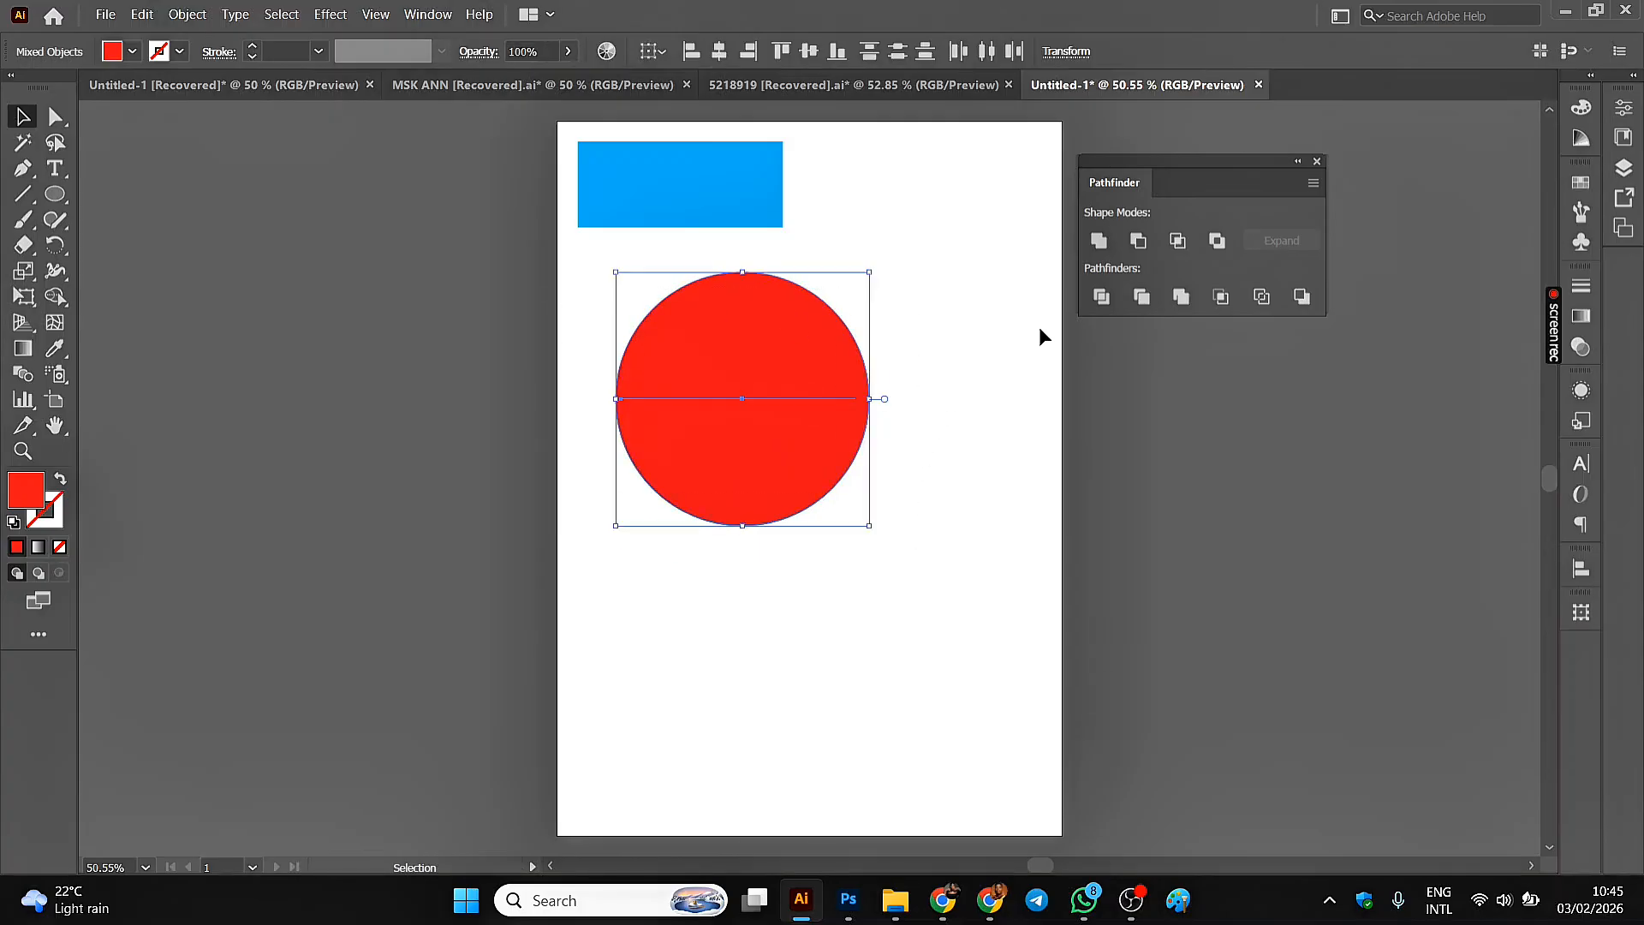
{"action": "left_click", "coordinate": [719, 51]}
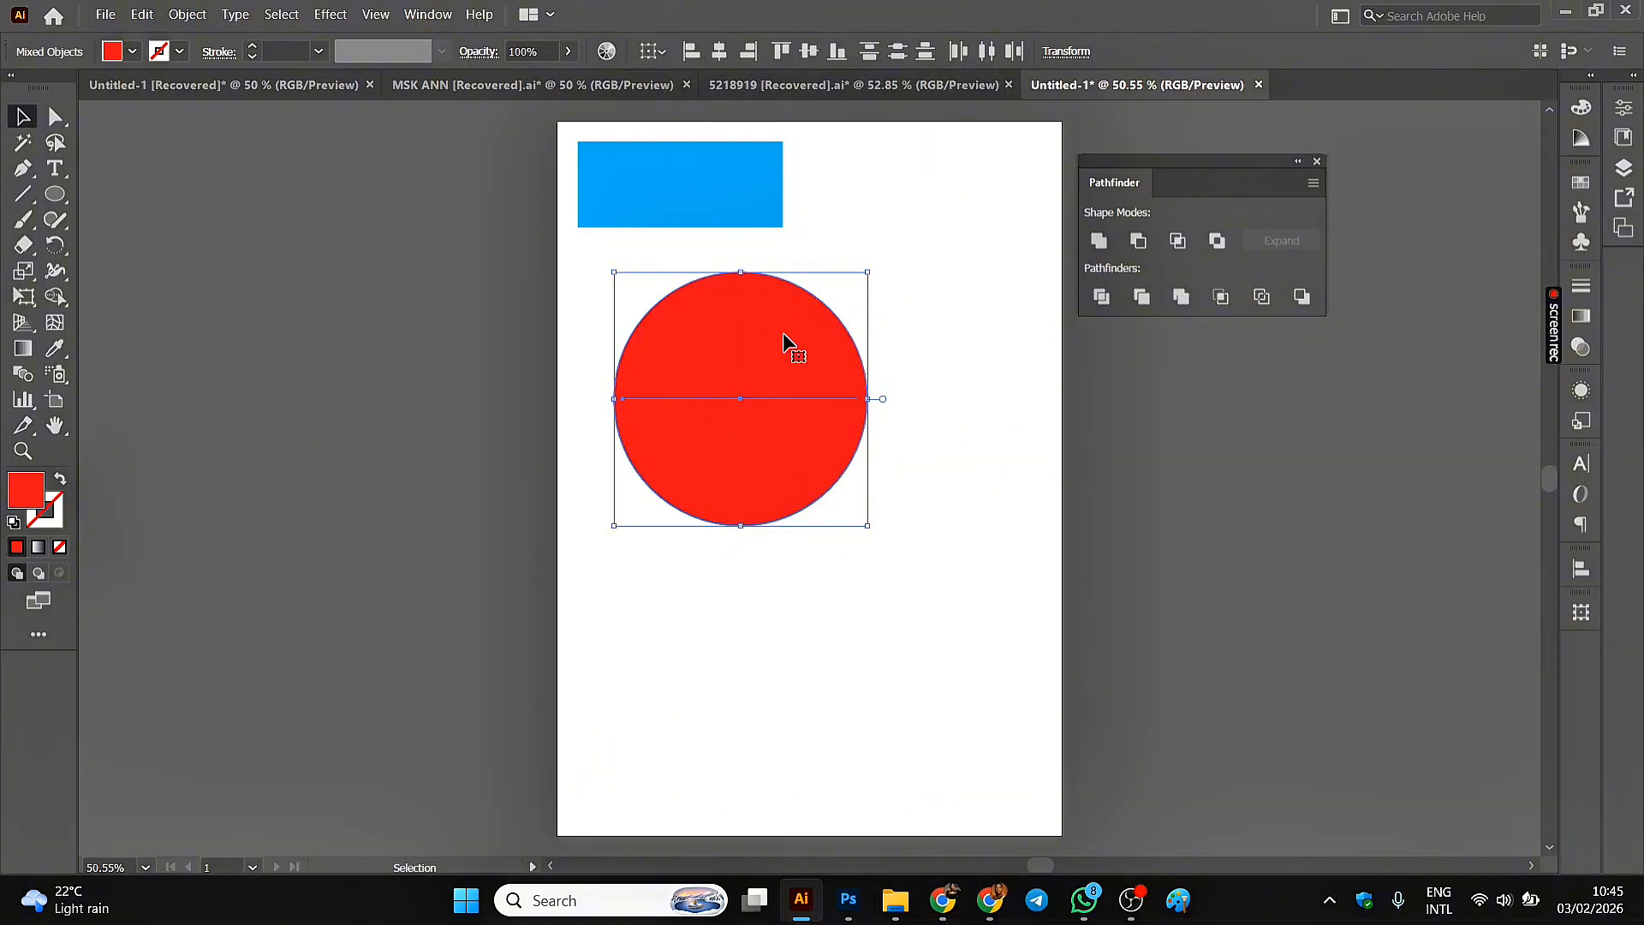
{"action": "left_click", "coordinate": [1142, 243]}
- Inspect the circle in isolation mode to check whether the lettering was cut out, and return to the normal view
{"action": "left_click", "coordinate": [460, 340]}
{"action": "left_click", "coordinate": [681, 321]}
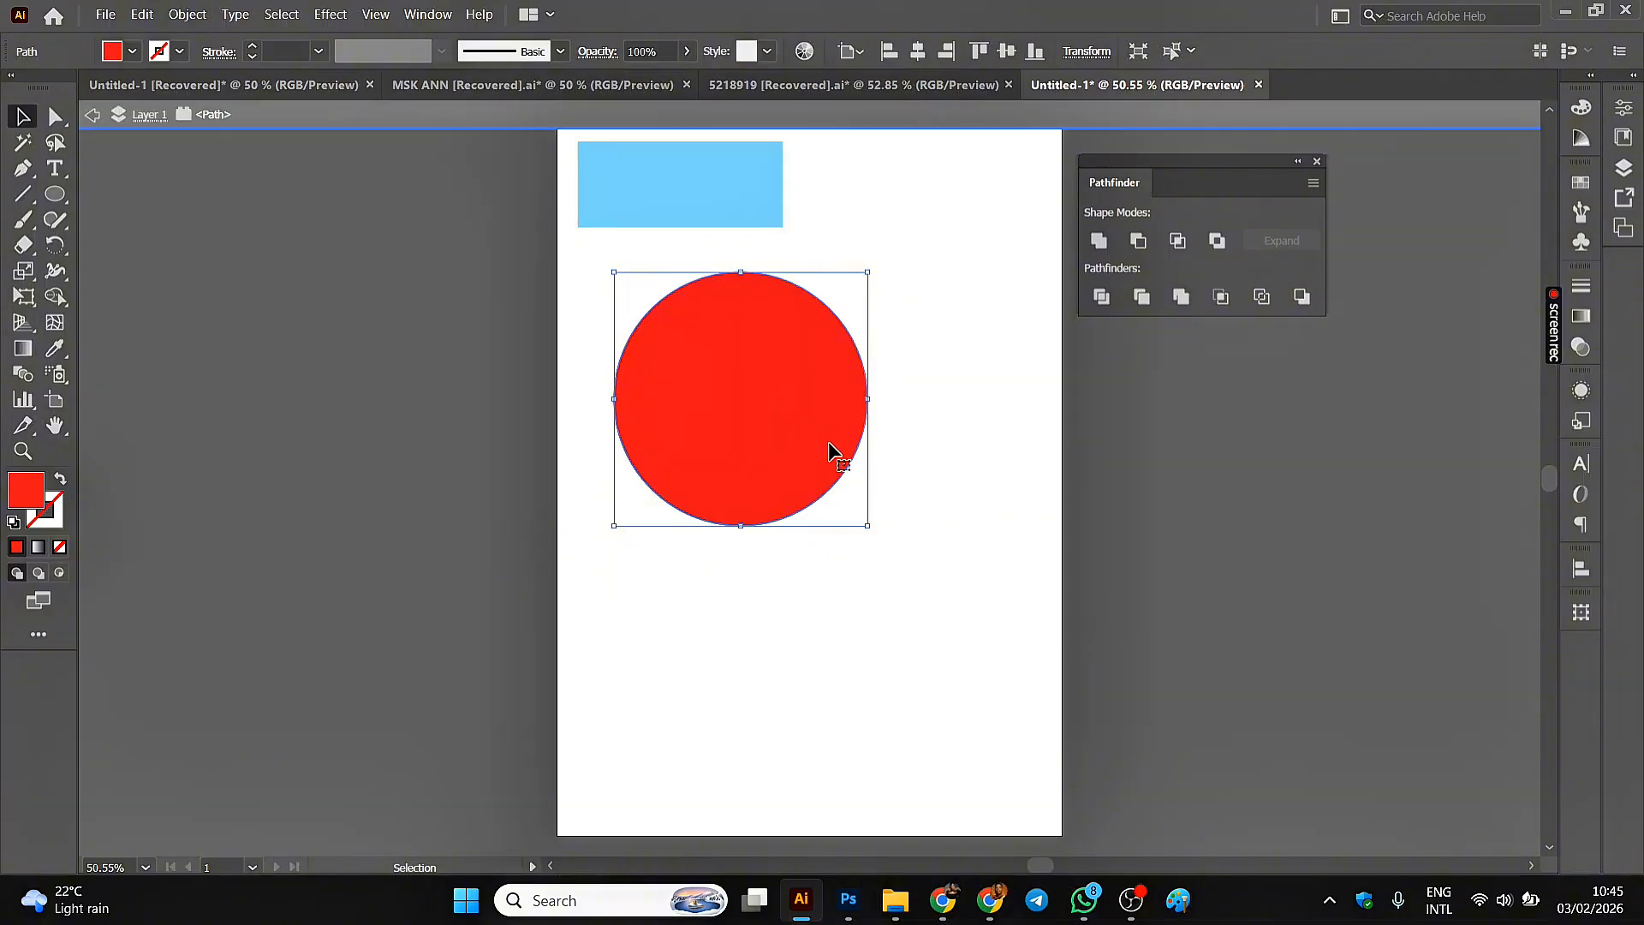
{"action": "left_click", "coordinate": [425, 363]}
{"action": "double_click", "coordinate": [797, 331]}
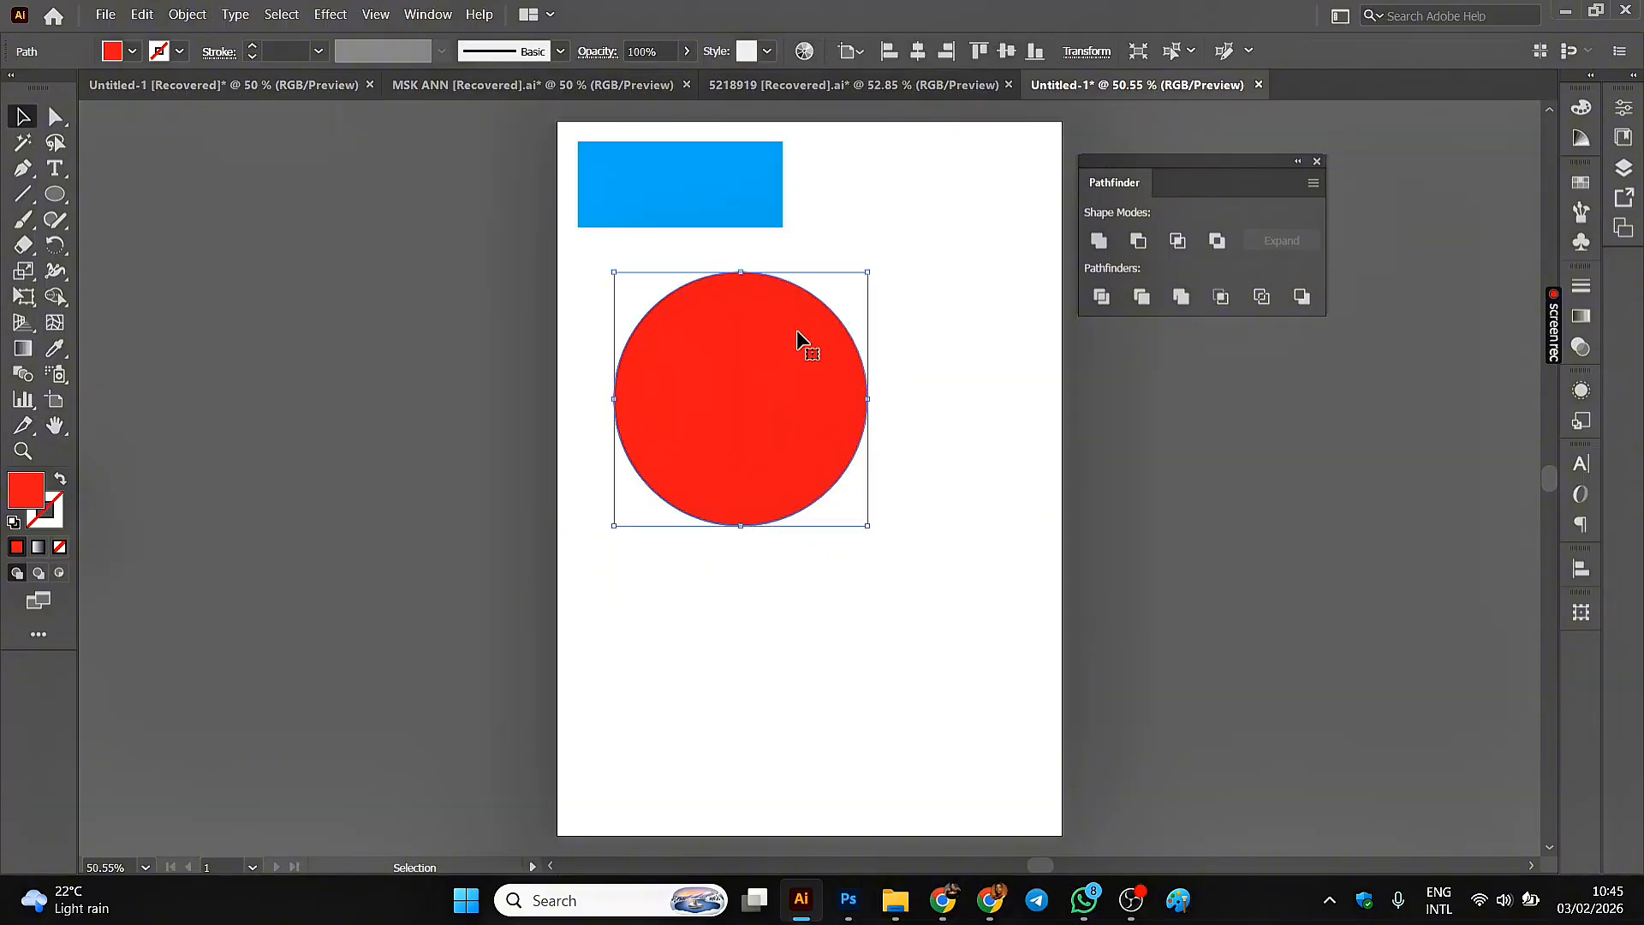
{"action": "left_click", "coordinate": [905, 551]}
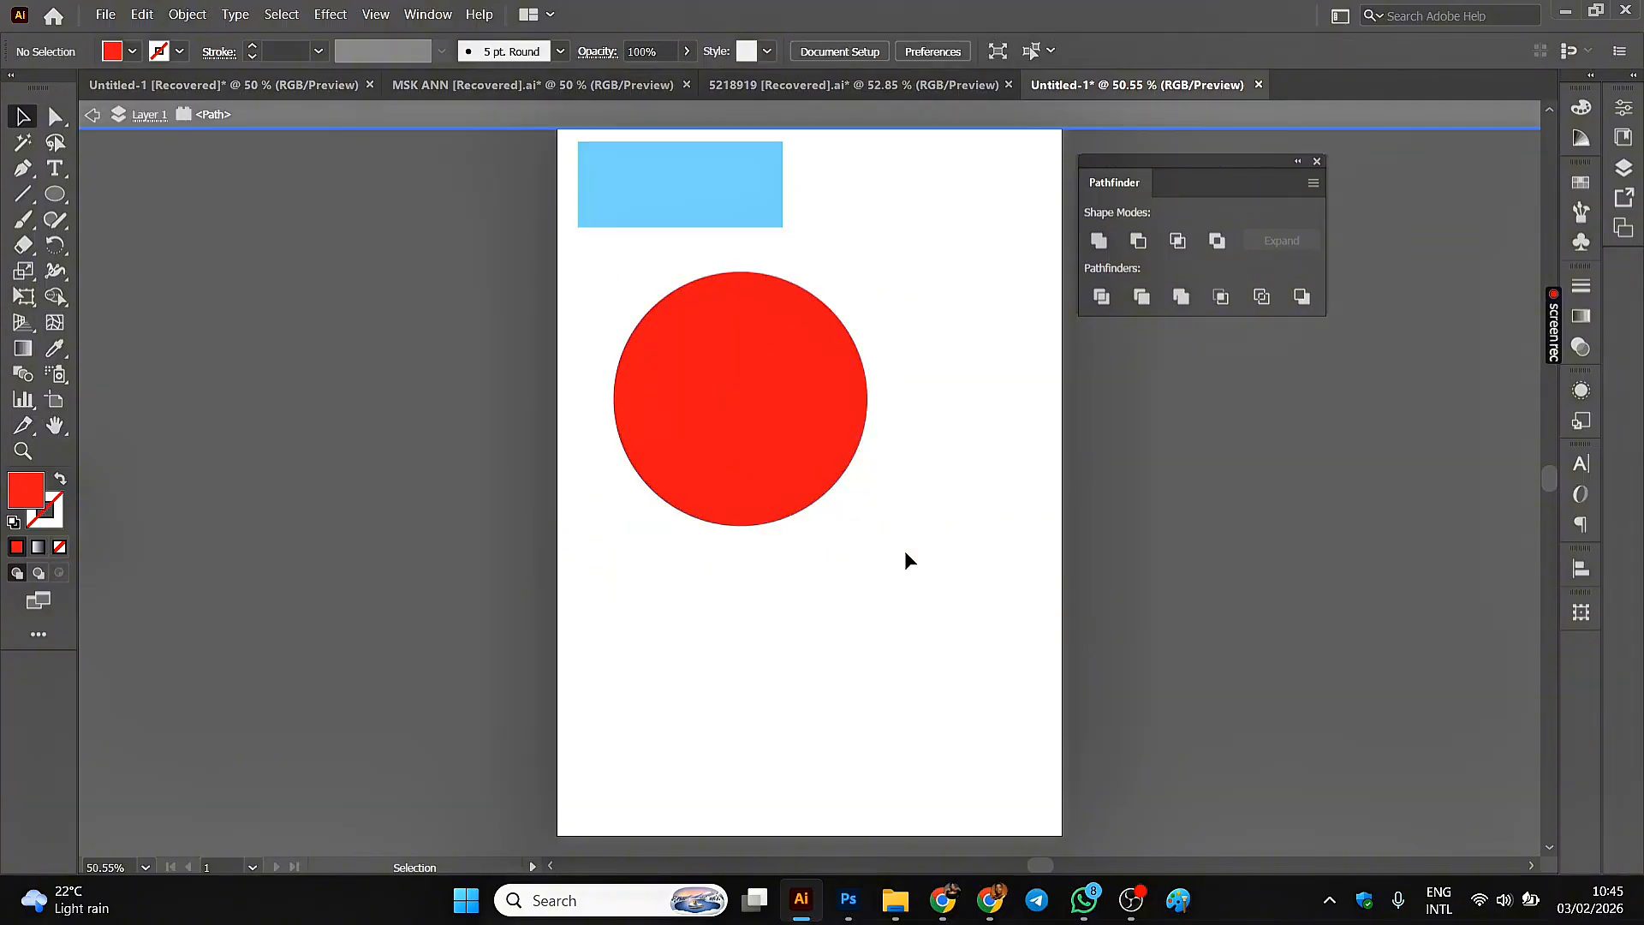
{"action": "double_click", "coordinate": [911, 552]}
- Move the red circle left off the JESUS text so that it lies mostly outside the artboard
{"action": "left_click", "coordinate": [738, 429]}
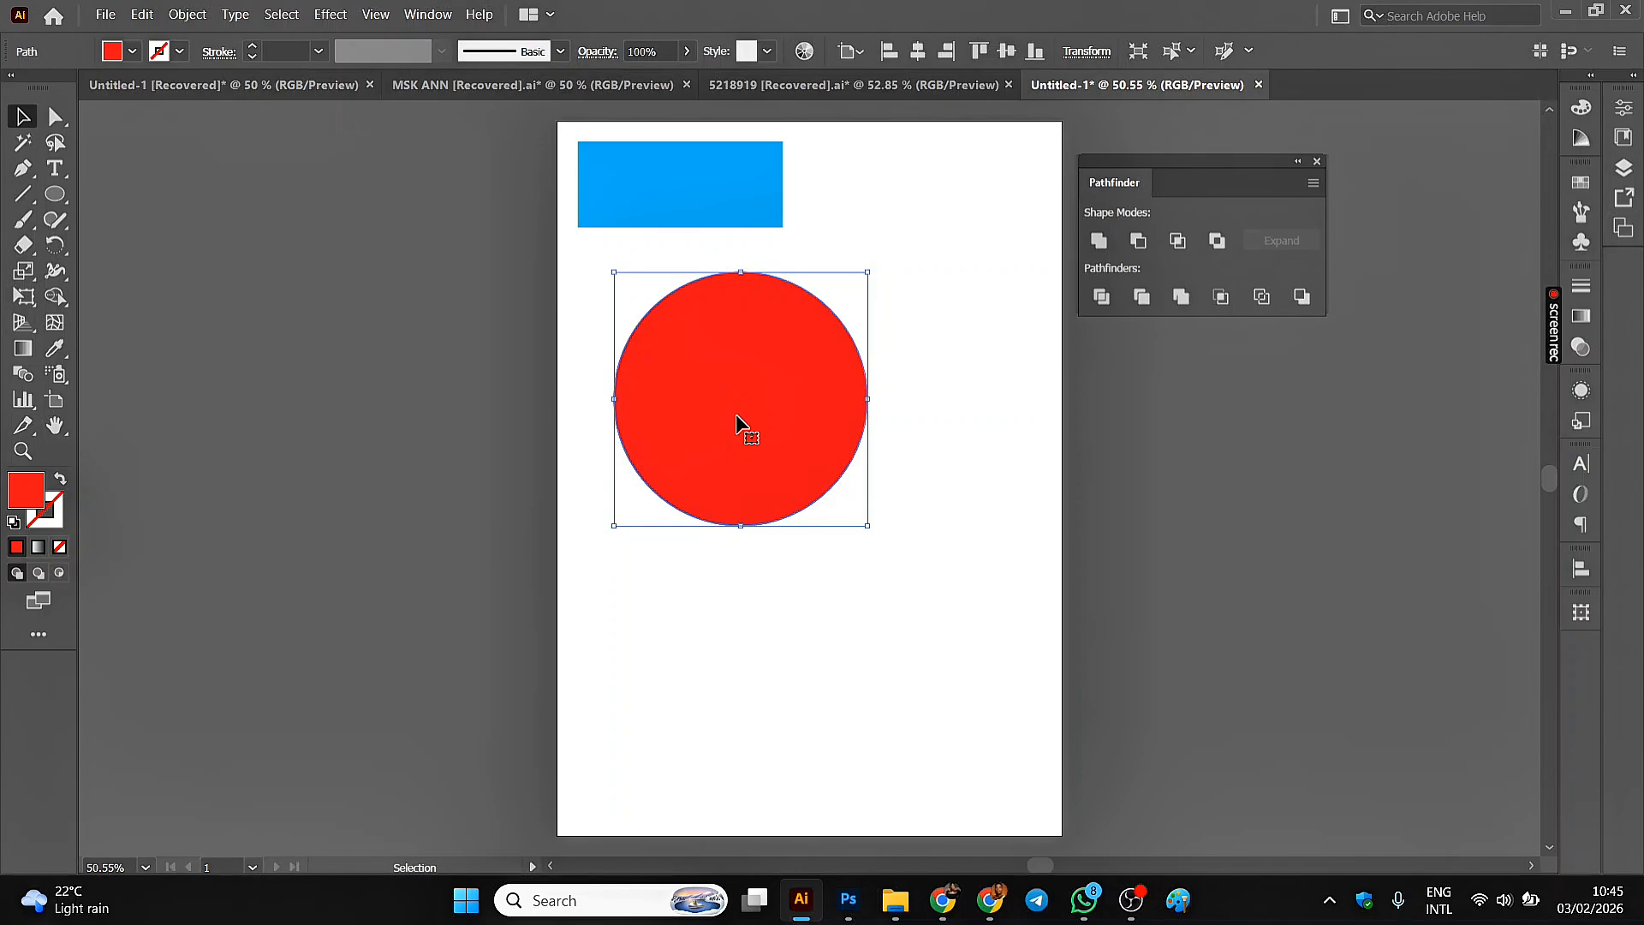
{"action": "left_click_drag", "start_coordinate": [737, 429], "coordinate": [597, 437]}
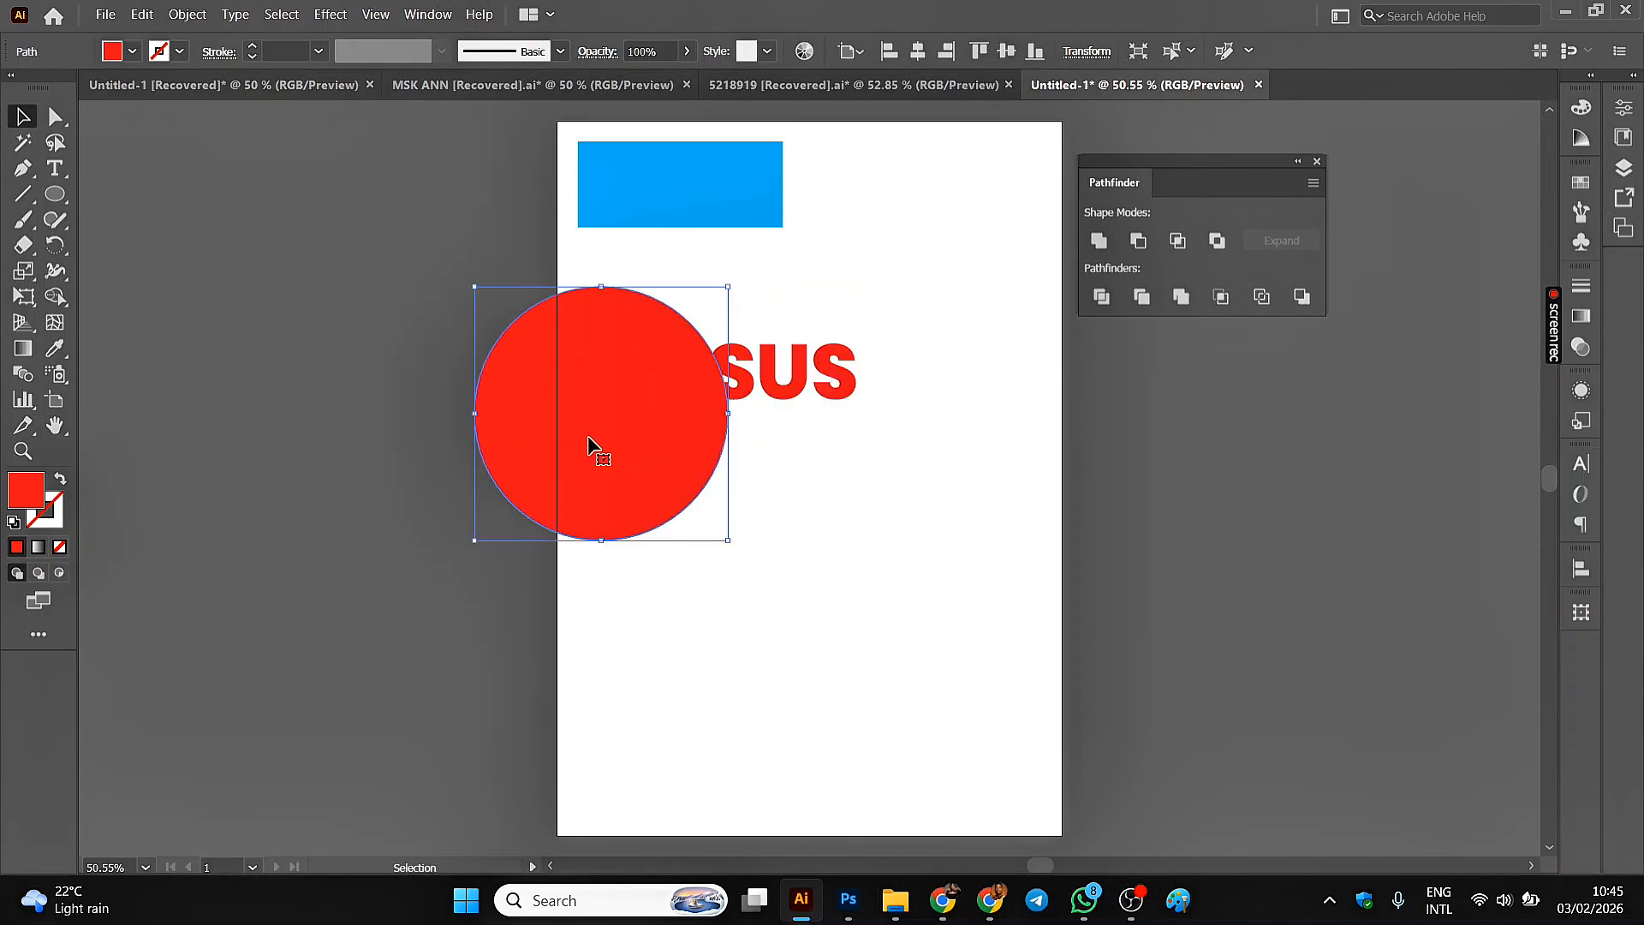
{"action": "left_click_drag", "start_coordinate": [590, 444], "coordinate": [434, 371]}
- Convert the JESUS text to outlines and release the compound paths of its letters
{"action": "left_click", "coordinate": [702, 365]}
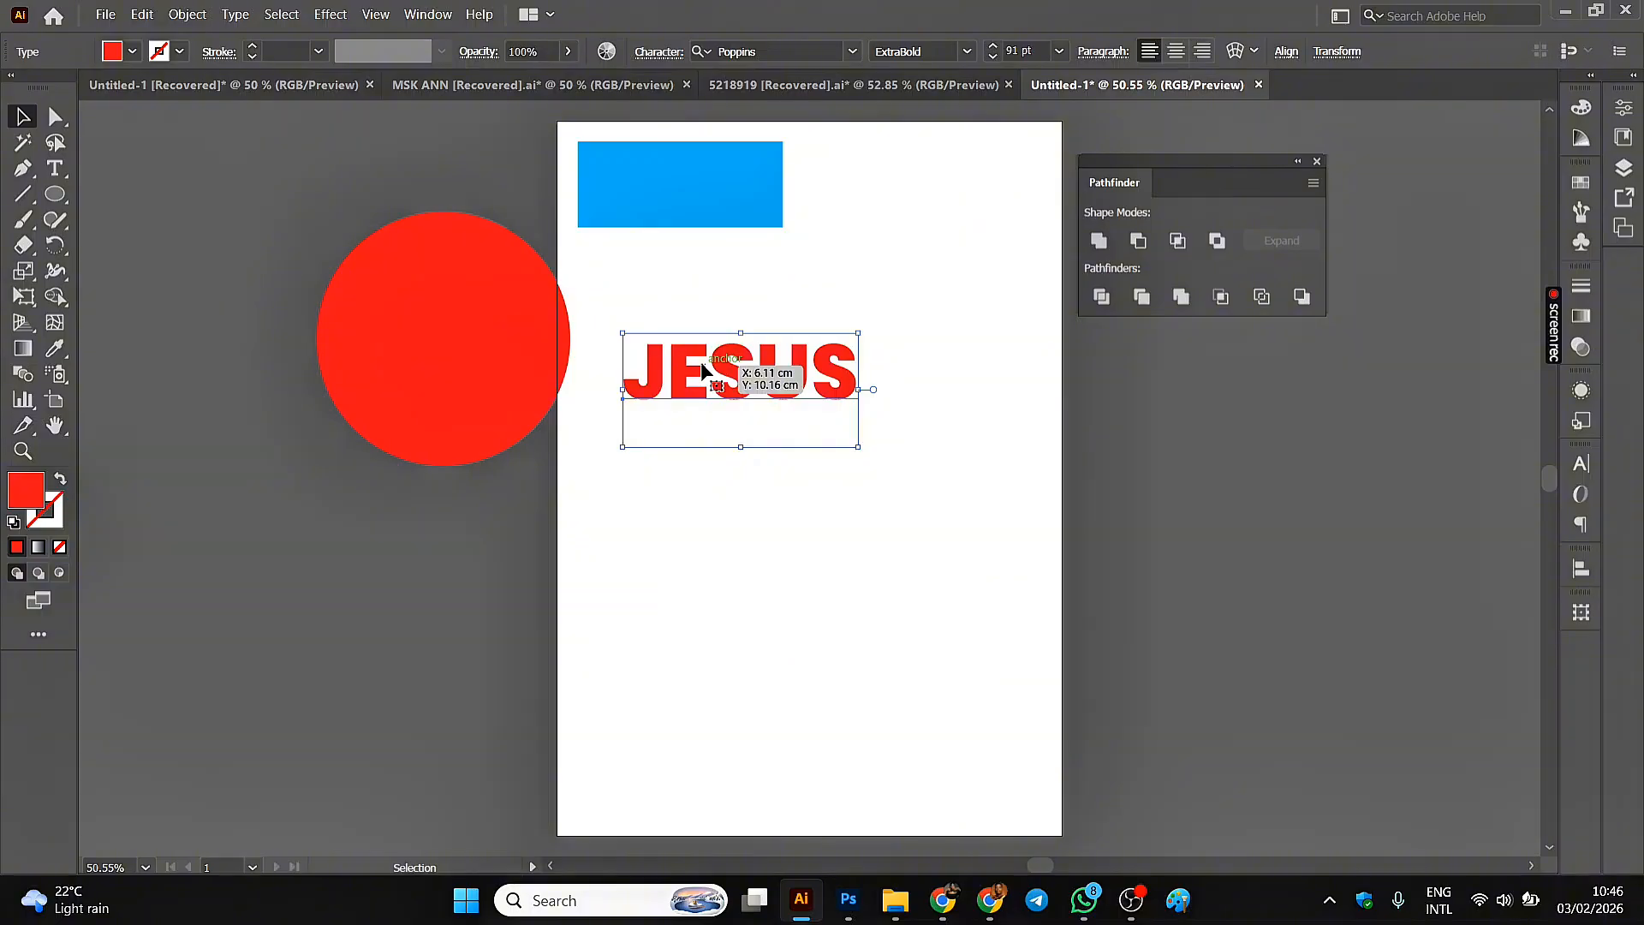
{"action": "right_click", "coordinate": [701, 369]}
{"action": "left_click", "coordinate": [784, 540]}
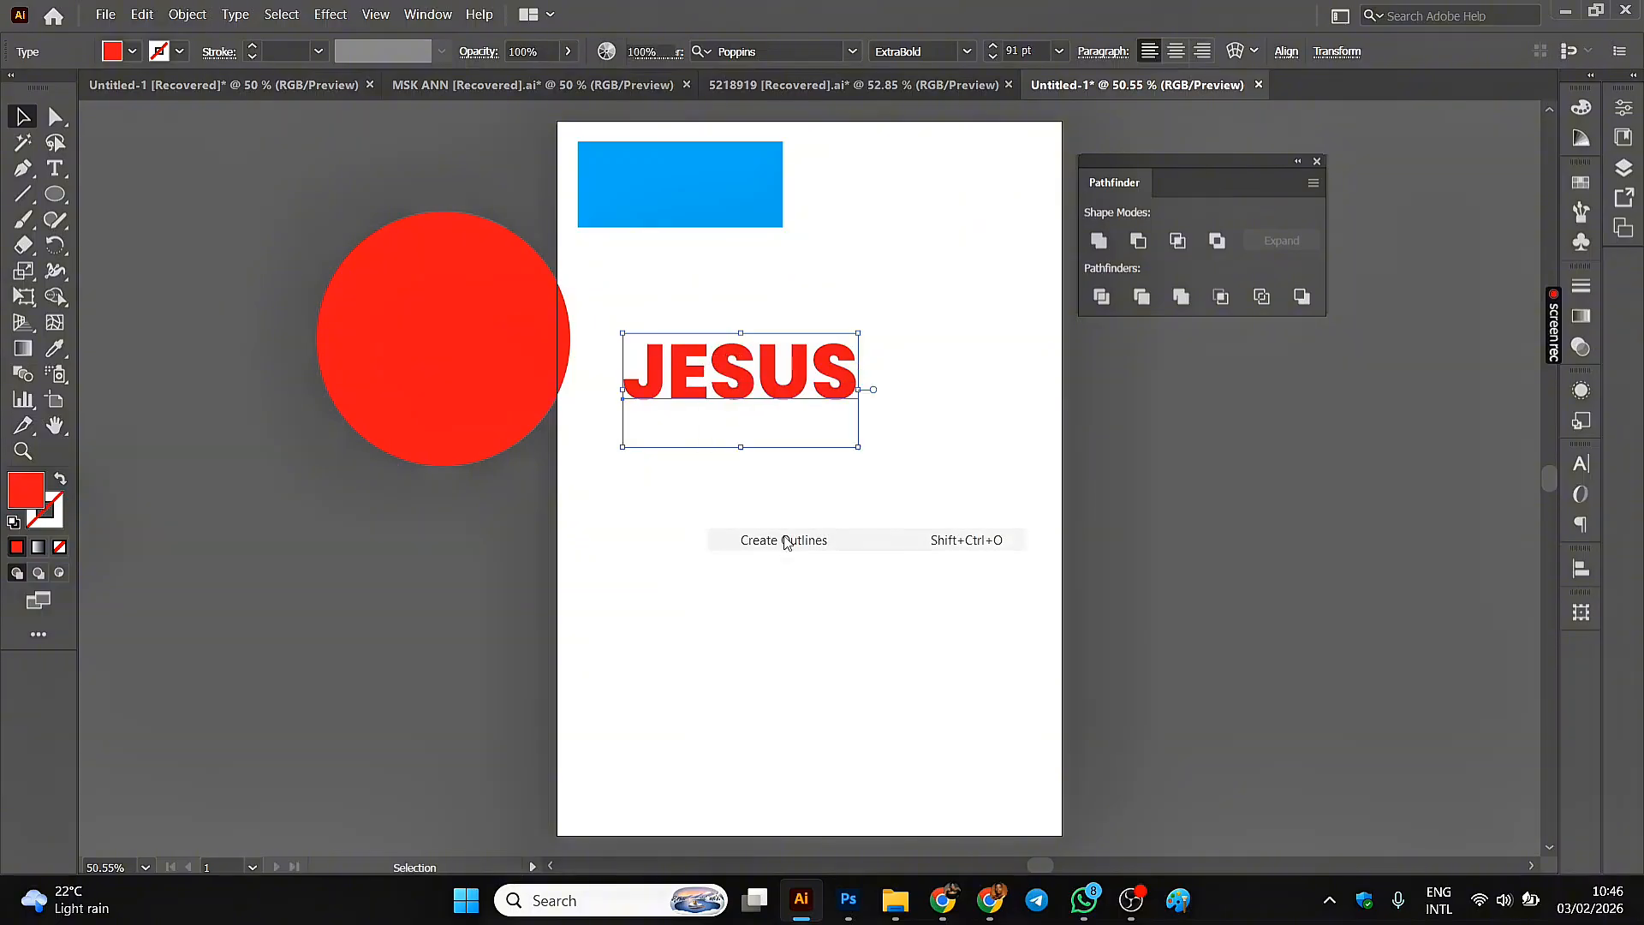
{"action": "left_click", "coordinate": [181, 14]}
{"action": "mouse_move", "coordinate": [341, 771]}
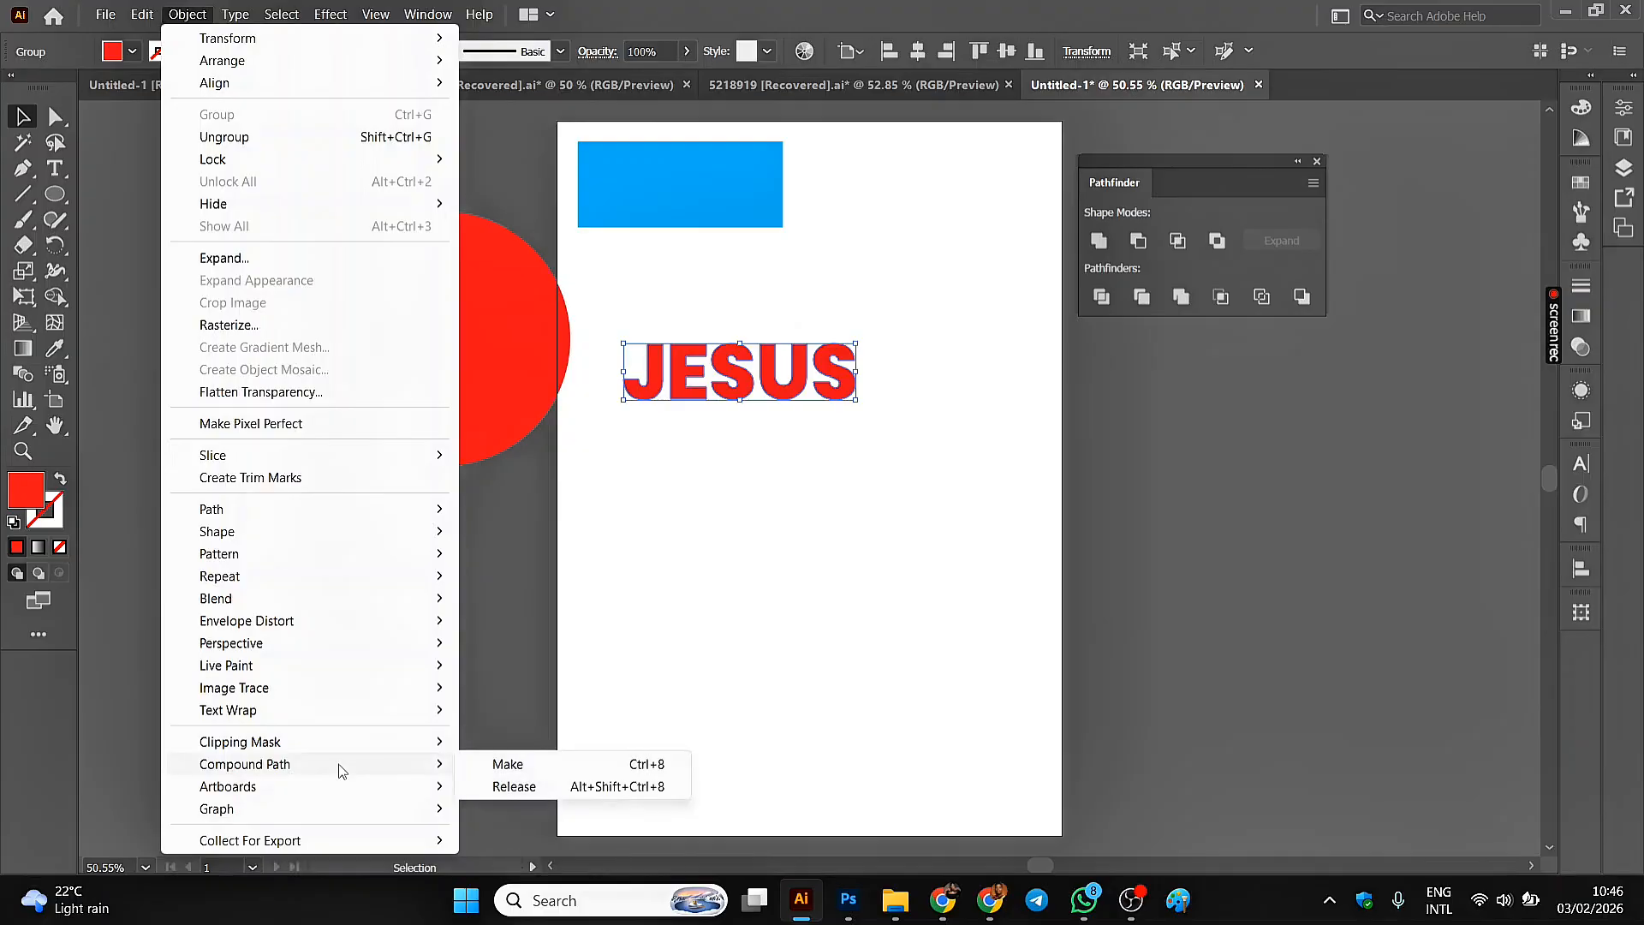
{"action": "left_click", "coordinate": [514, 786]}
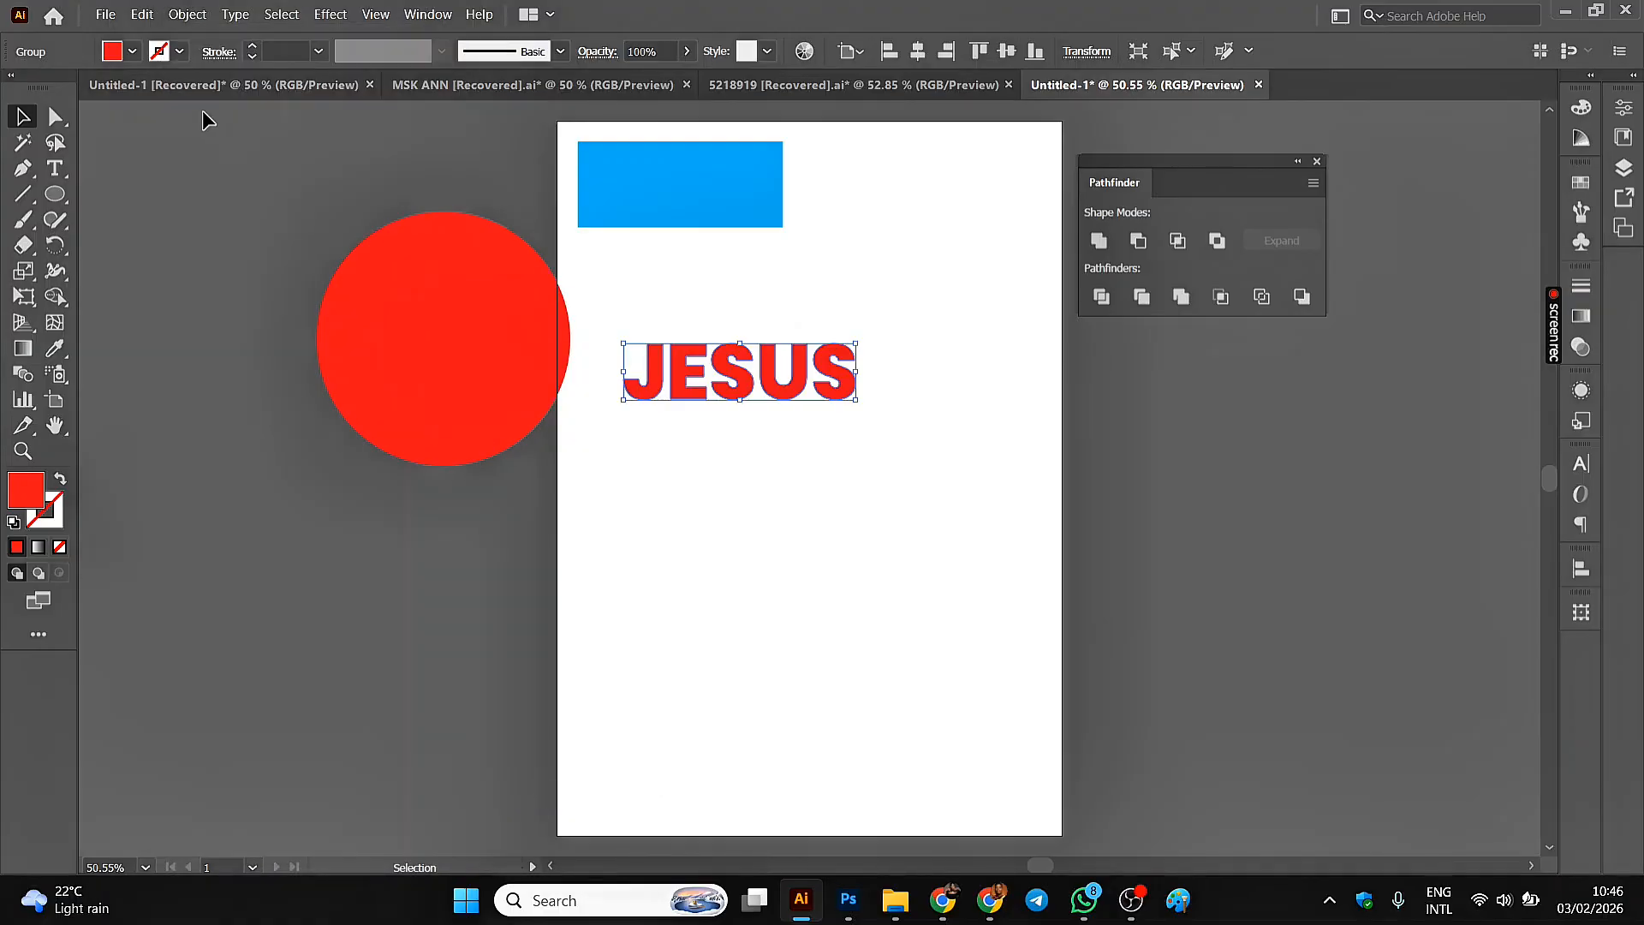
- Make the outlined JESUS letters into a single compound path
{"action": "left_click", "coordinate": [183, 16]}
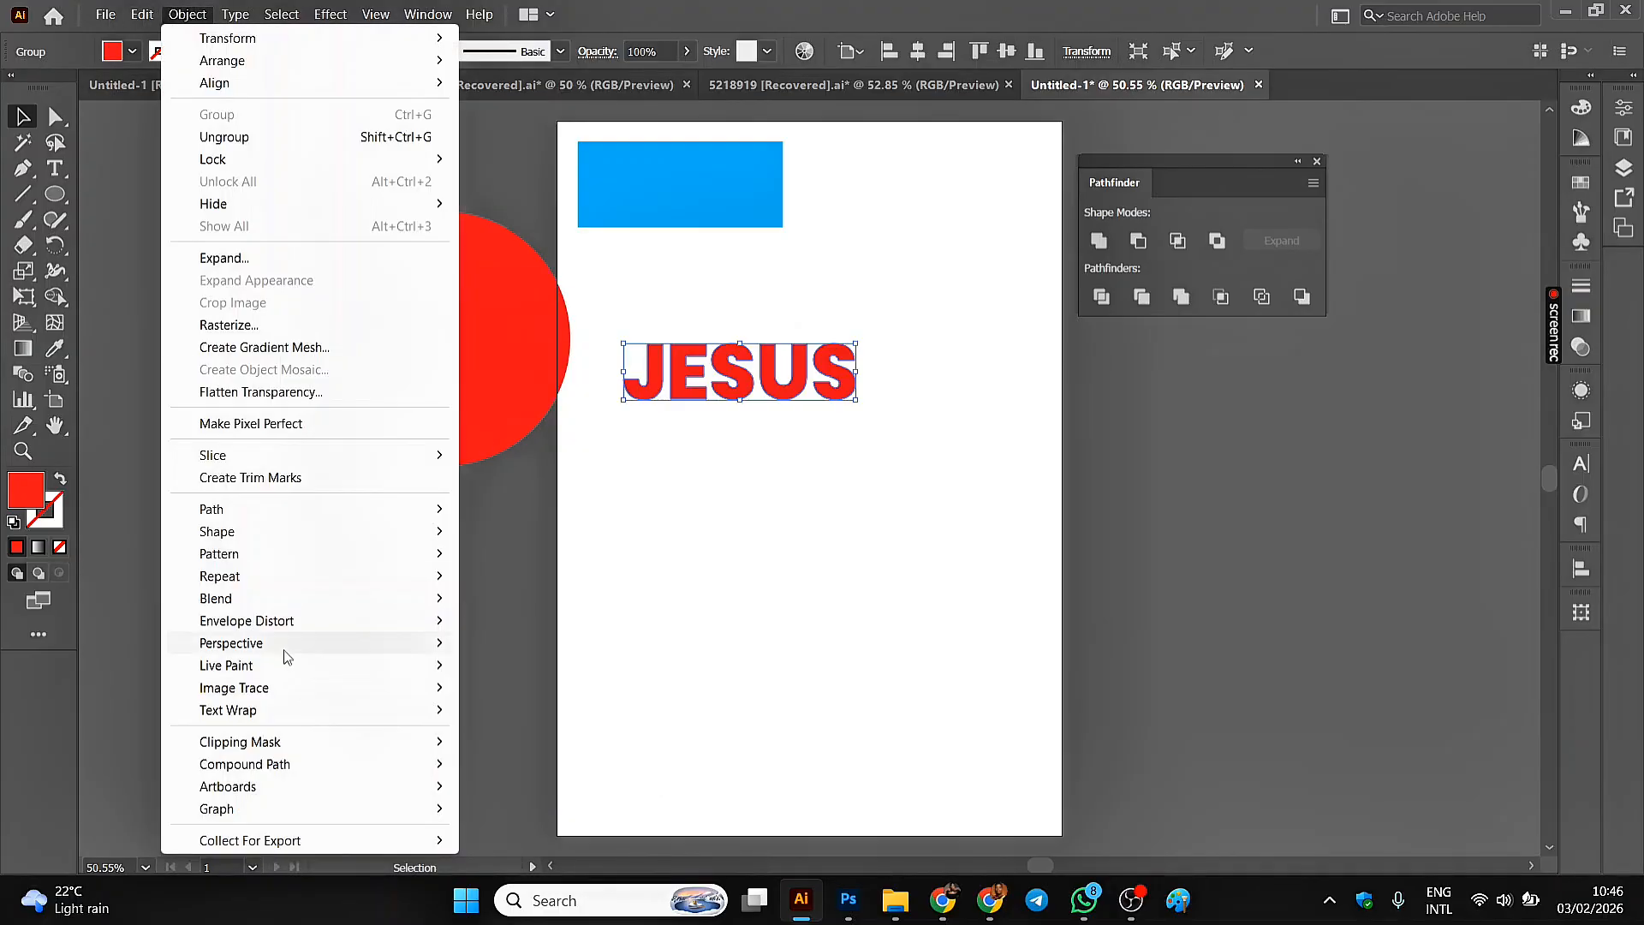
{"action": "mouse_move", "coordinate": [340, 771]}
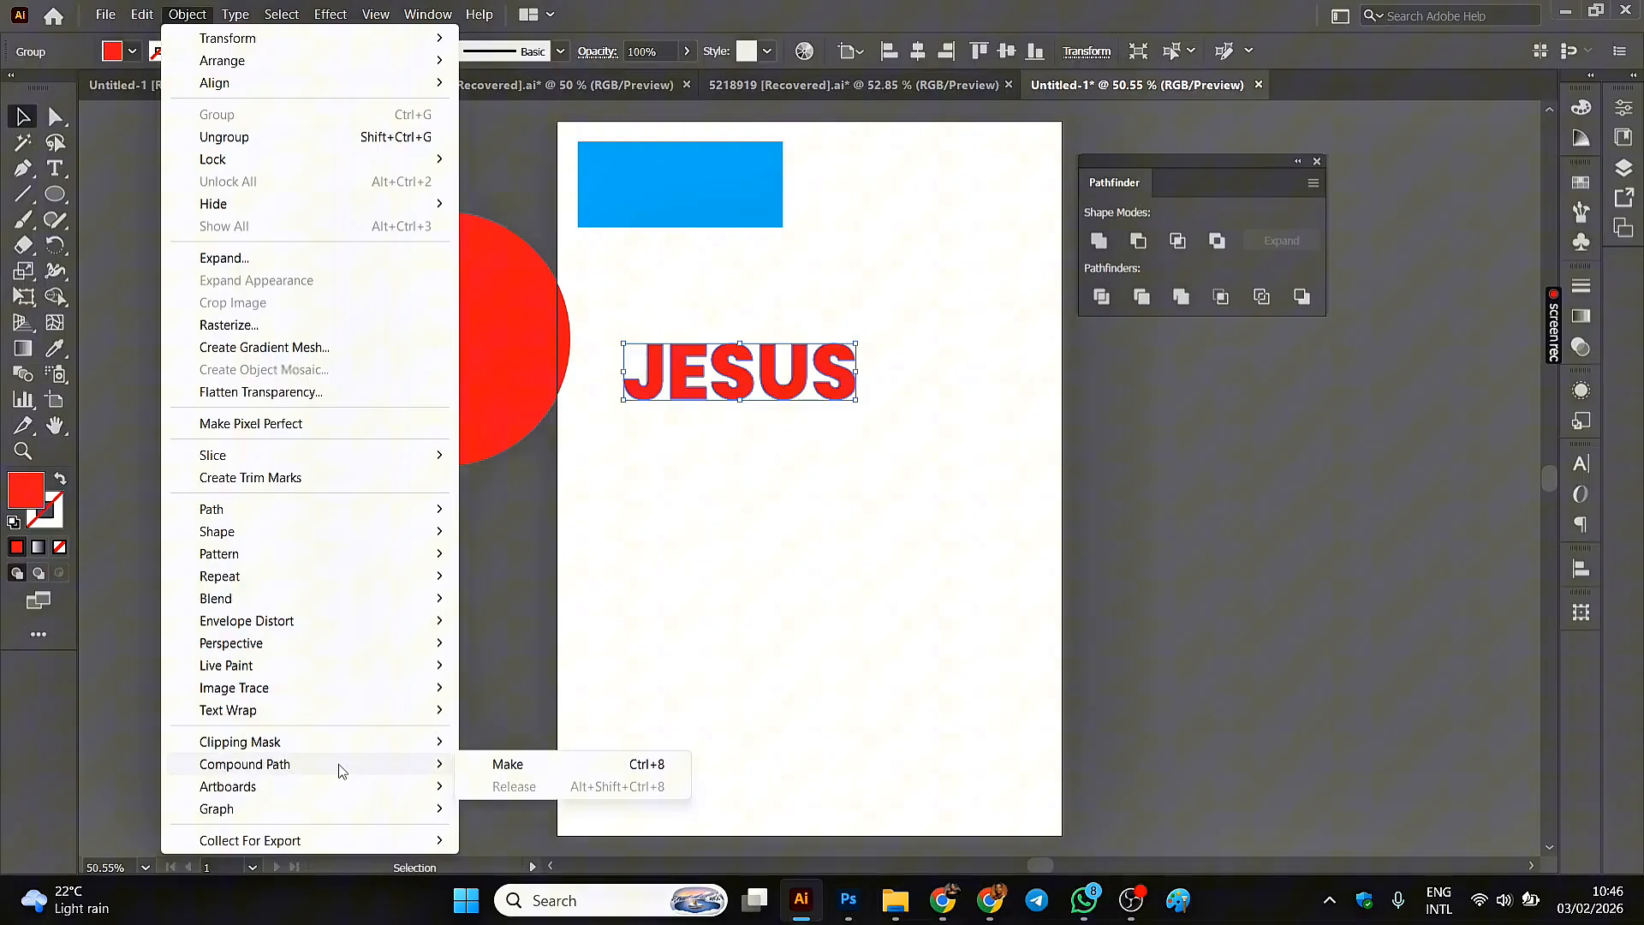
{"action": "left_click", "coordinate": [504, 758]}
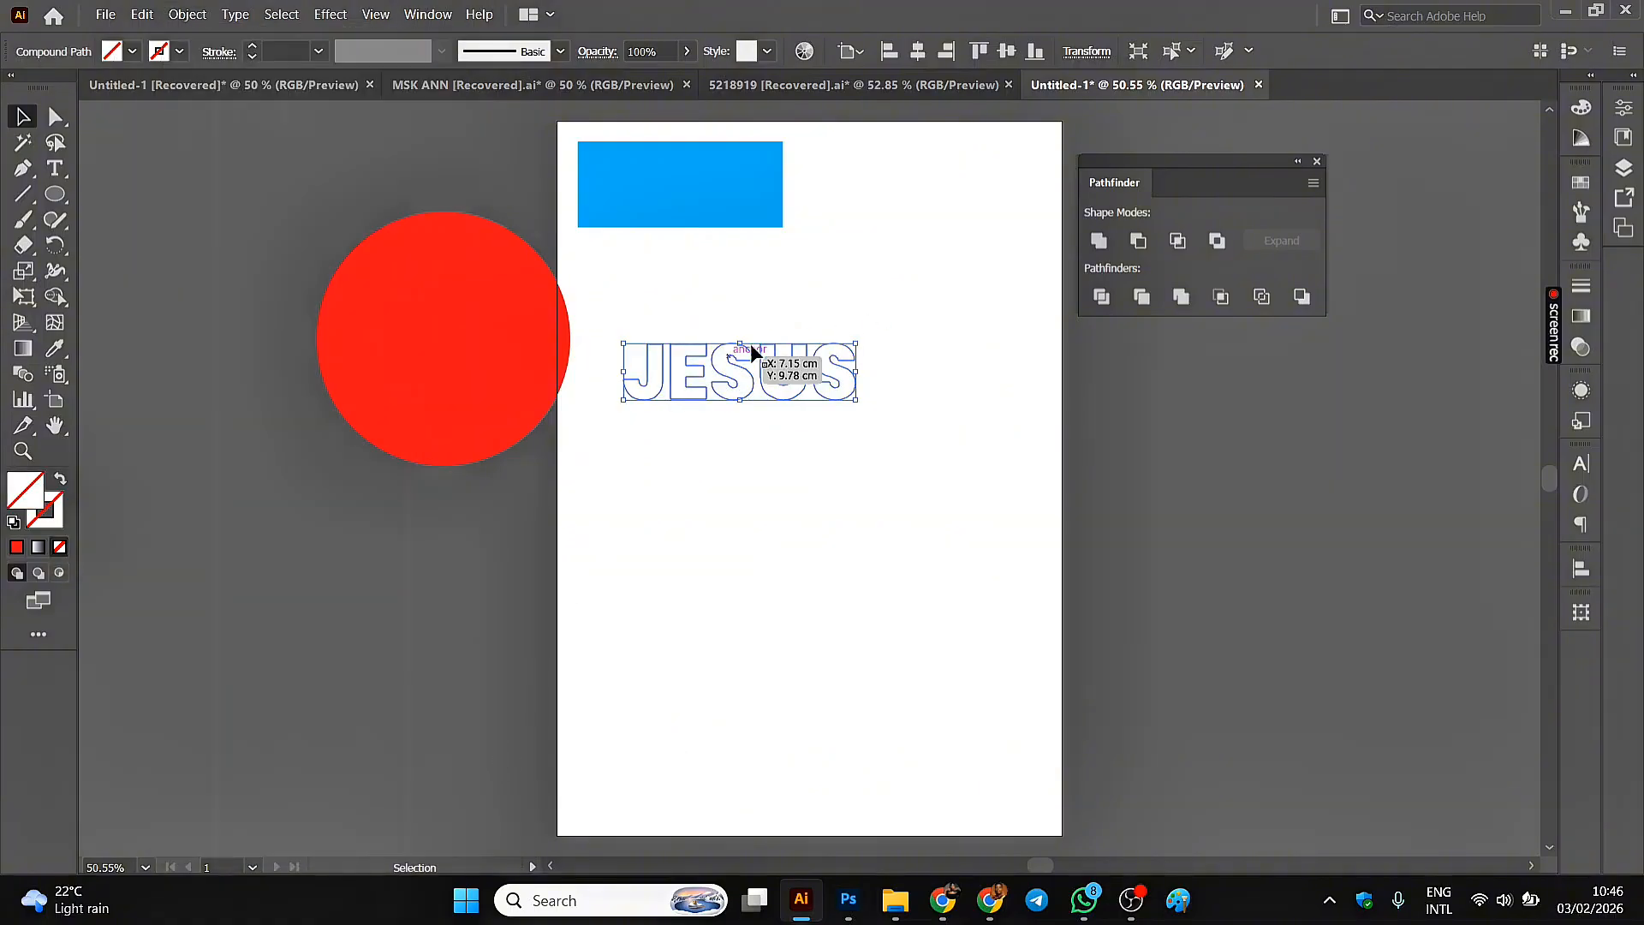
- Apply the circle's red fill to the JESUS compound path with the Eyedropper tool and clear the selection
{"action": "left_click", "coordinate": [53, 351]}
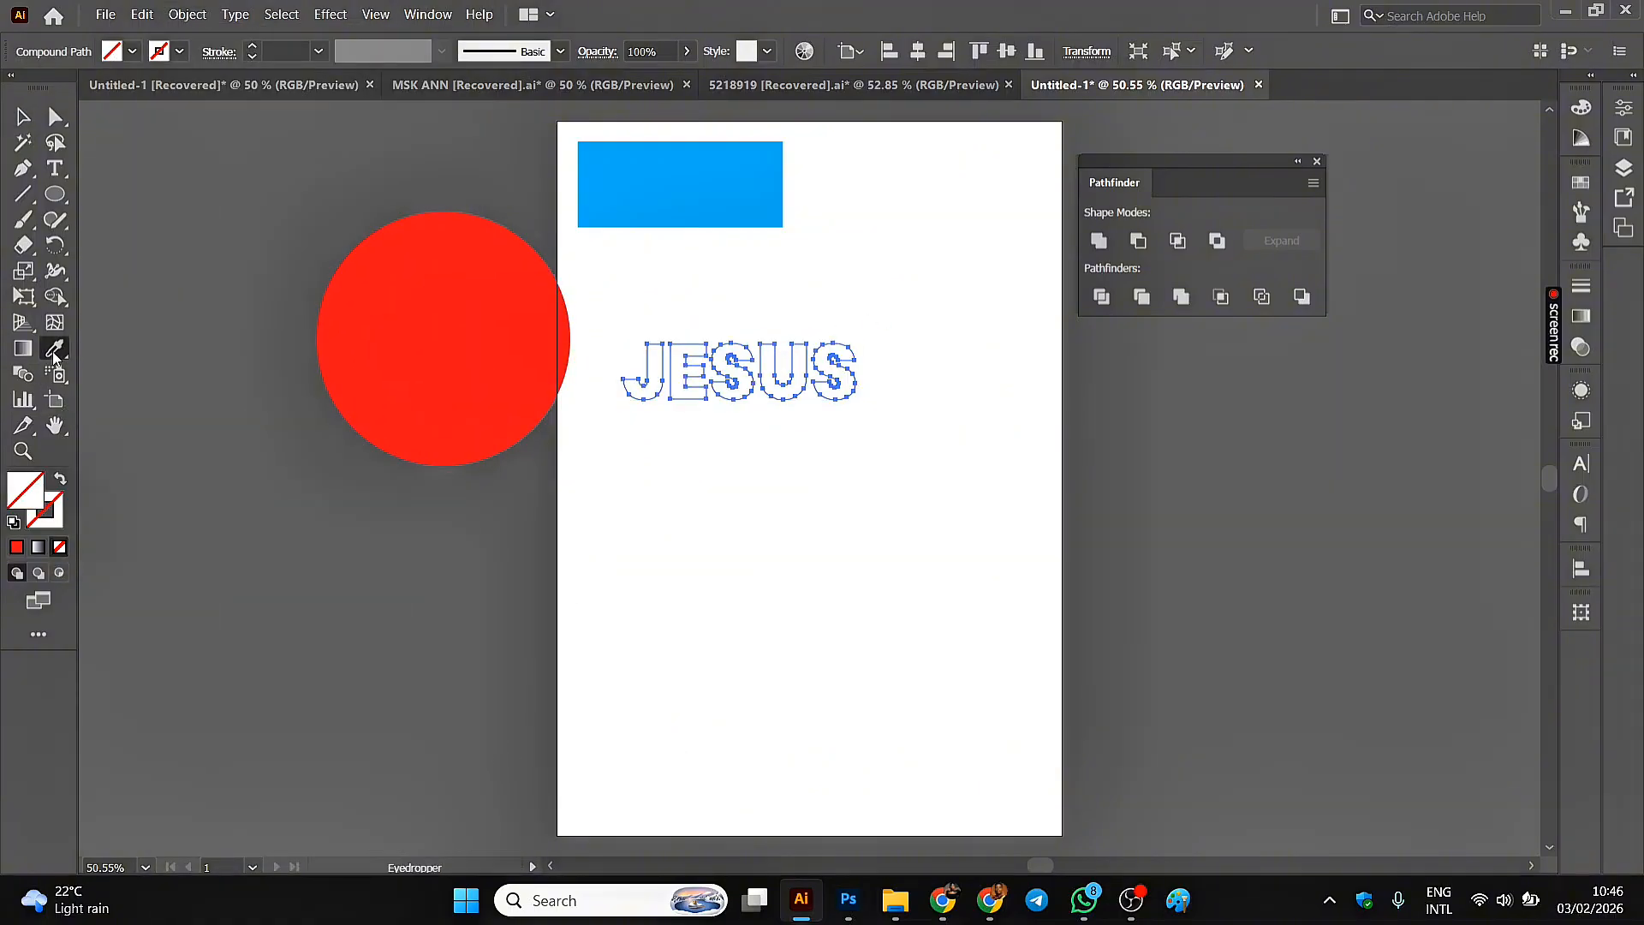
{"action": "left_click", "coordinate": [419, 324]}
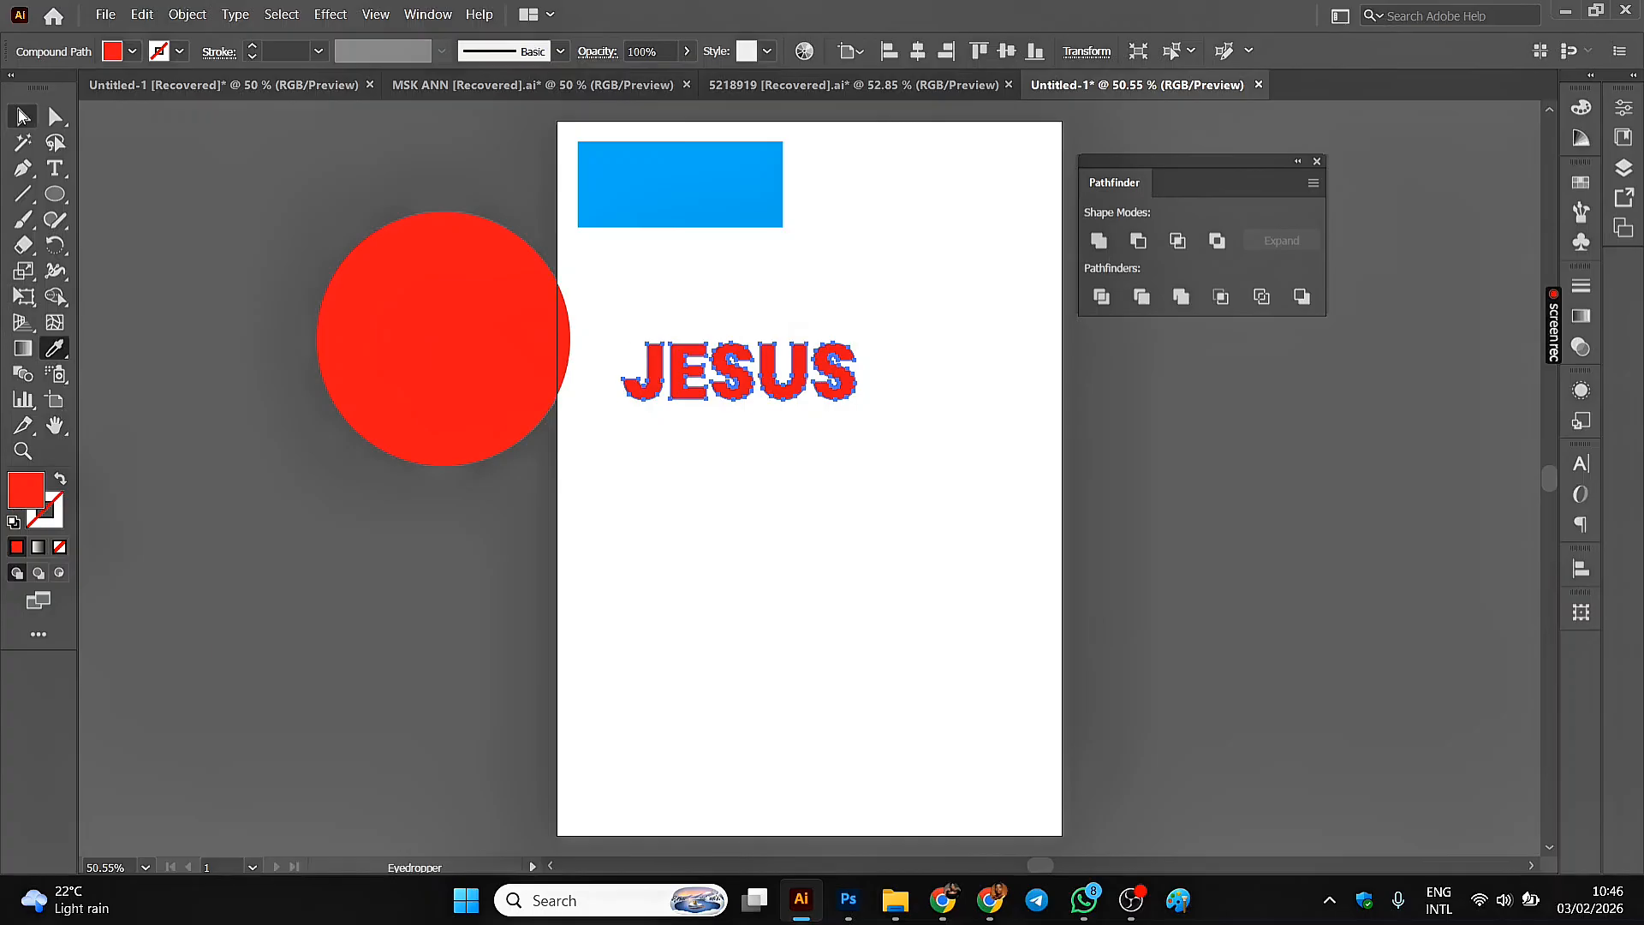
{"action": "left_click", "coordinate": [23, 117]}
{"action": "left_click", "coordinate": [305, 206]}
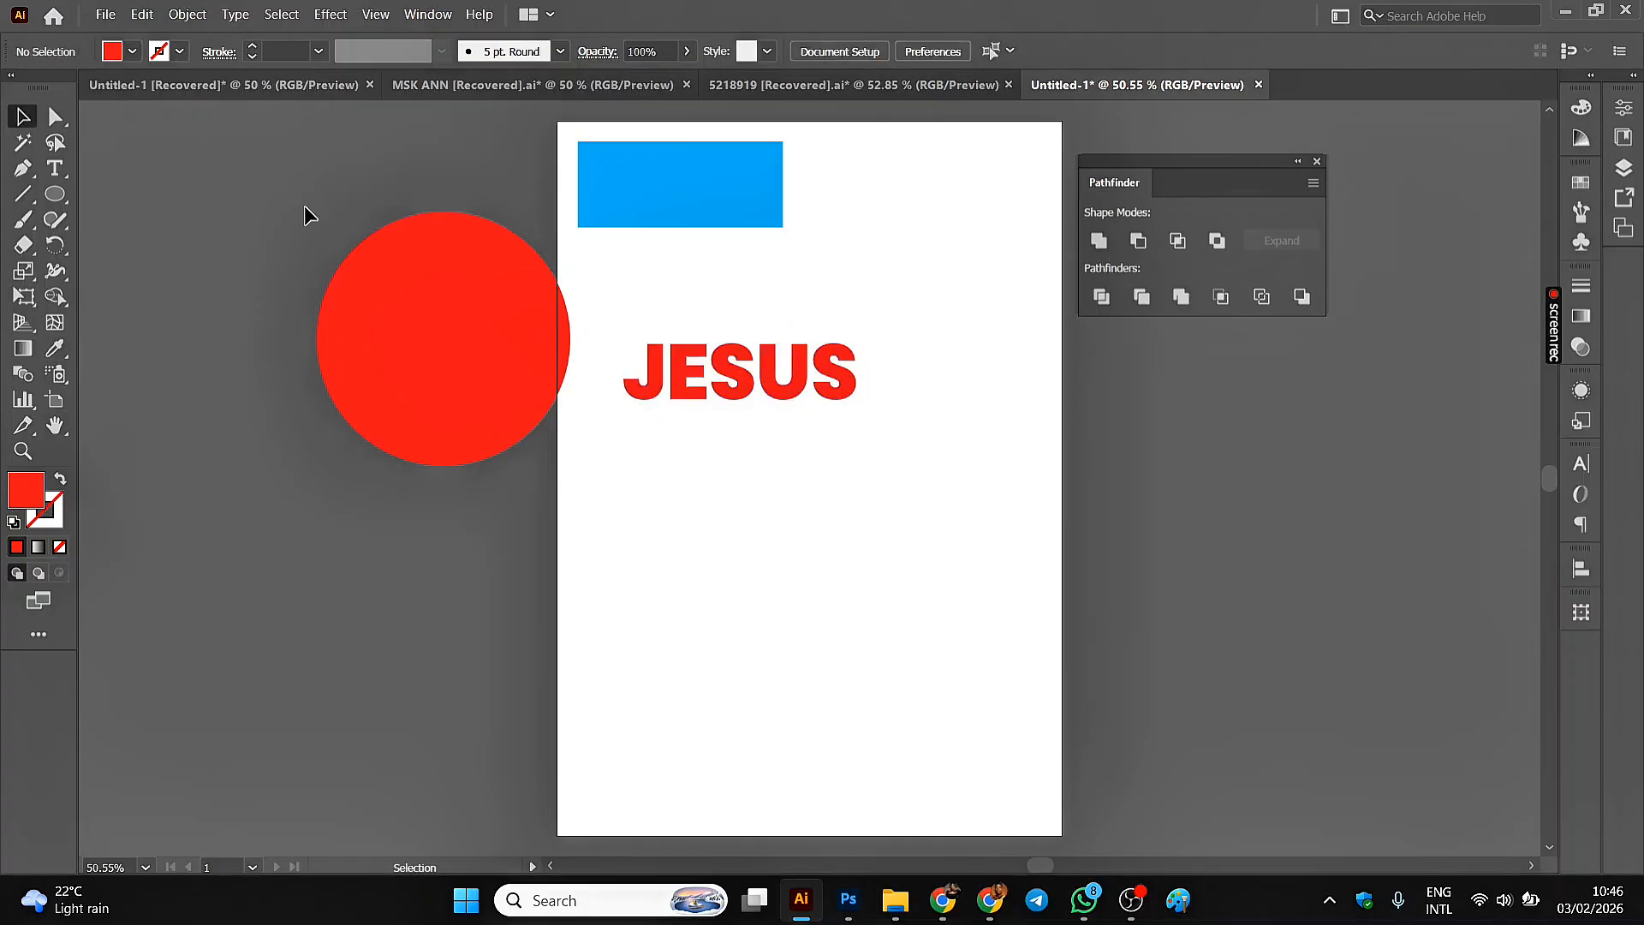
- Center the circle and the JESUS compound path on each other horizontally and vertically, and move both onto the artboard below the blue rectangle
{"action": "left_click", "coordinate": [492, 352]}
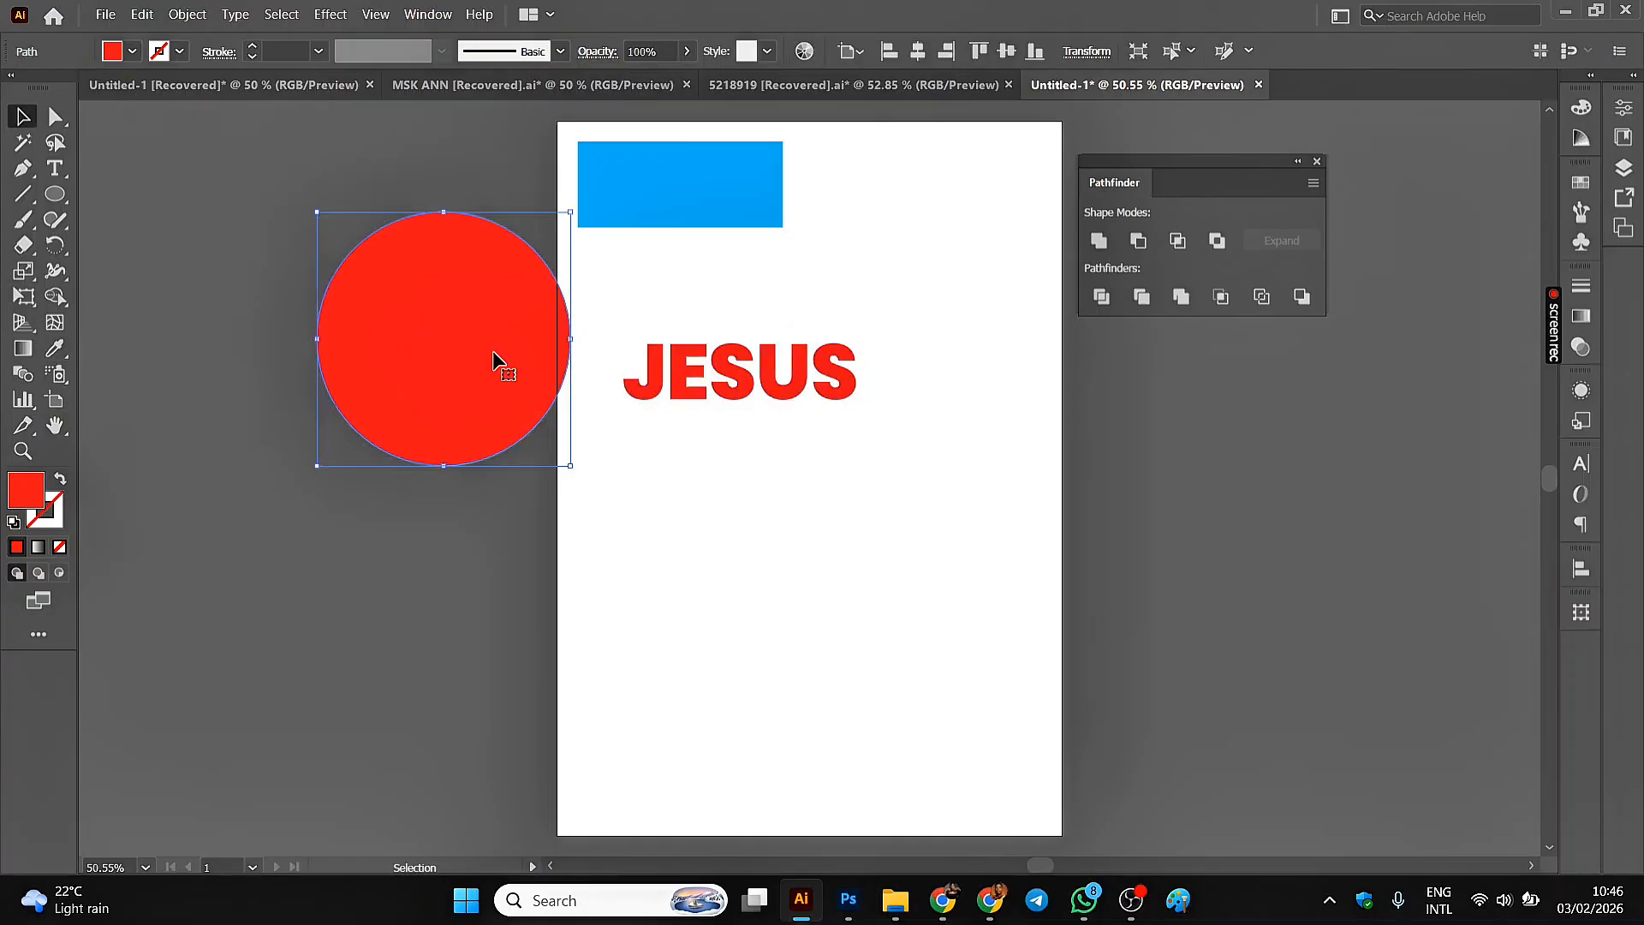
{"action": "left_click", "coordinate": [694, 390], "text": "shift"}
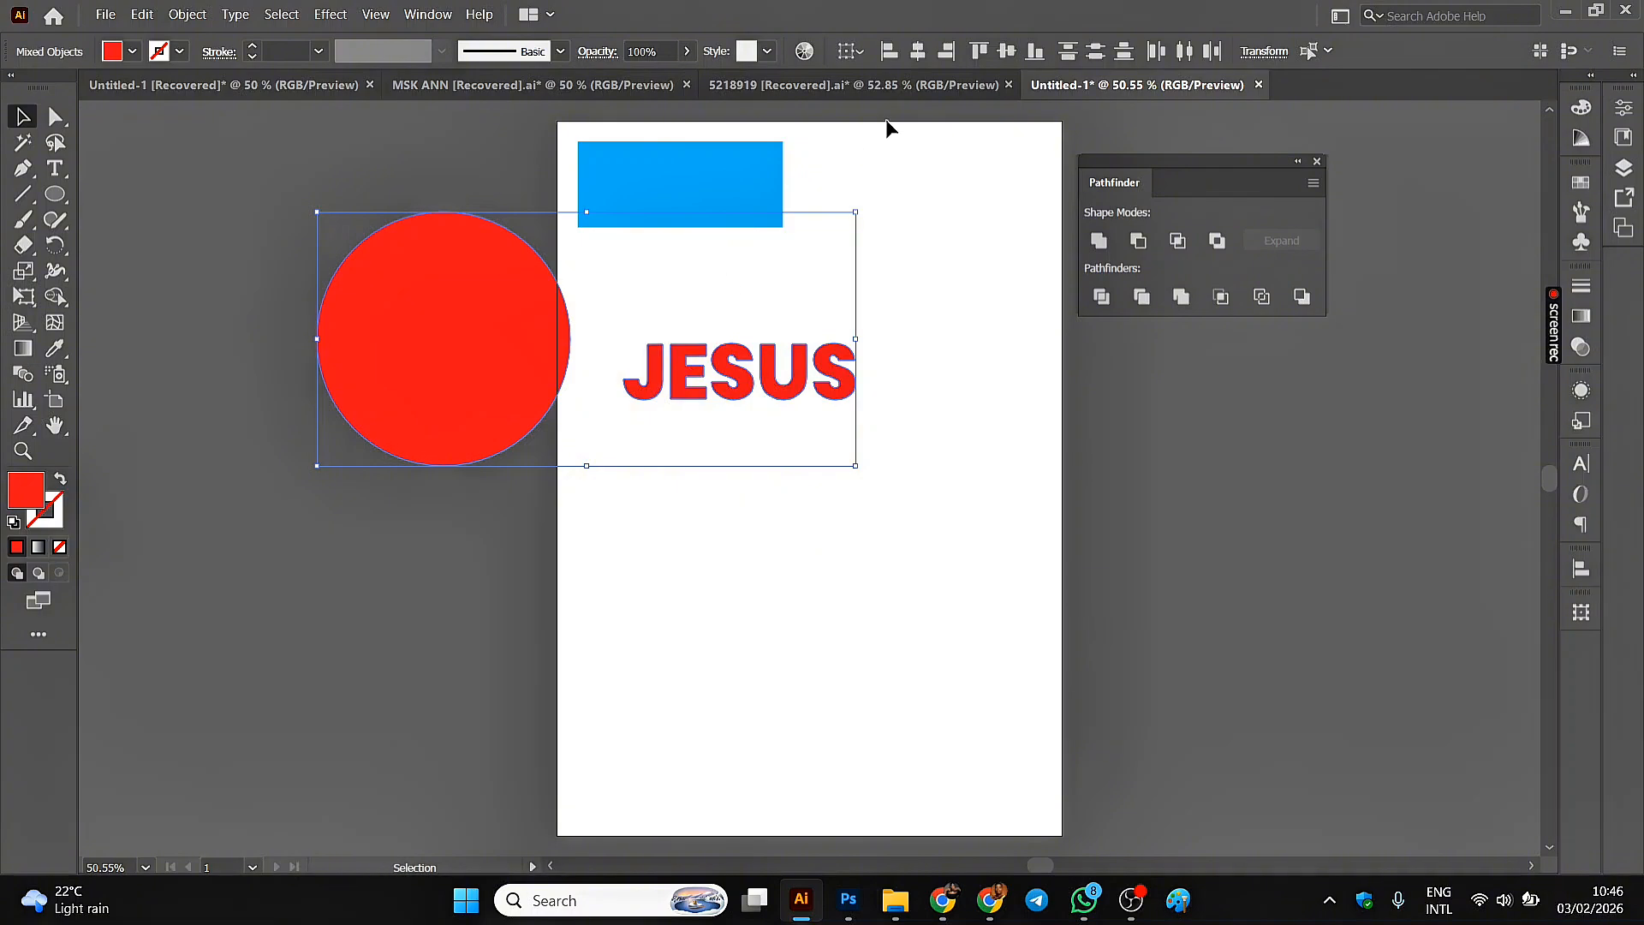
{"action": "left_click", "coordinate": [927, 54]}
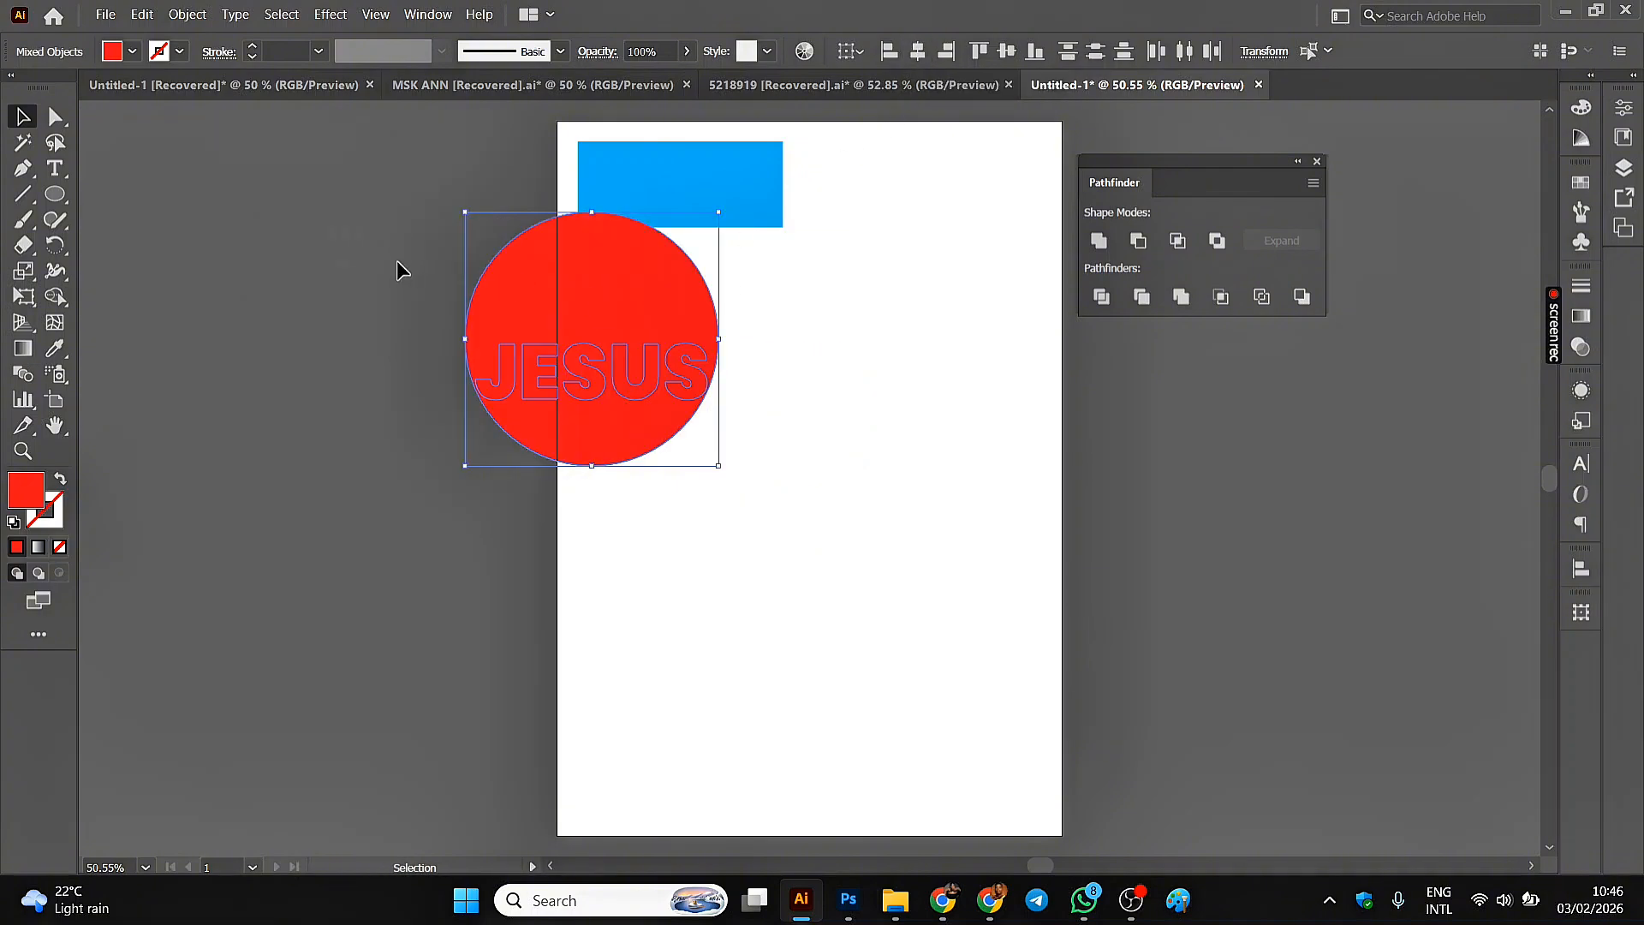
{"action": "left_click", "coordinate": [1008, 51]}
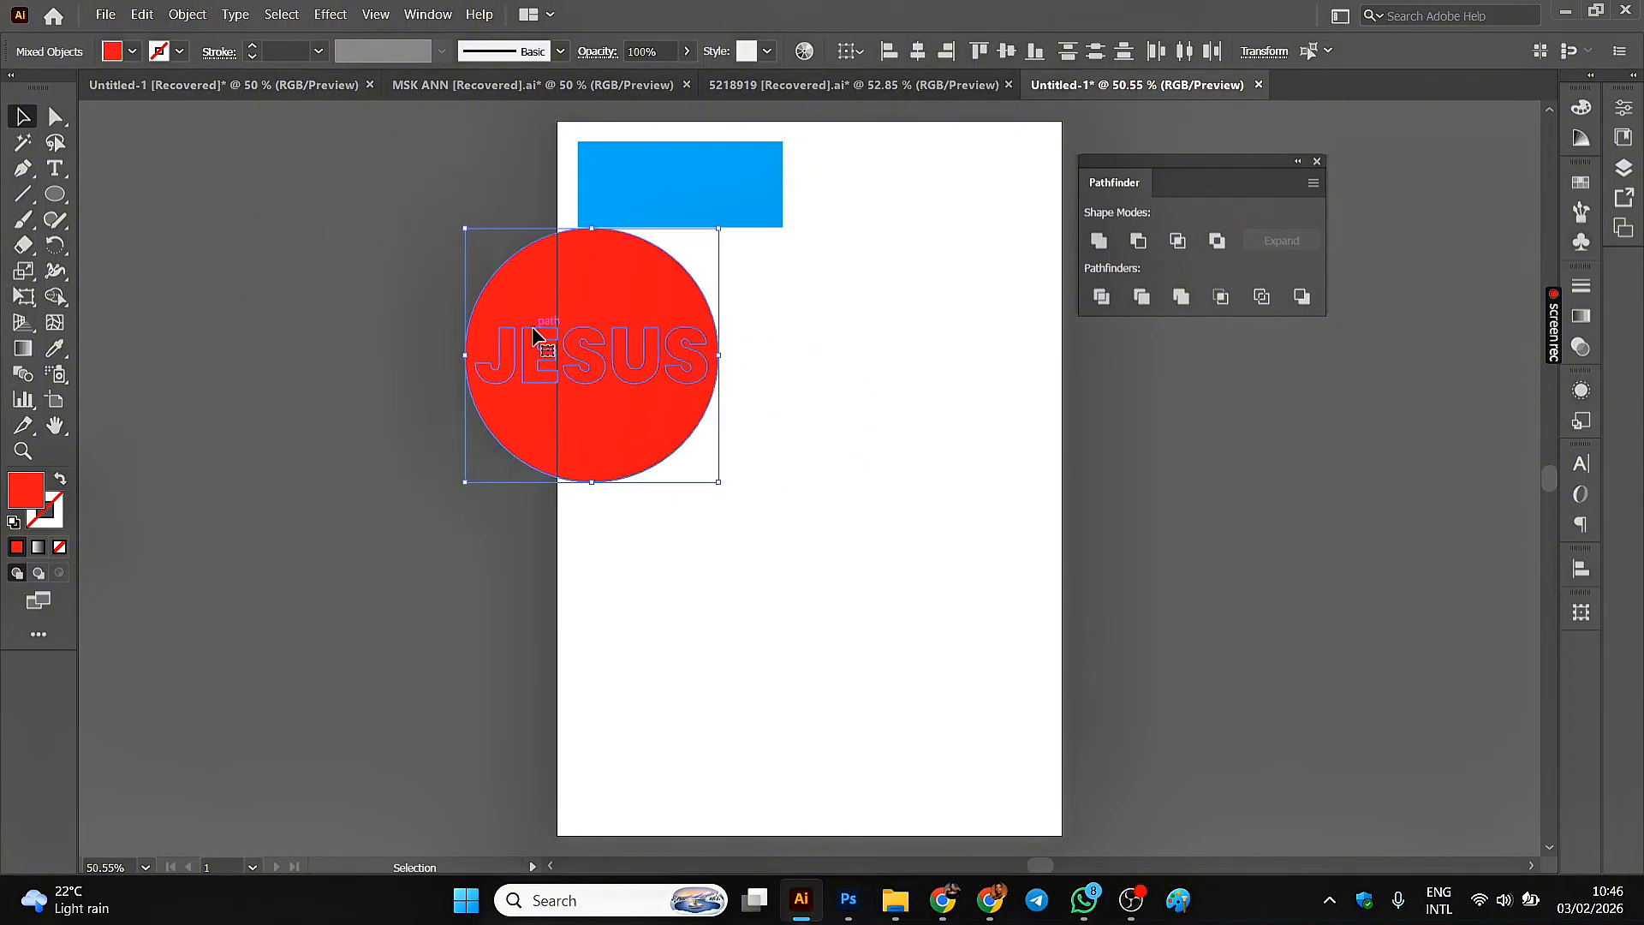
{"action": "left_click_drag", "start_coordinate": [497, 339], "coordinate": [673, 376]}
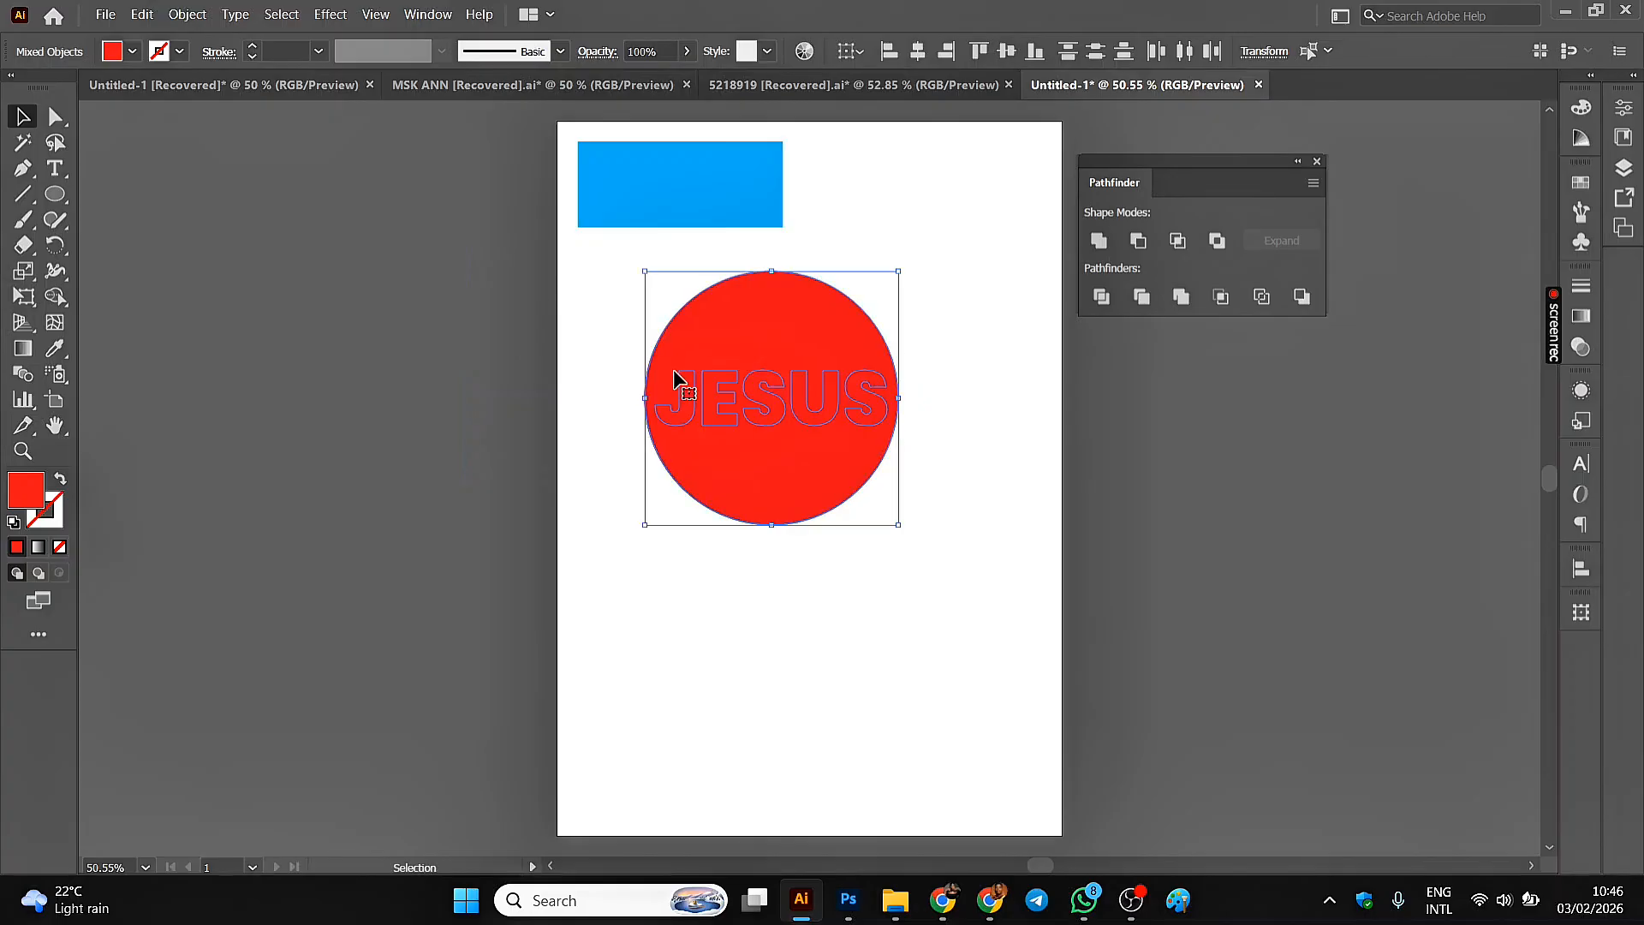
- Try Minus Front on the centered circle and JESUS compound path, and clear the selection
{"action": "left_click", "coordinate": [1139, 242]}
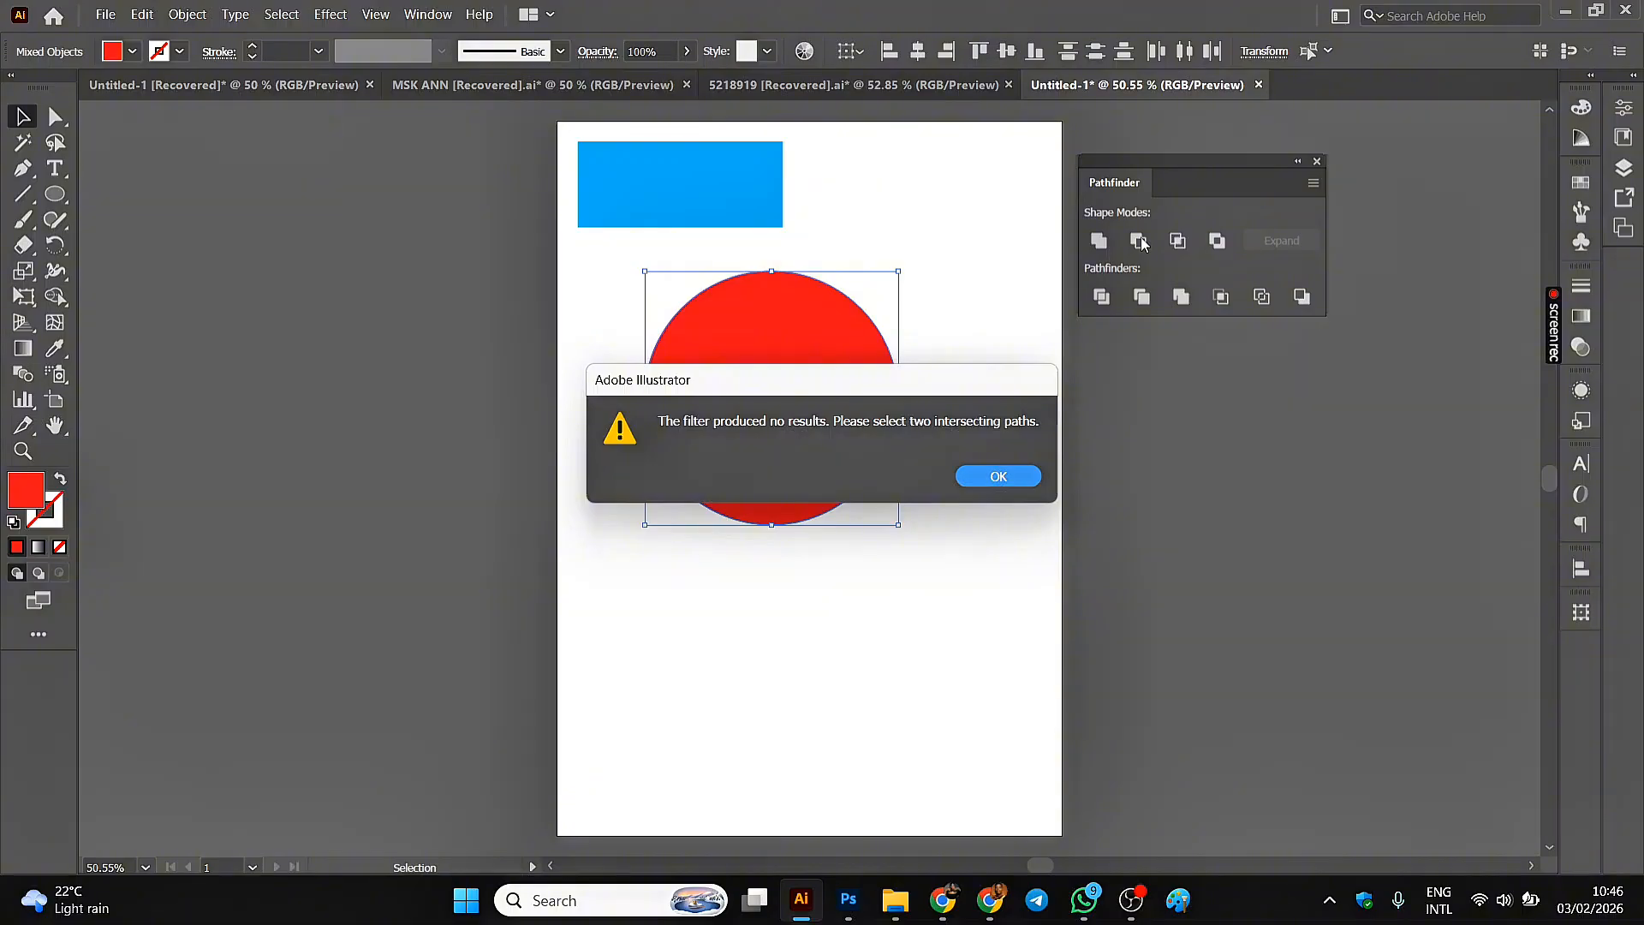
{"action": "left_click", "coordinate": [998, 477]}
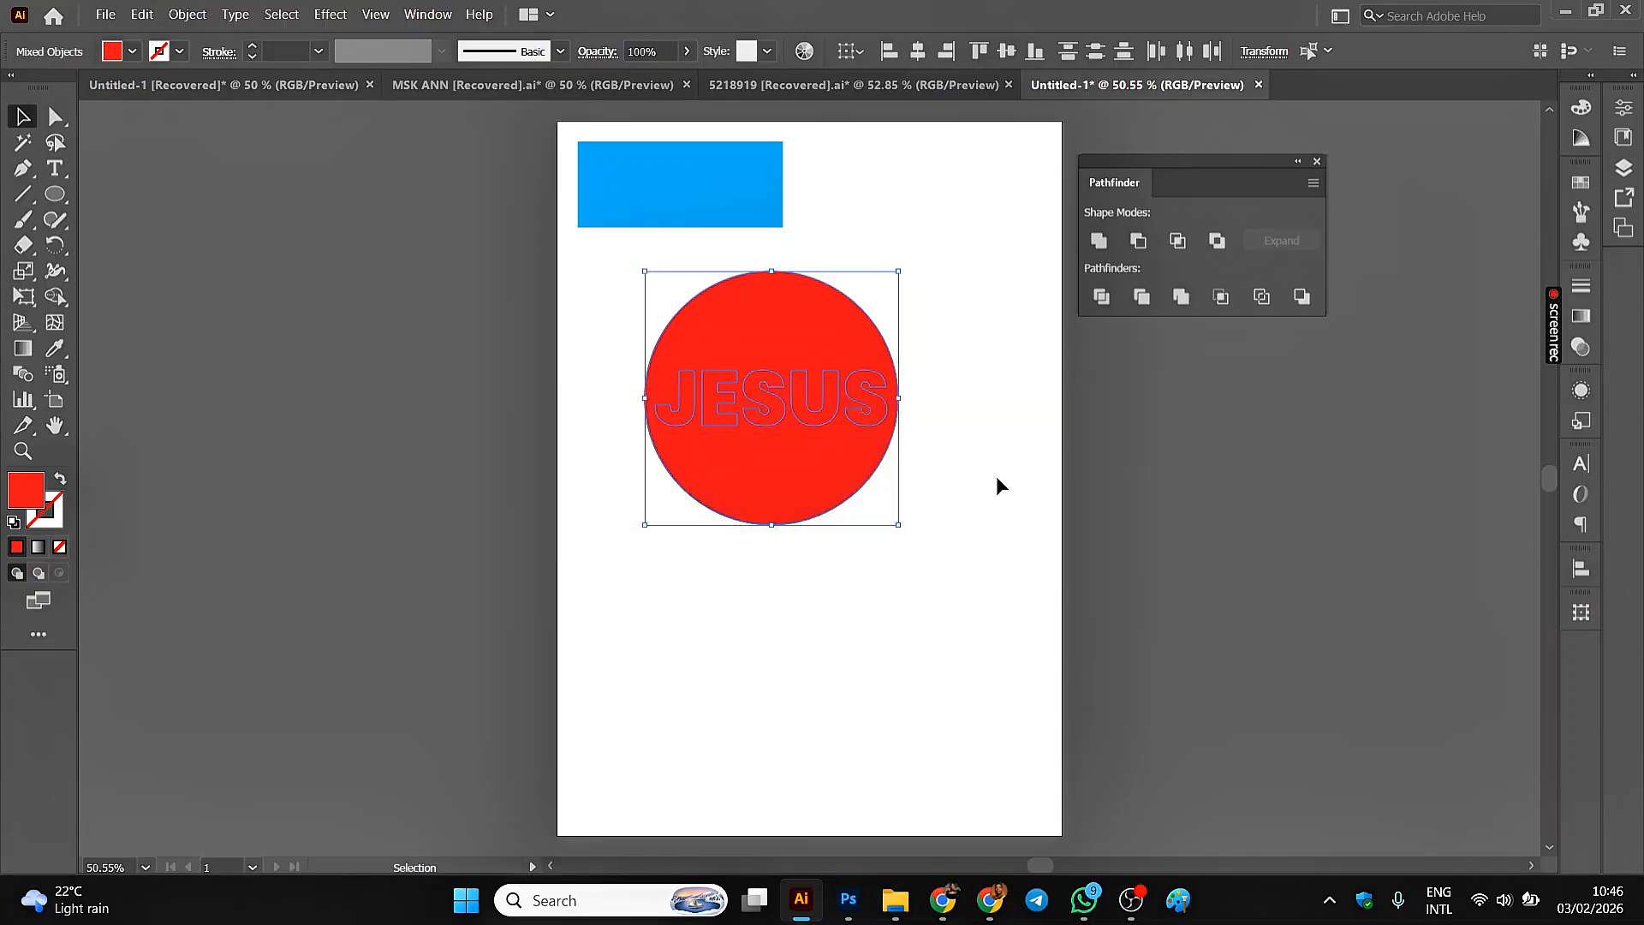
{"action": "left_click", "coordinate": [404, 321]}
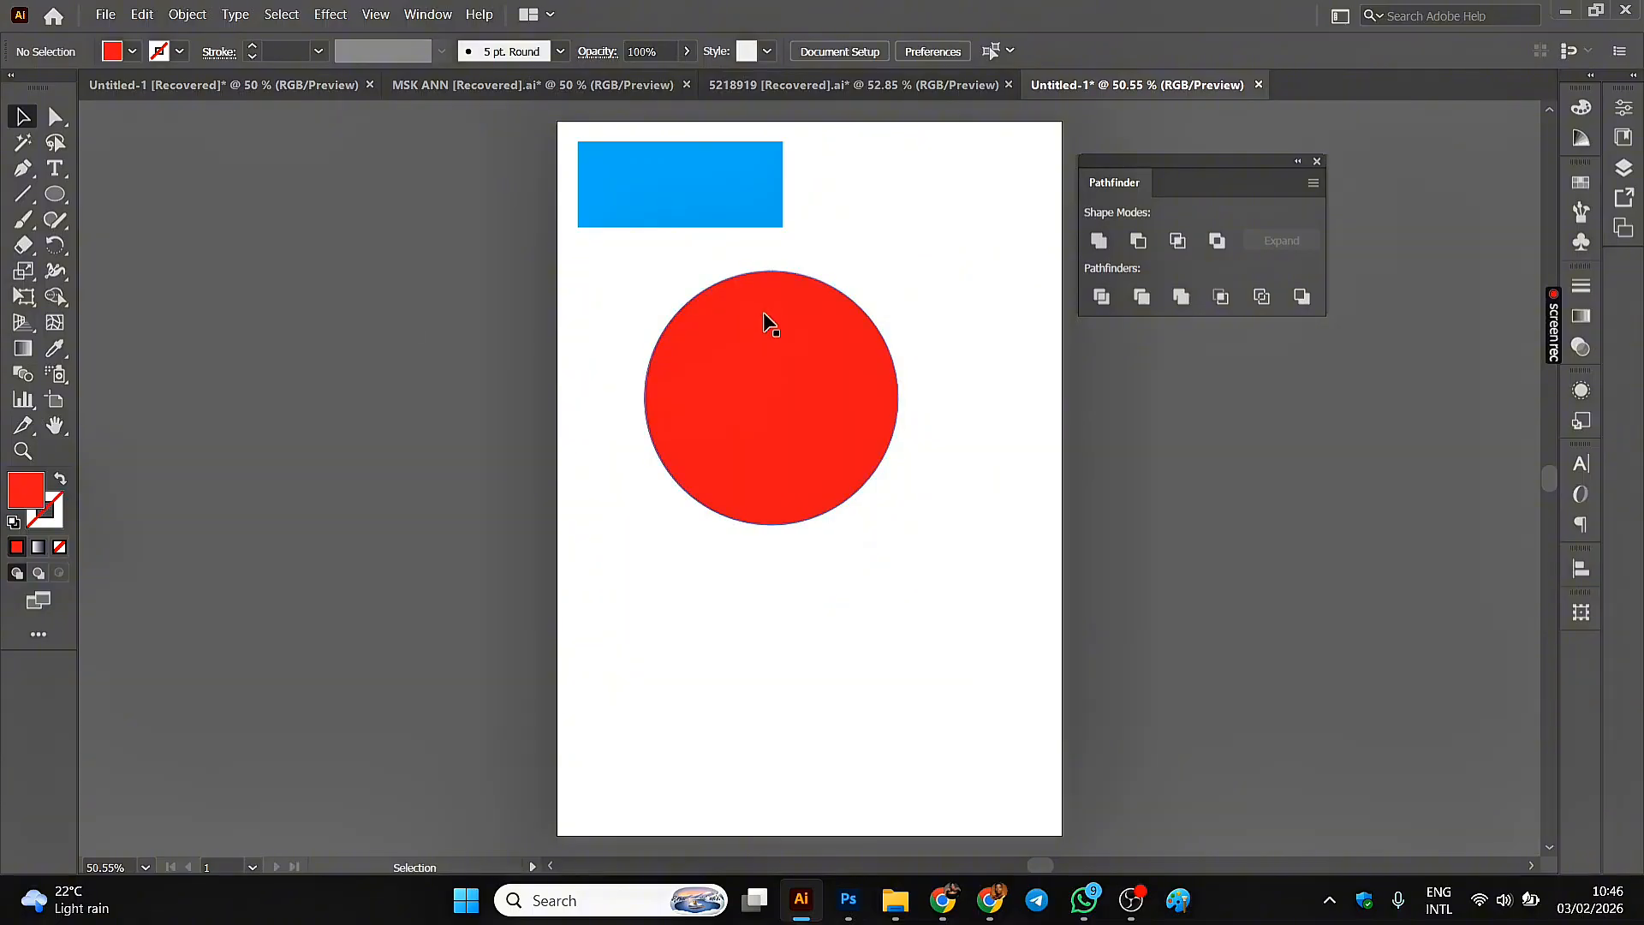
- Send the red circle to the back, behind the JESUS compound path
{"action": "left_click", "coordinate": [716, 324]}
{"action": "right_click", "coordinate": [716, 323]}
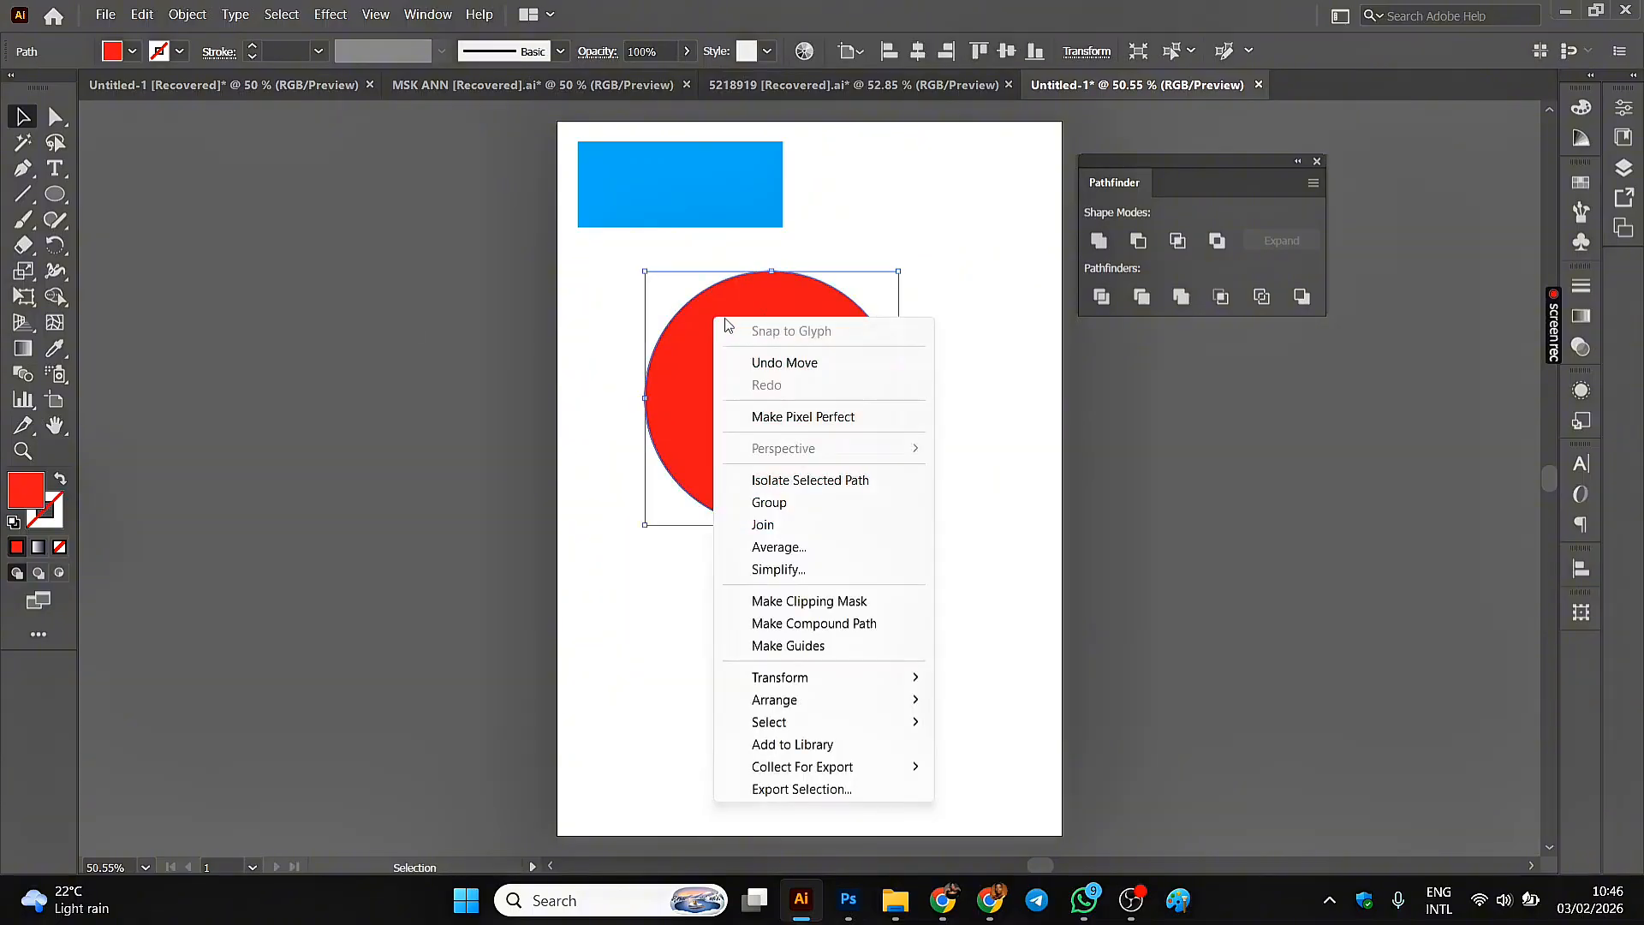
{"action": "mouse_move", "coordinate": [839, 711]}
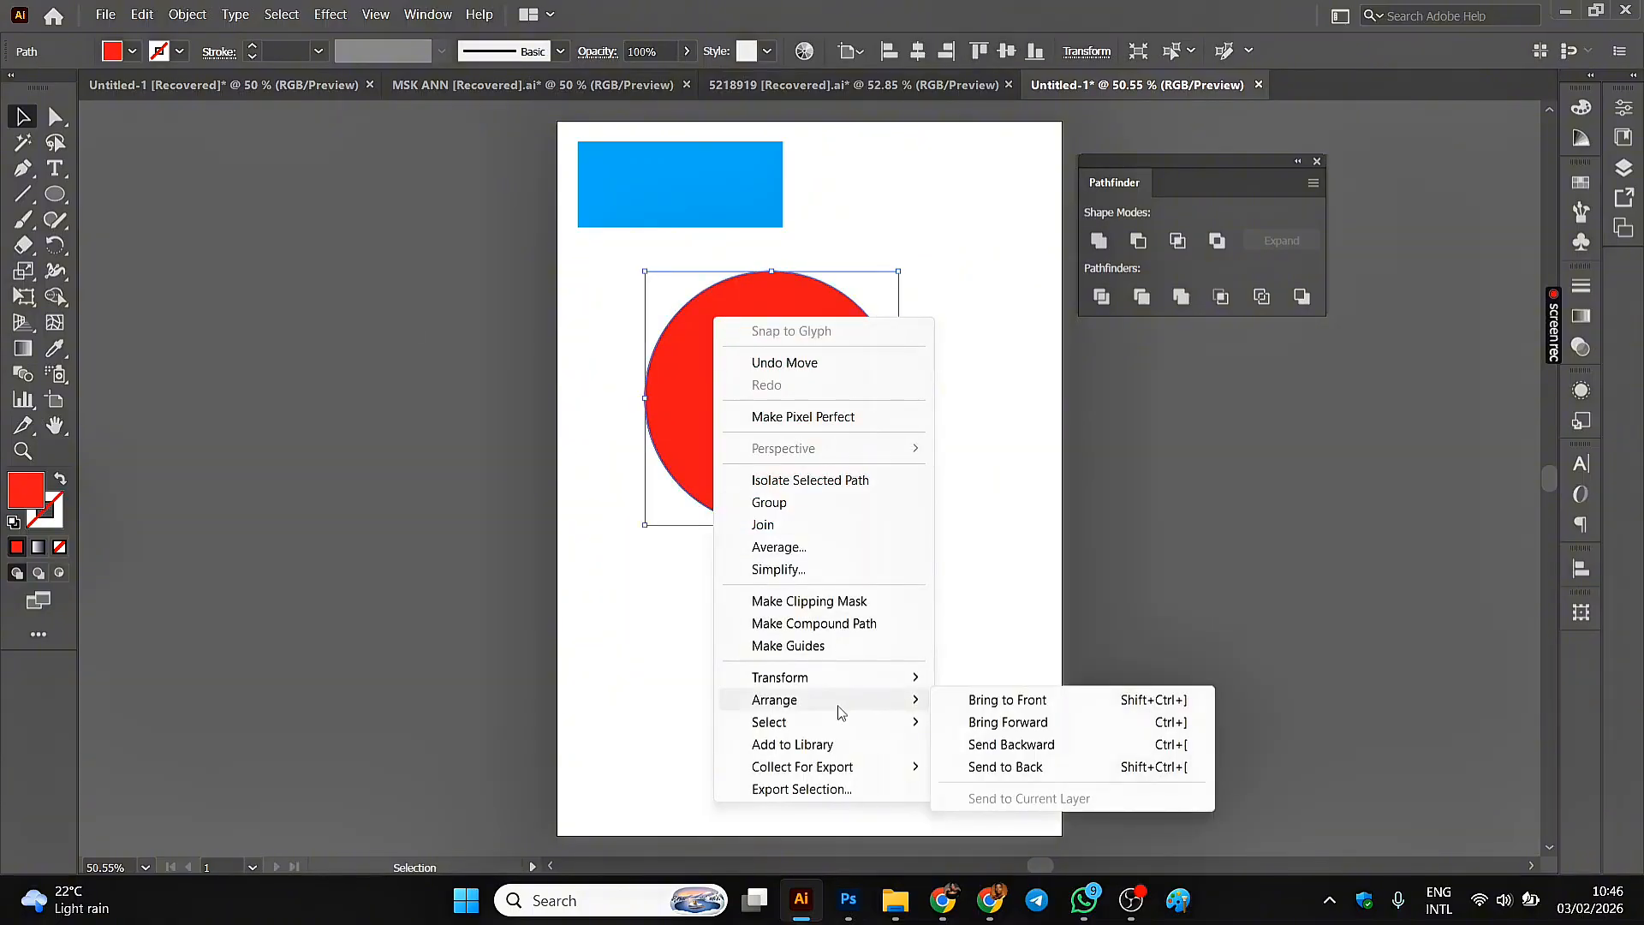
{"action": "left_click", "coordinate": [1025, 766]}
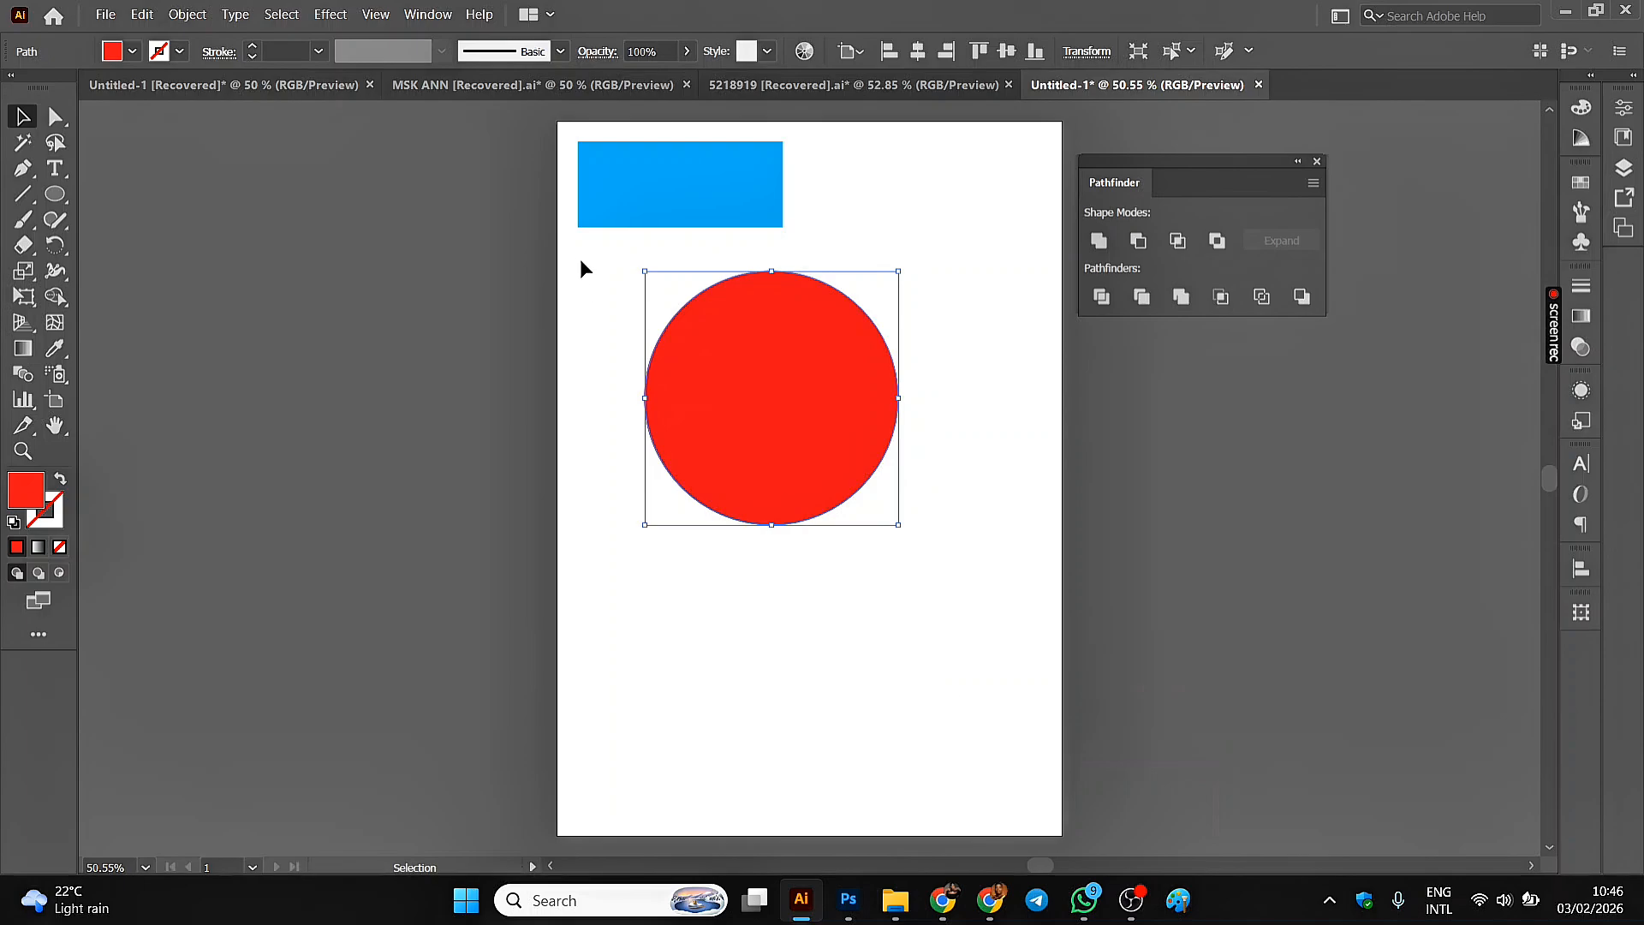
- Cut the JESUS lettering out of the red circle with Minus Front, and place the result, scaled down, beside the blue rectangle
{"action": "left_click_drag", "start_coordinate": [598, 291], "coordinate": [914, 555]}
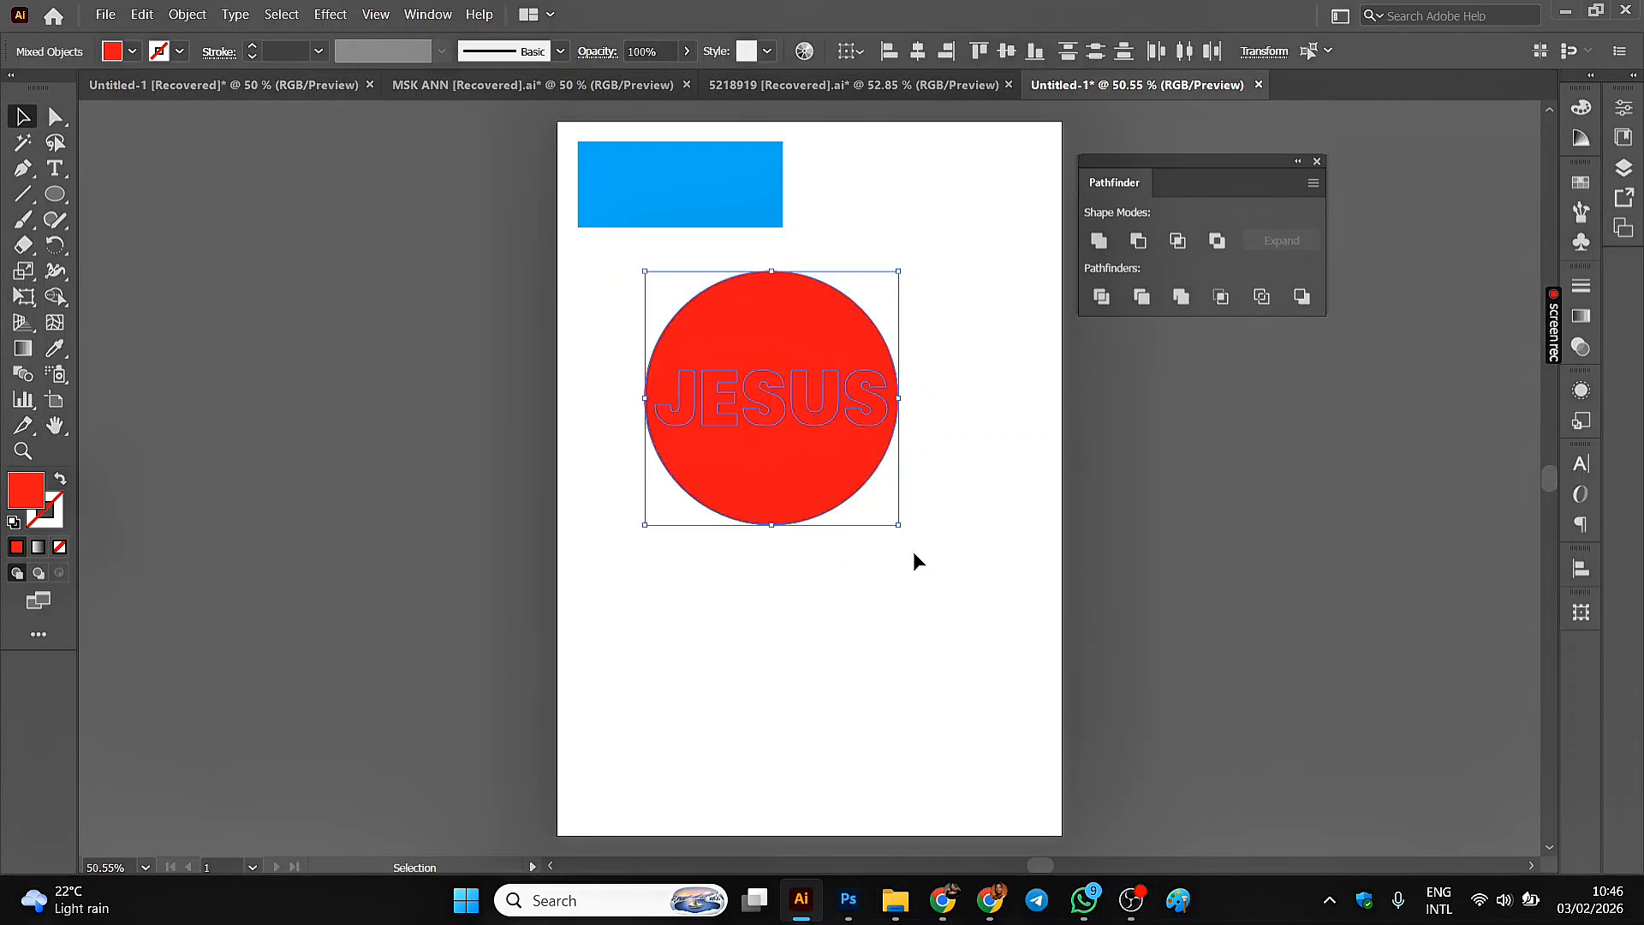
{"action": "left_click", "coordinate": [1138, 241]}
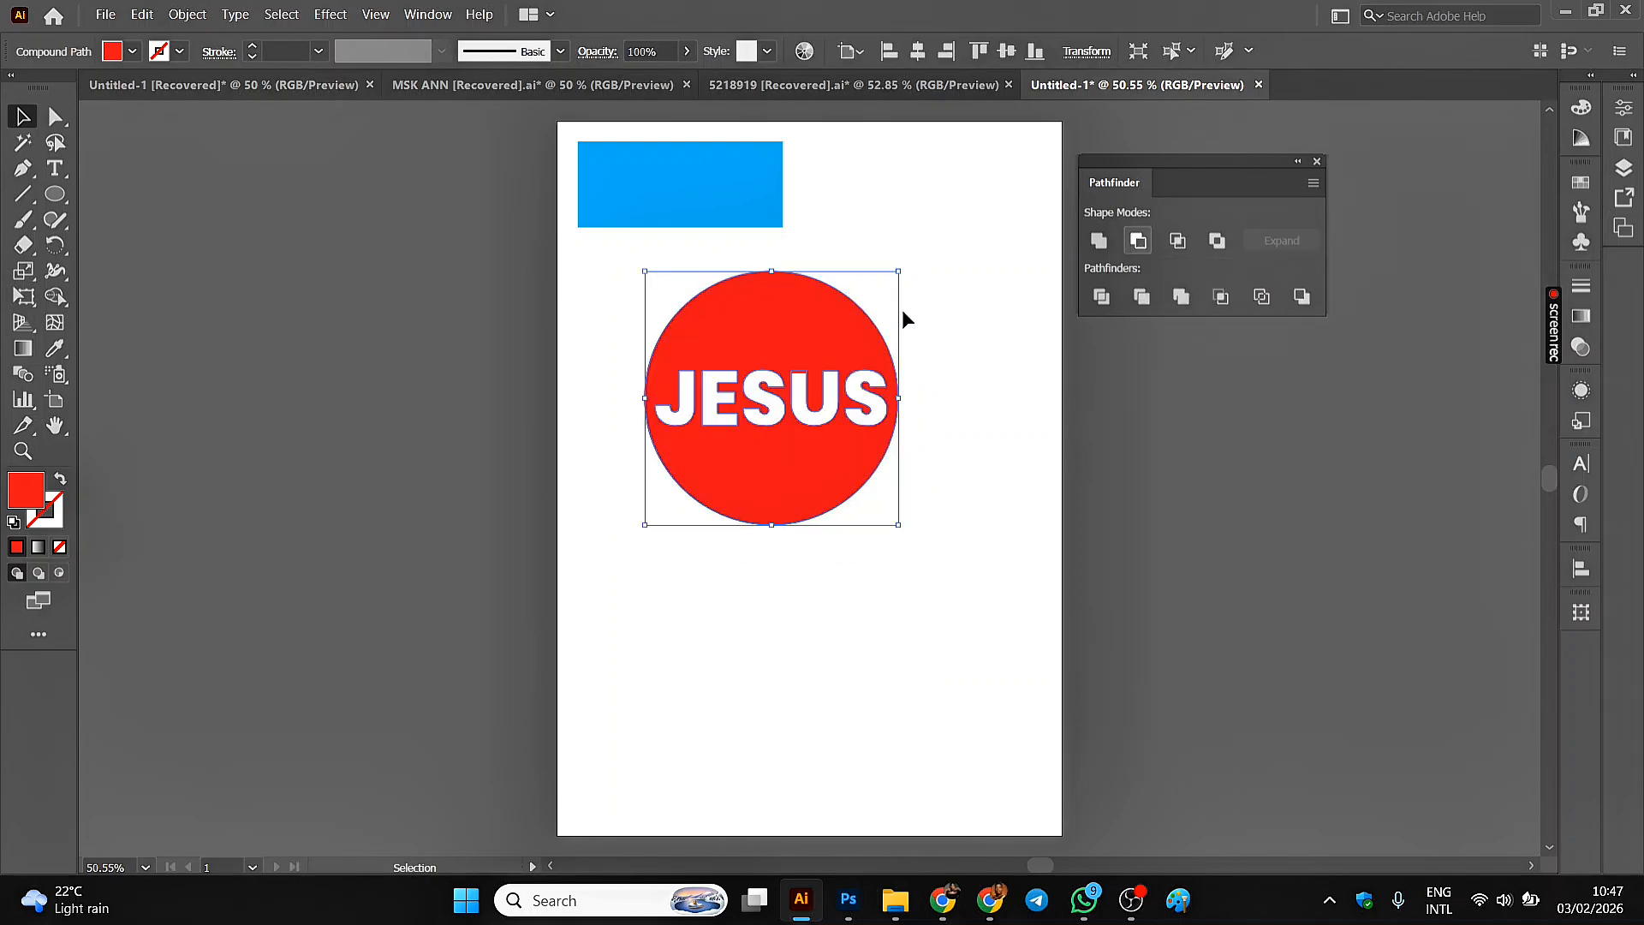
{"action": "left_click_drag", "start_coordinate": [900, 319], "coordinate": [891, 300]}
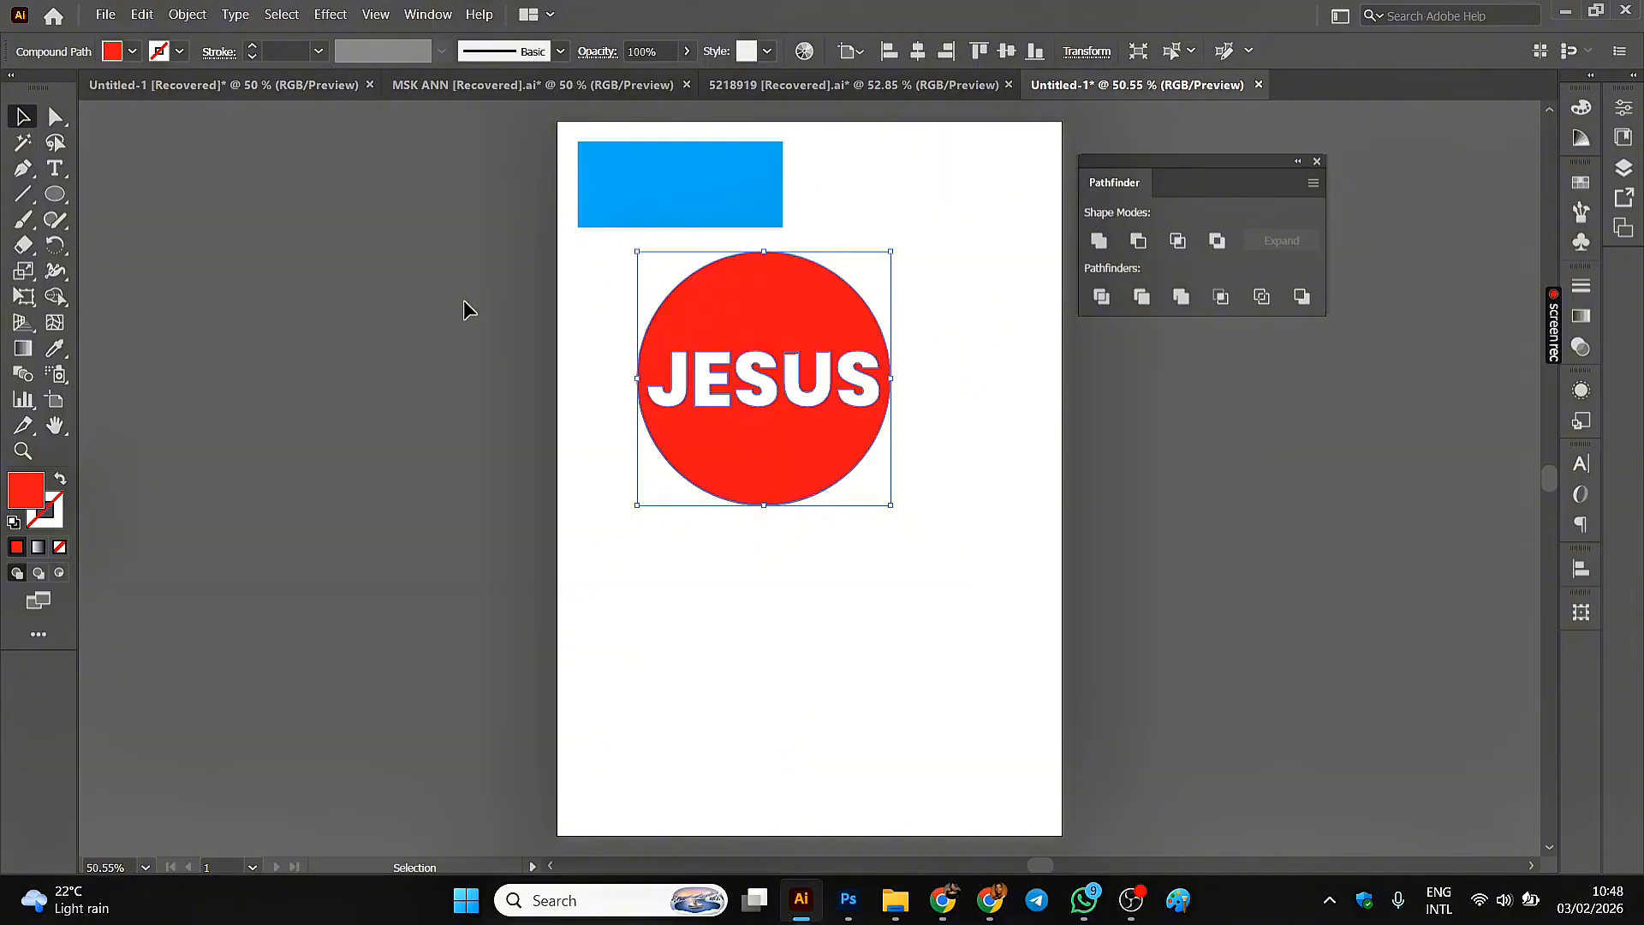
{"action": "left_click_drag", "start_coordinate": [735, 321], "coordinate": [682, 343]}
- Add the text JESUS in the empty area below the blue rectangle and red circle, and convert it to outlines
{"action": "key", "text": "t"}
{"action": "left_click", "coordinate": [641, 441]}
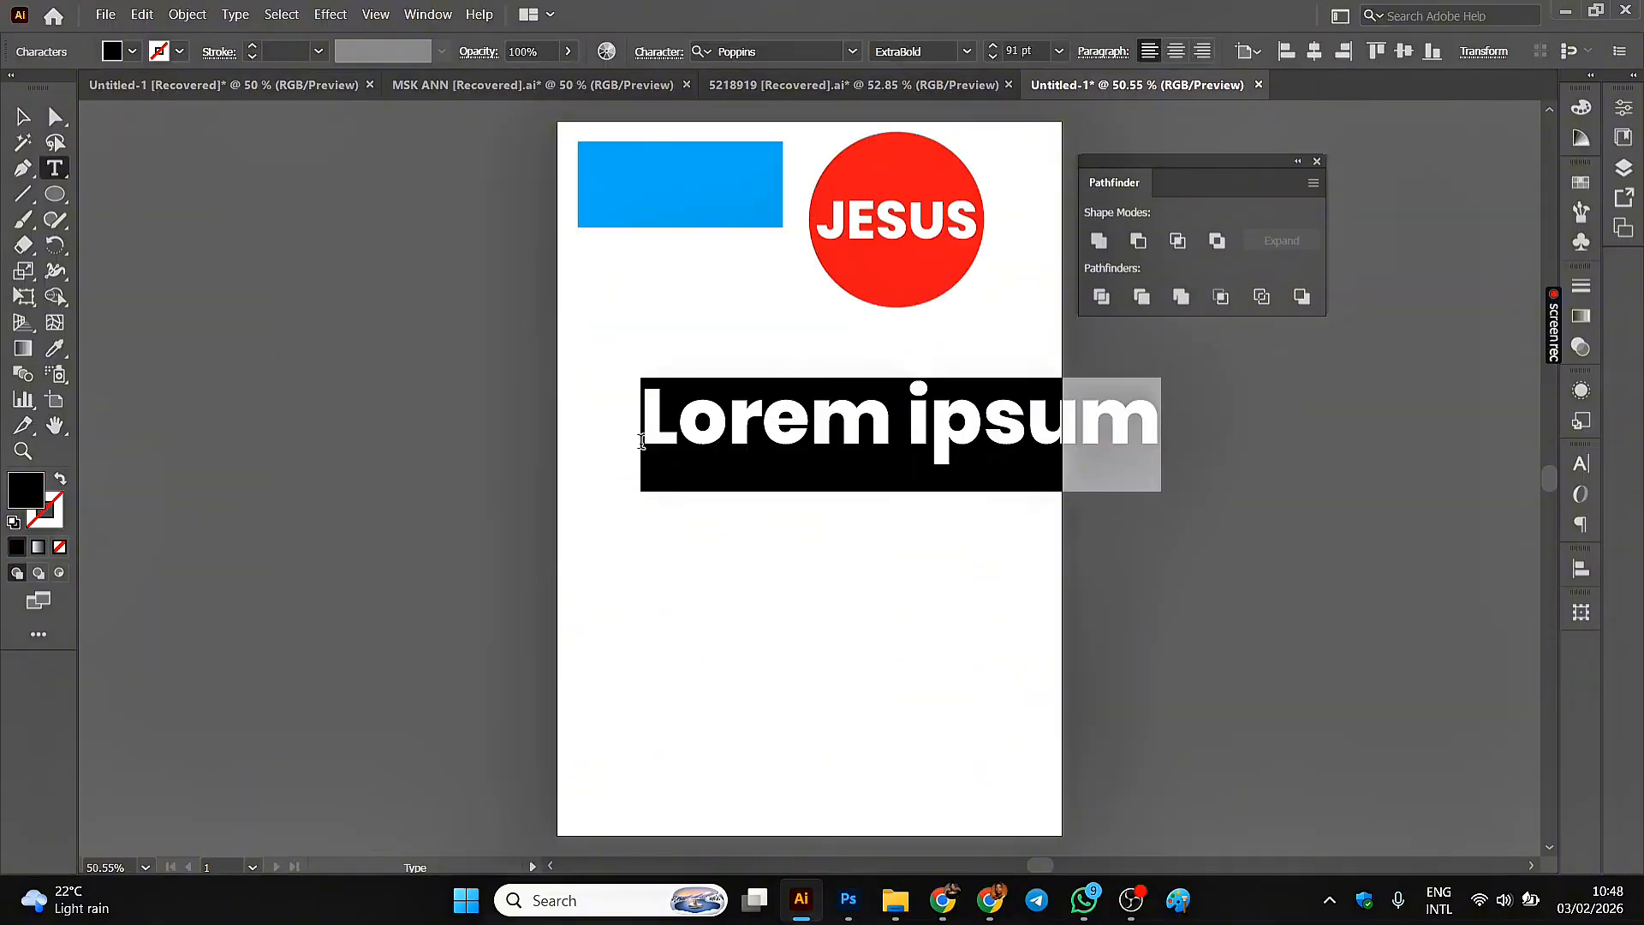
{"action": "type", "text": "JESUS"}
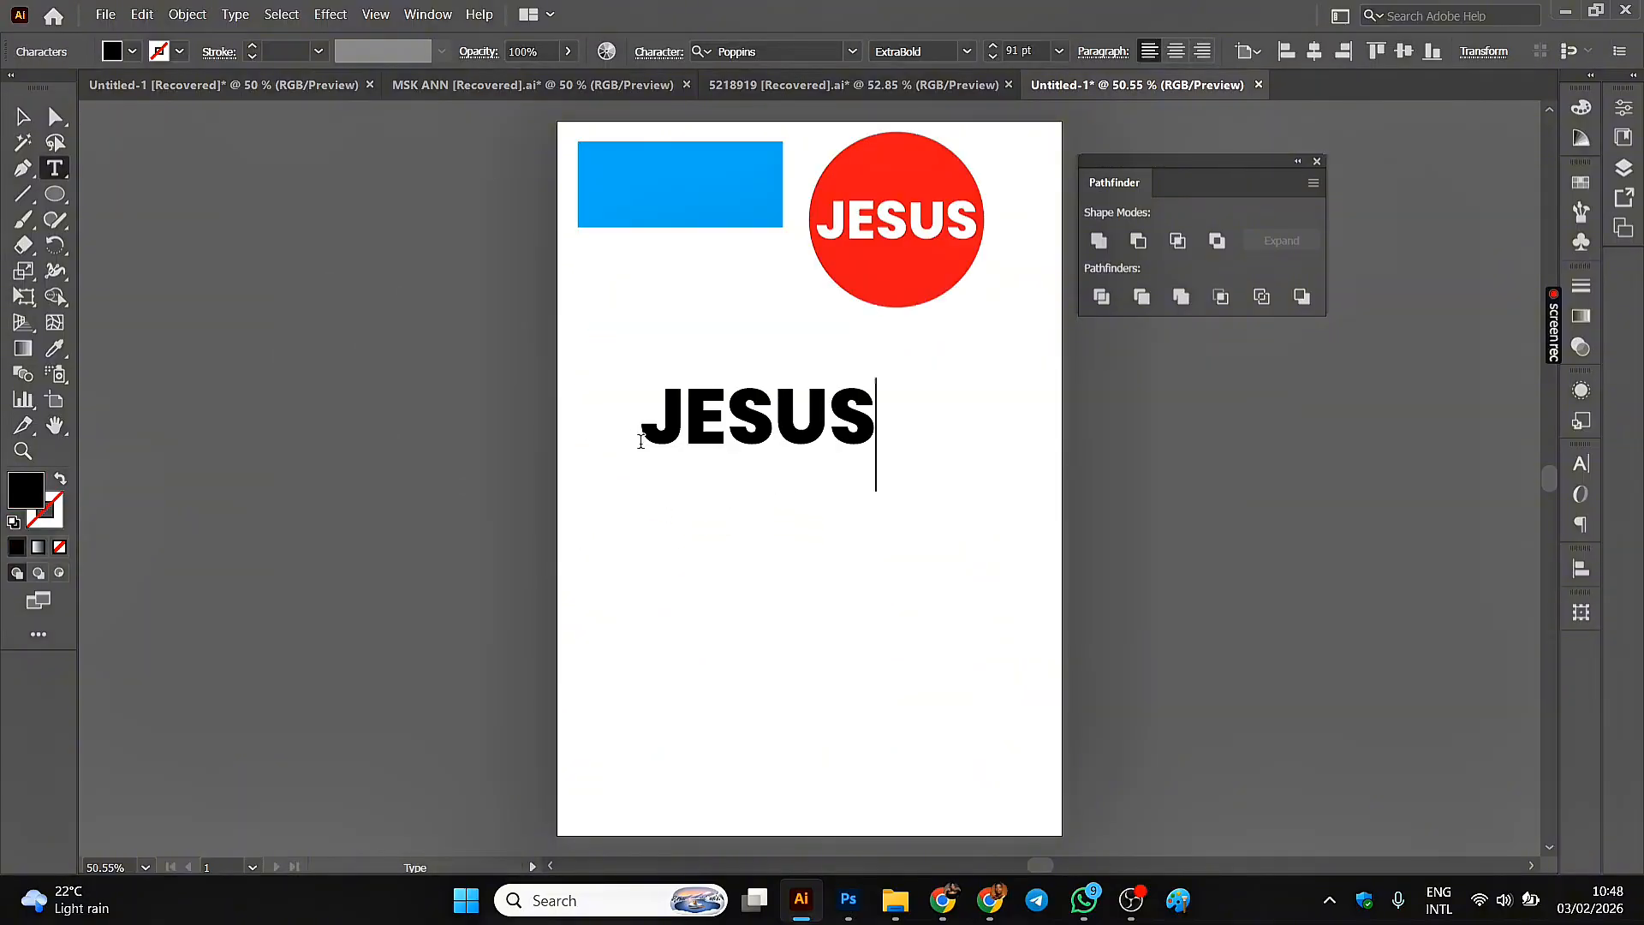
{"action": "left_click", "coordinate": [23, 117]}
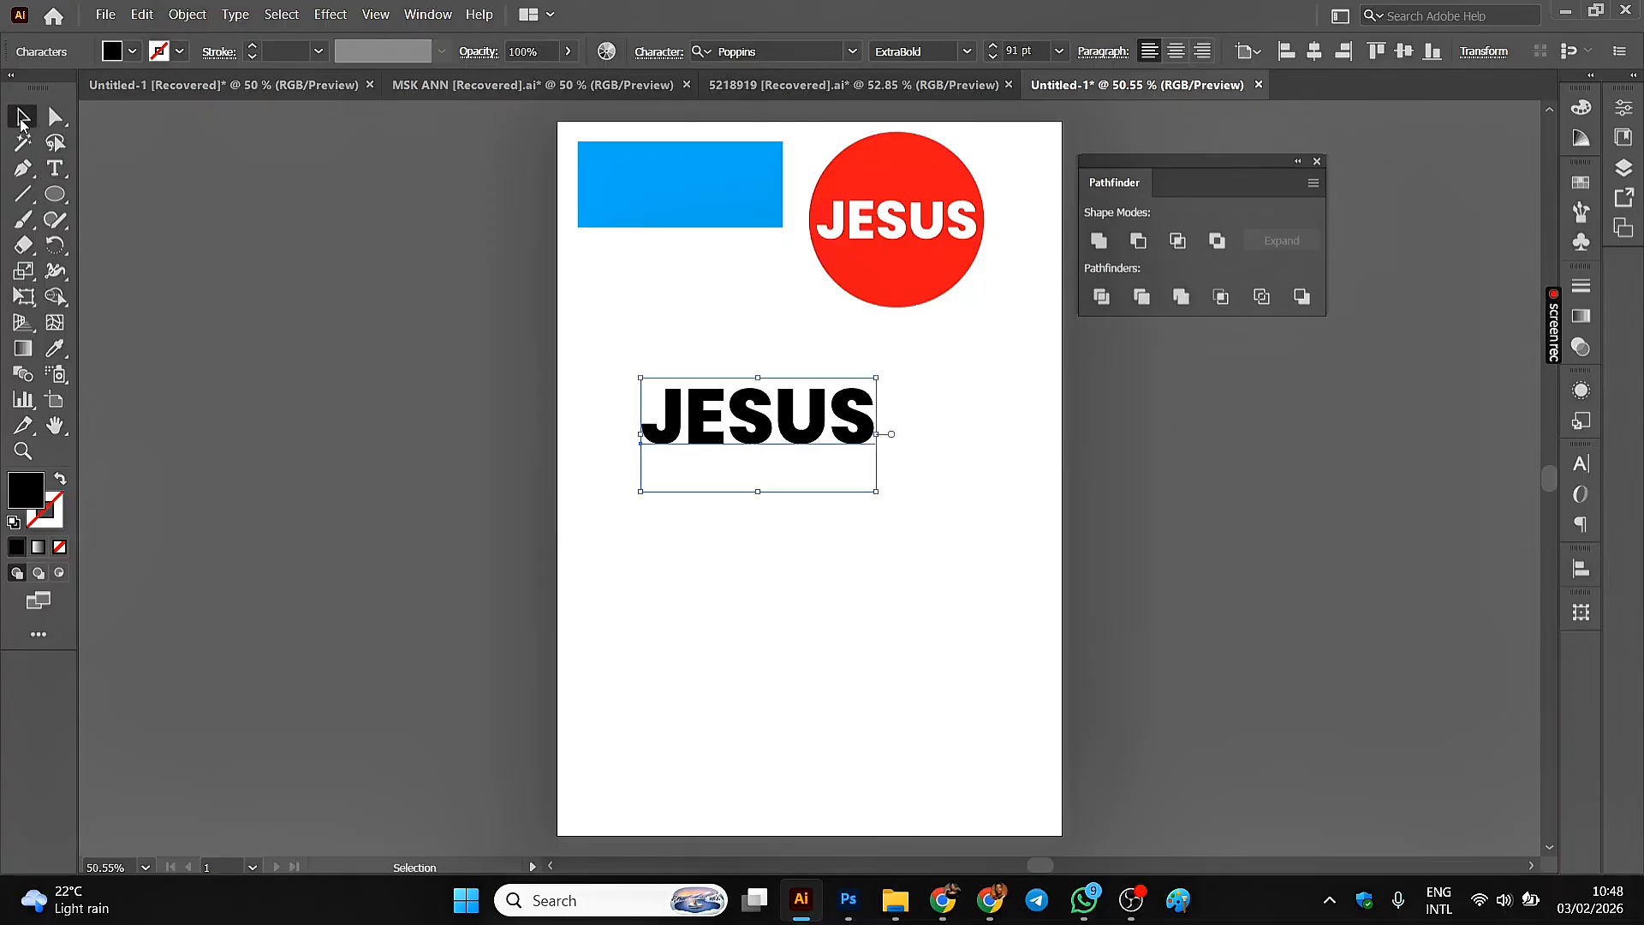
{"action": "right_click", "coordinate": [746, 414]}
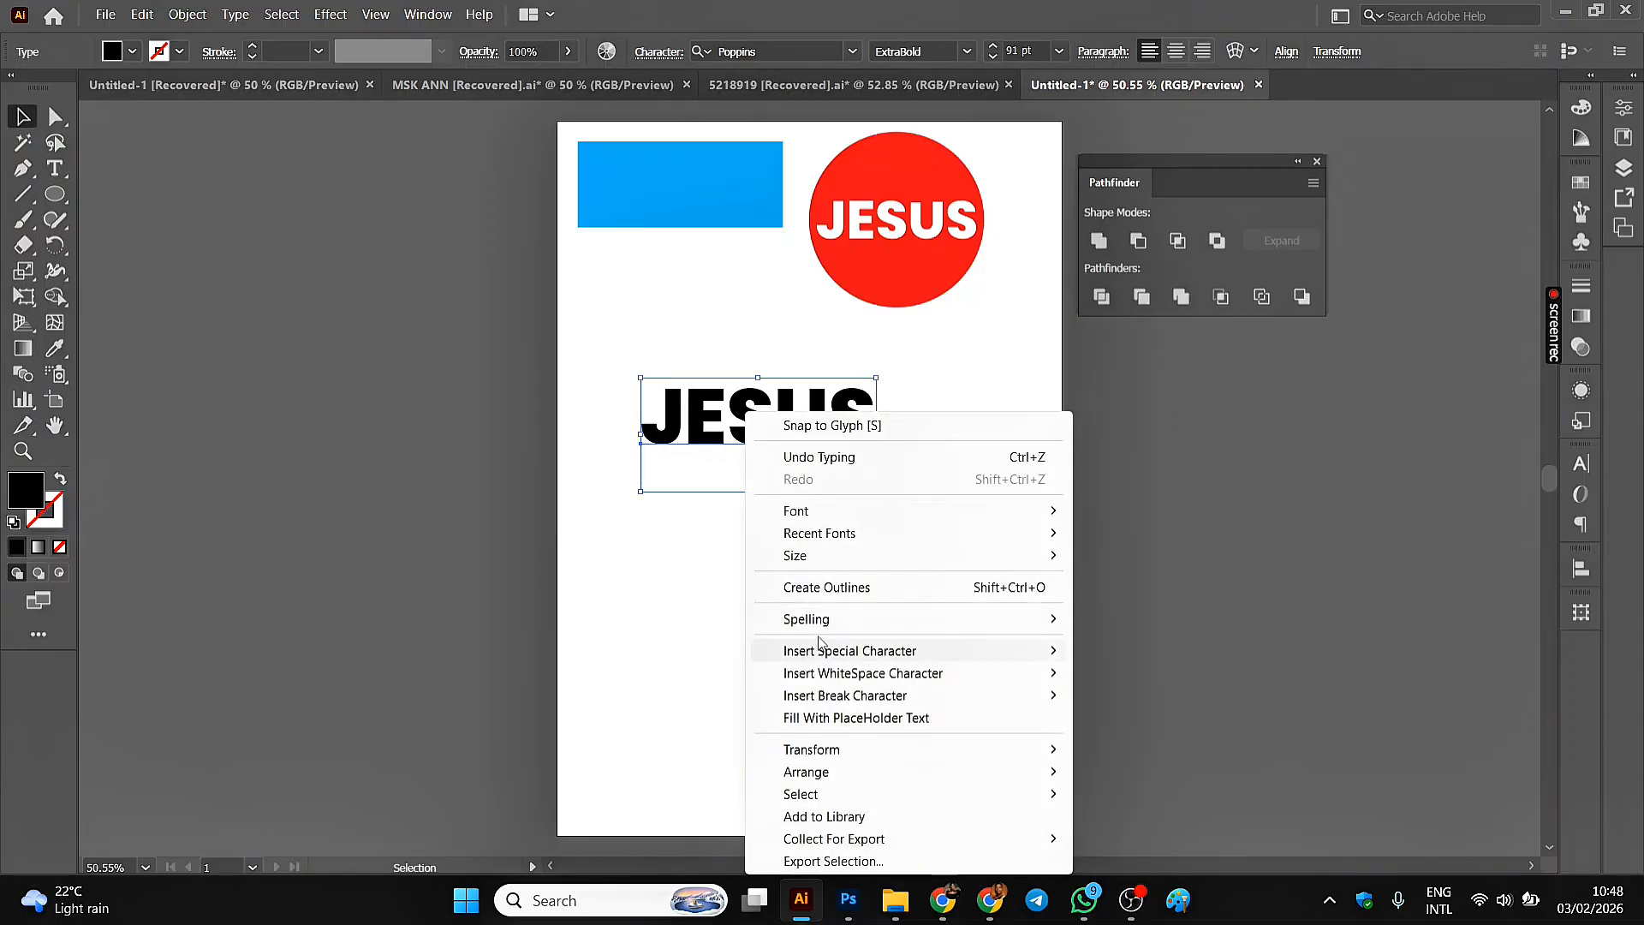
{"action": "left_click", "coordinate": [826, 588]}
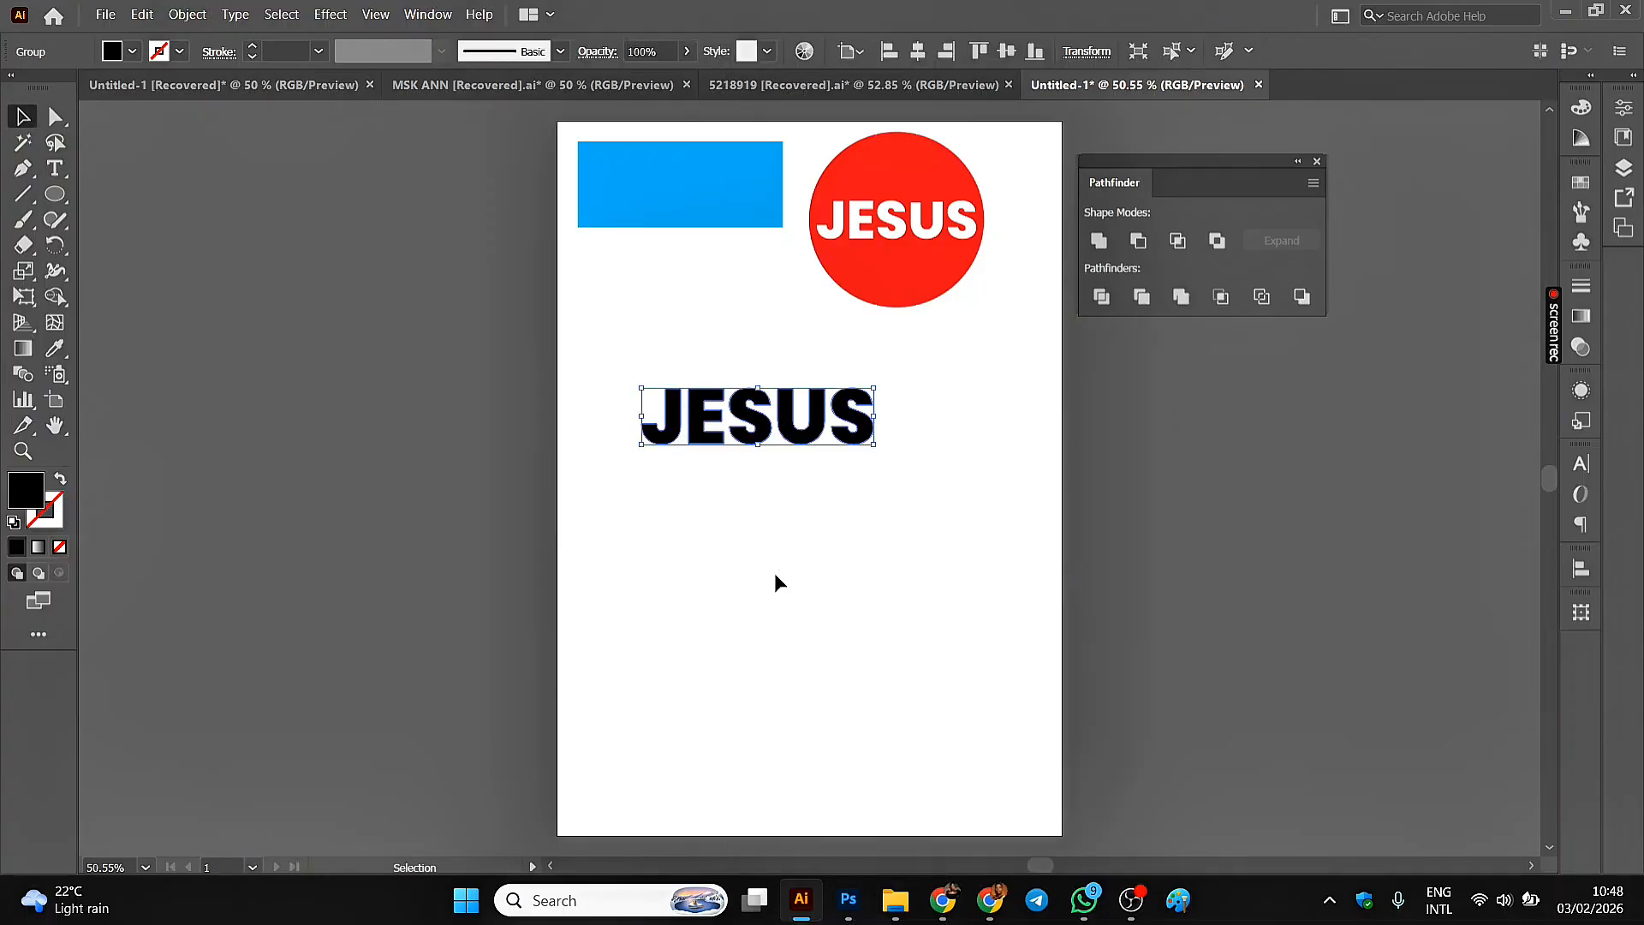
- Release the existing compound paths in the outlined JESUS letters and make all of them into a single compound path
{"action": "left_click", "coordinate": [187, 15]}
{"action": "mouse_move", "coordinate": [383, 767]}
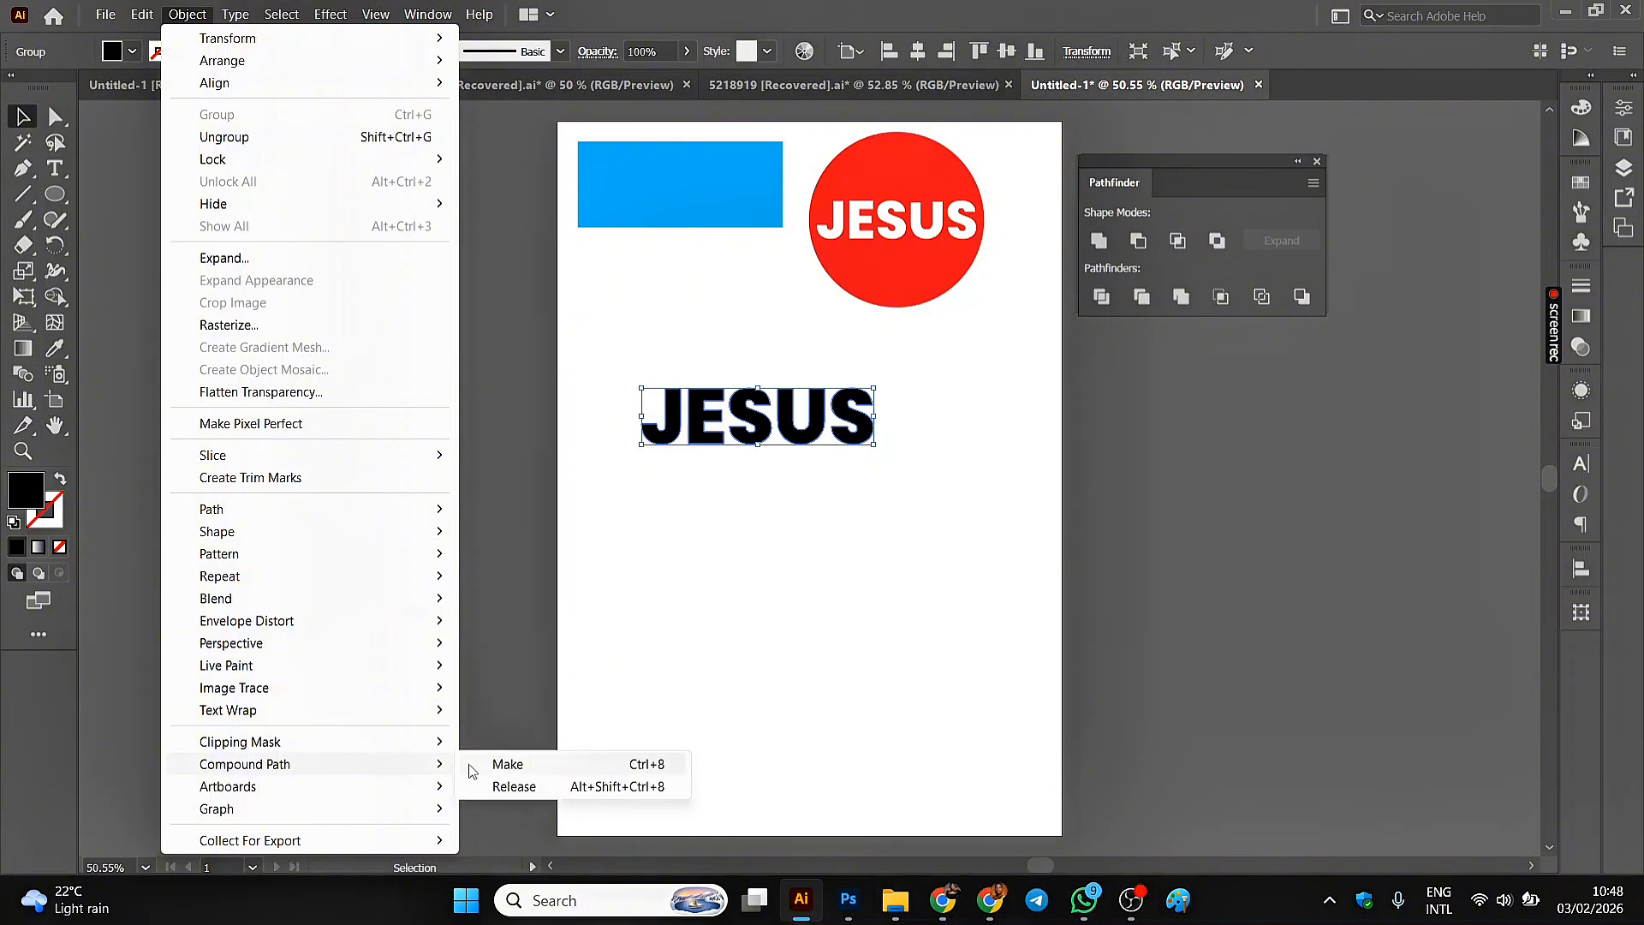
{"action": "left_click", "coordinate": [511, 790]}
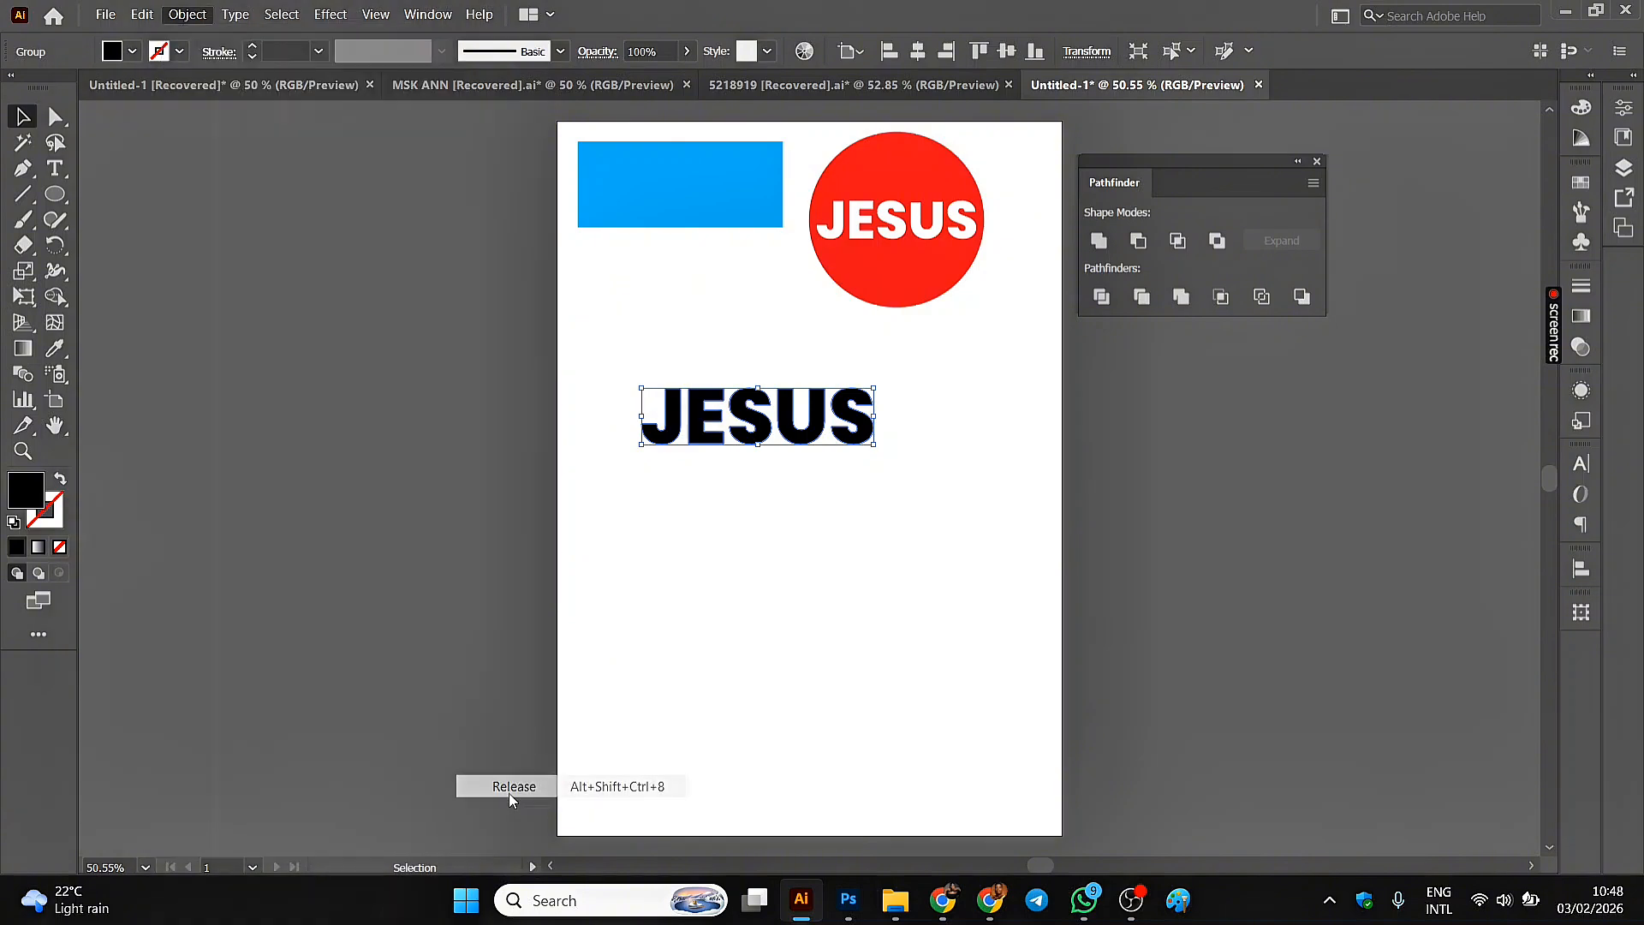
{"action": "left_click", "coordinate": [184, 15]}
{"action": "mouse_move", "coordinate": [441, 764]}
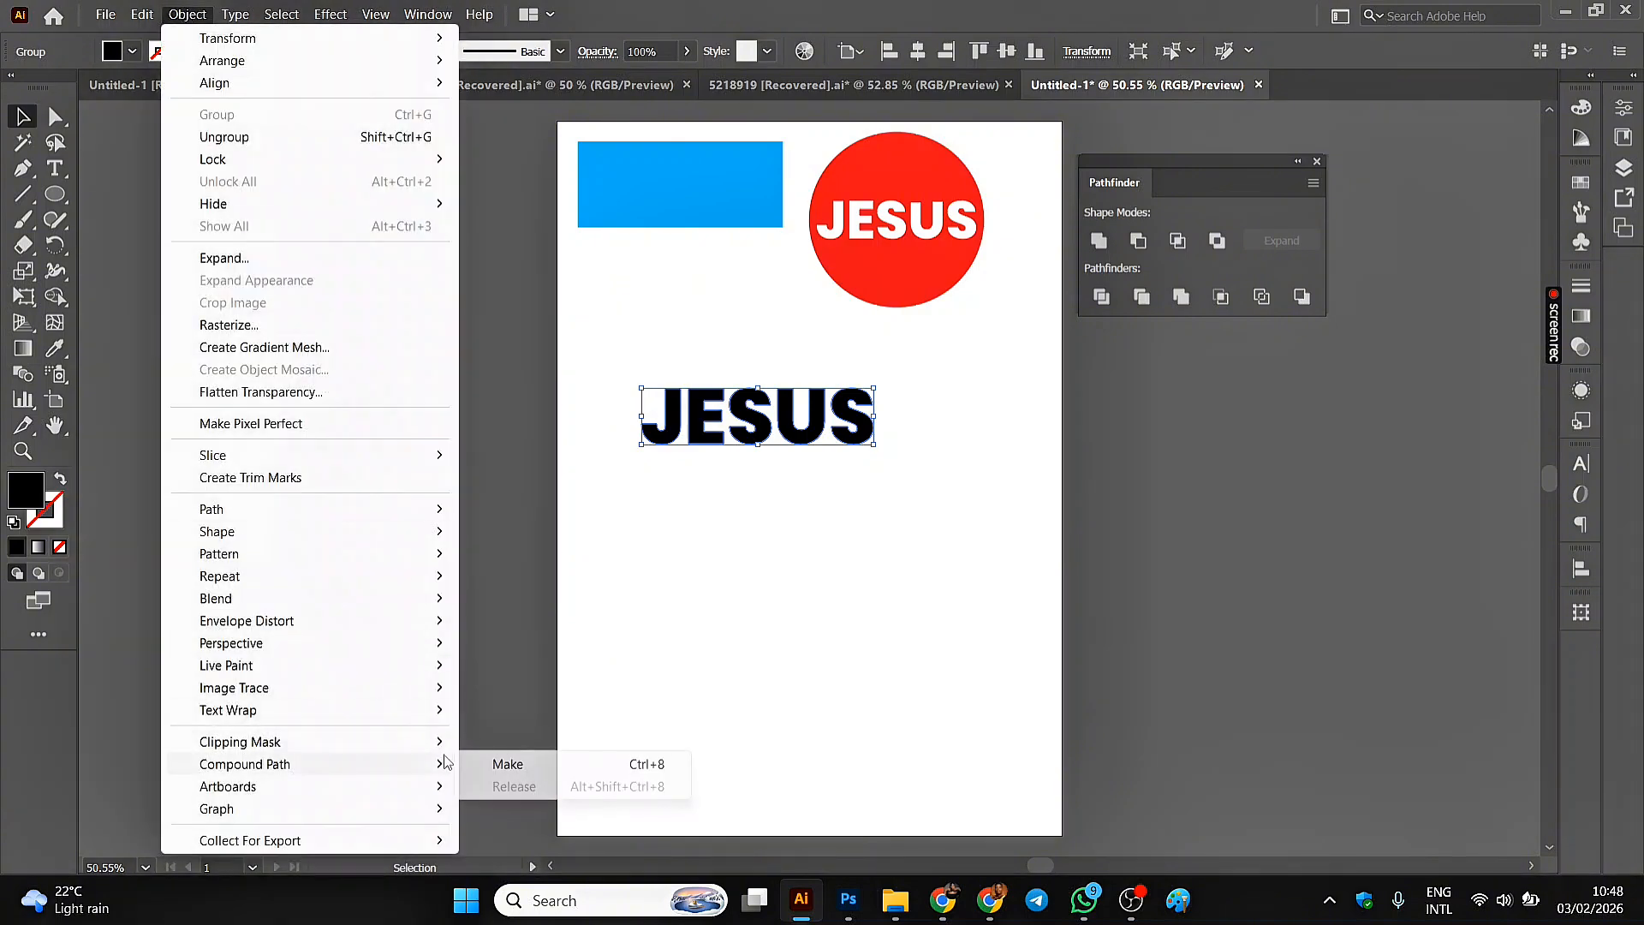
{"action": "left_click", "coordinate": [497, 764]}
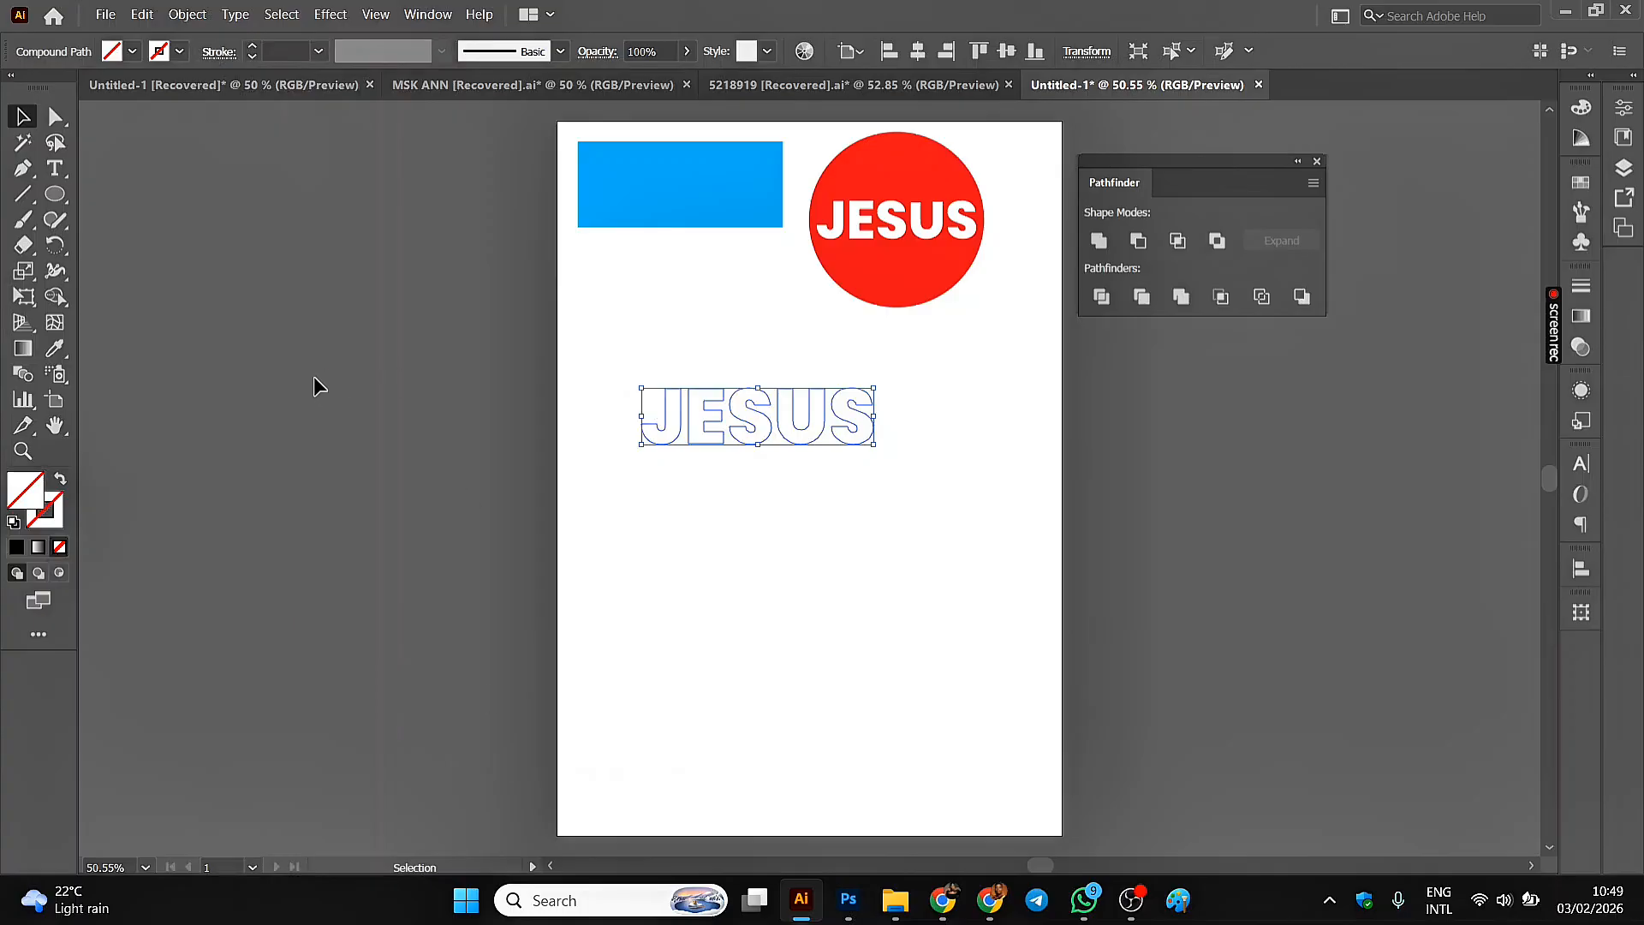
- Fill the JESUS compound path with the green swatch and move it about 1.8 cm to the left
{"action": "left_click", "coordinate": [131, 52]}
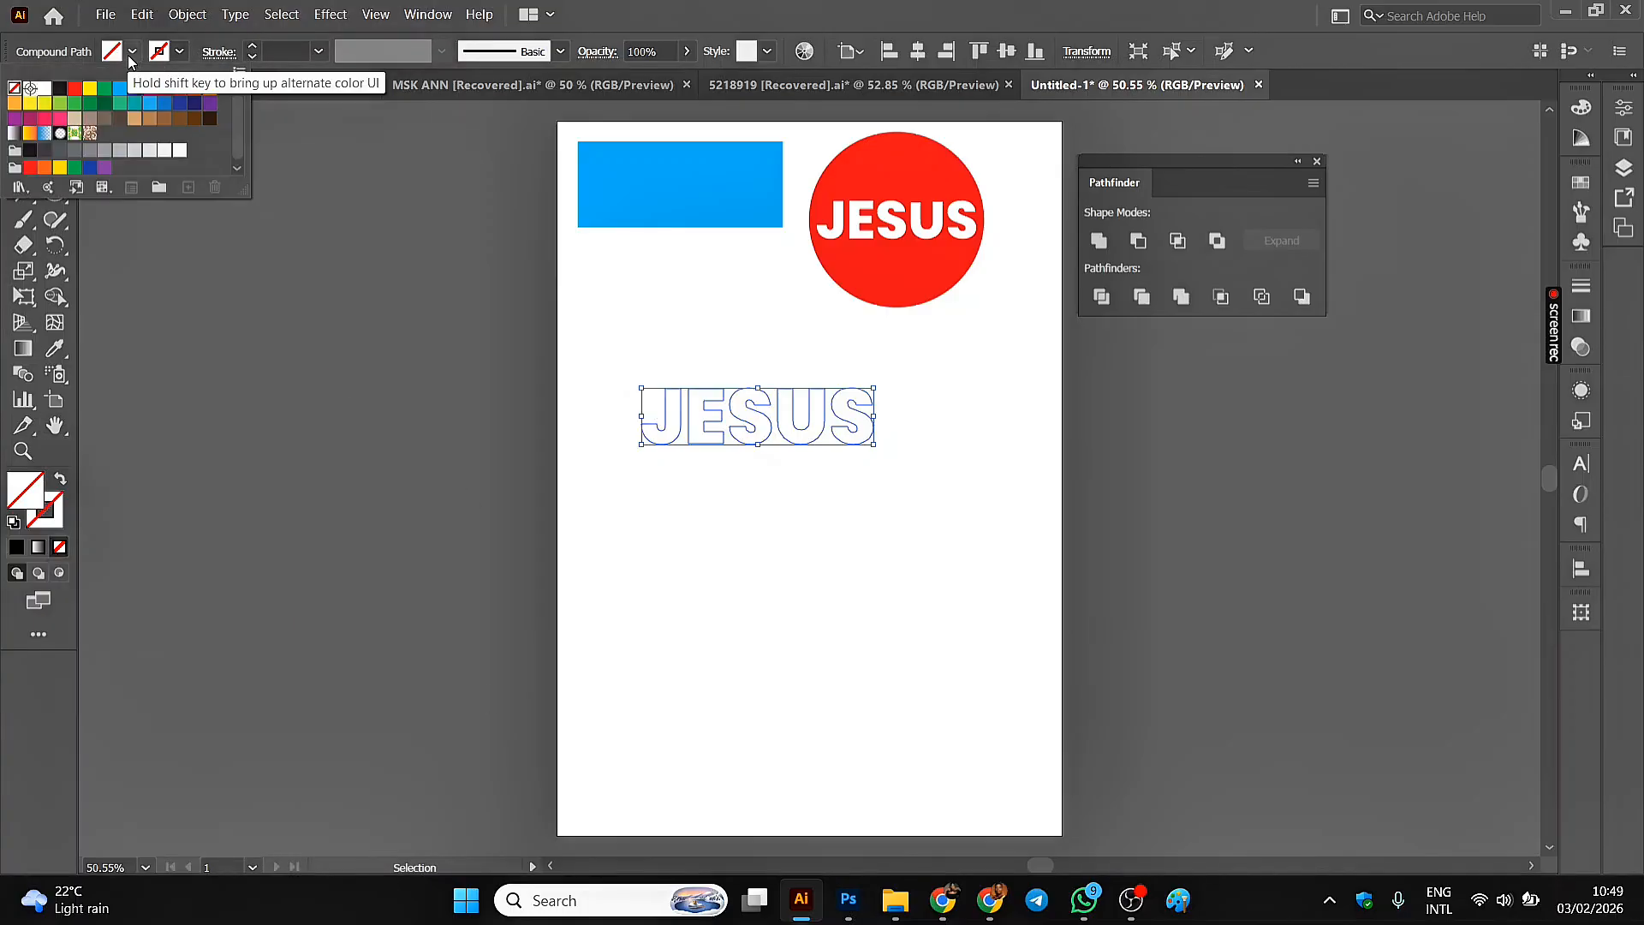
{"action": "left_click", "coordinate": [105, 89]}
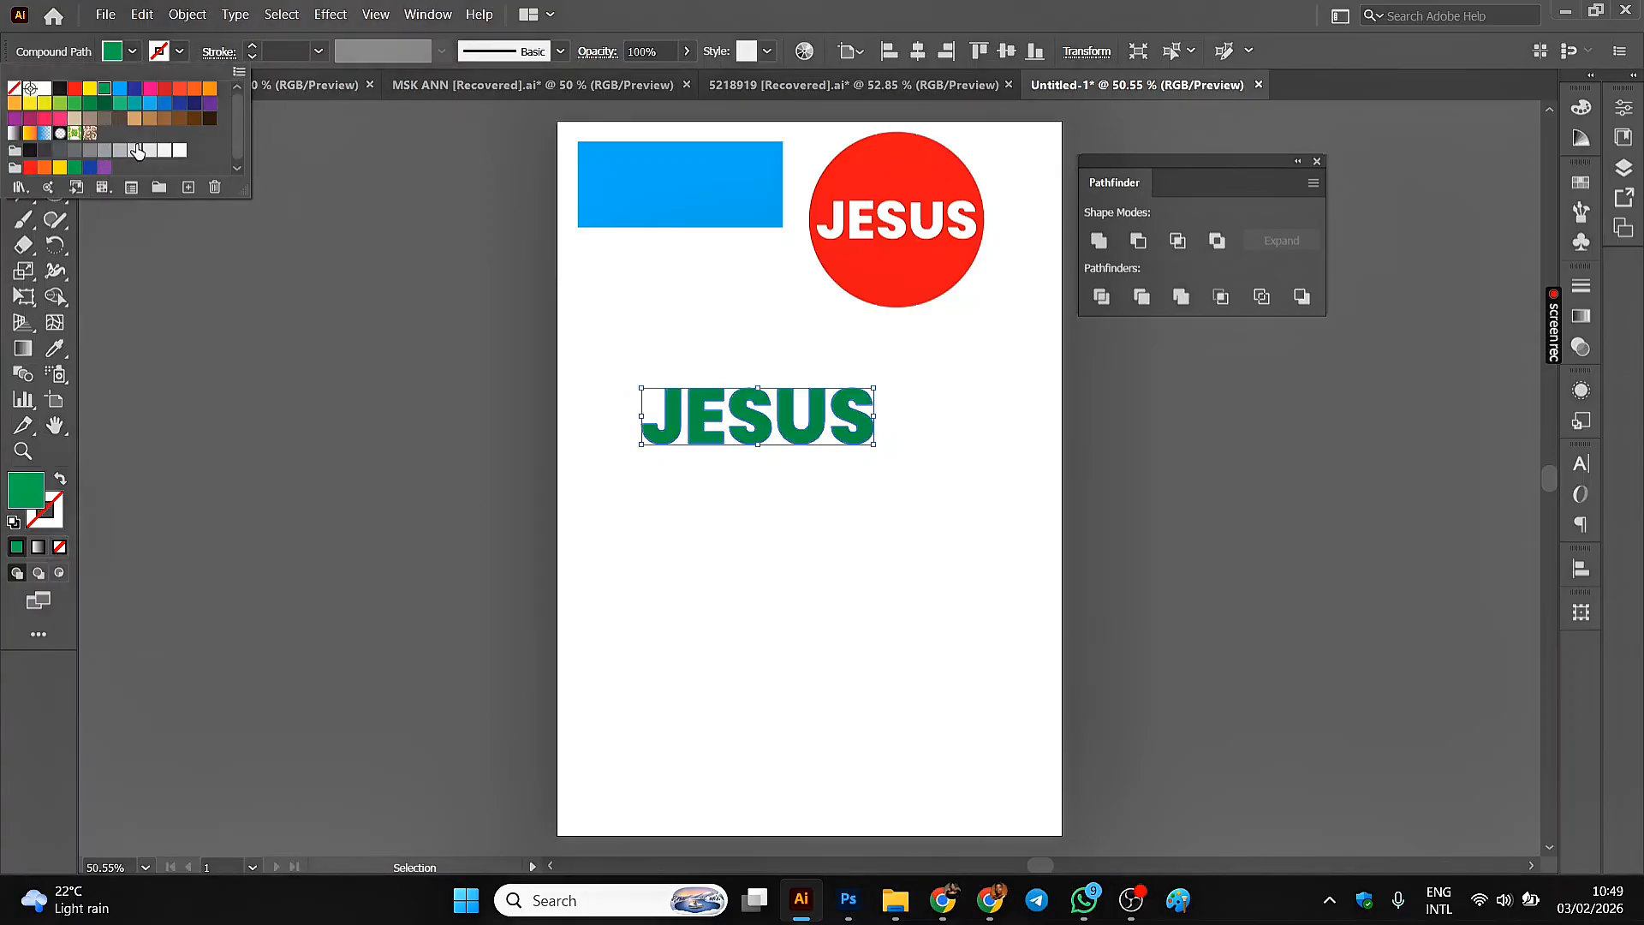
{"action": "left_click", "coordinate": [371, 315]}
{"action": "left_click", "coordinate": [372, 315]}
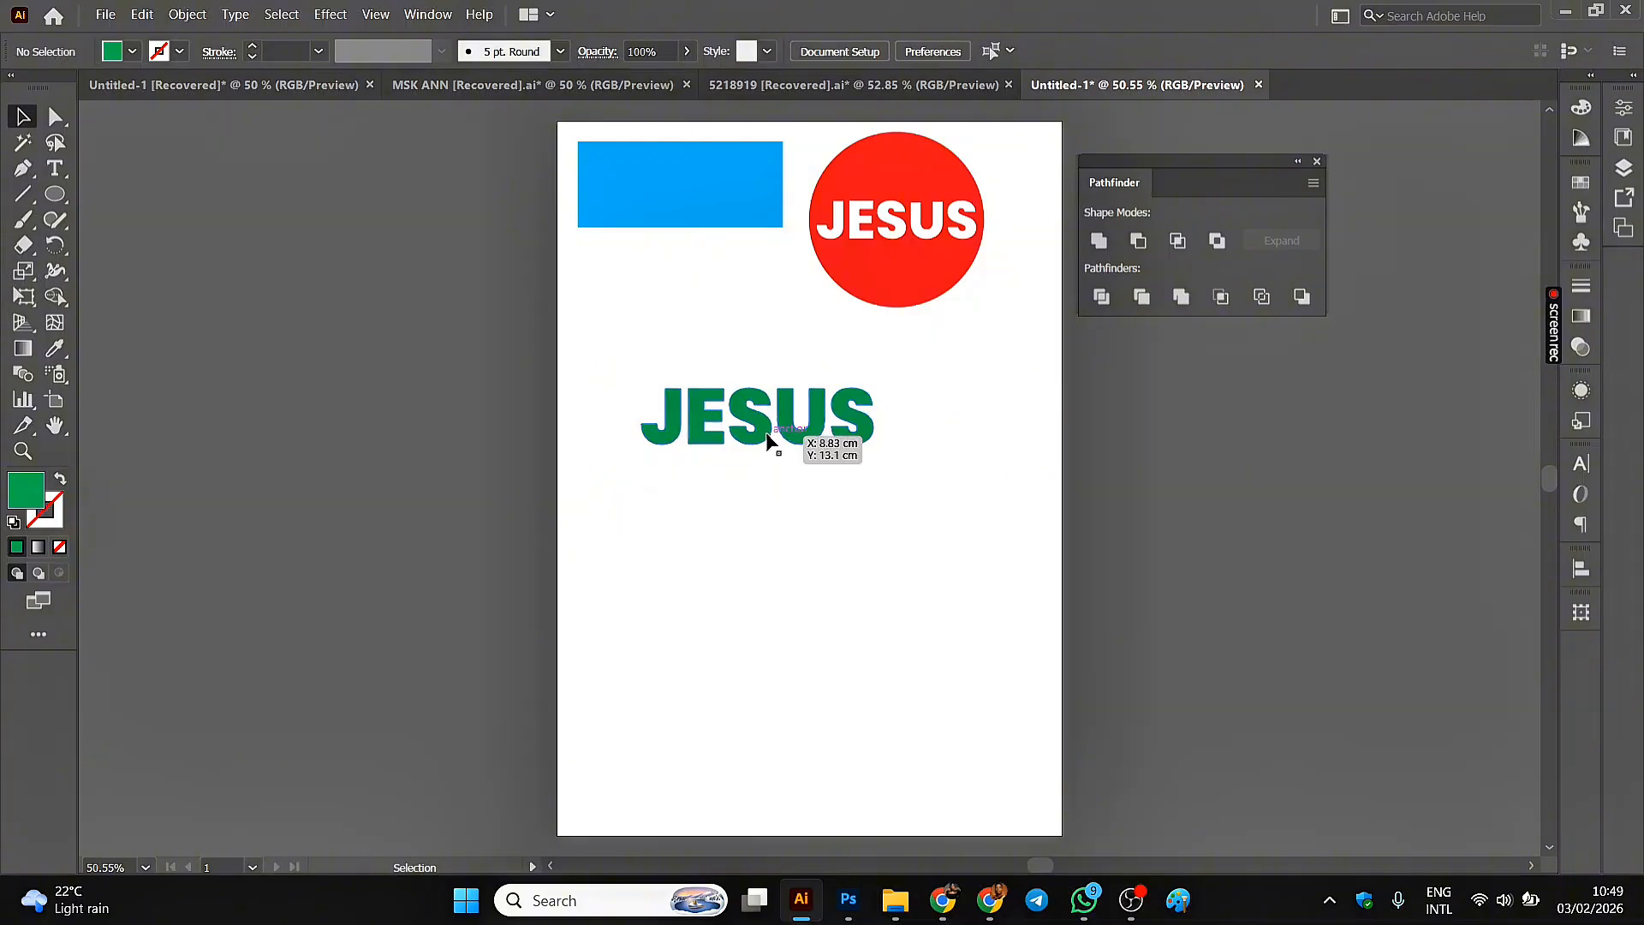
{"action": "left_click_drag", "start_coordinate": [766, 439], "coordinate": [720, 432]}
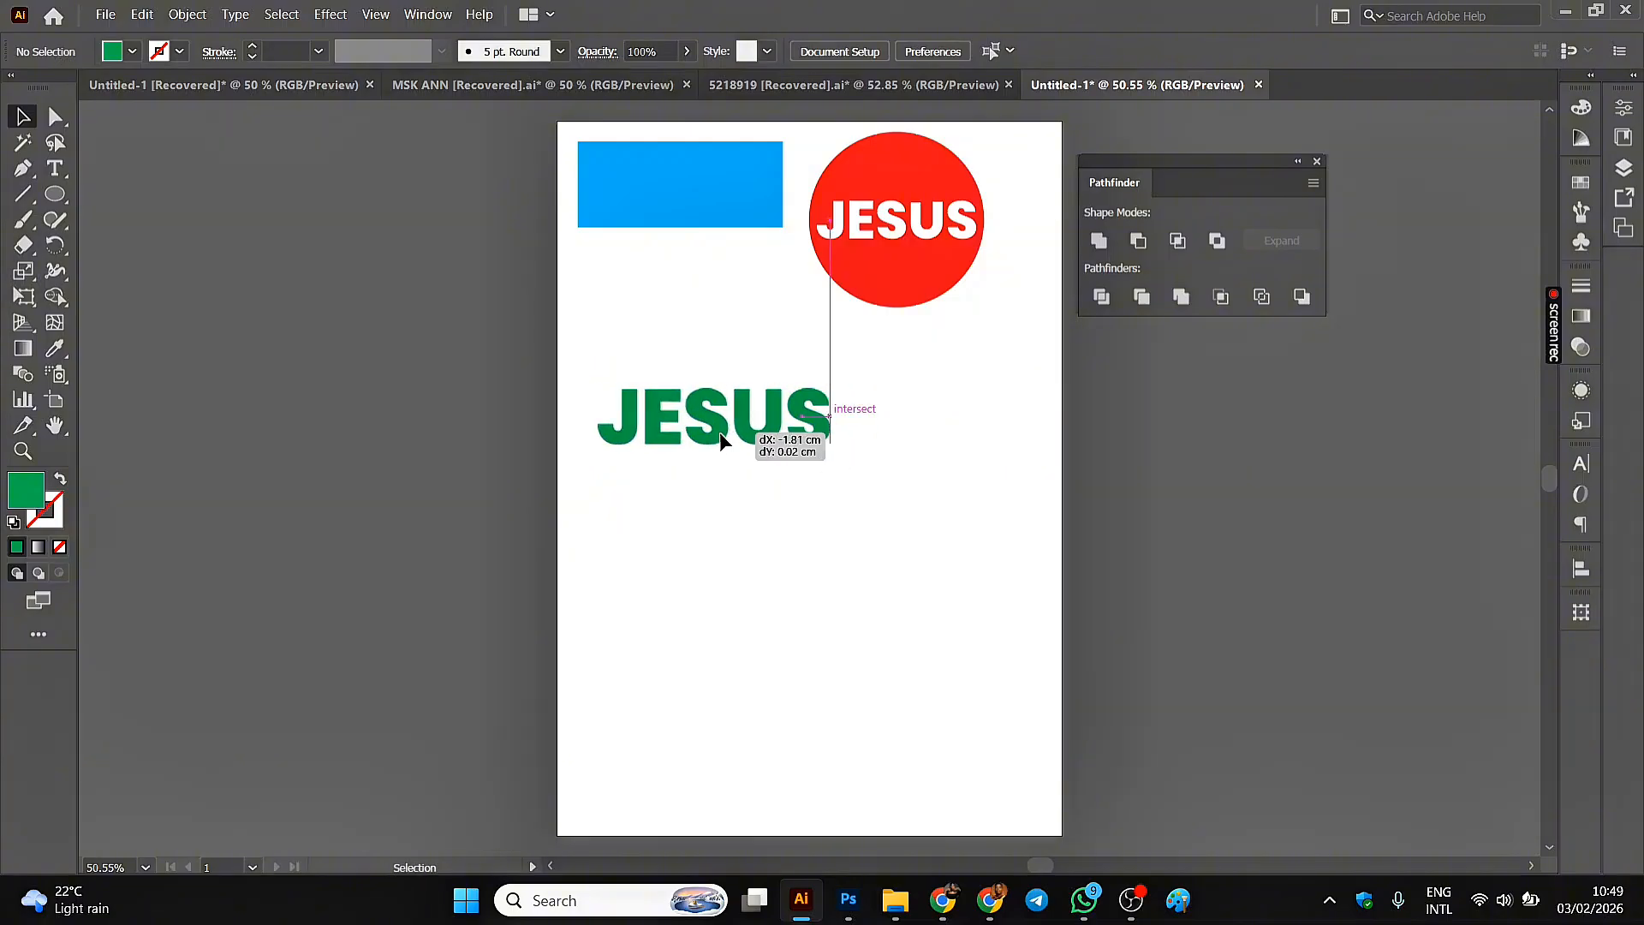
- Draw a green rectangle that completely covers the JESUS compound path with a margin on all sides
{"action": "left_click", "coordinate": [50, 198]}
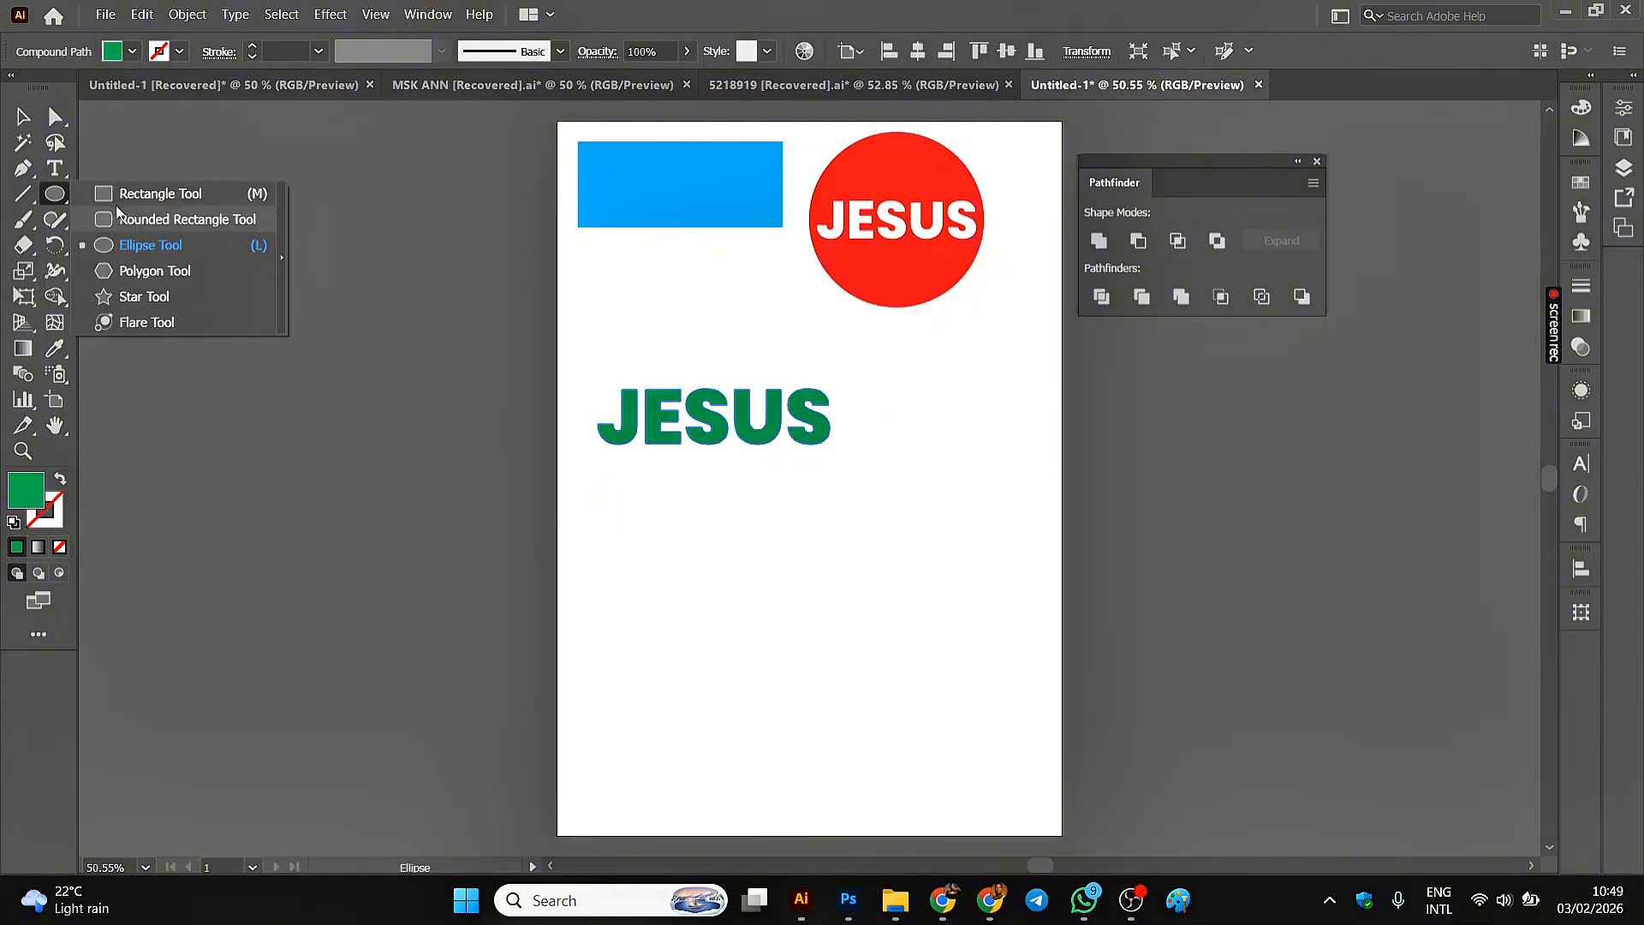
{"action": "left_click", "coordinate": [141, 194]}
{"action": "left_click_drag", "start_coordinate": [582, 361], "coordinate": [859, 470]}
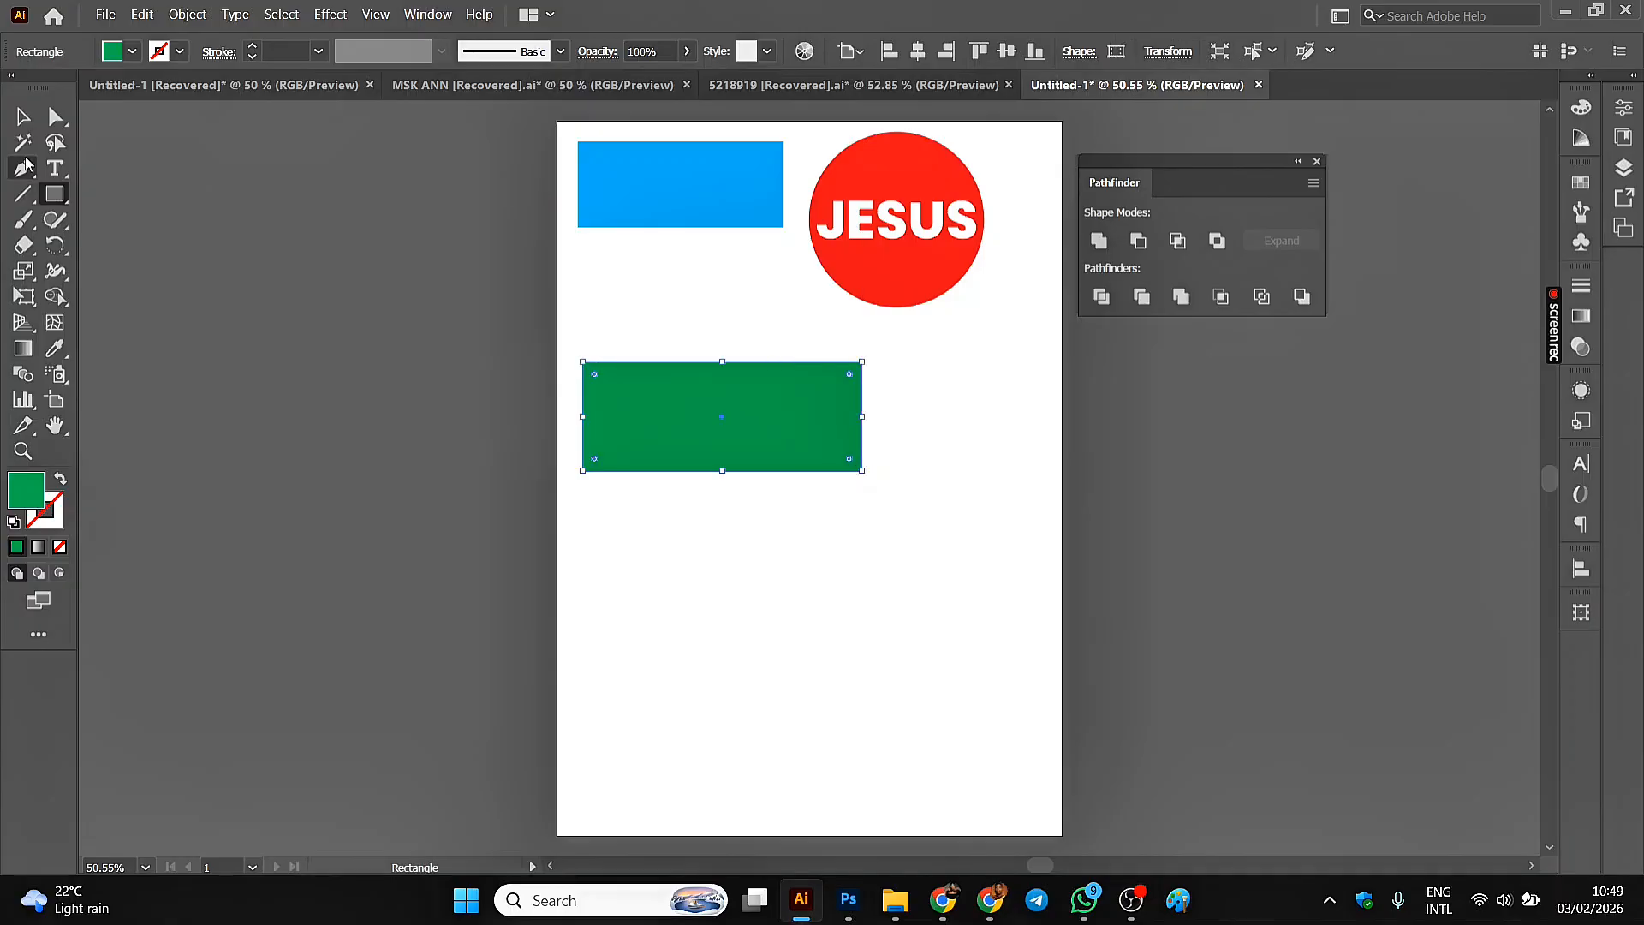
- Apply the Intersect shape mode to the green rectangle and JESUS compound path, and place the result beneath the blue rectangle
{"action": "left_click", "coordinate": [23, 117]}
{"action": "left_click_drag", "start_coordinate": [501, 325], "coordinate": [913, 497]}
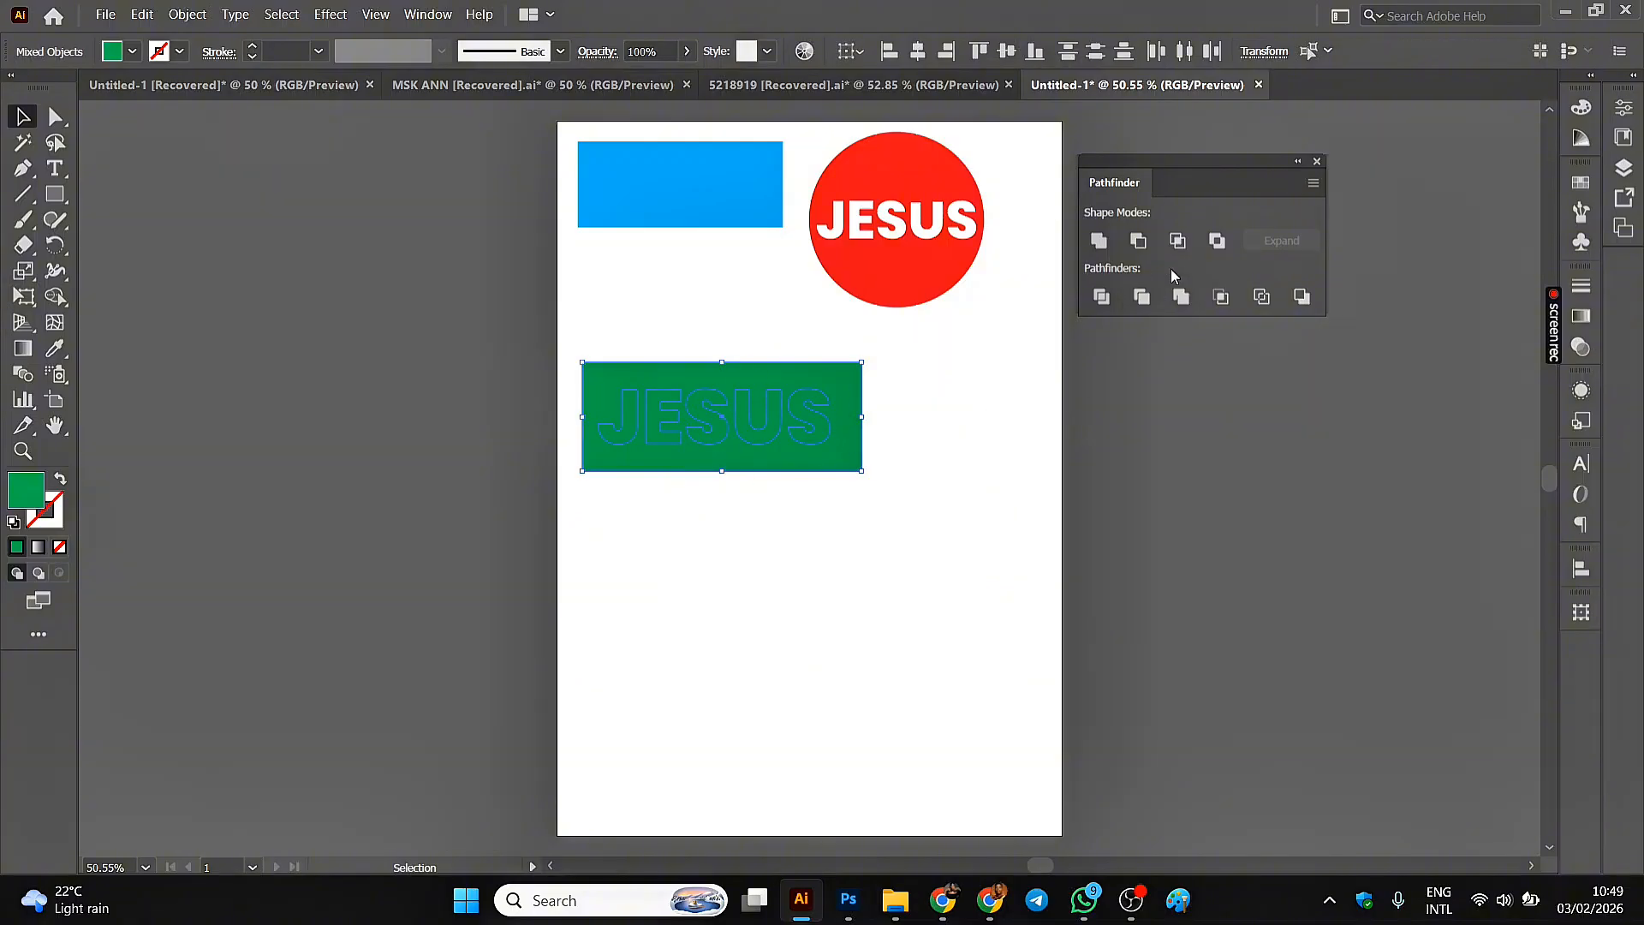
{"action": "left_click", "coordinate": [1178, 241]}
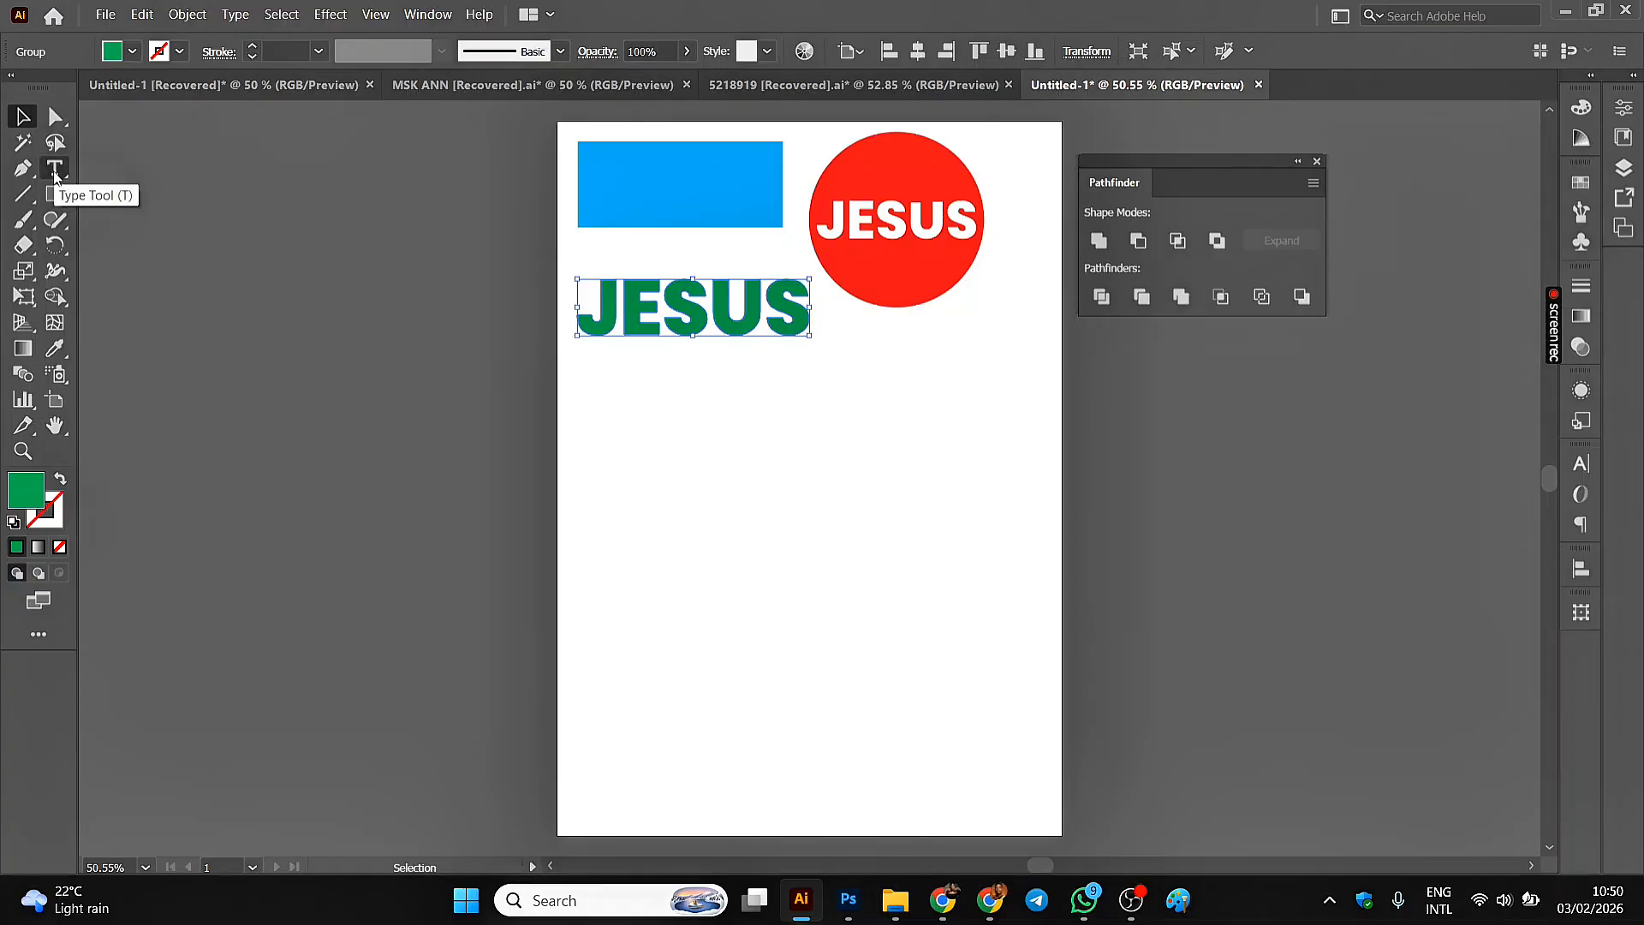
- Add a new text object reading JESUS below the green lettering
{"action": "left_click", "coordinate": [54, 171]}
{"action": "left_click", "coordinate": [664, 471]}
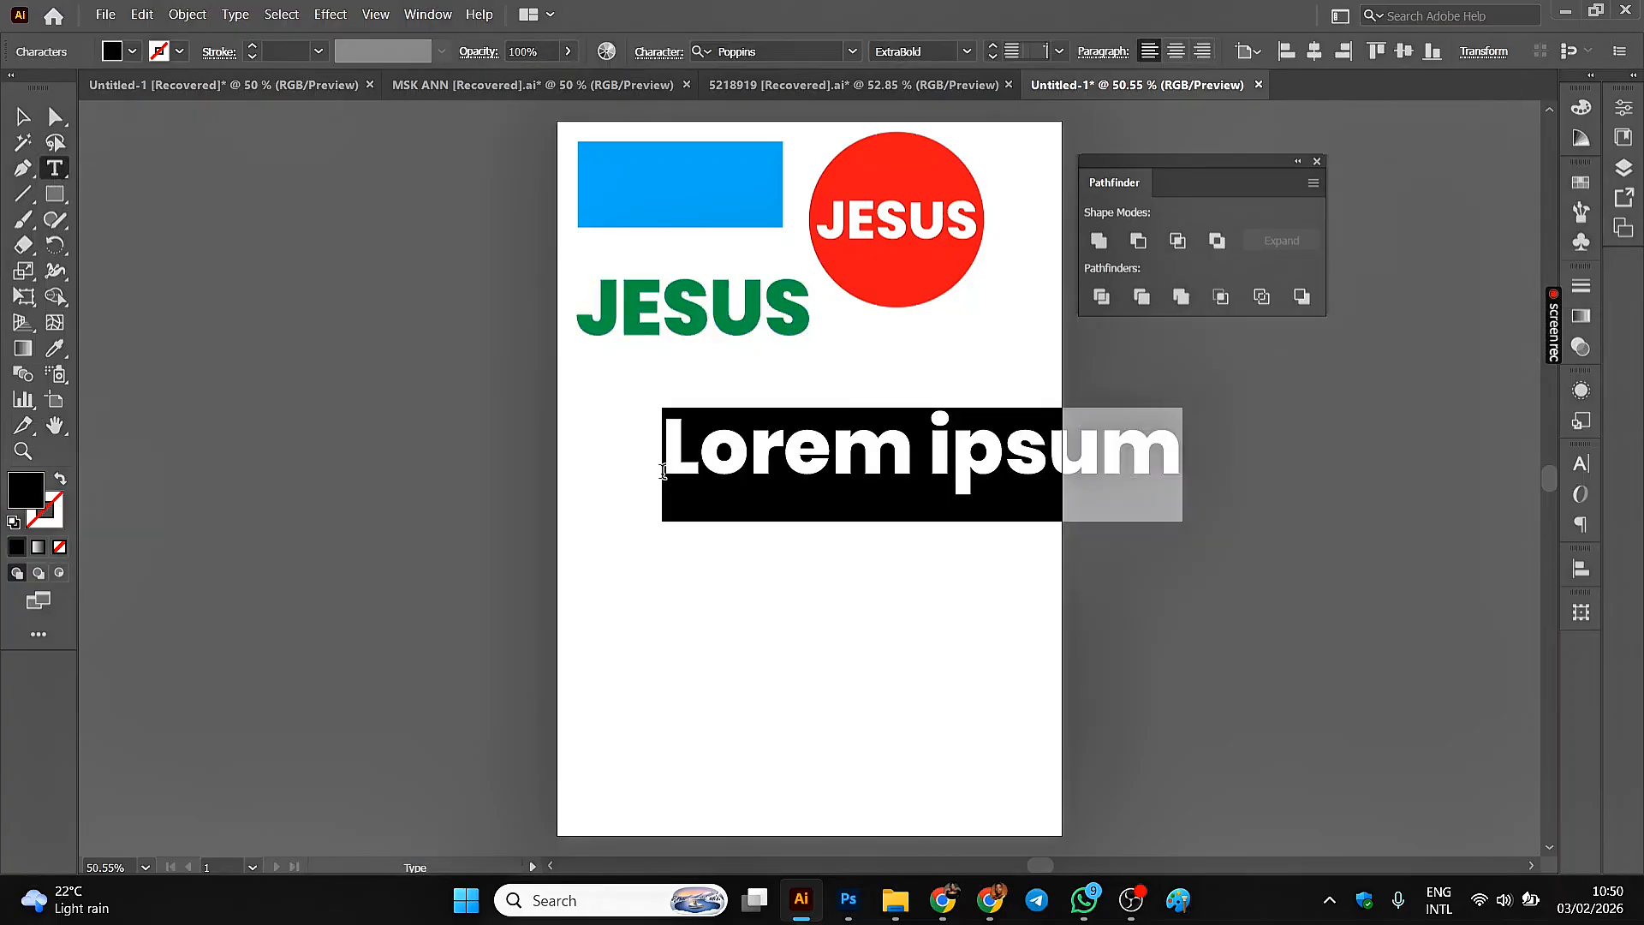
{"action": "type", "text": "JESUS"}
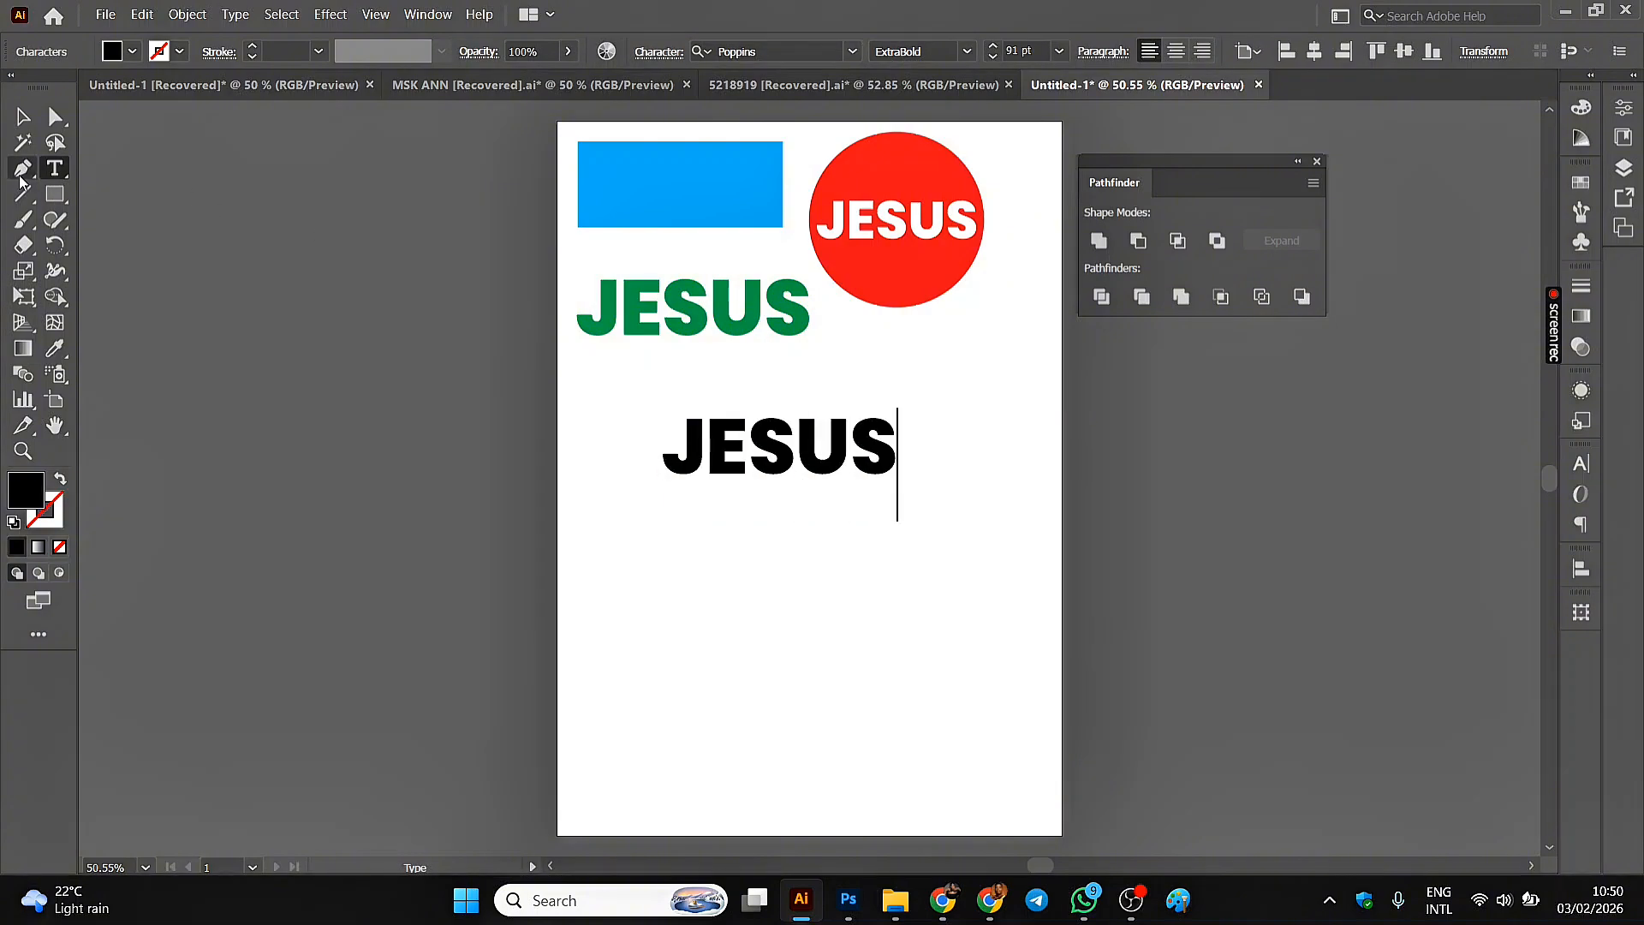
{"action": "left_click", "coordinate": [23, 117]}
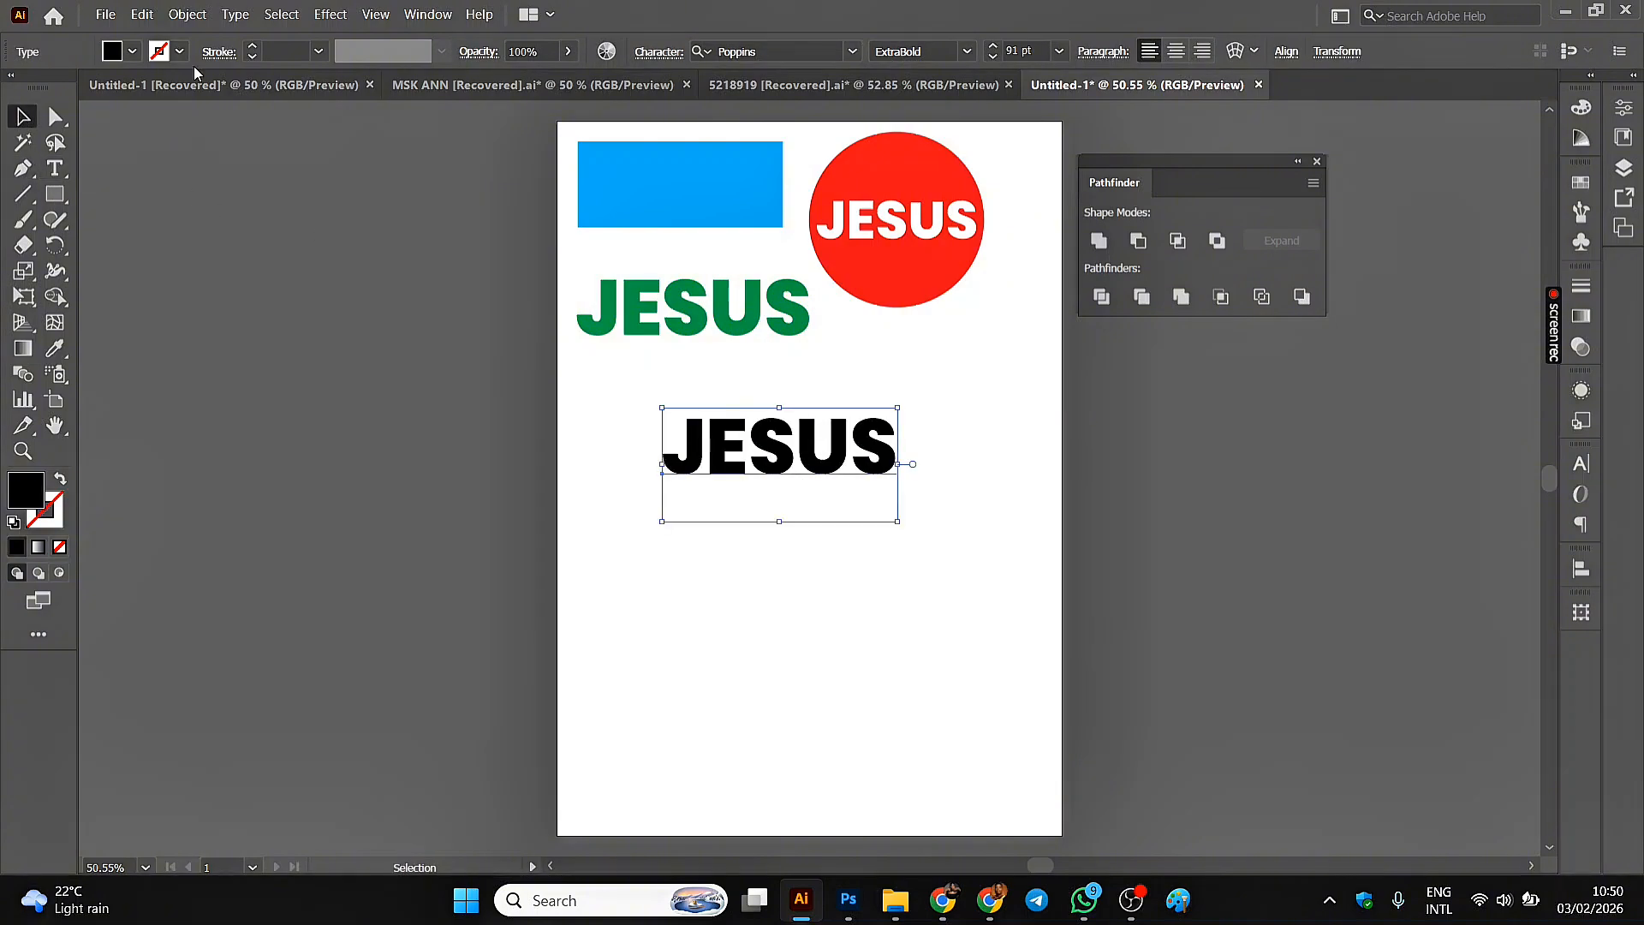
- Fill the new JESUS text with a light green swatch and shift it slightly to the left
{"action": "left_click", "coordinate": [133, 51]}
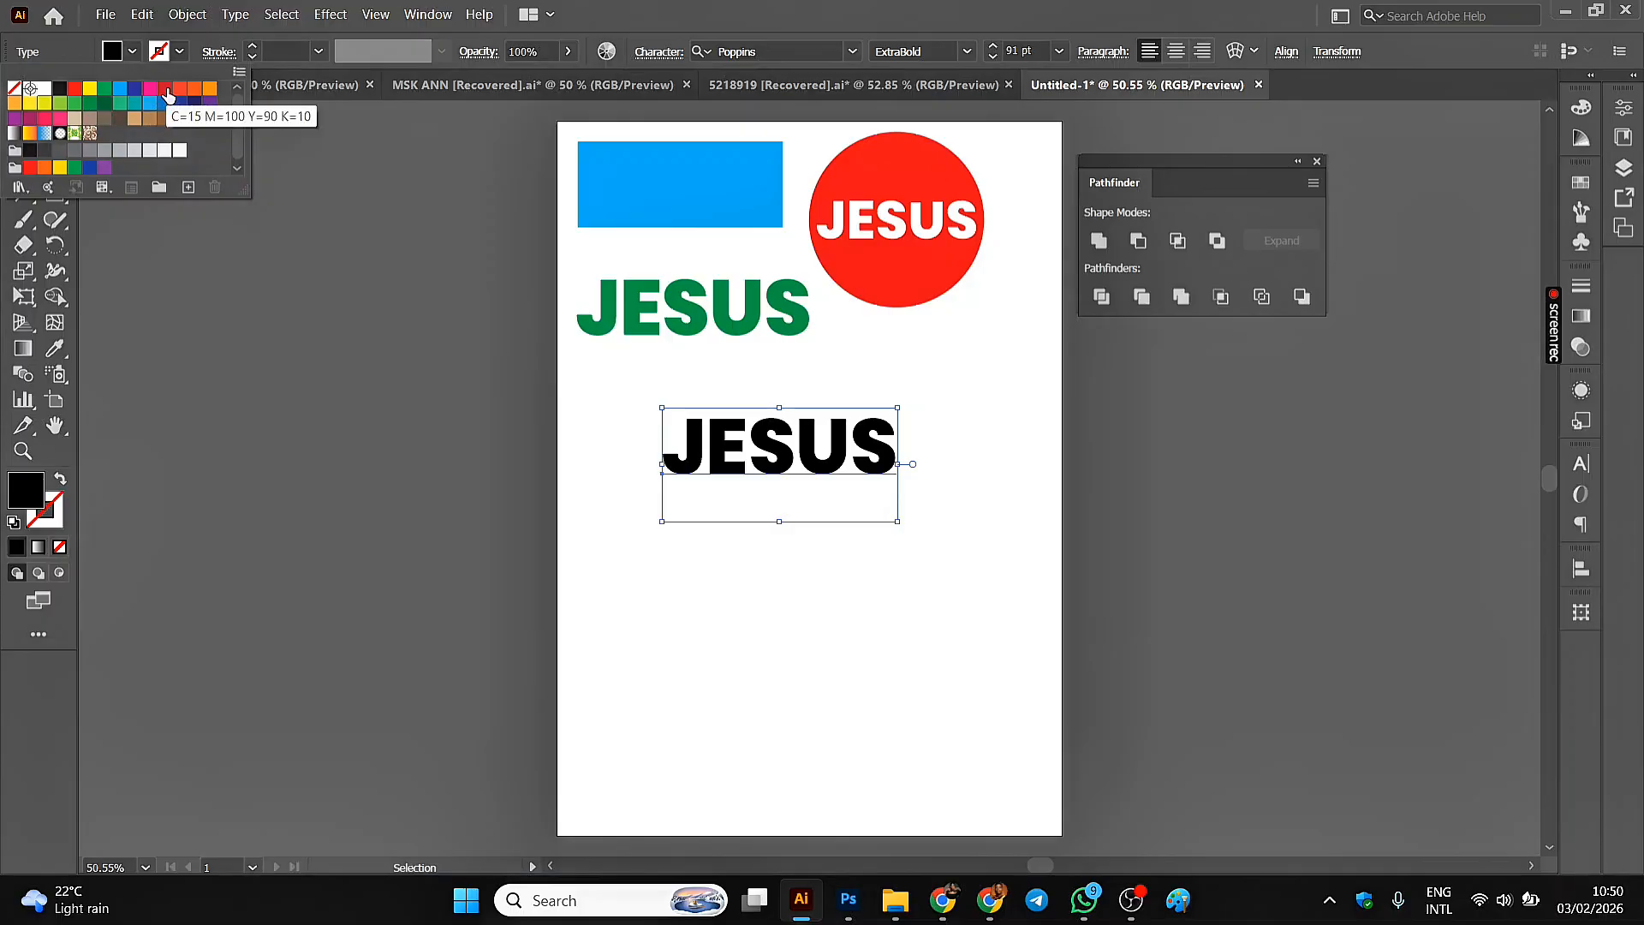
{"action": "left_click", "coordinate": [55, 109]}
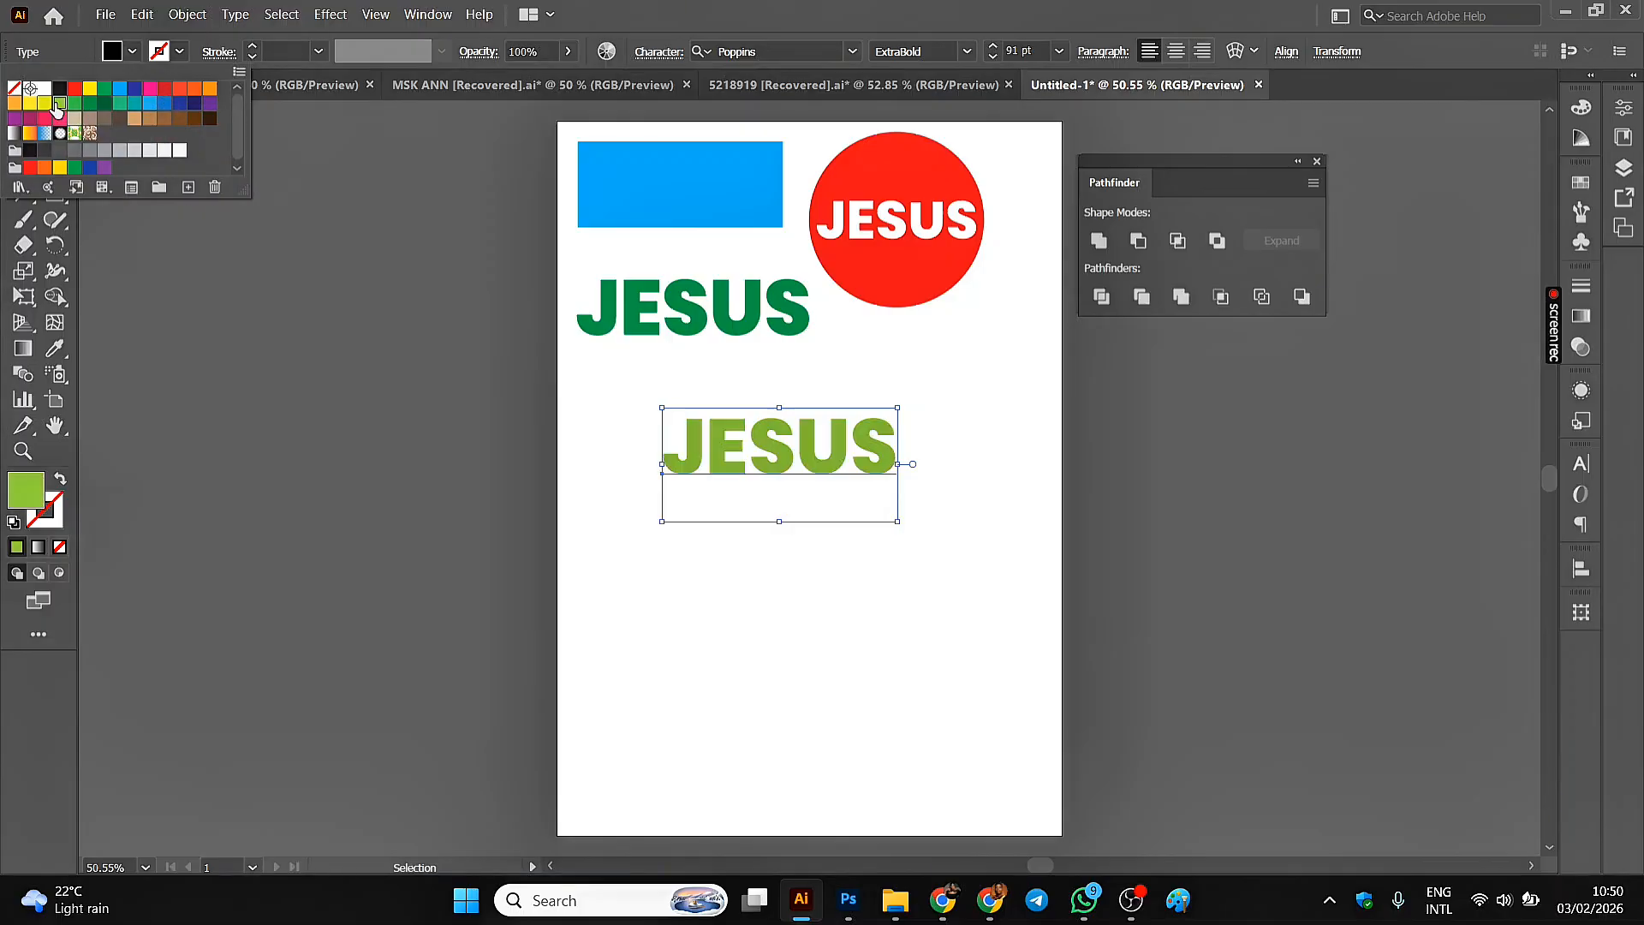
{"action": "left_click", "coordinate": [445, 382]}
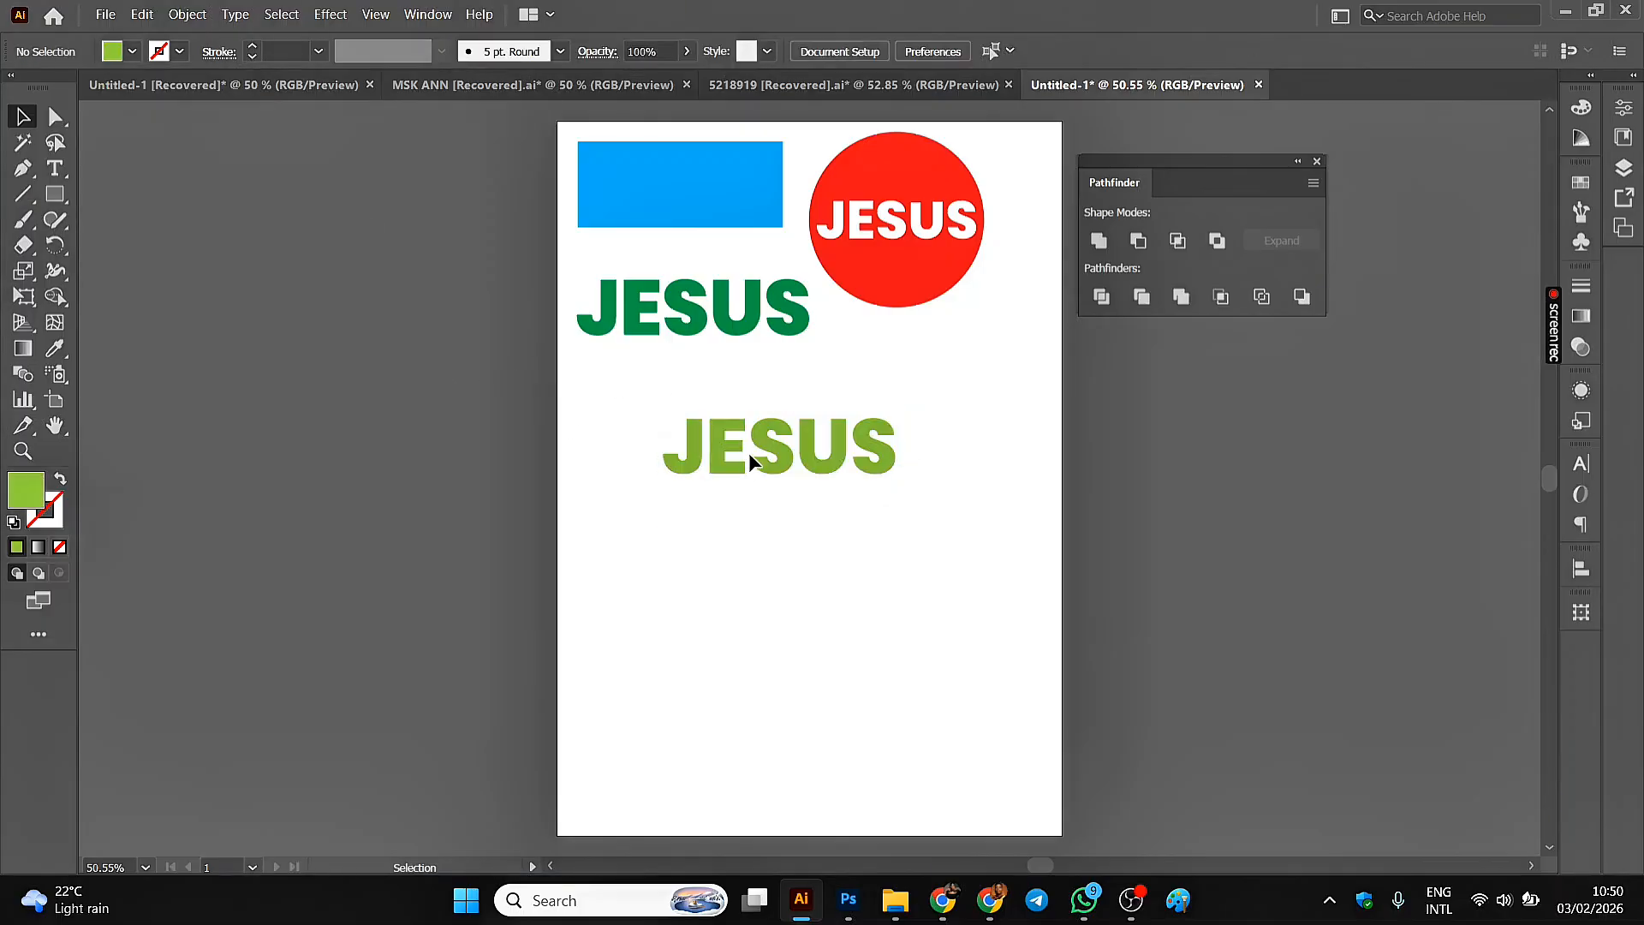
{"action": "left_click_drag", "start_coordinate": [747, 454], "coordinate": [706, 455]}
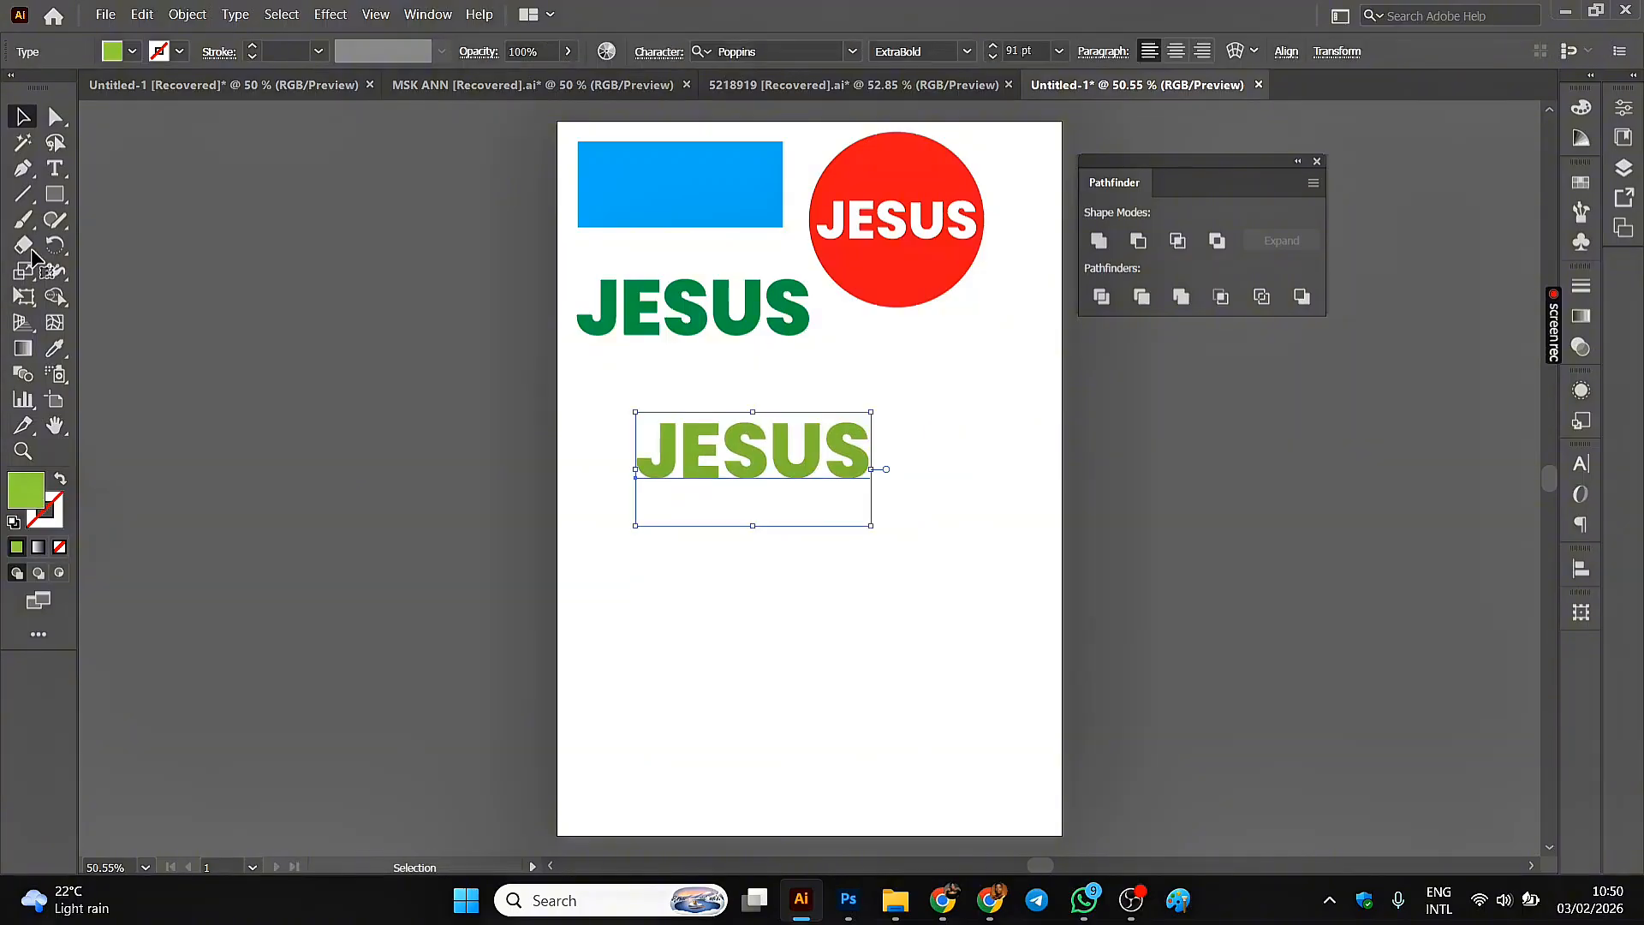
- Draw a light green rectangle over the new JESUS text, widen it to cover the first letter fully, and nudge it slightly upward
{"action": "left_click", "coordinate": [55, 195]}
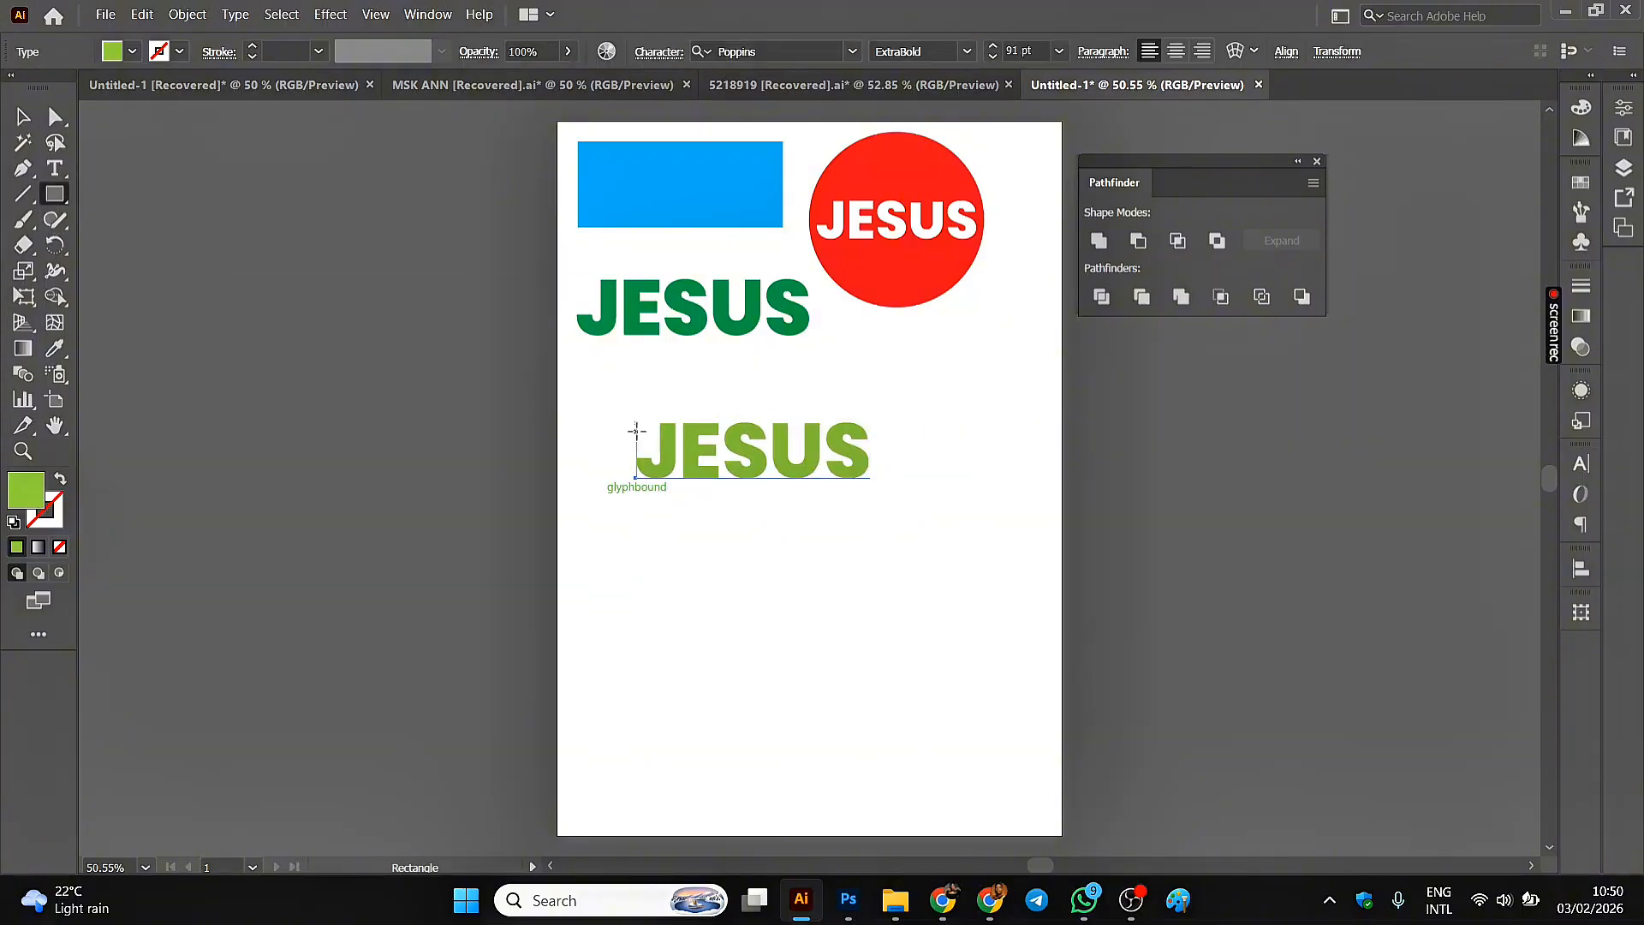
{"action": "mouse_move", "coordinate": [655, 418]}
{"action": "left_mouse_down"}
{"action": "mouse_move", "coordinate": [718, 477]}
{"action": "mouse_move", "coordinate": [873, 481]}
{"action": "left_mouse_up"}
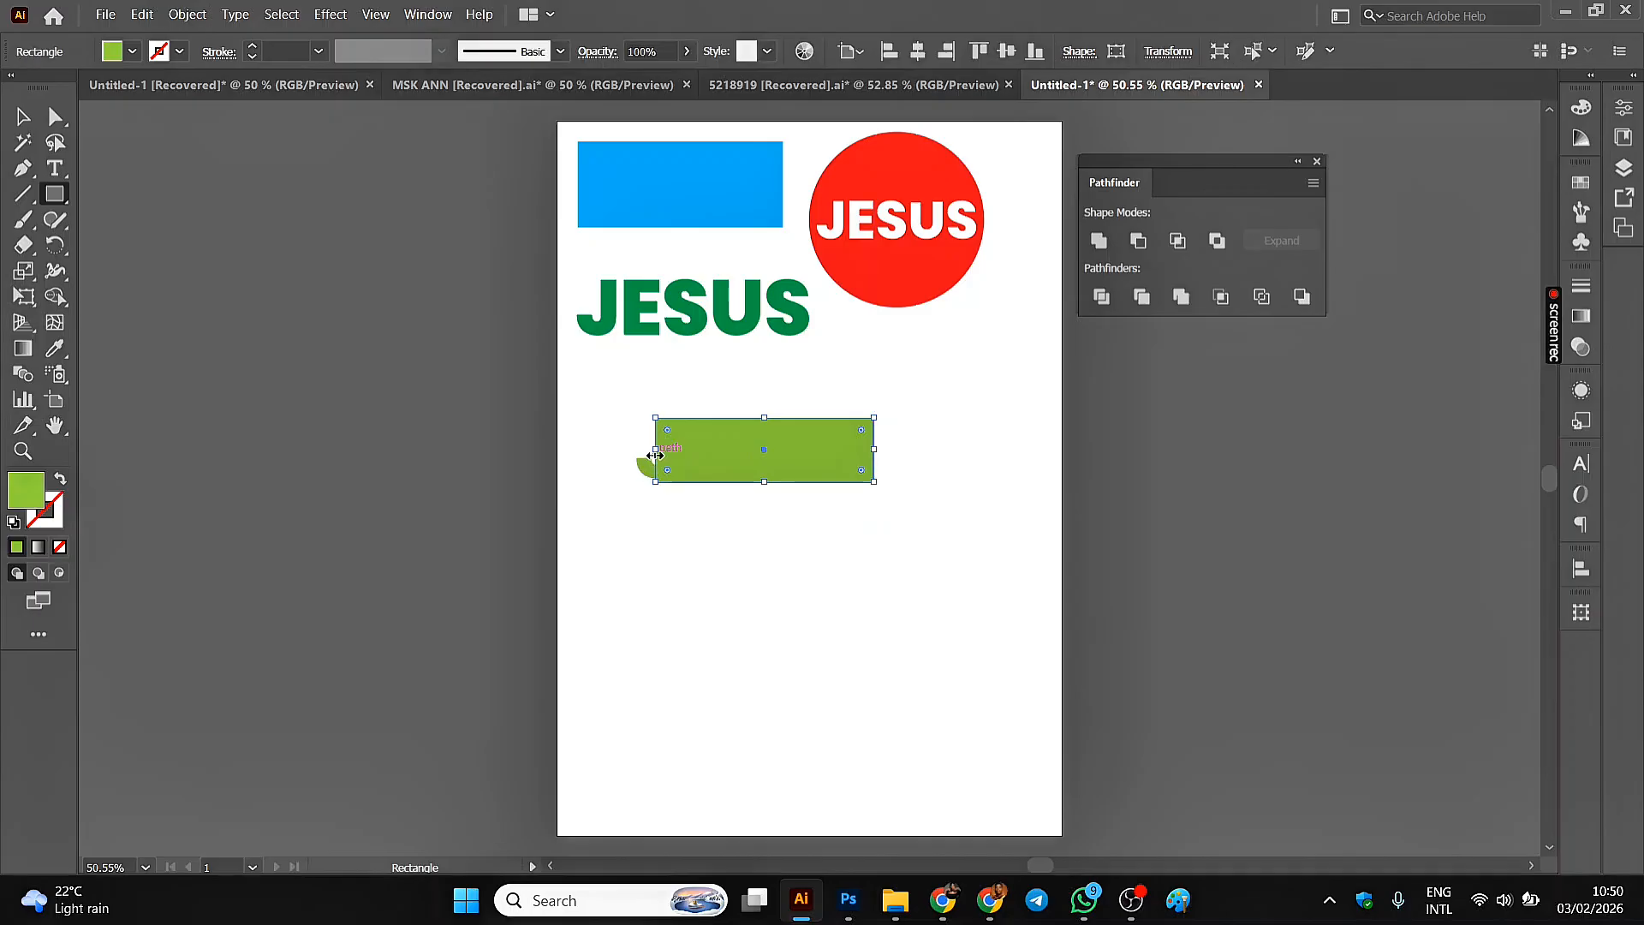
{"action": "left_click_drag", "start_coordinate": [655, 450], "coordinate": [636, 450]}
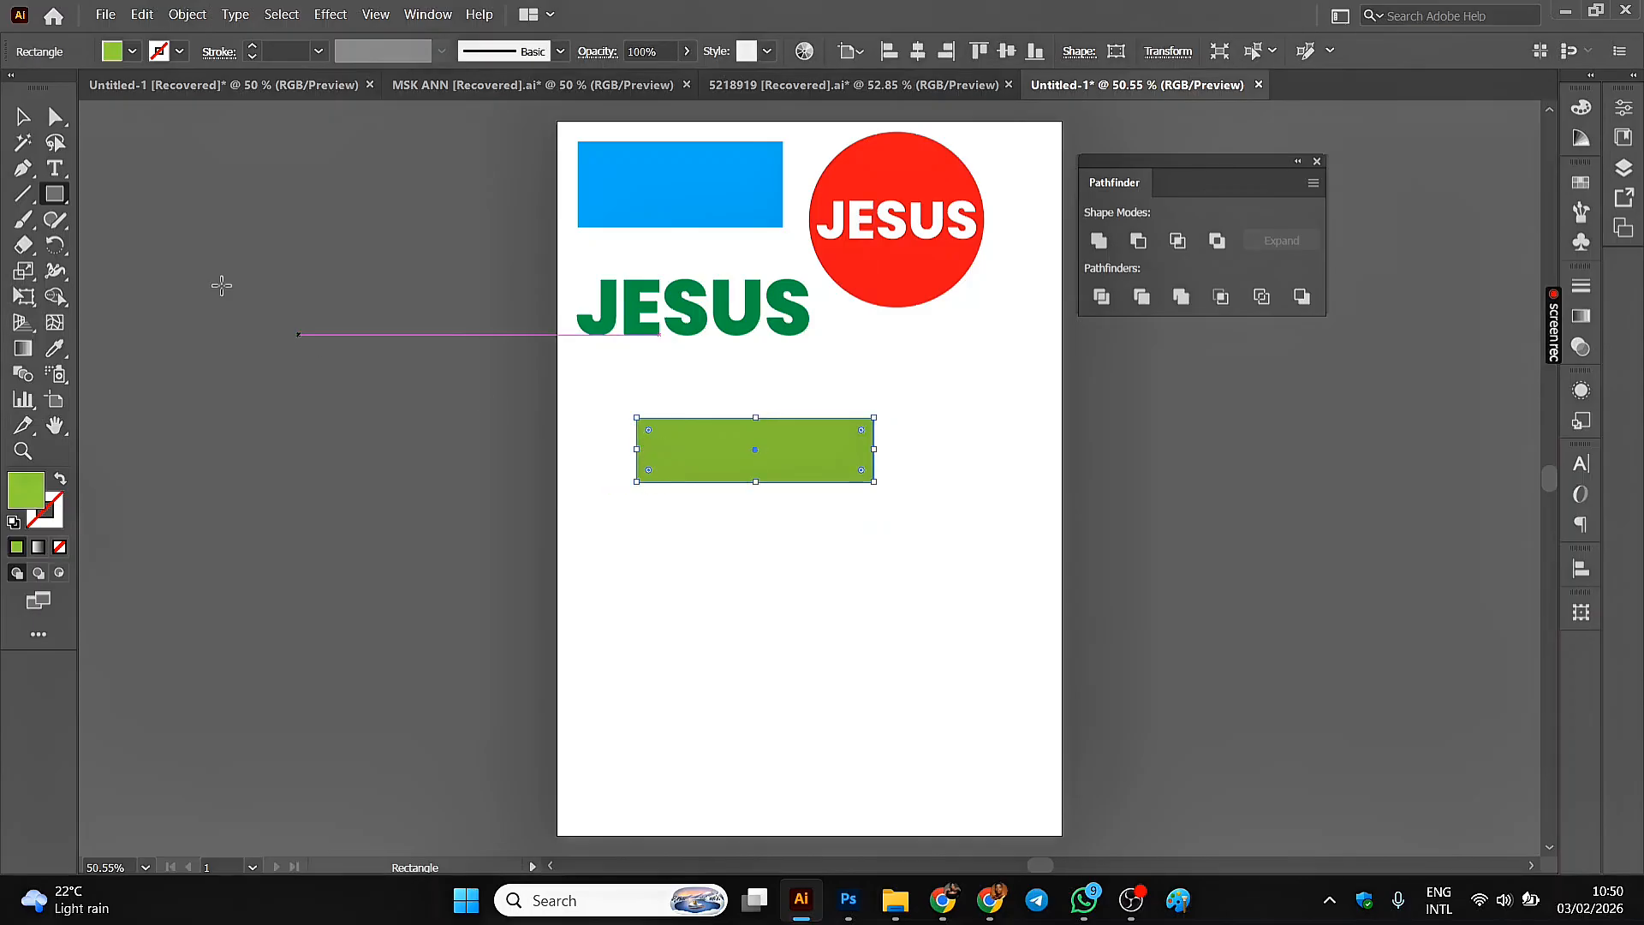
{"action": "left_click", "coordinate": [21, 122]}
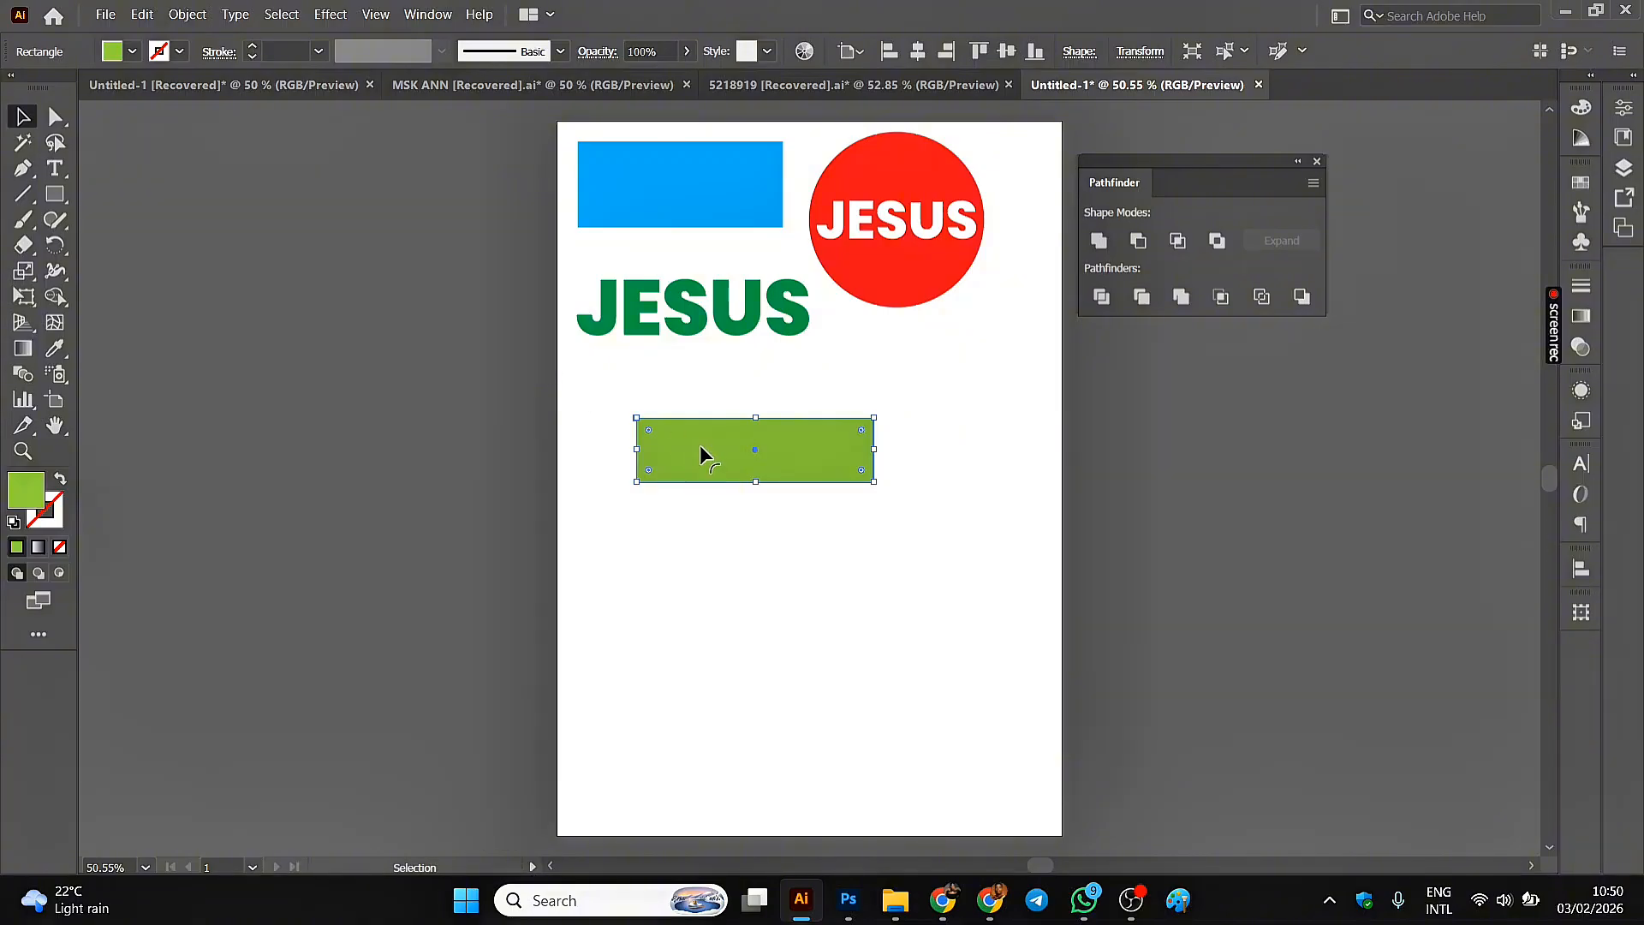
{"action": "mouse_move", "coordinate": [700, 449]}
{"action": "left_mouse_down"}
{"action": "mouse_move", "coordinate": [702, 480]}
{"action": "mouse_move", "coordinate": [699, 444]}
{"action": "left_mouse_up"}
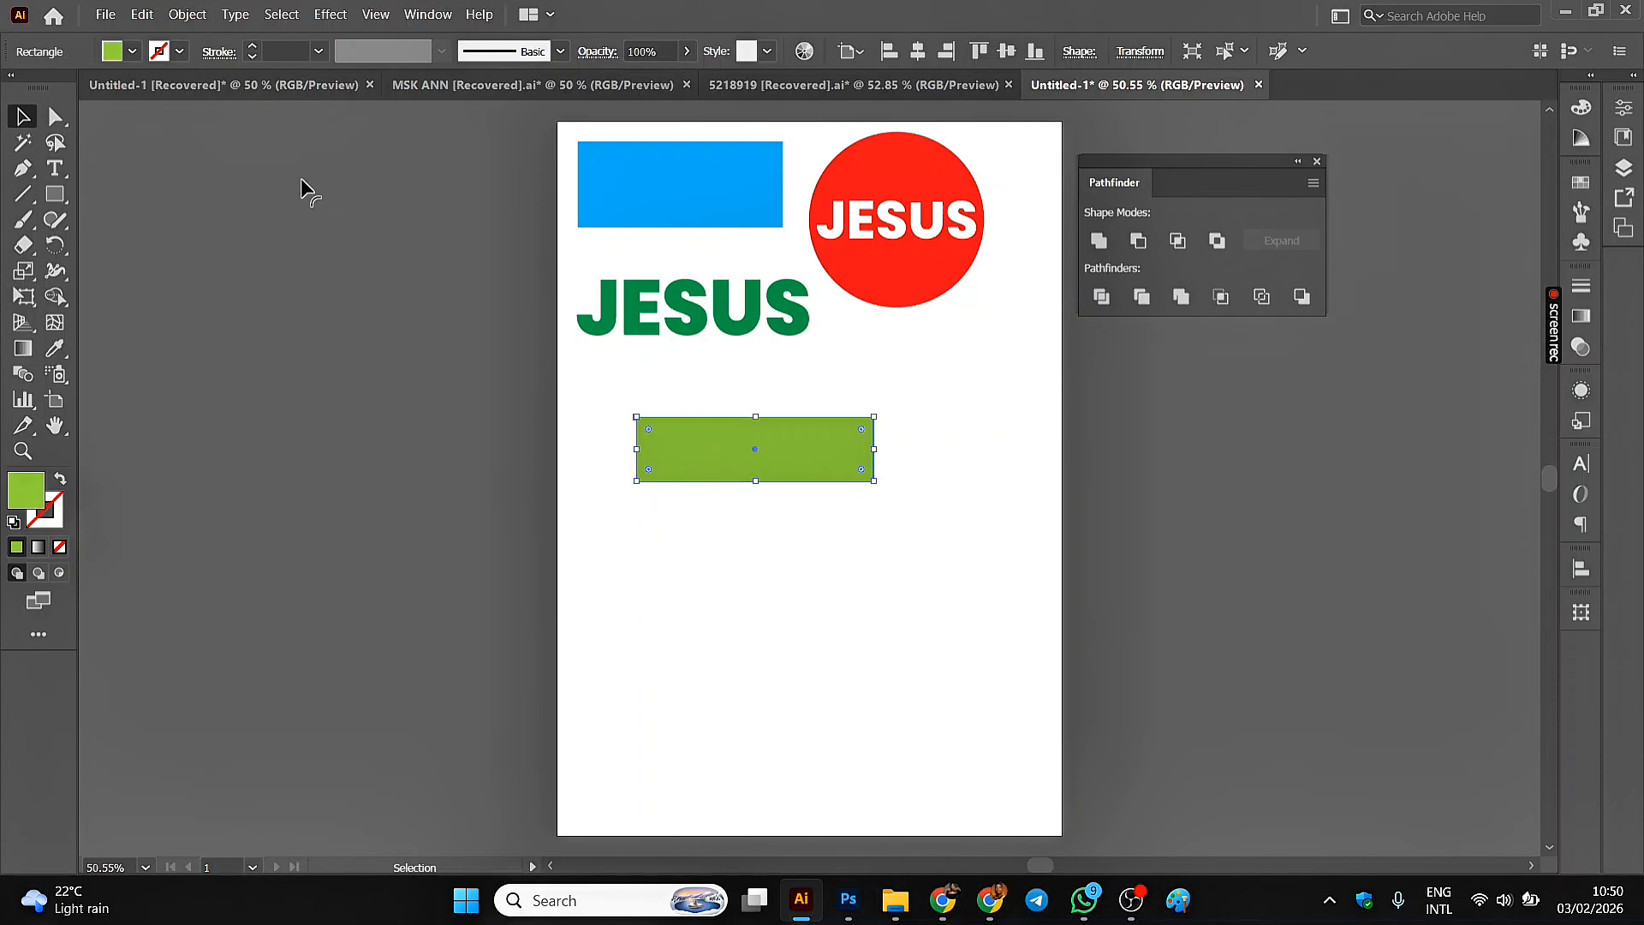
- Move the light green rectangle off the JESUS text beneath it and convert that text to outlines
{"action": "left_click_drag", "start_coordinate": [476, 376], "coordinate": [918, 538]}
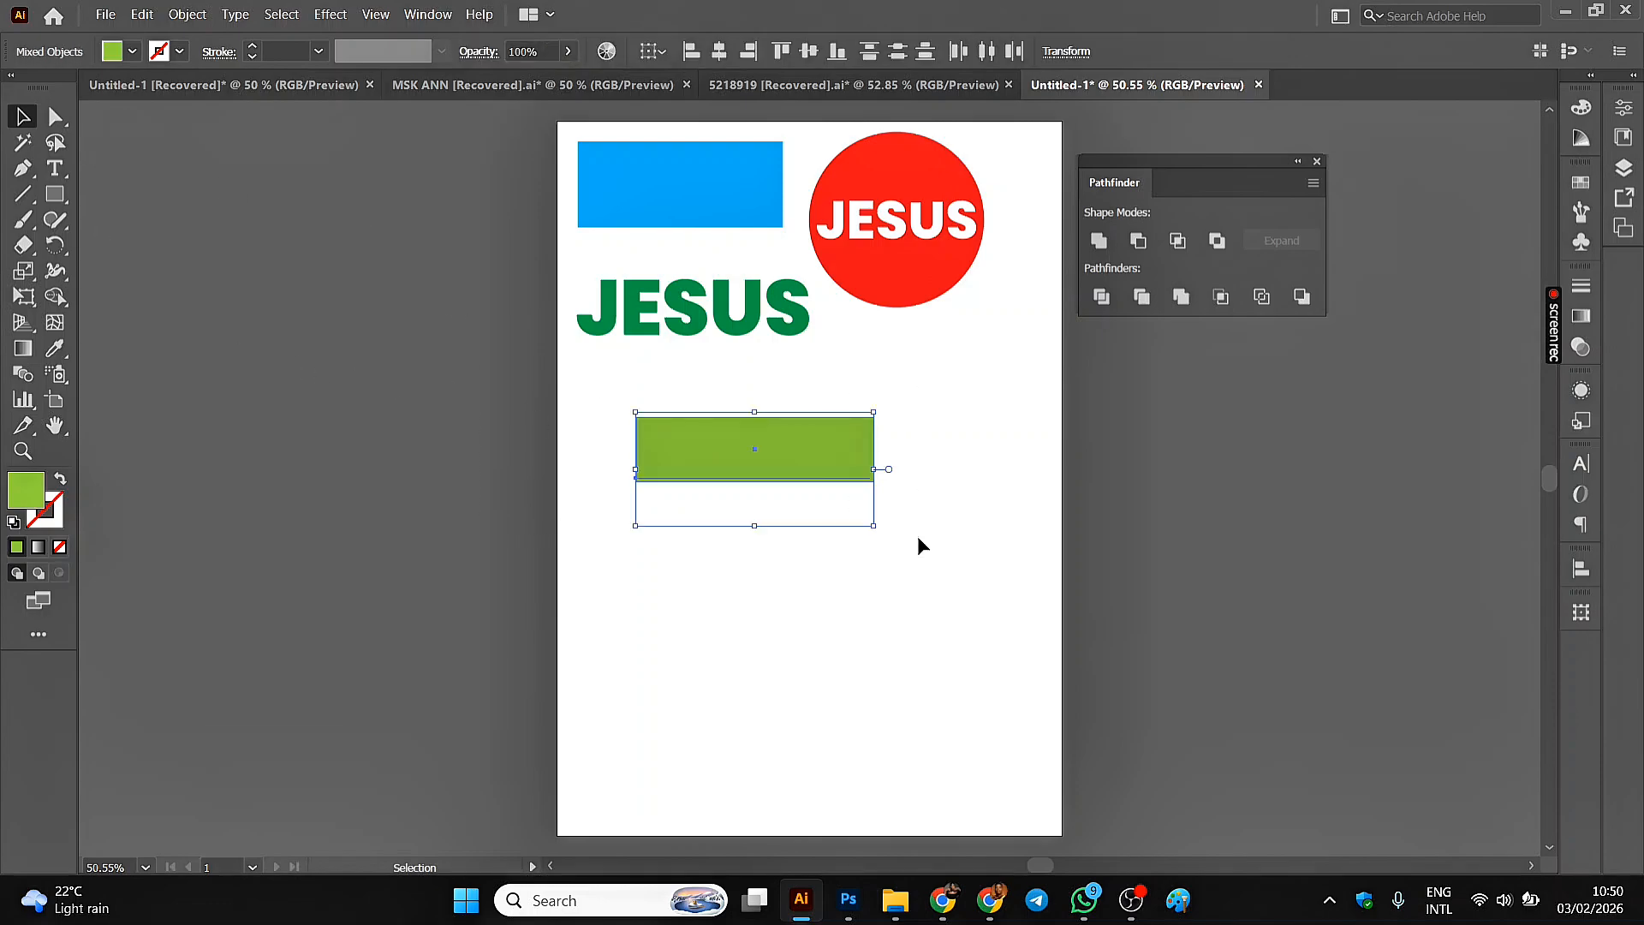
{"action": "left_click", "coordinate": [438, 441]}
{"action": "left_click_drag", "start_coordinate": [706, 438], "coordinate": [475, 428]}
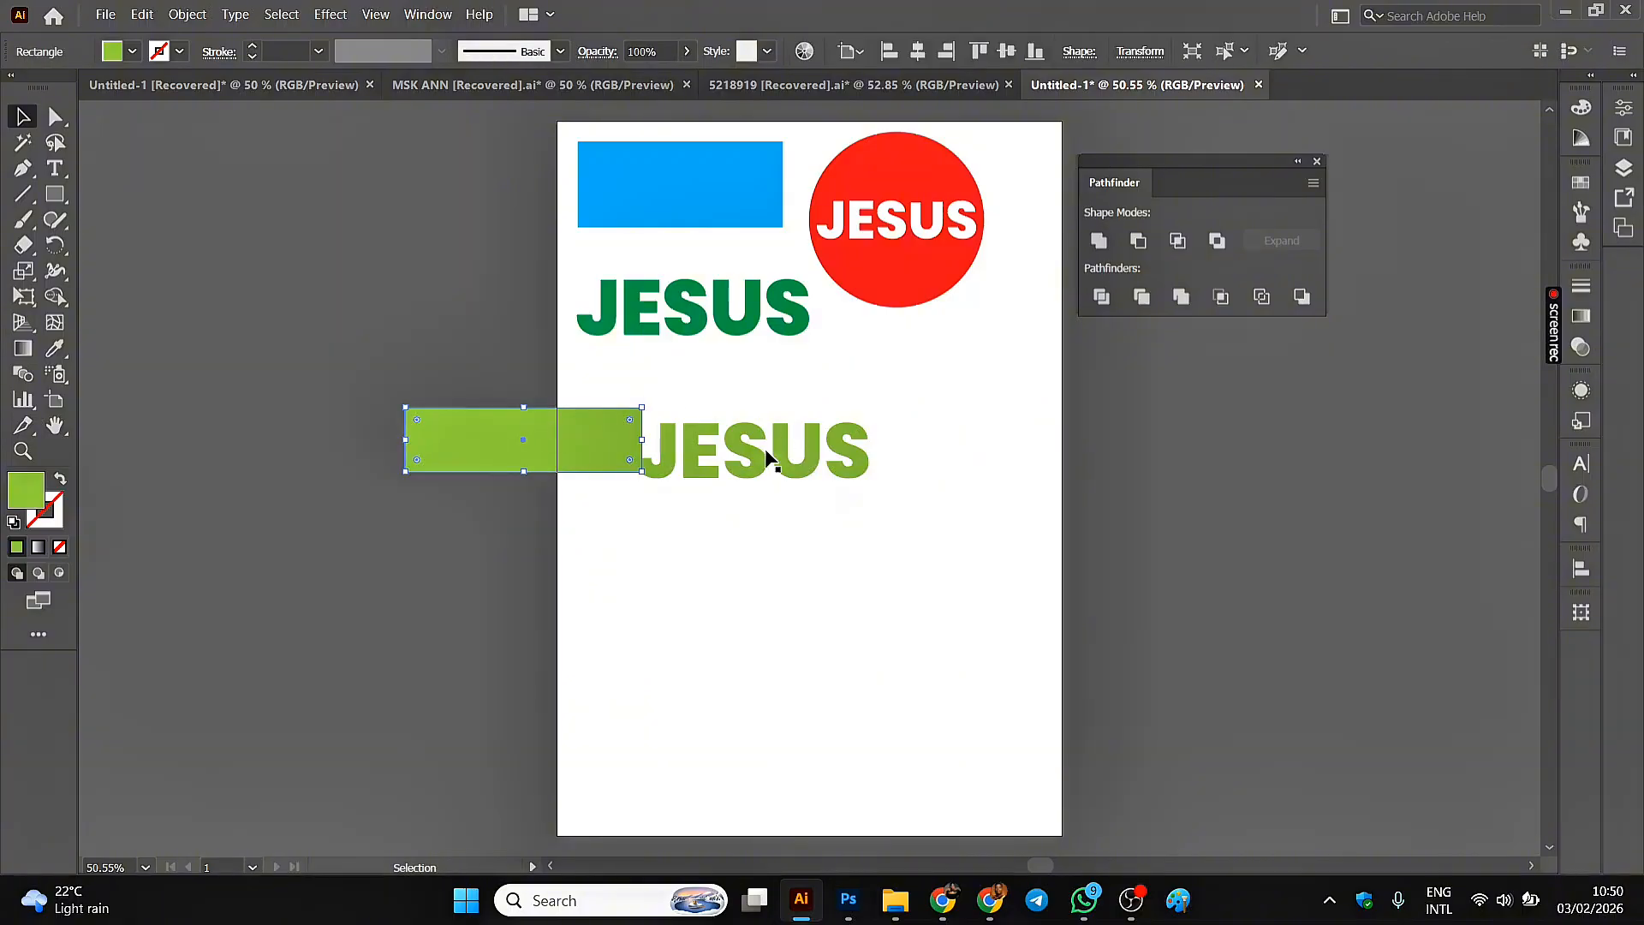
{"action": "left_click", "coordinate": [758, 462]}
{"action": "right_click", "coordinate": [747, 463]}
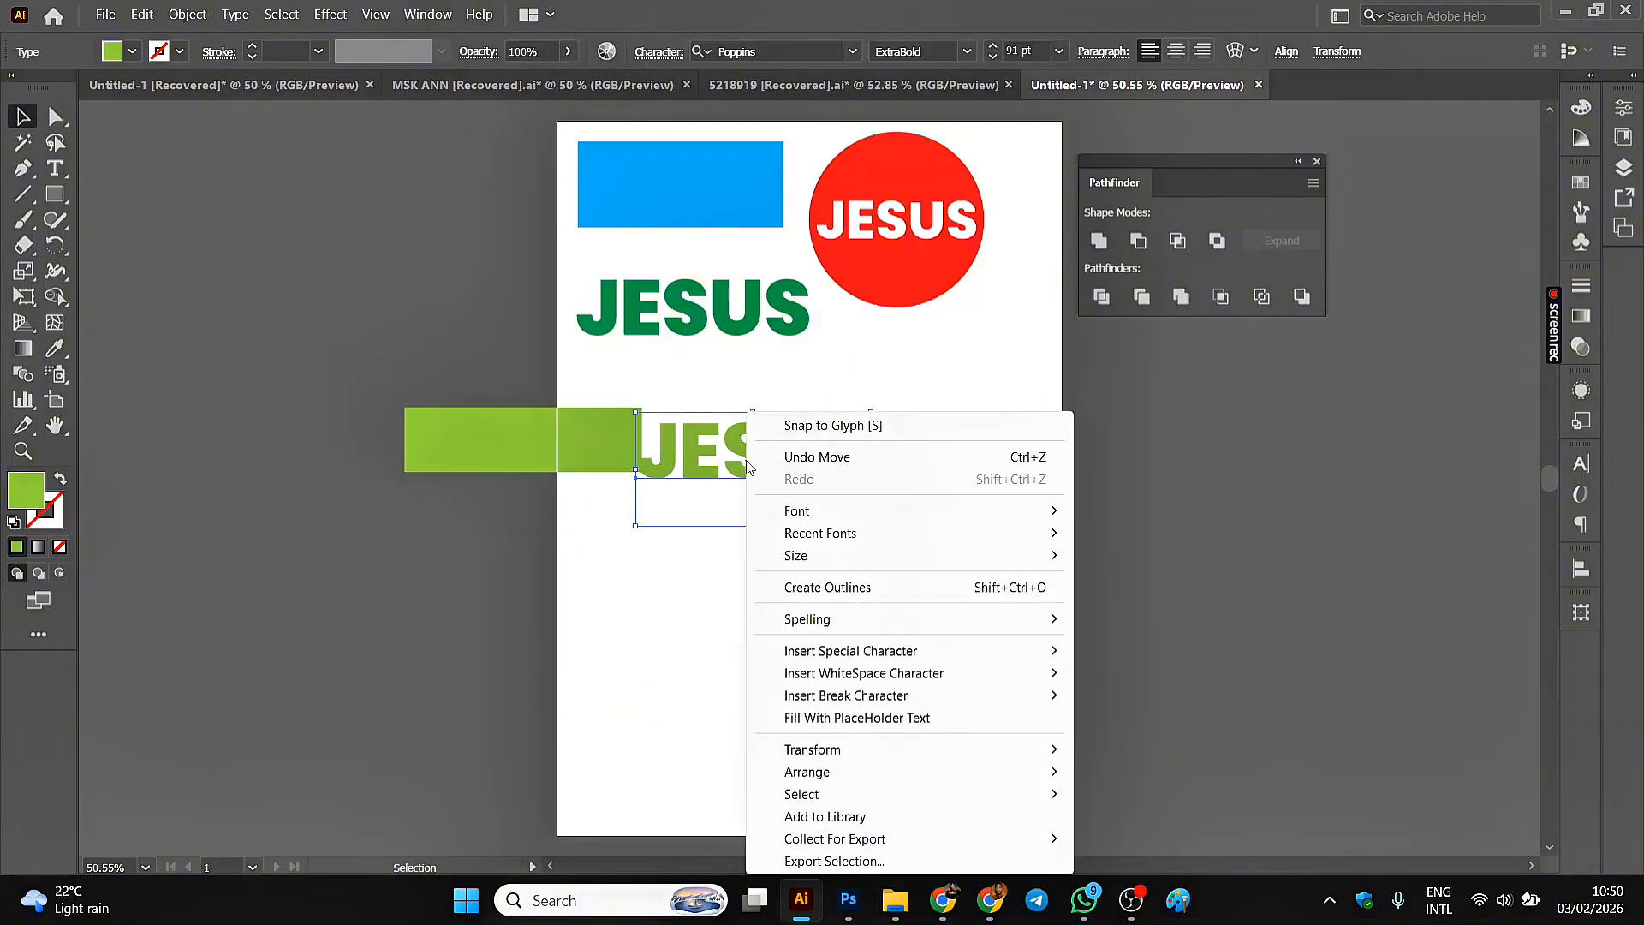
{"action": "left_click", "coordinate": [832, 589]}
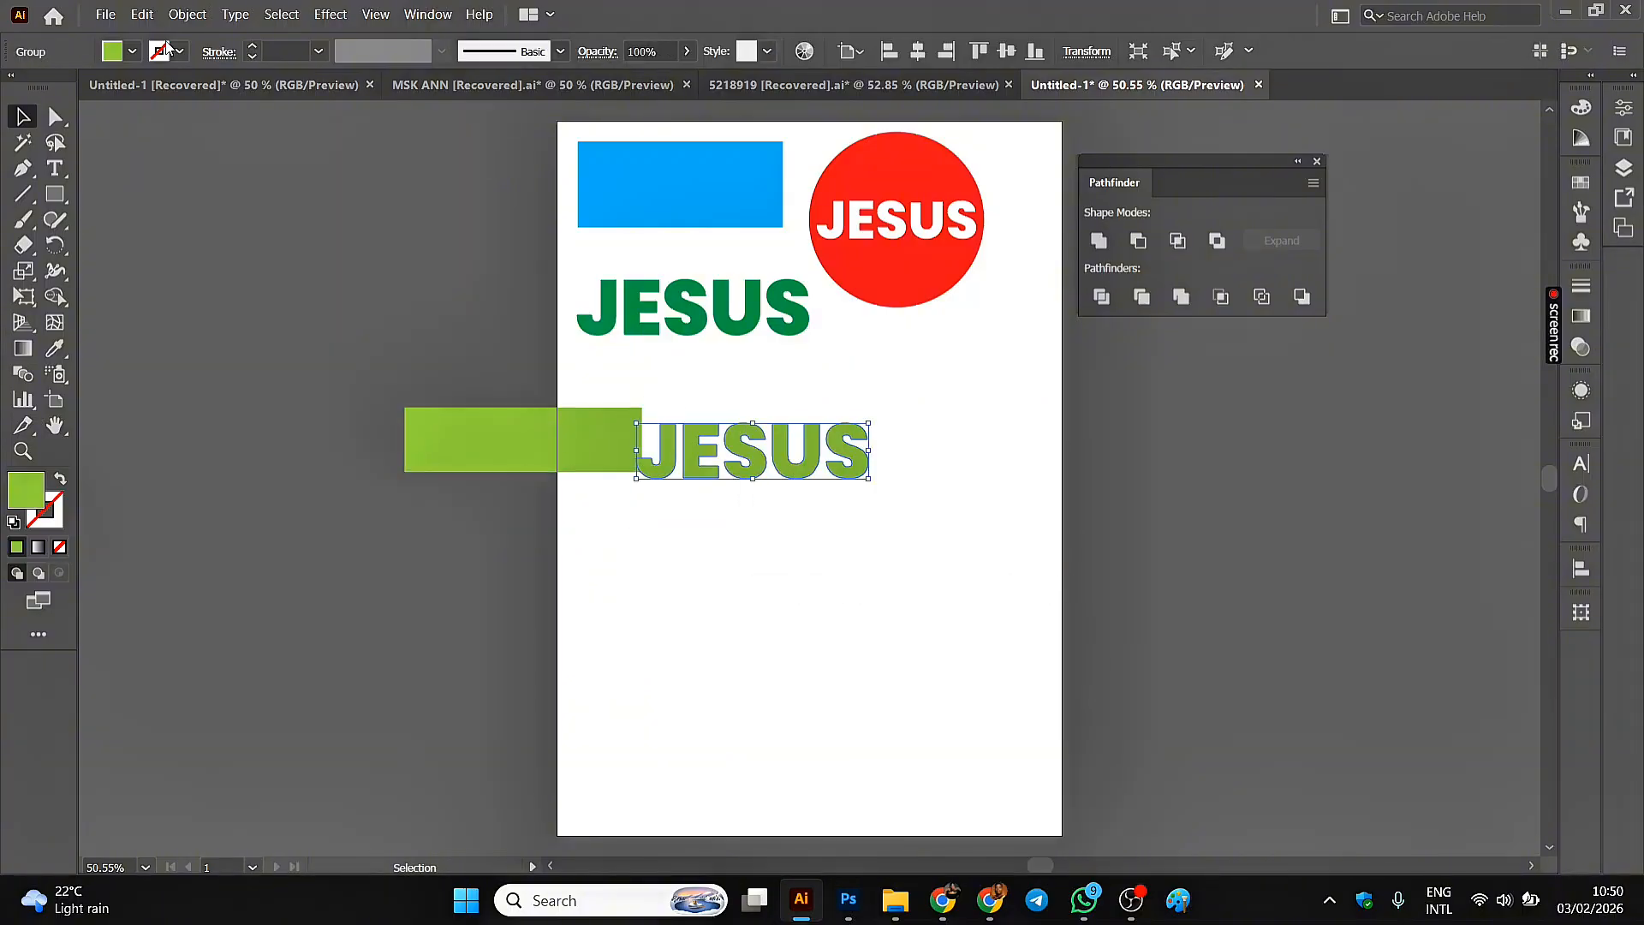
- Make a compound path from the outlined light green JESUS letters
{"action": "left_click", "coordinate": [186, 14]}
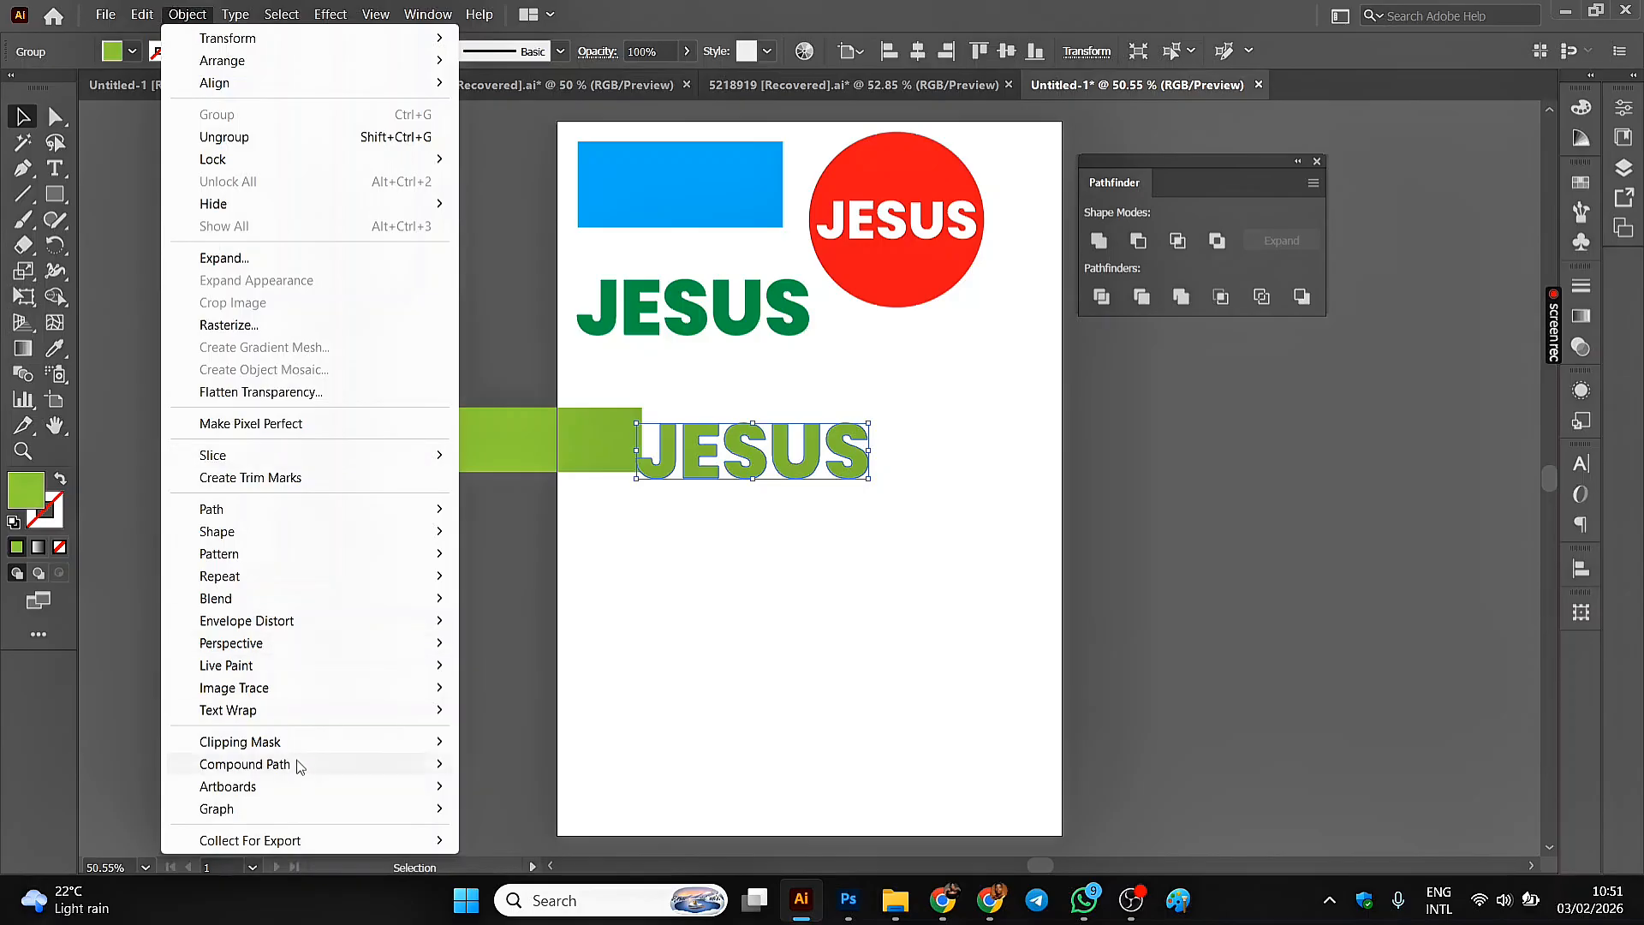
{"action": "mouse_move", "coordinate": [299, 765]}
{"action": "left_click", "coordinate": [507, 786]}
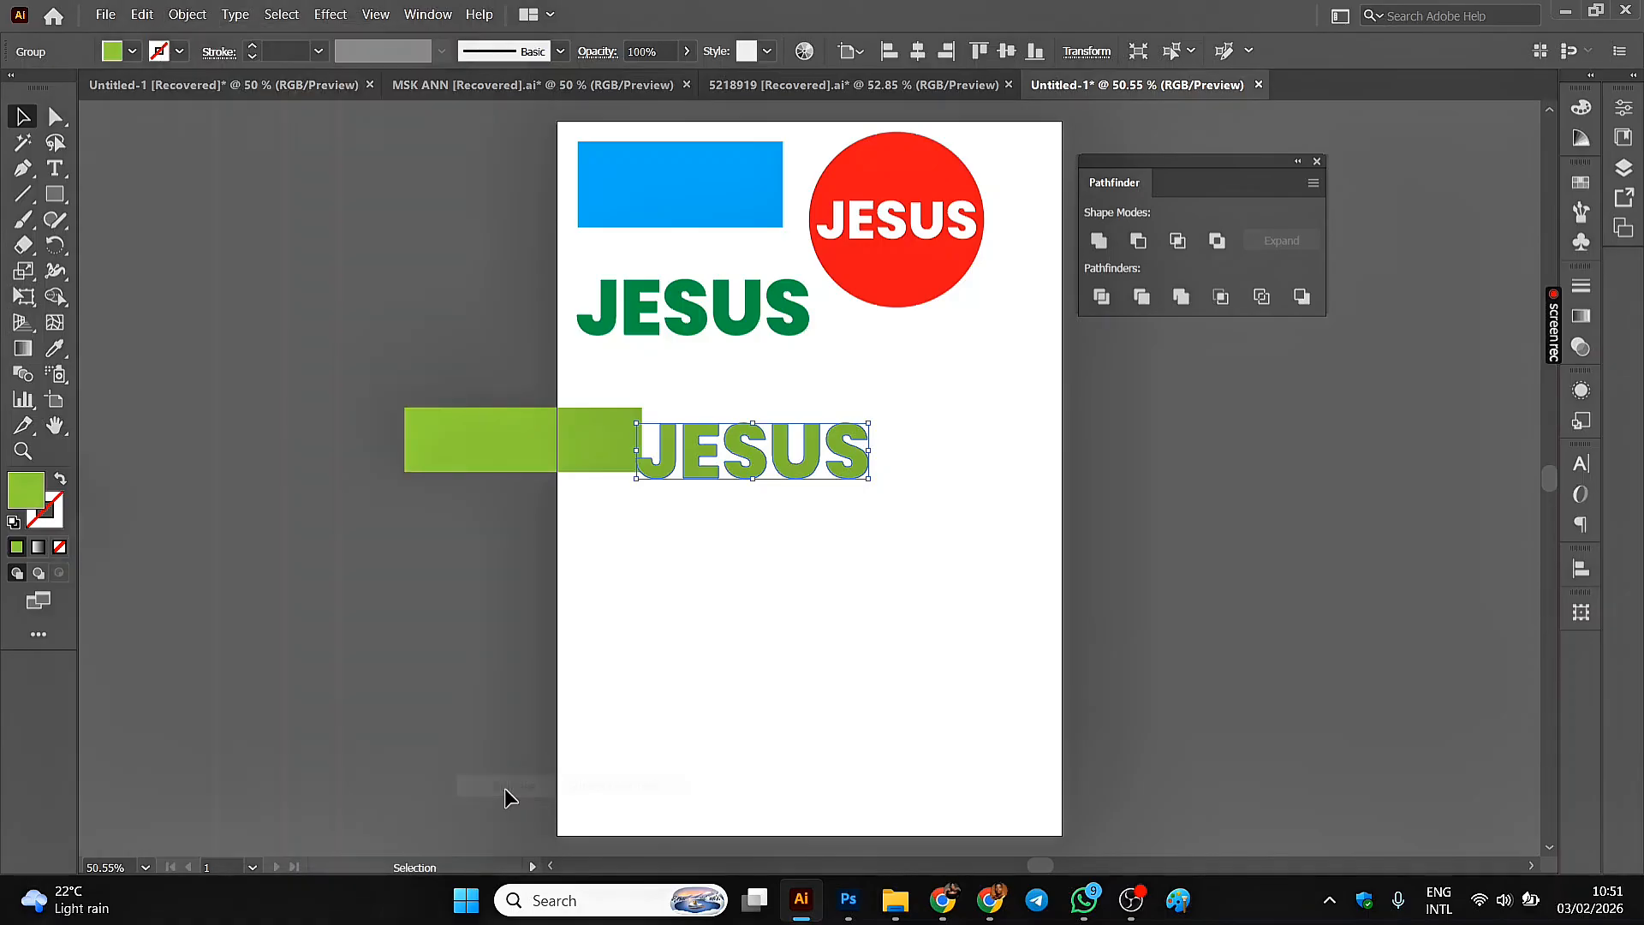
{"action": "left_click", "coordinate": [187, 15]}
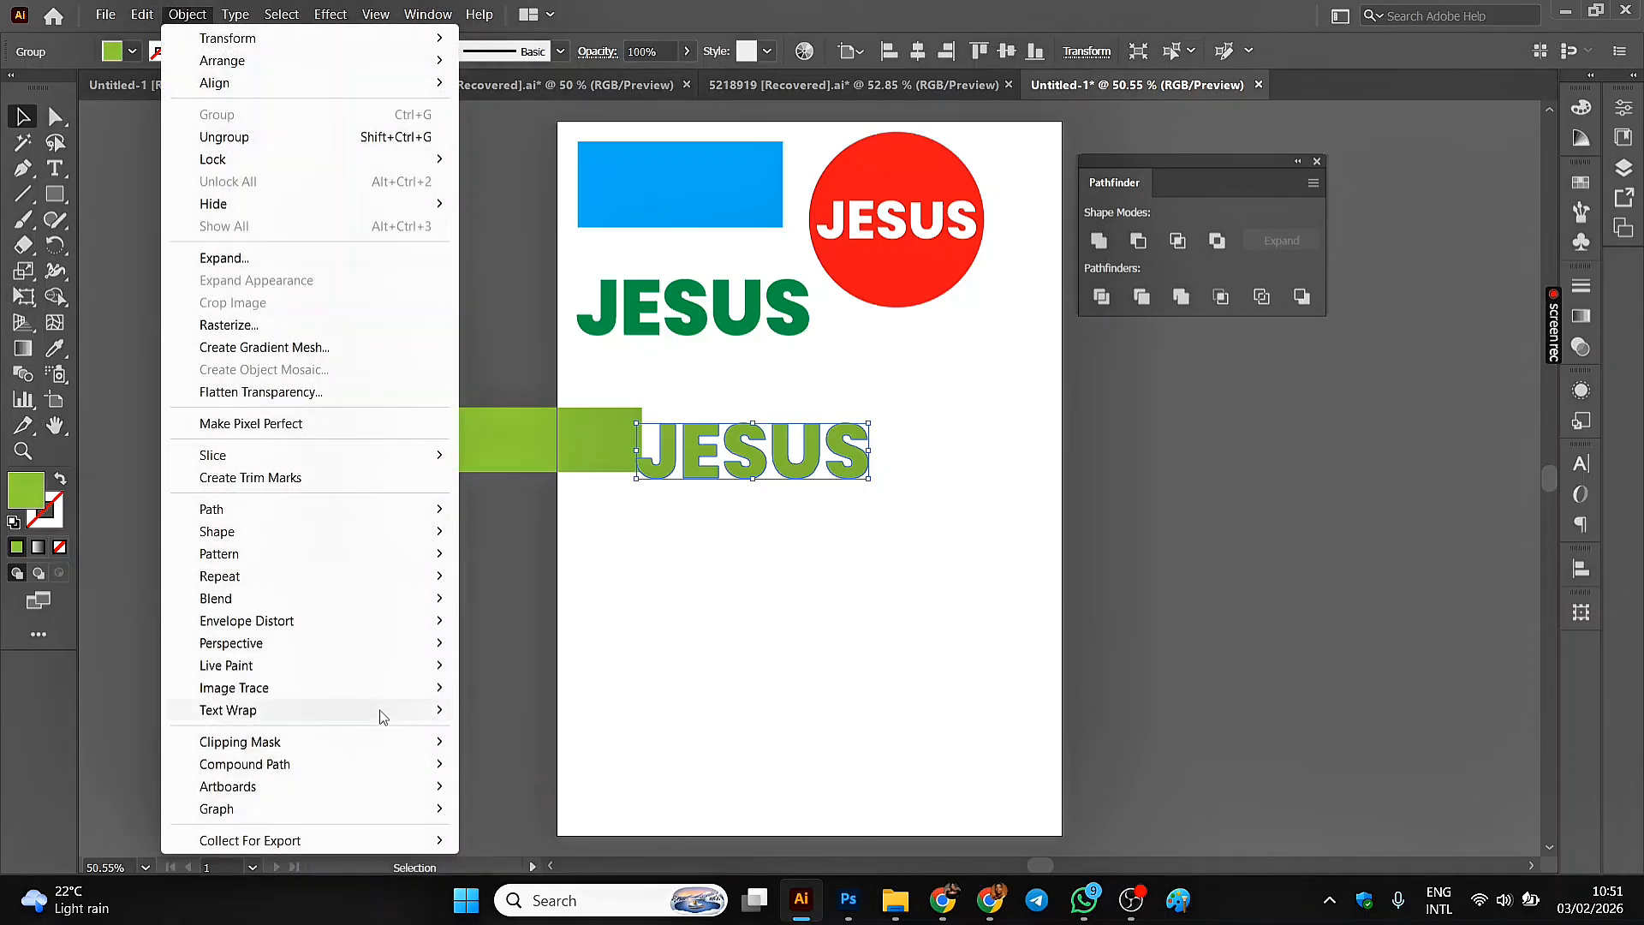
{"action": "mouse_move", "coordinate": [382, 764]}
{"action": "left_click", "coordinate": [500, 765]}
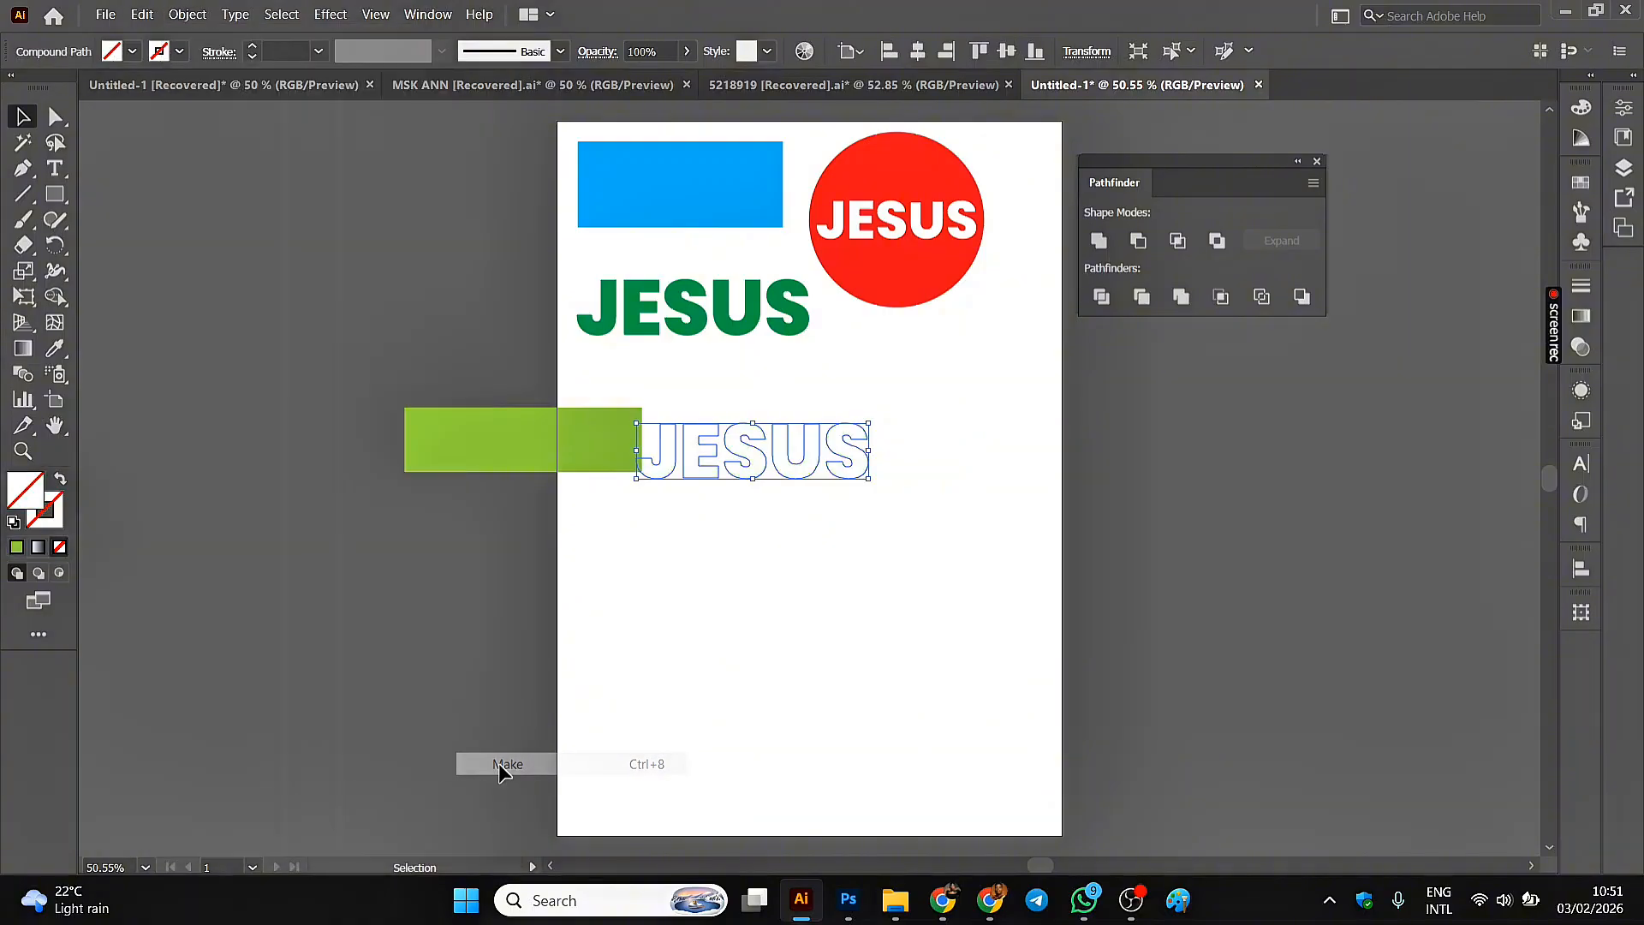
- Sample the light green rectangle's fill with the Eyedropper to color the JESUS compound path
{"action": "left_click", "coordinate": [54, 348]}
{"action": "left_click", "coordinate": [497, 446]}
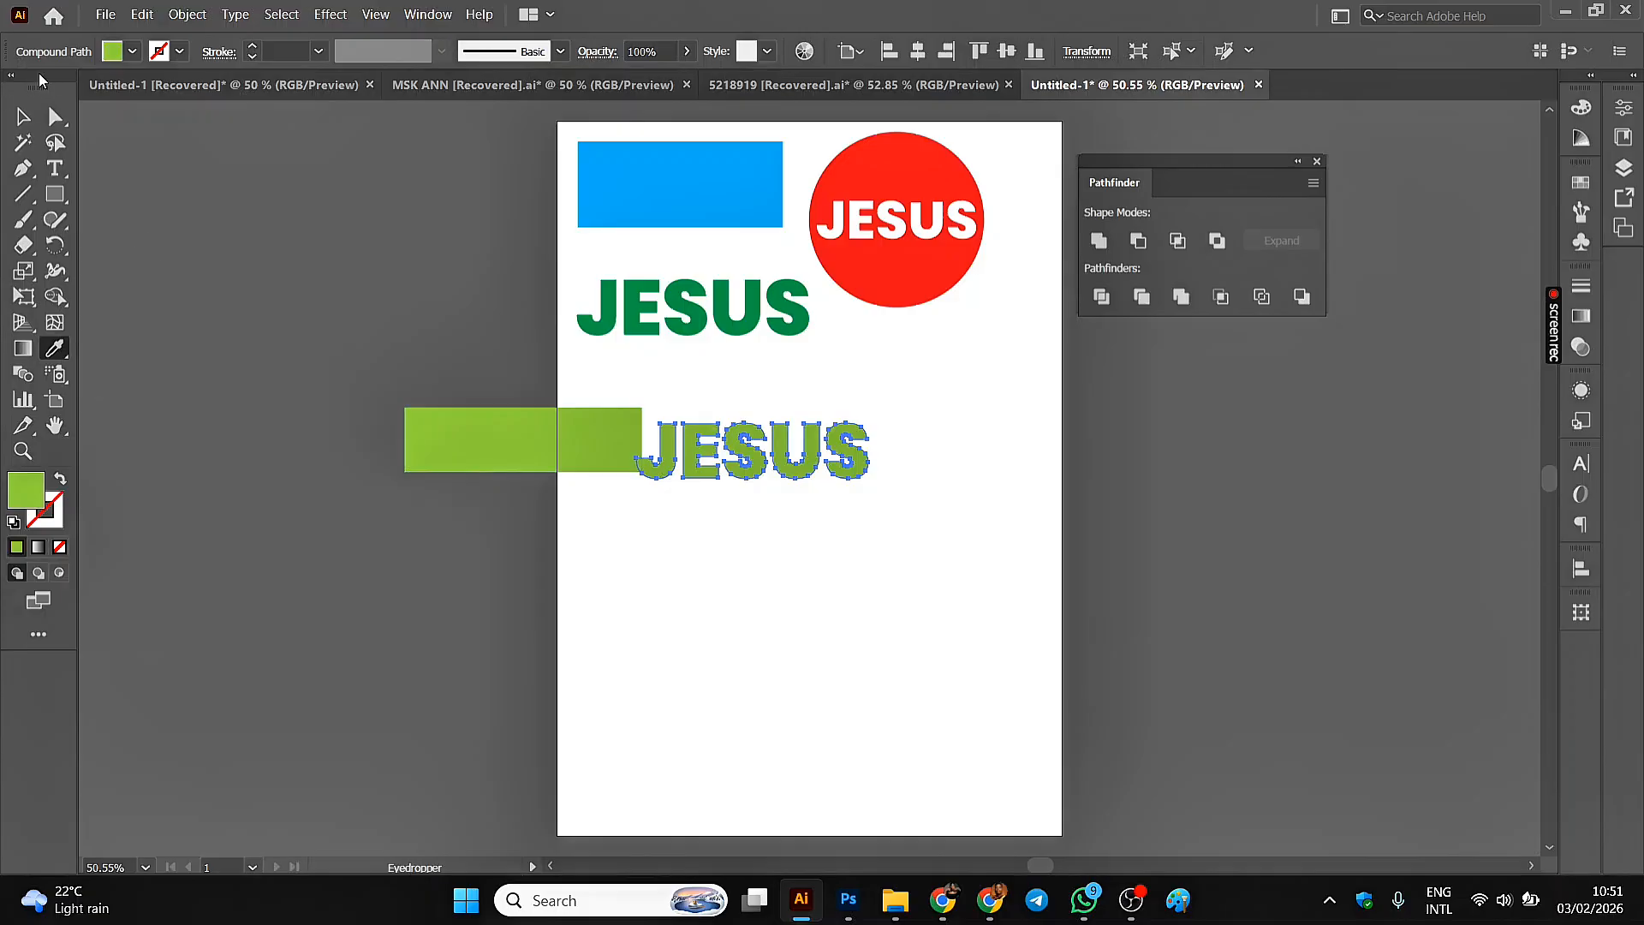
{"action": "left_click", "coordinate": [23, 117]}
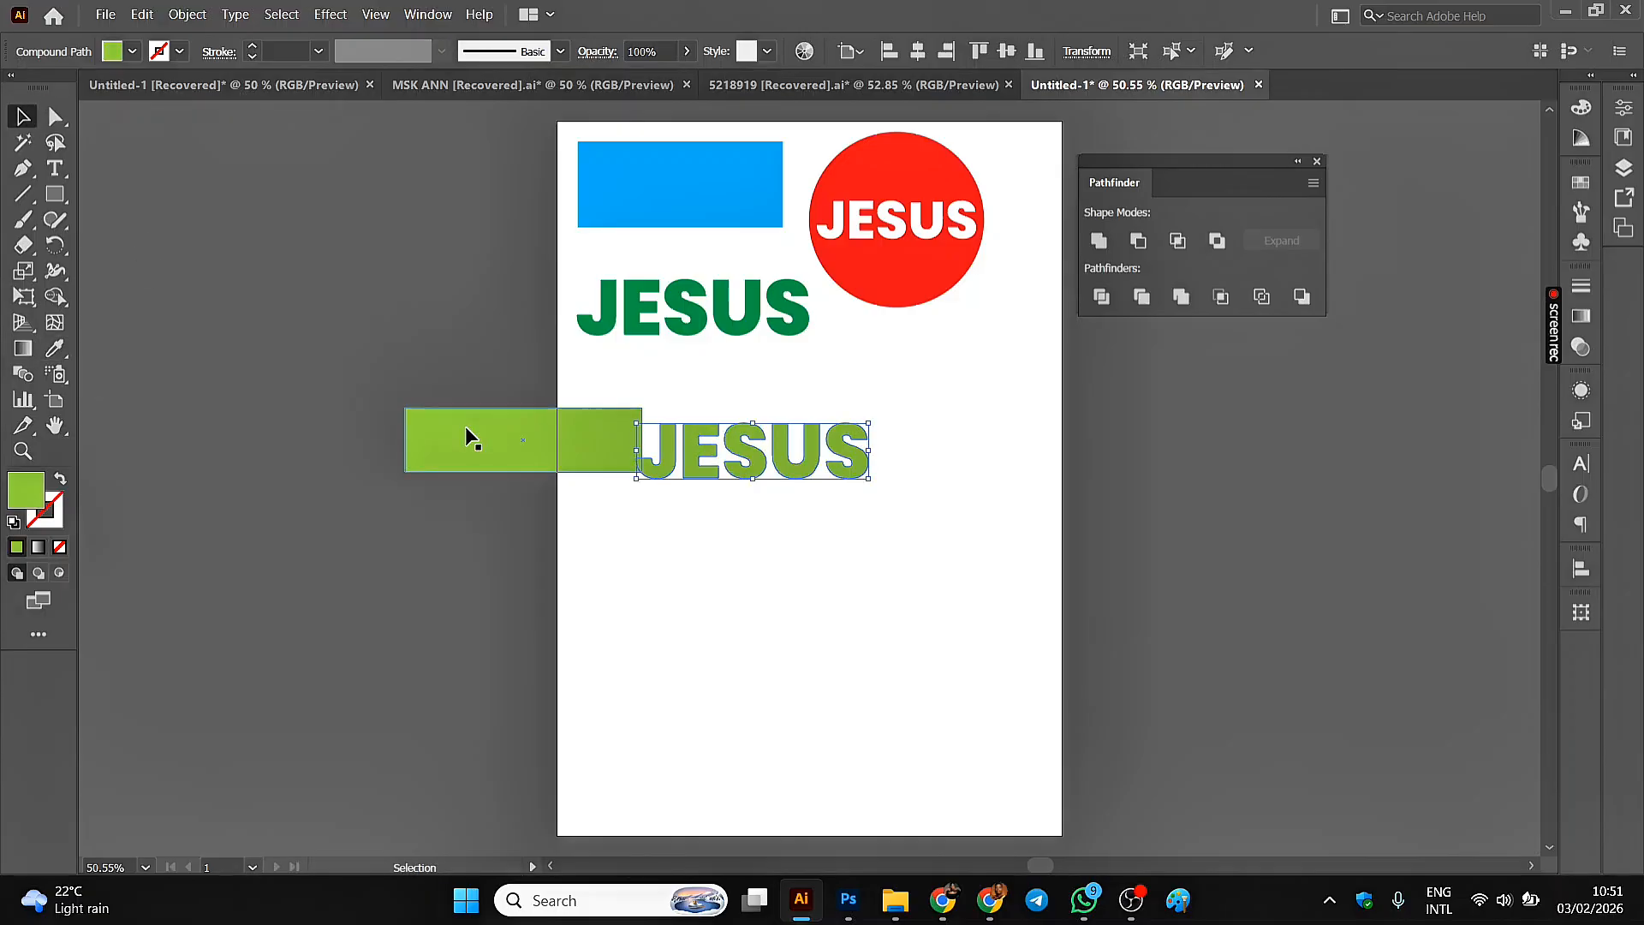
- Move the light green rectangle back over the JESUS compound path and combine both with the Exclude shape mode
{"action": "left_click_drag", "start_coordinate": [466, 428], "coordinate": [690, 438]}
{"action": "left_click", "coordinate": [587, 419]}
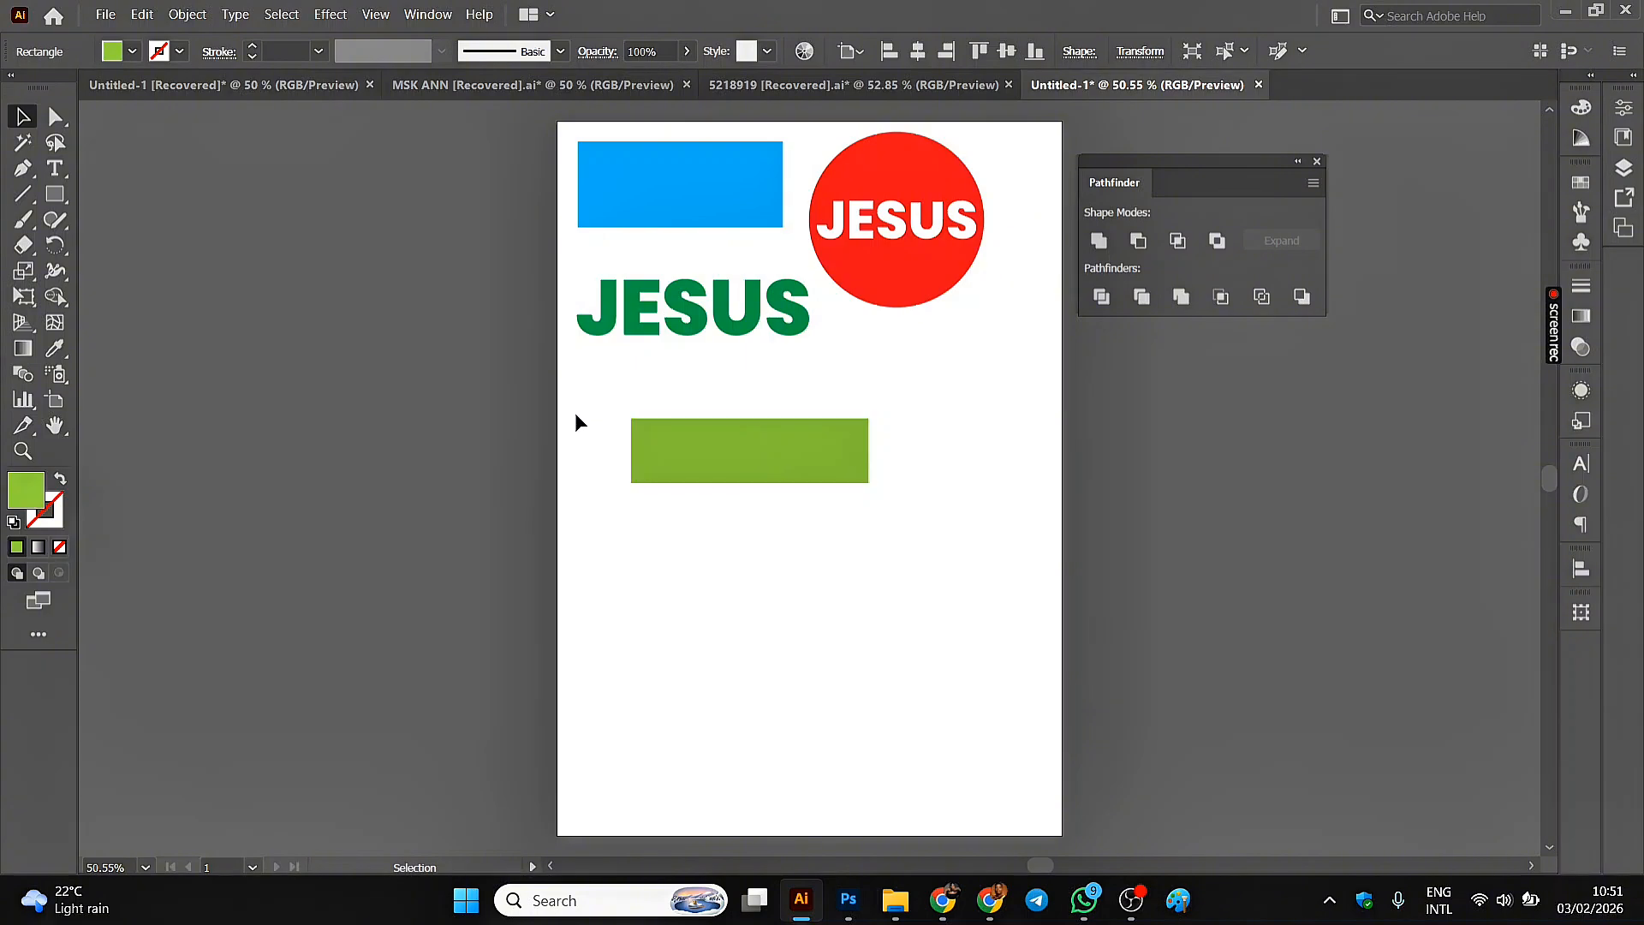
{"action": "left_click_drag", "start_coordinate": [582, 385], "coordinate": [919, 493]}
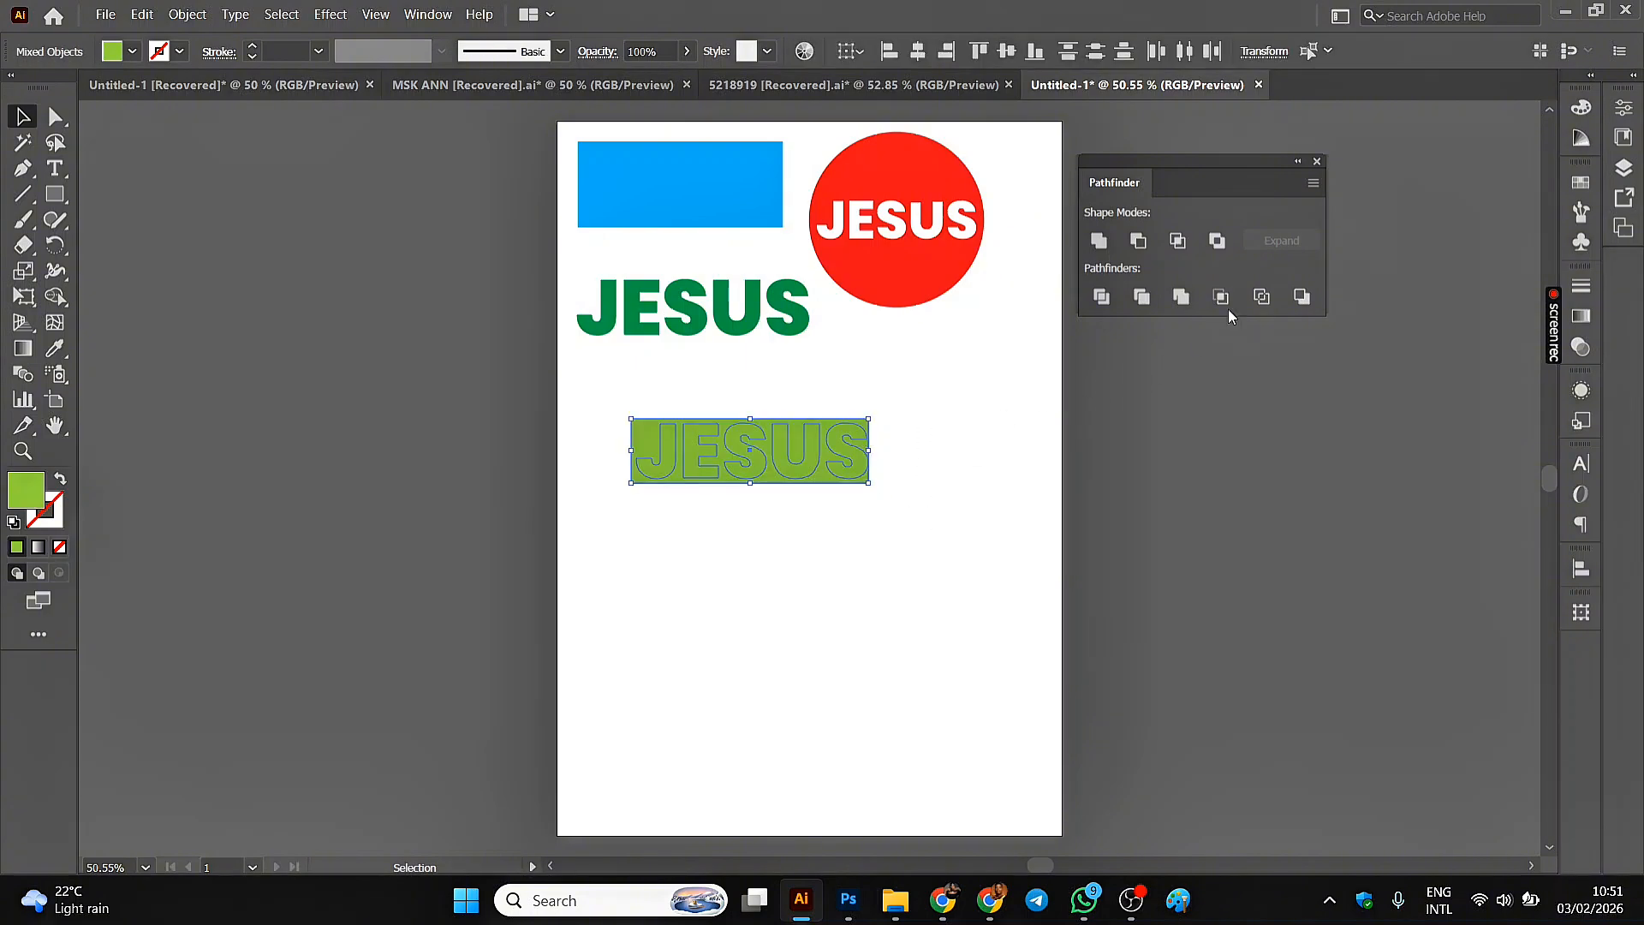
{"action": "left_click", "coordinate": [1217, 240]}
{"action": "left_click", "coordinate": [460, 417]}
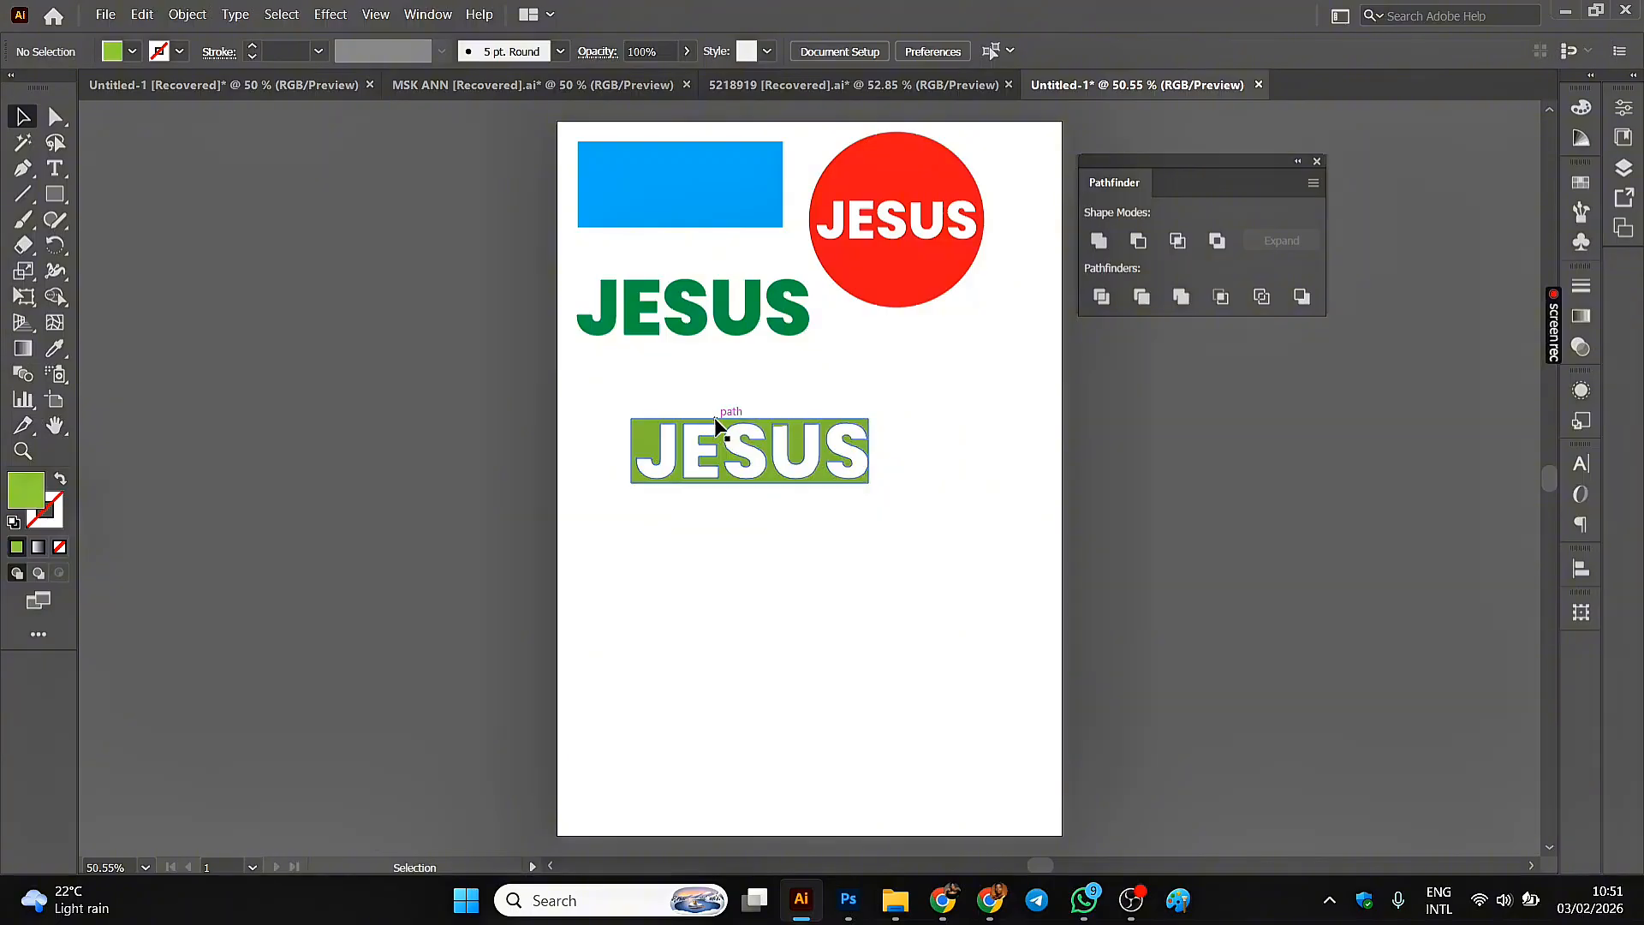
- Place the light green cut-out shape directly beneath the dark green JESUS lettering, roughly aligned with its left edge
{"action": "left_click_drag", "start_coordinate": [716, 417], "coordinate": [667, 360]}
{"action": "left_click", "coordinate": [377, 406]}
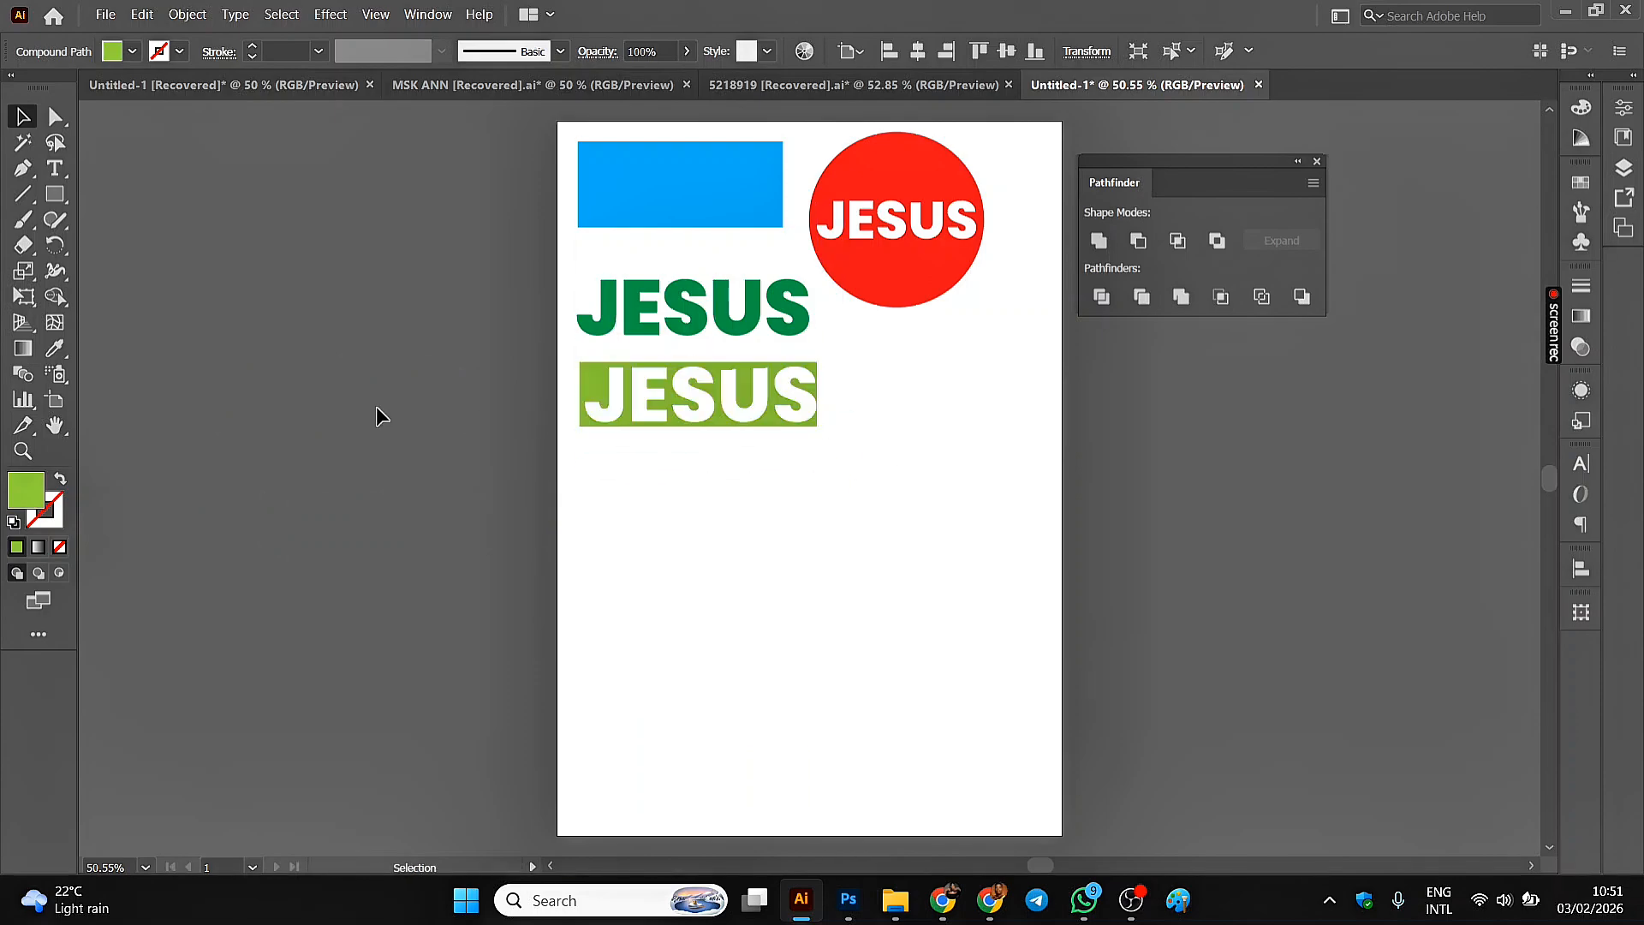
{"action": "left_click", "coordinate": [608, 403]}
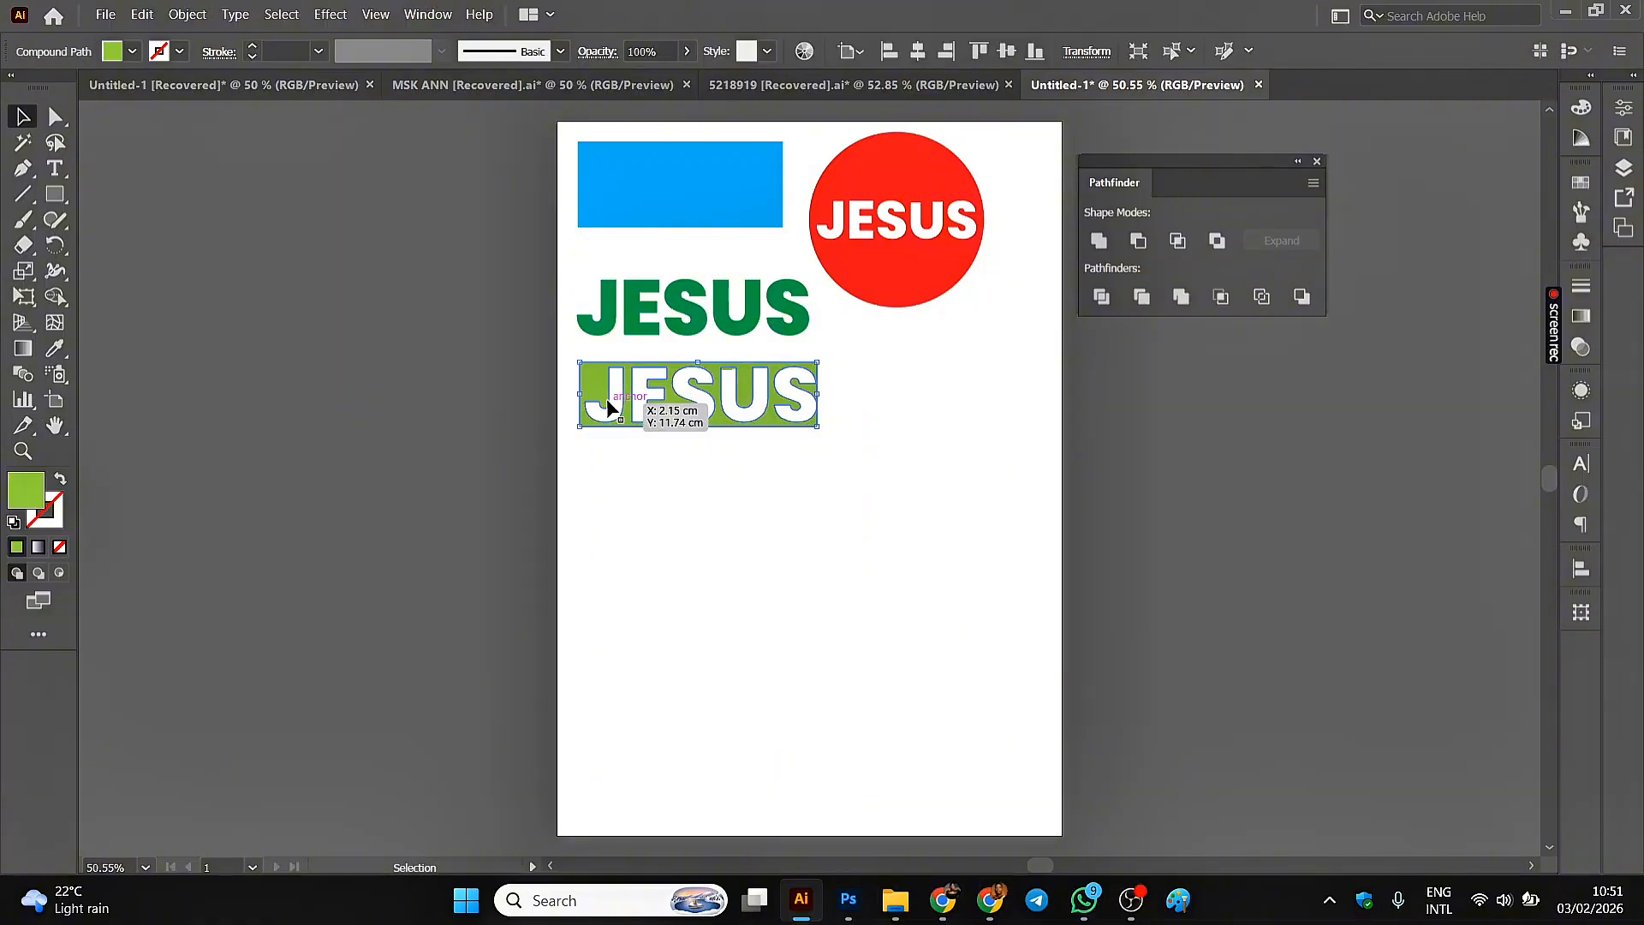
{"action": "right_click", "coordinate": [608, 405]}
{"action": "left_click", "coordinate": [411, 438]}
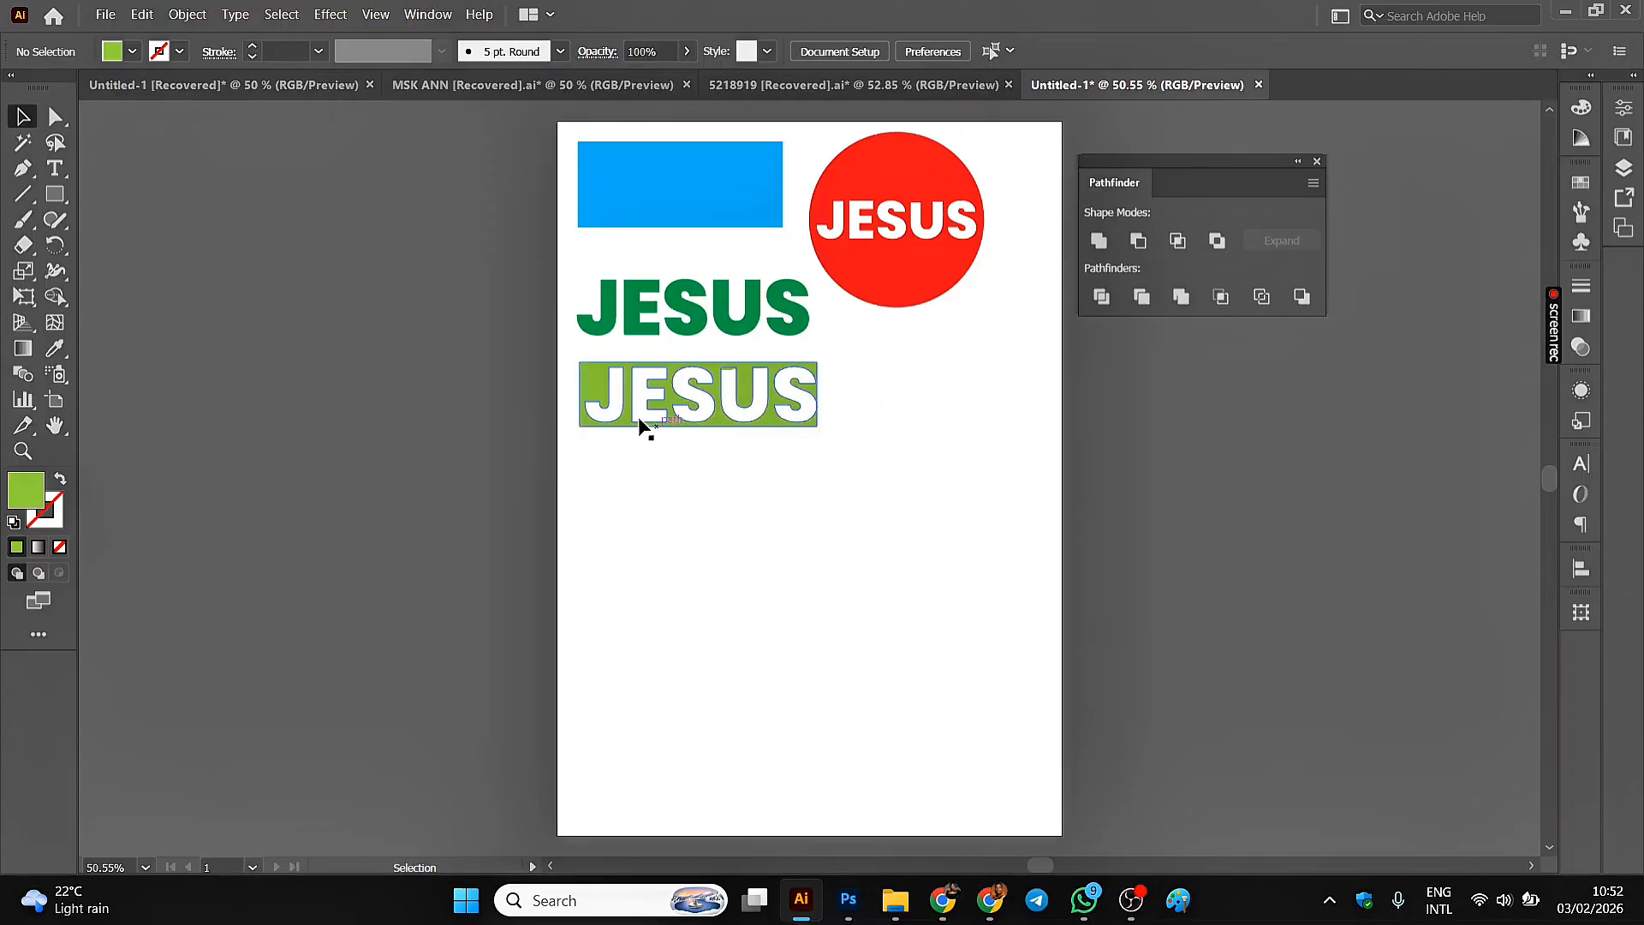
- Add a new text object reading JESUS below the light green cut-out and shift it slightly downward
{"action": "key", "text": "t"}
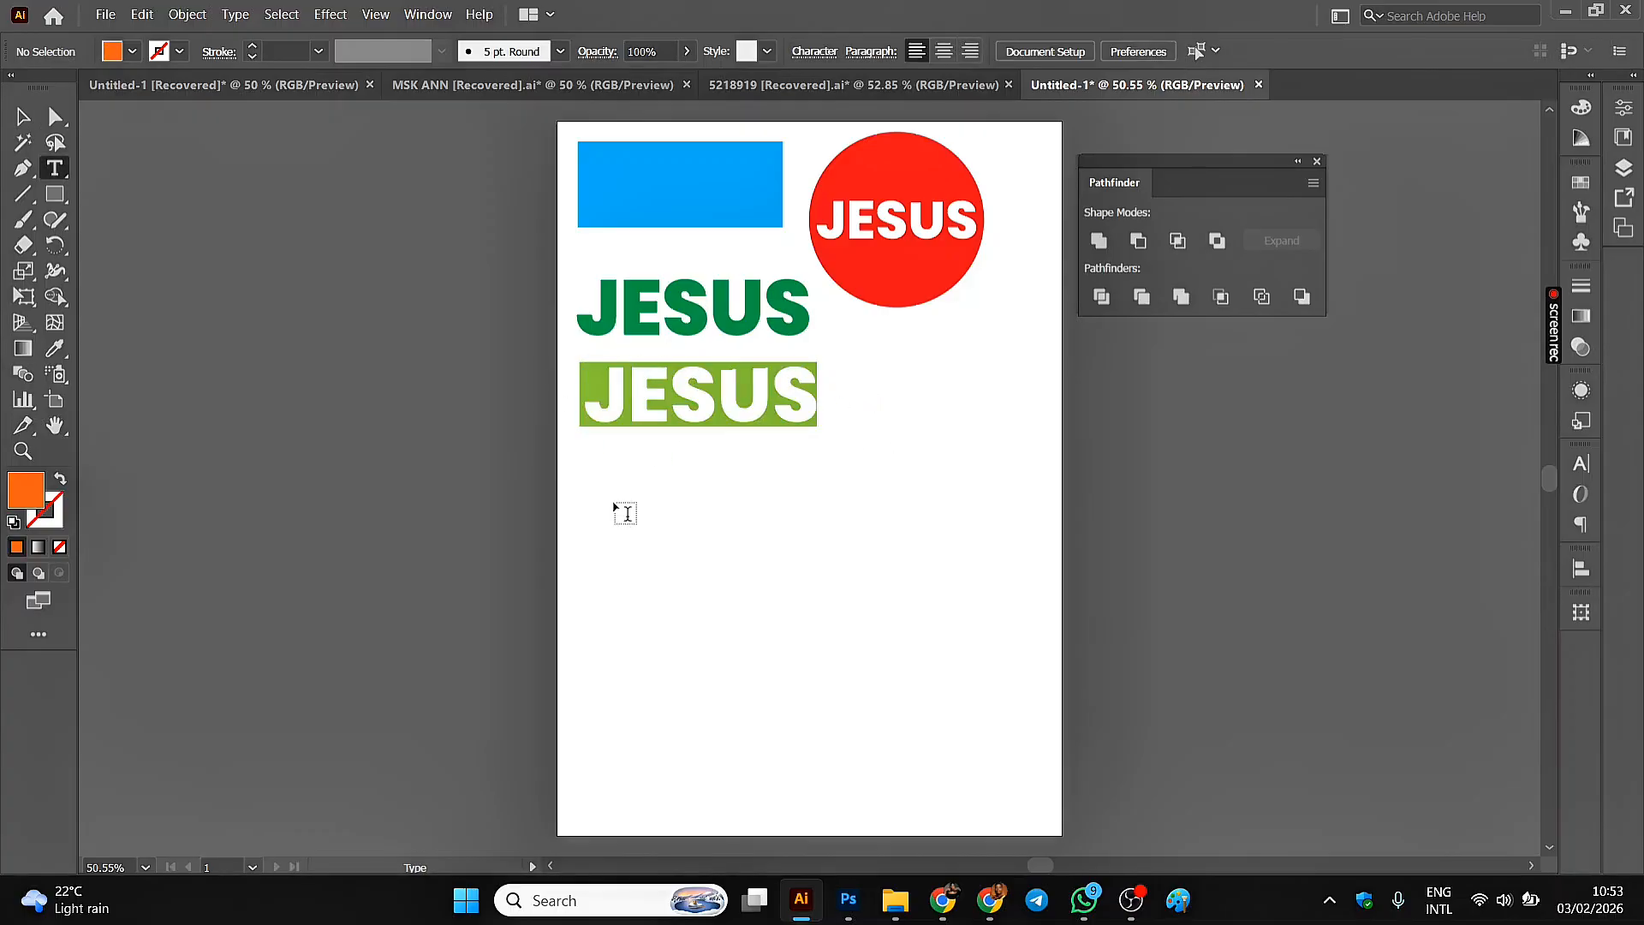
{"action": "left_click", "coordinate": [608, 499]}
{"action": "type", "text": "JE"}
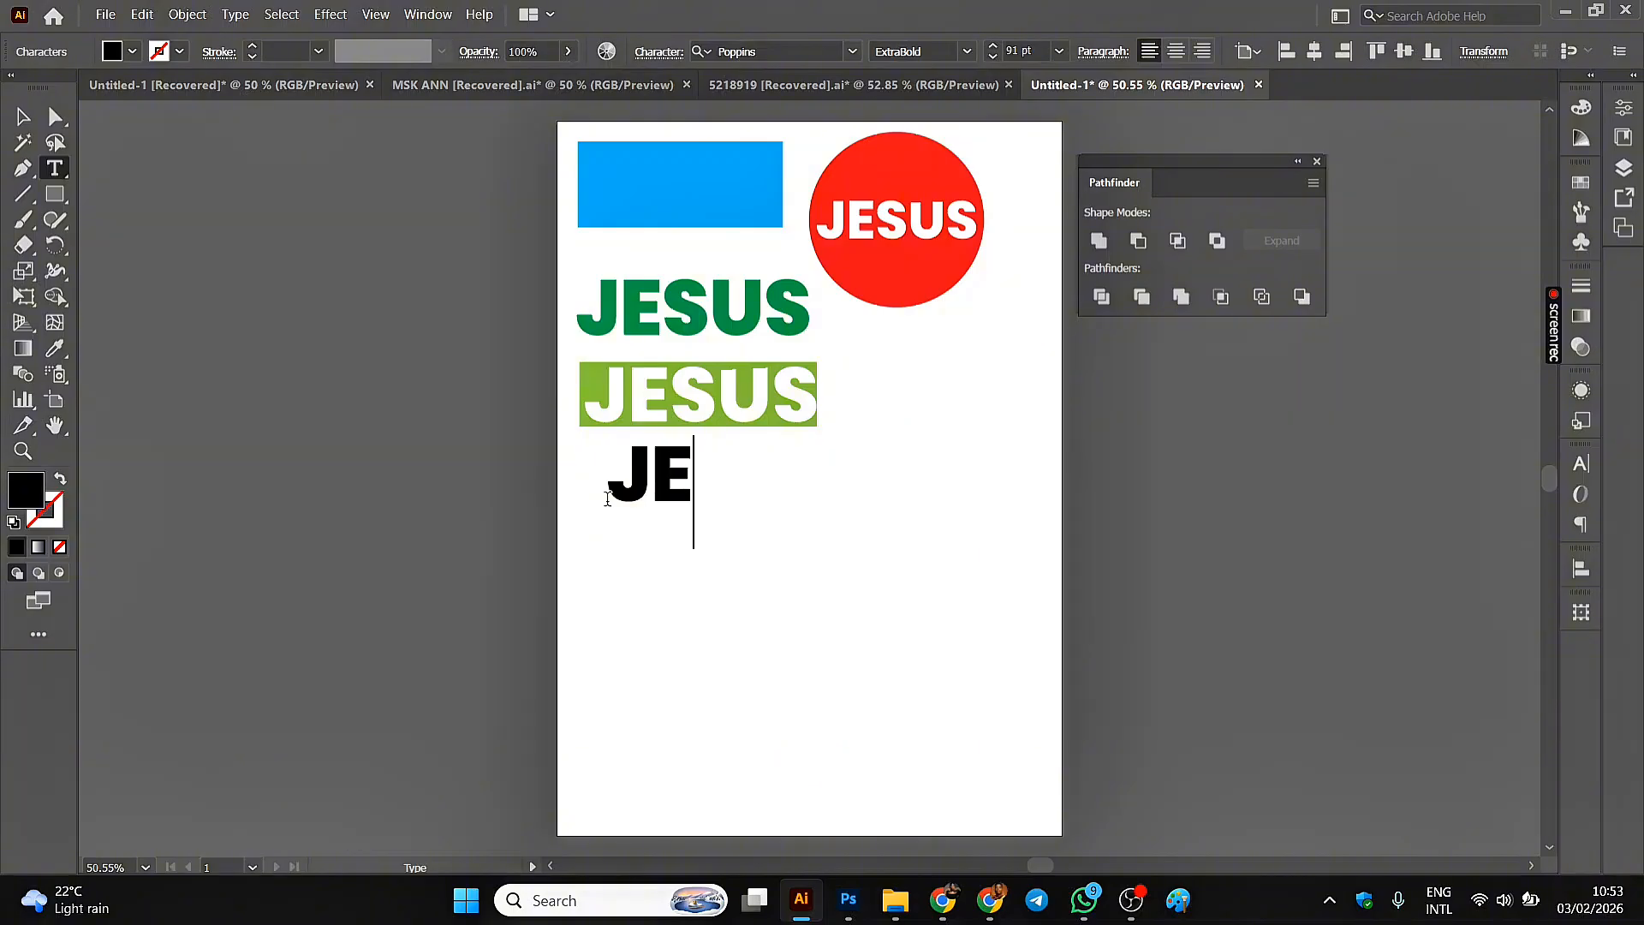
{"action": "type", "text": "SUS"}
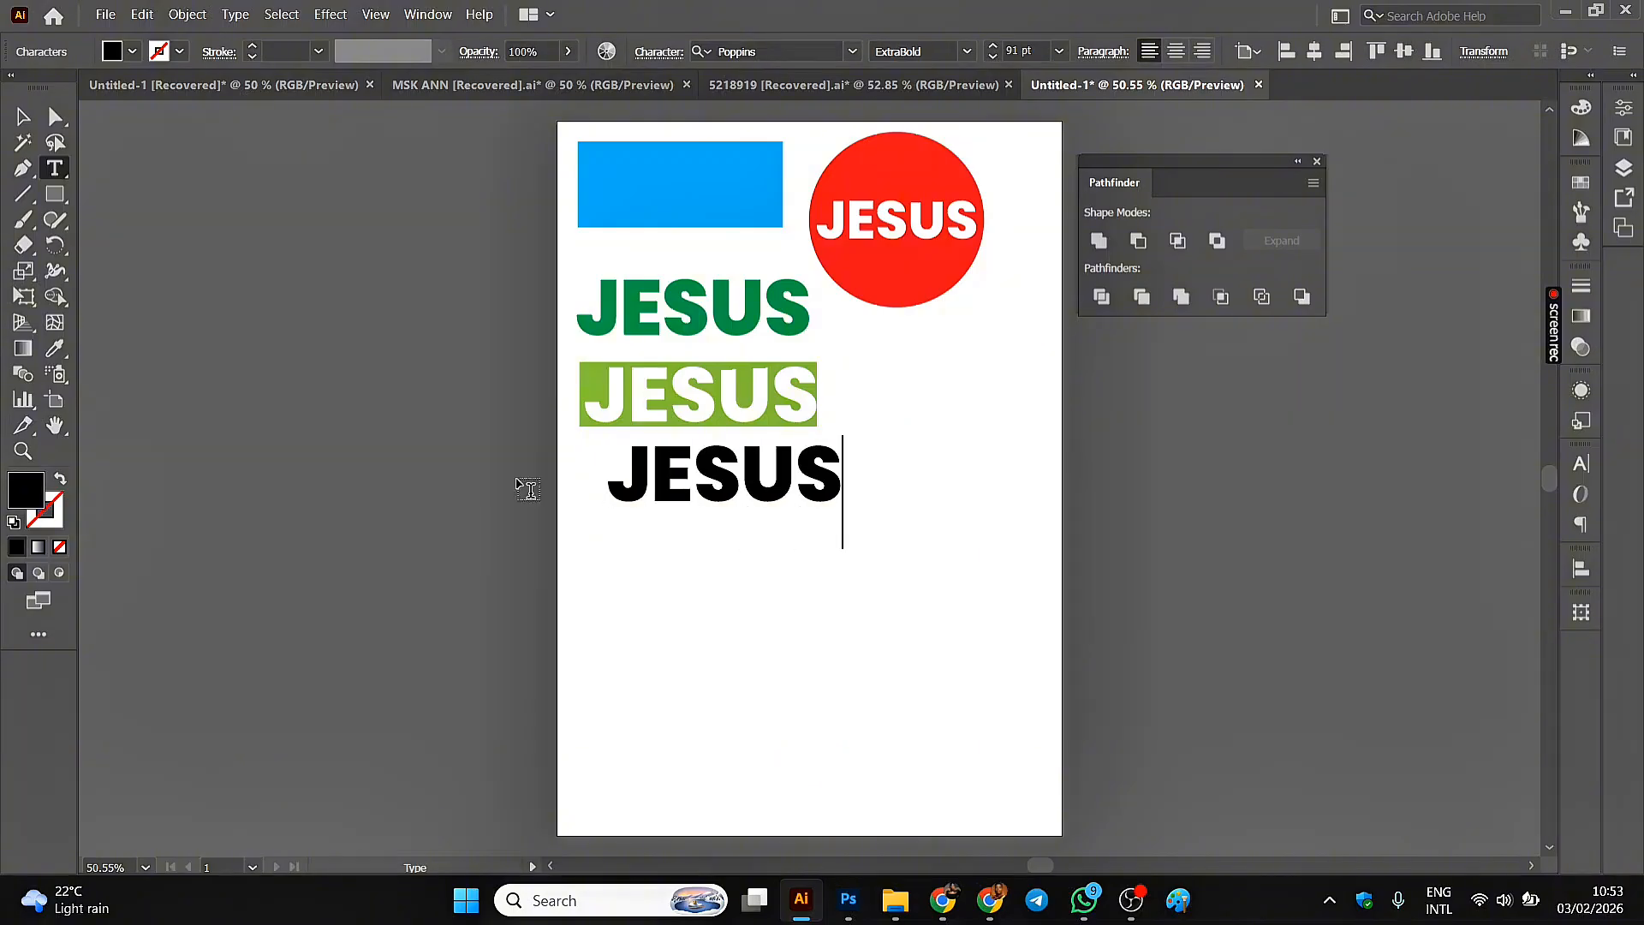
{"action": "left_click", "coordinate": [24, 117]}
{"action": "left_click_drag", "start_coordinate": [710, 473], "coordinate": [712, 515]}
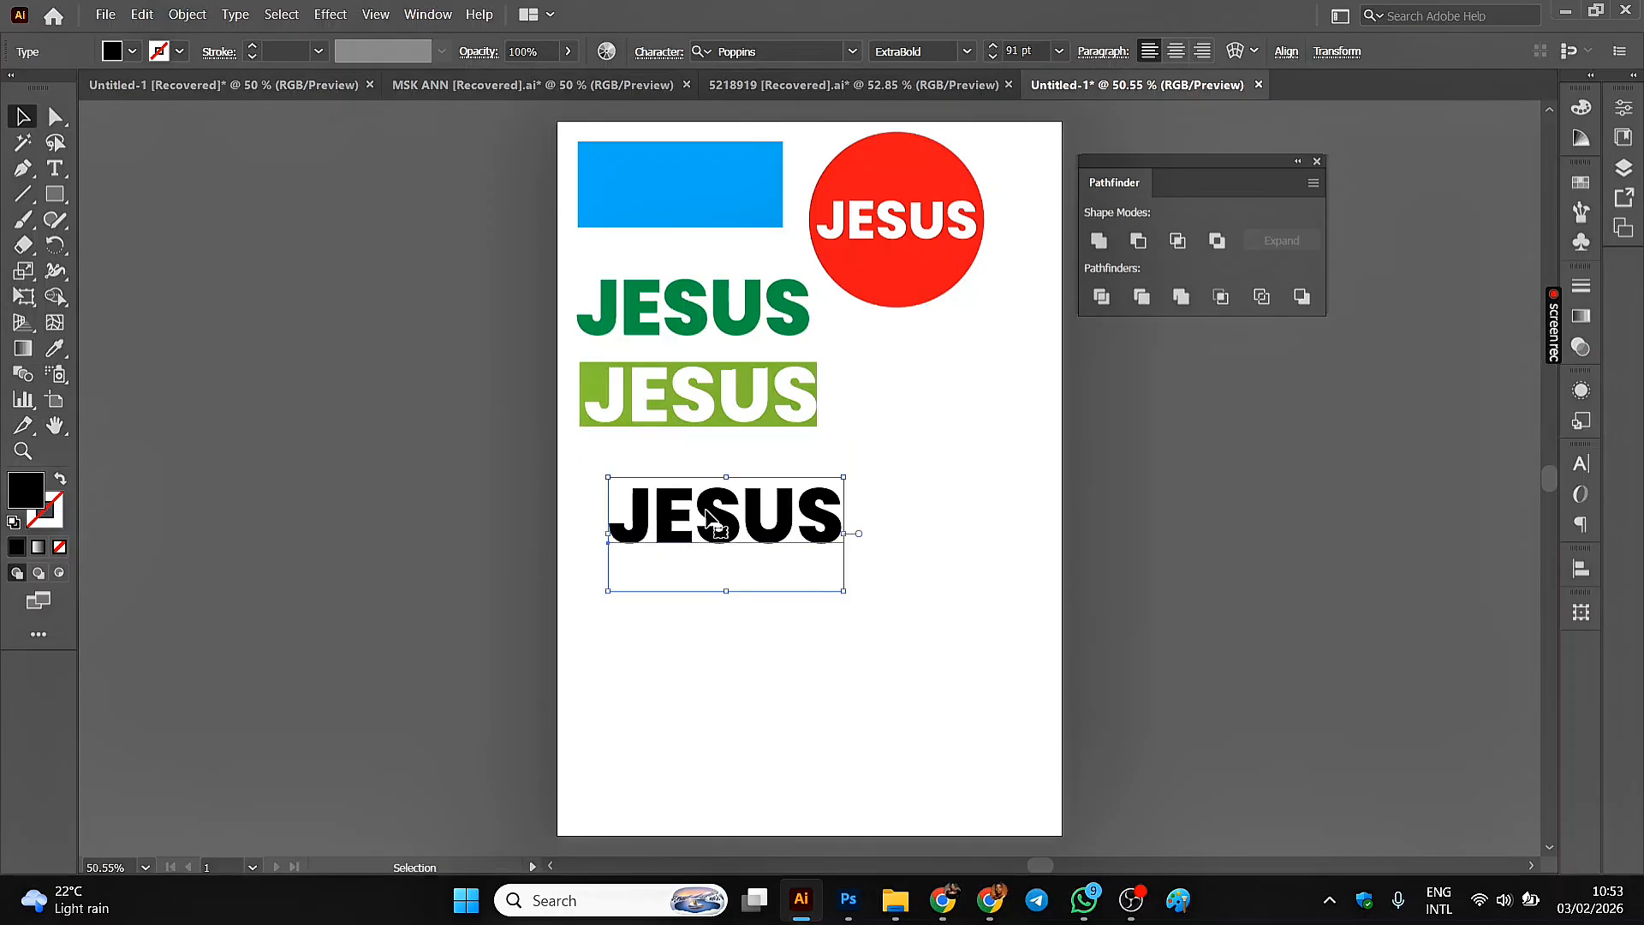
- Convert the new black JESUS text to outlines and make the letters a compound path
{"action": "right_click", "coordinate": [710, 513]}
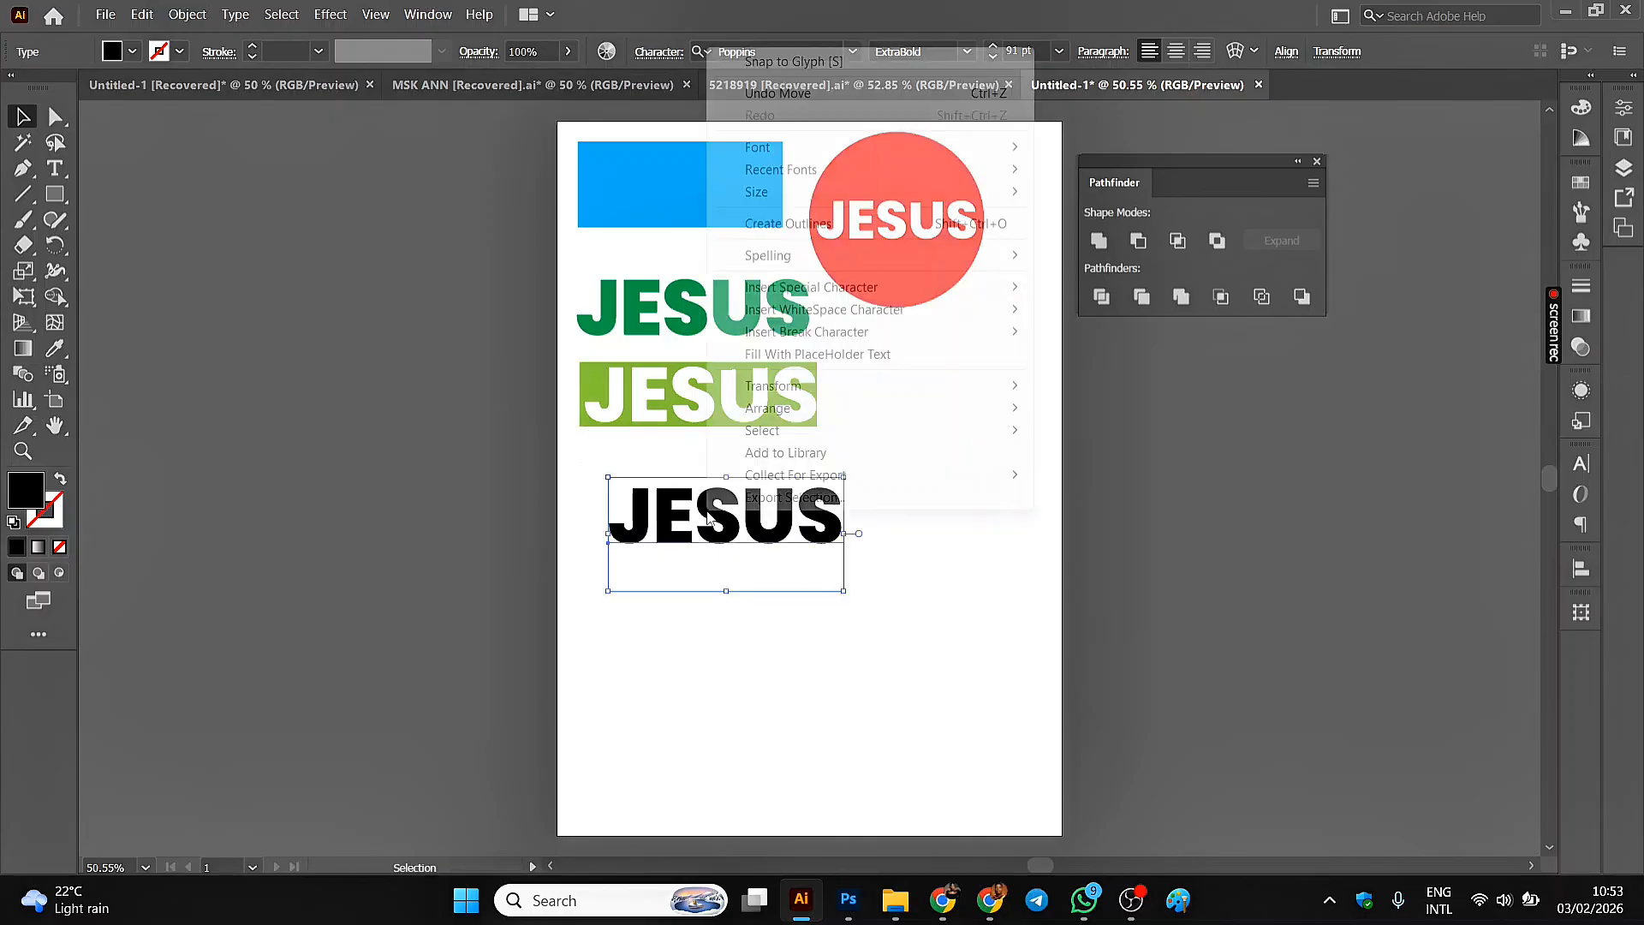
{"action": "left_click", "coordinate": [788, 223]}
{"action": "left_click", "coordinate": [188, 14]}
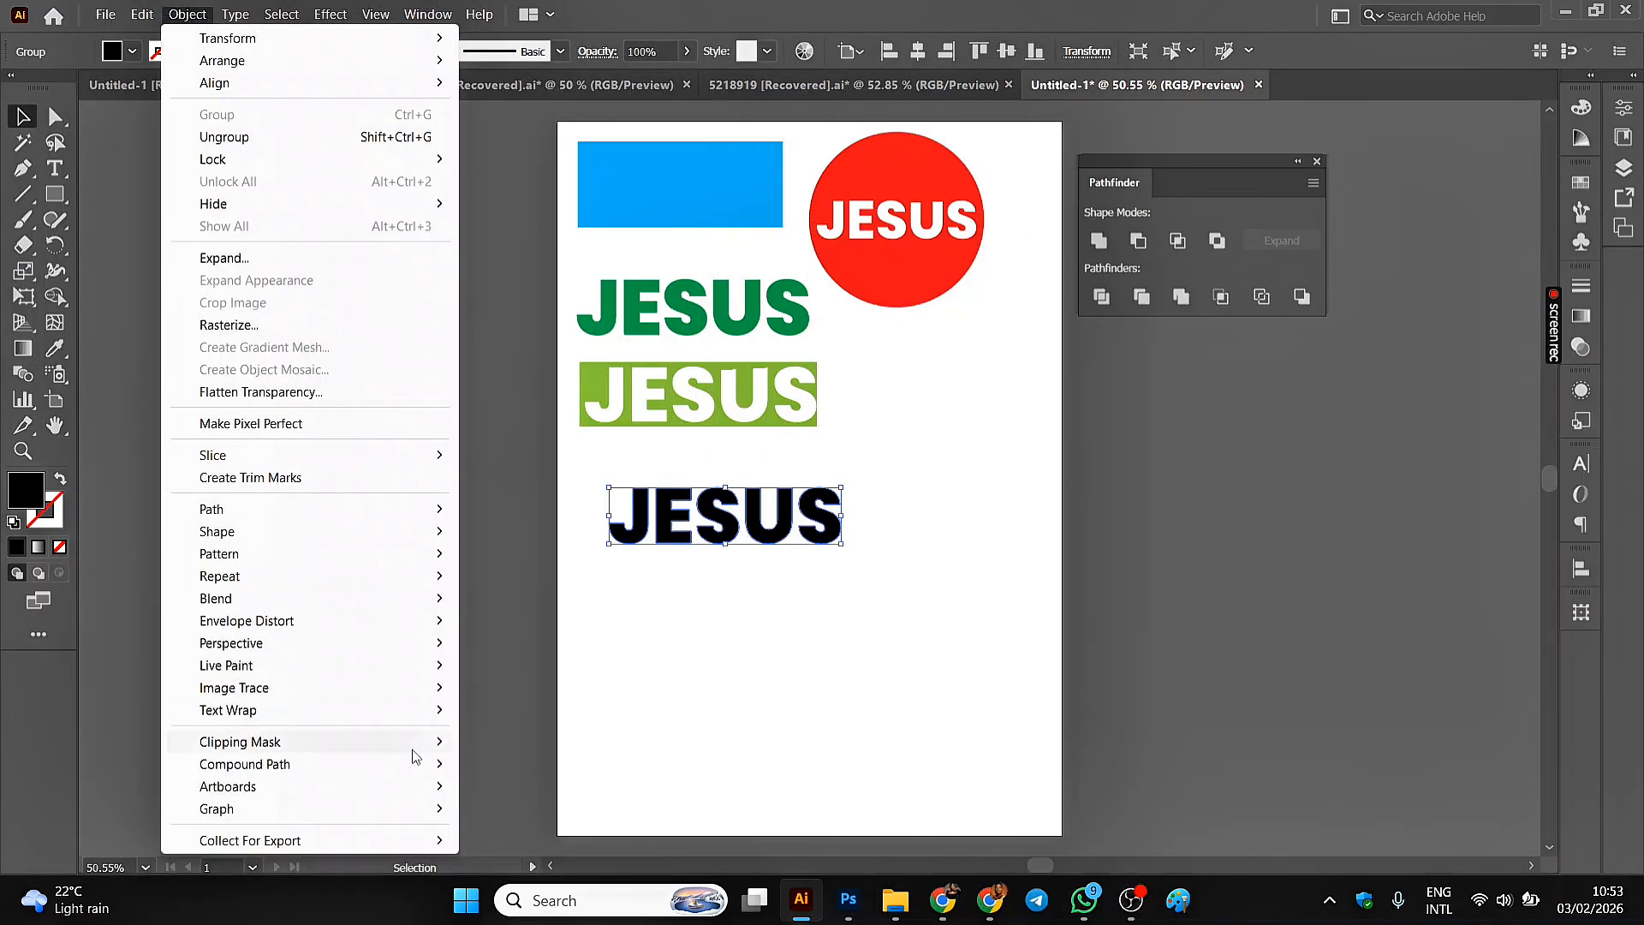
{"action": "mouse_move", "coordinate": [369, 765]}
{"action": "left_click", "coordinate": [501, 789]}
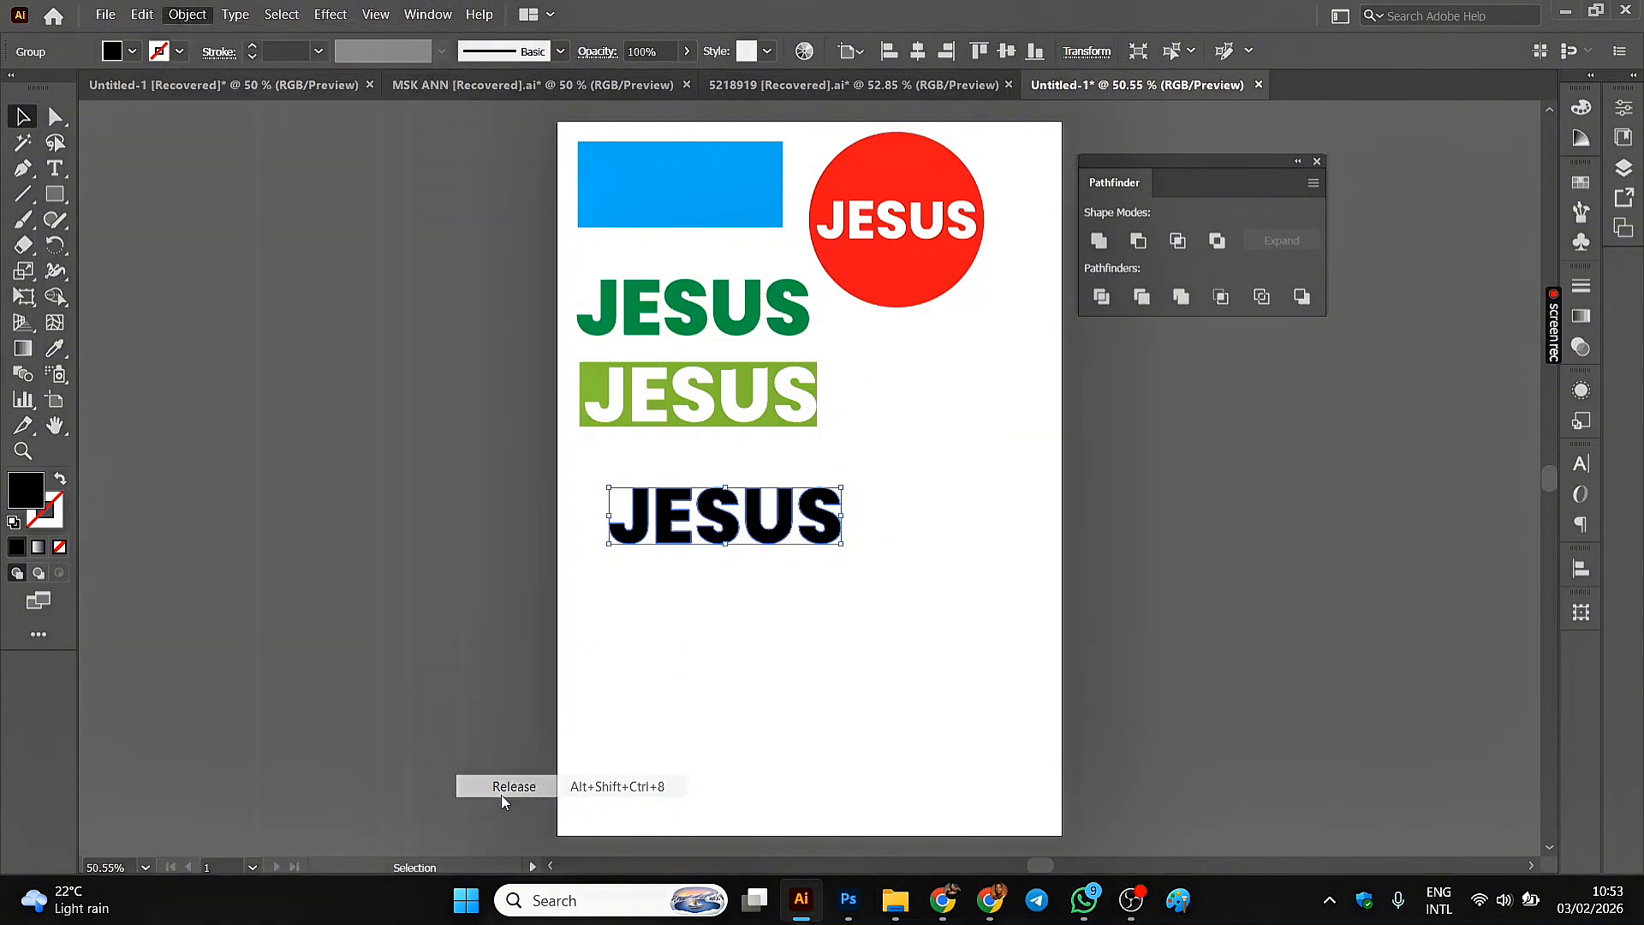
{"action": "left_click", "coordinate": [175, 18]}
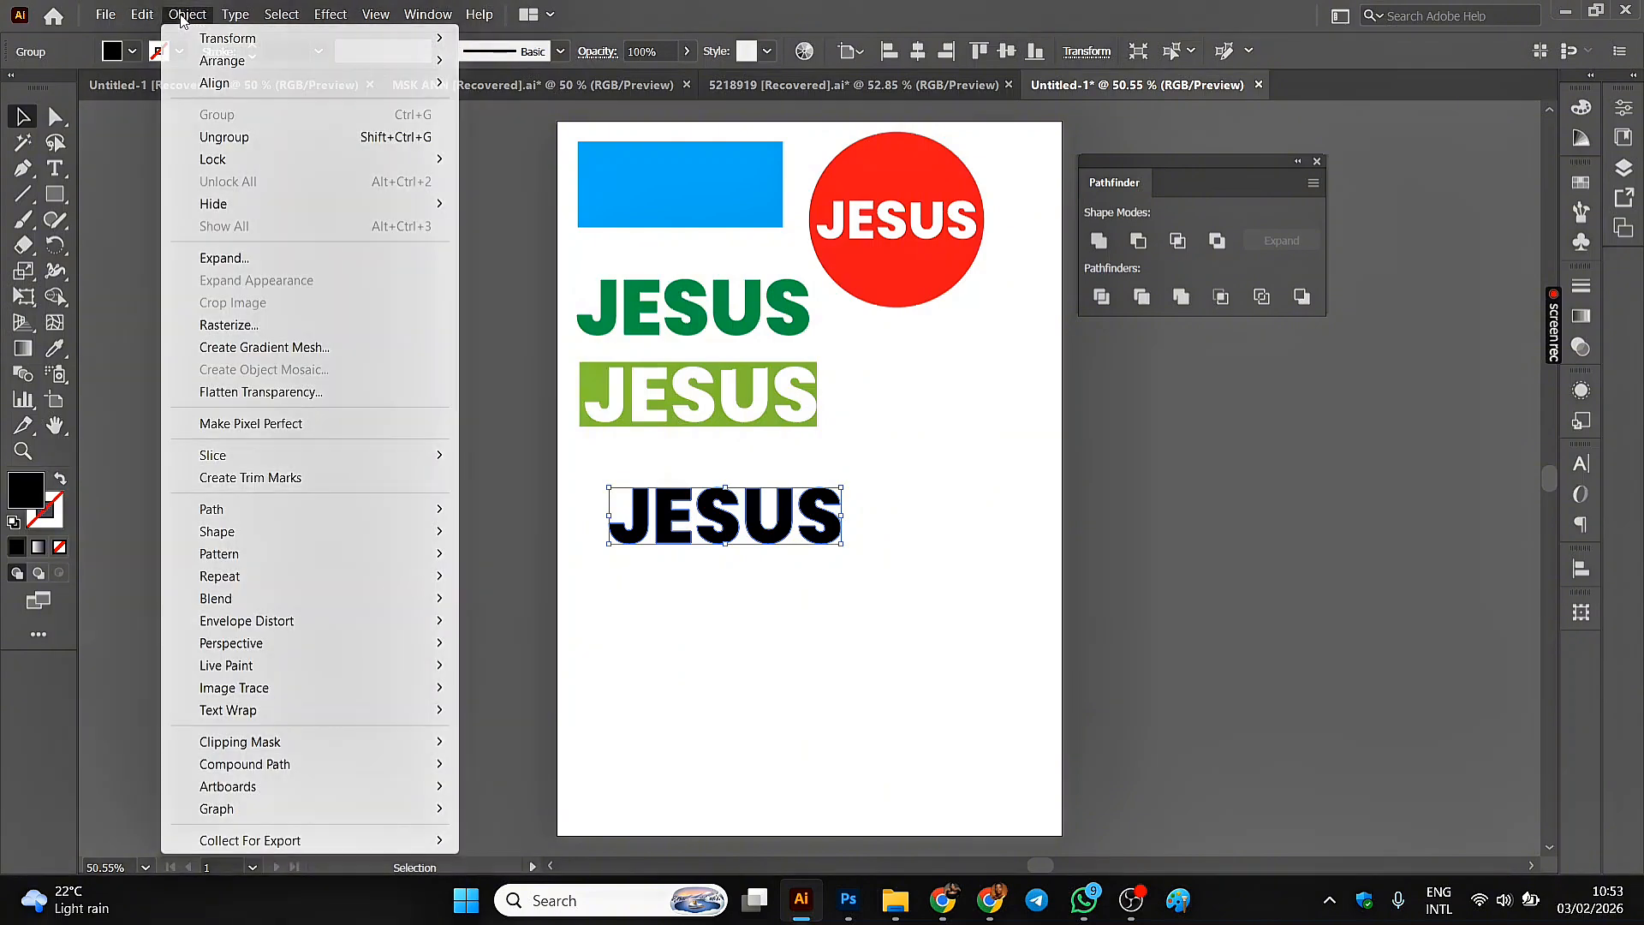
{"action": "mouse_move", "coordinate": [378, 778]}
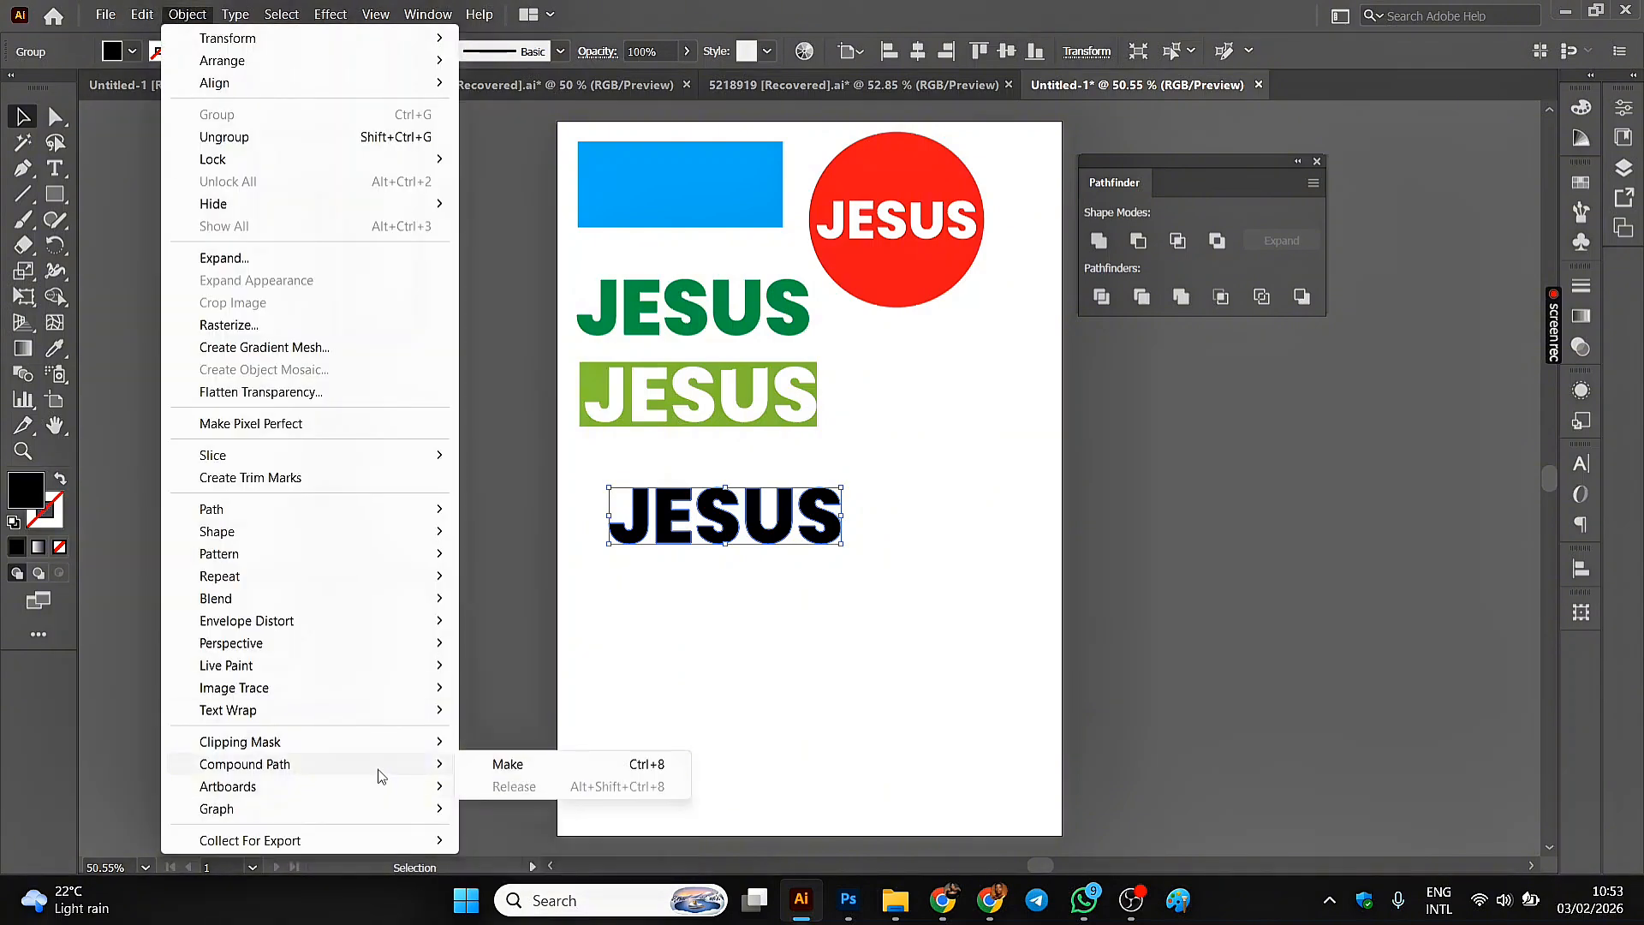
{"action": "left_click", "coordinate": [497, 764]}
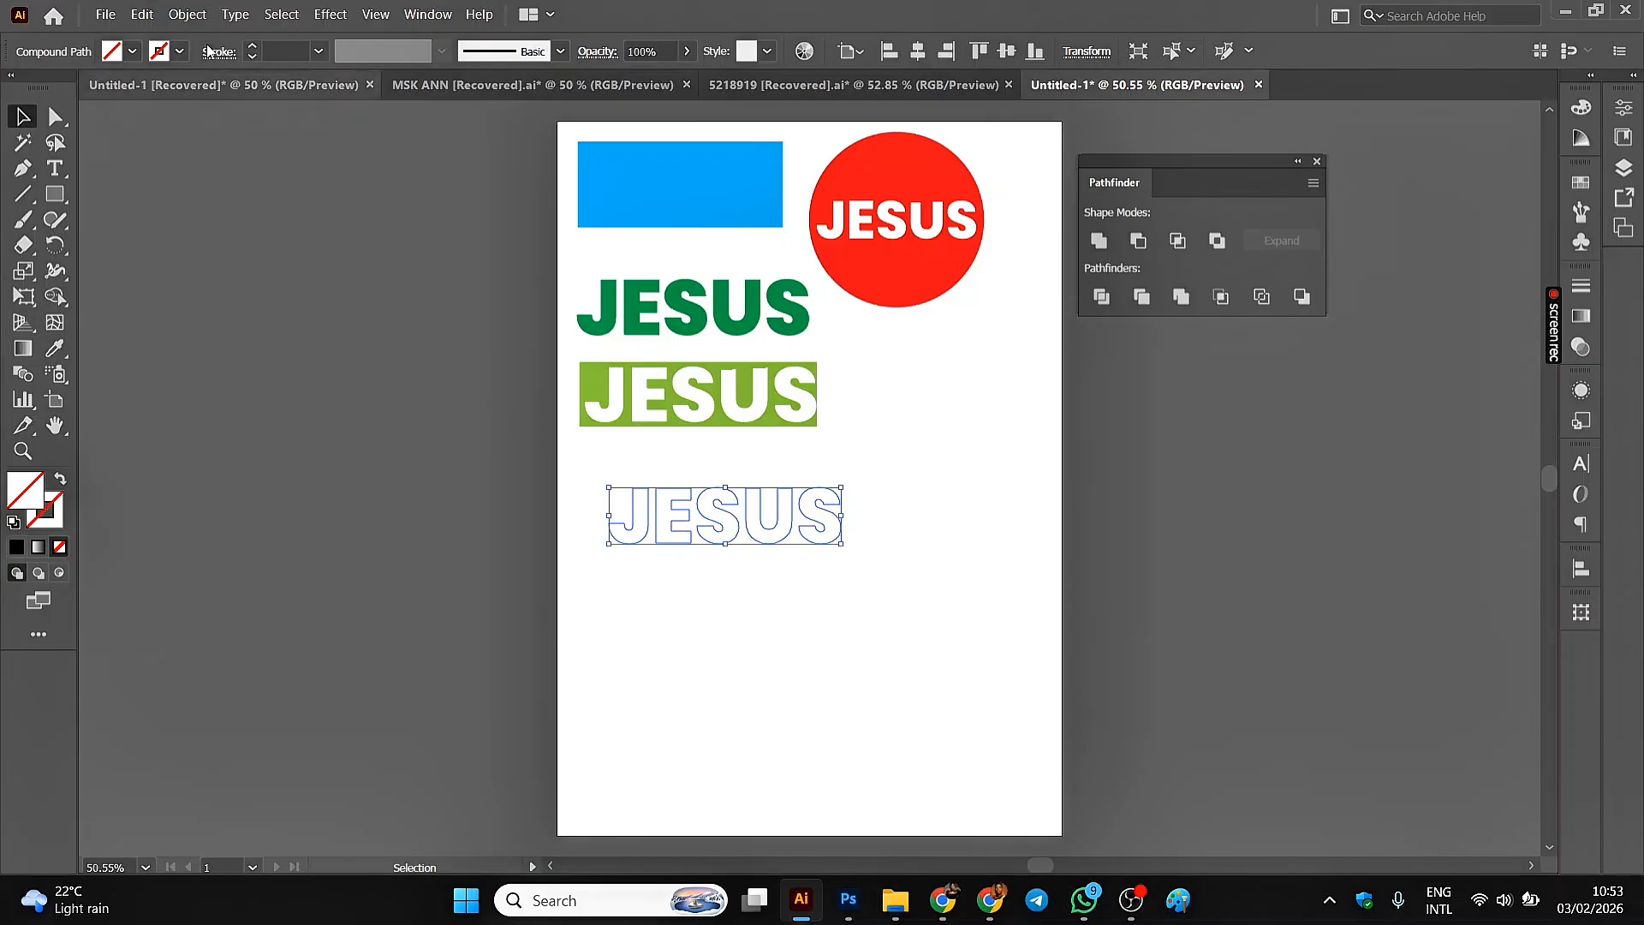
- Fill the new JESUS compound path with a red swatch and deselect it
{"action": "left_click", "coordinate": [132, 50]}
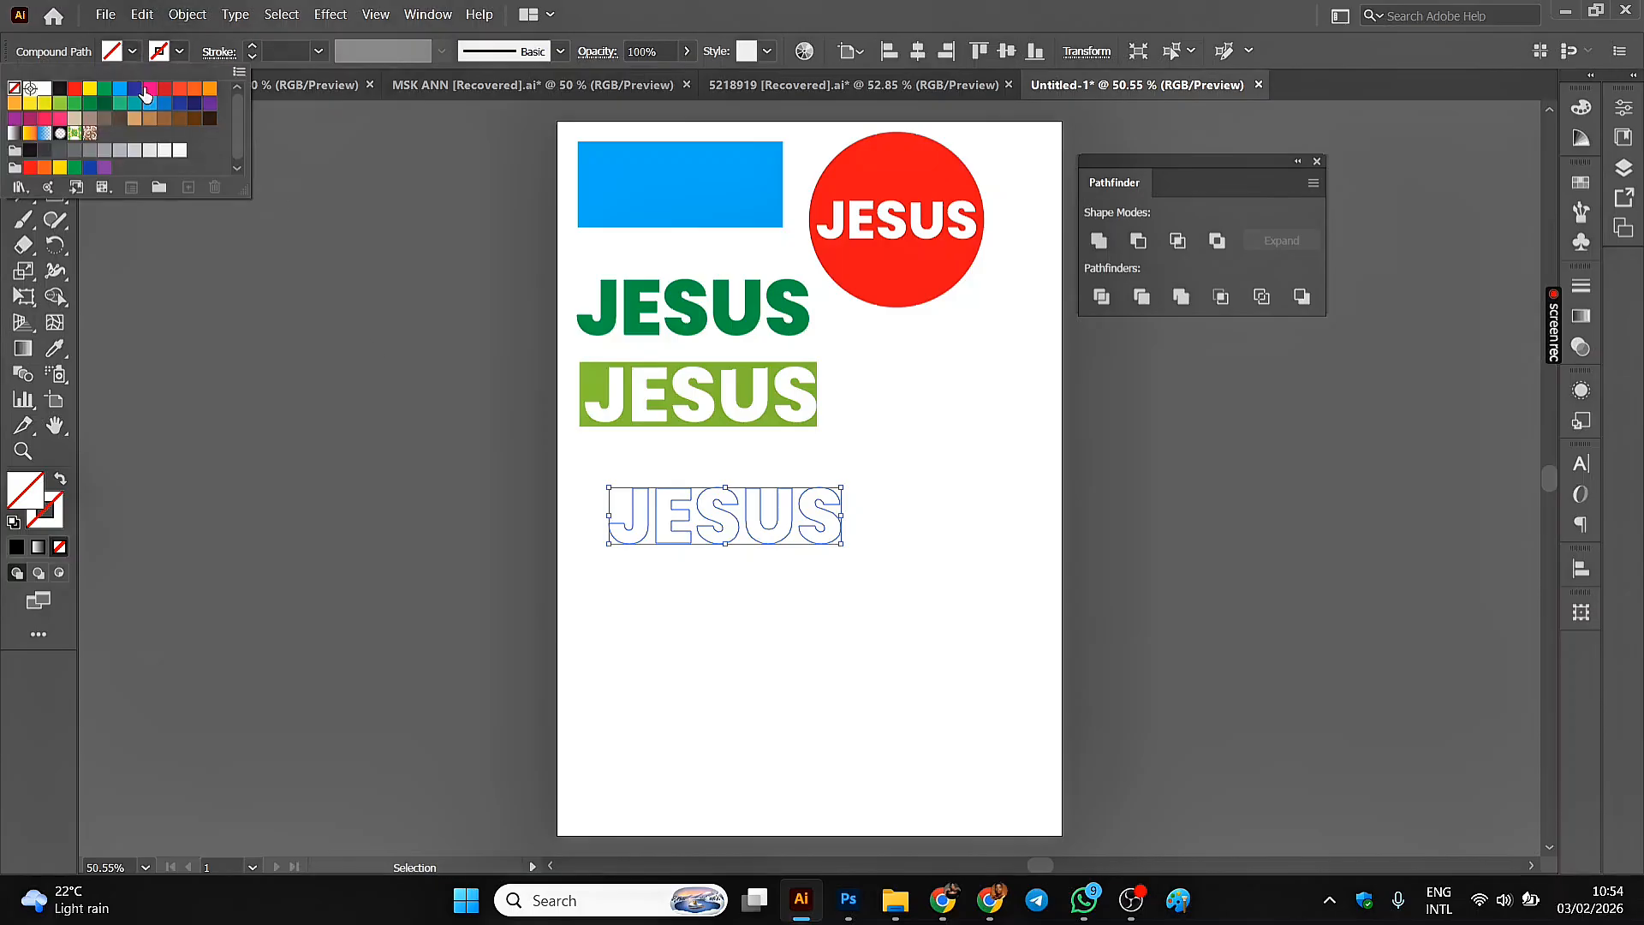
{"action": "left_click", "coordinate": [165, 91]}
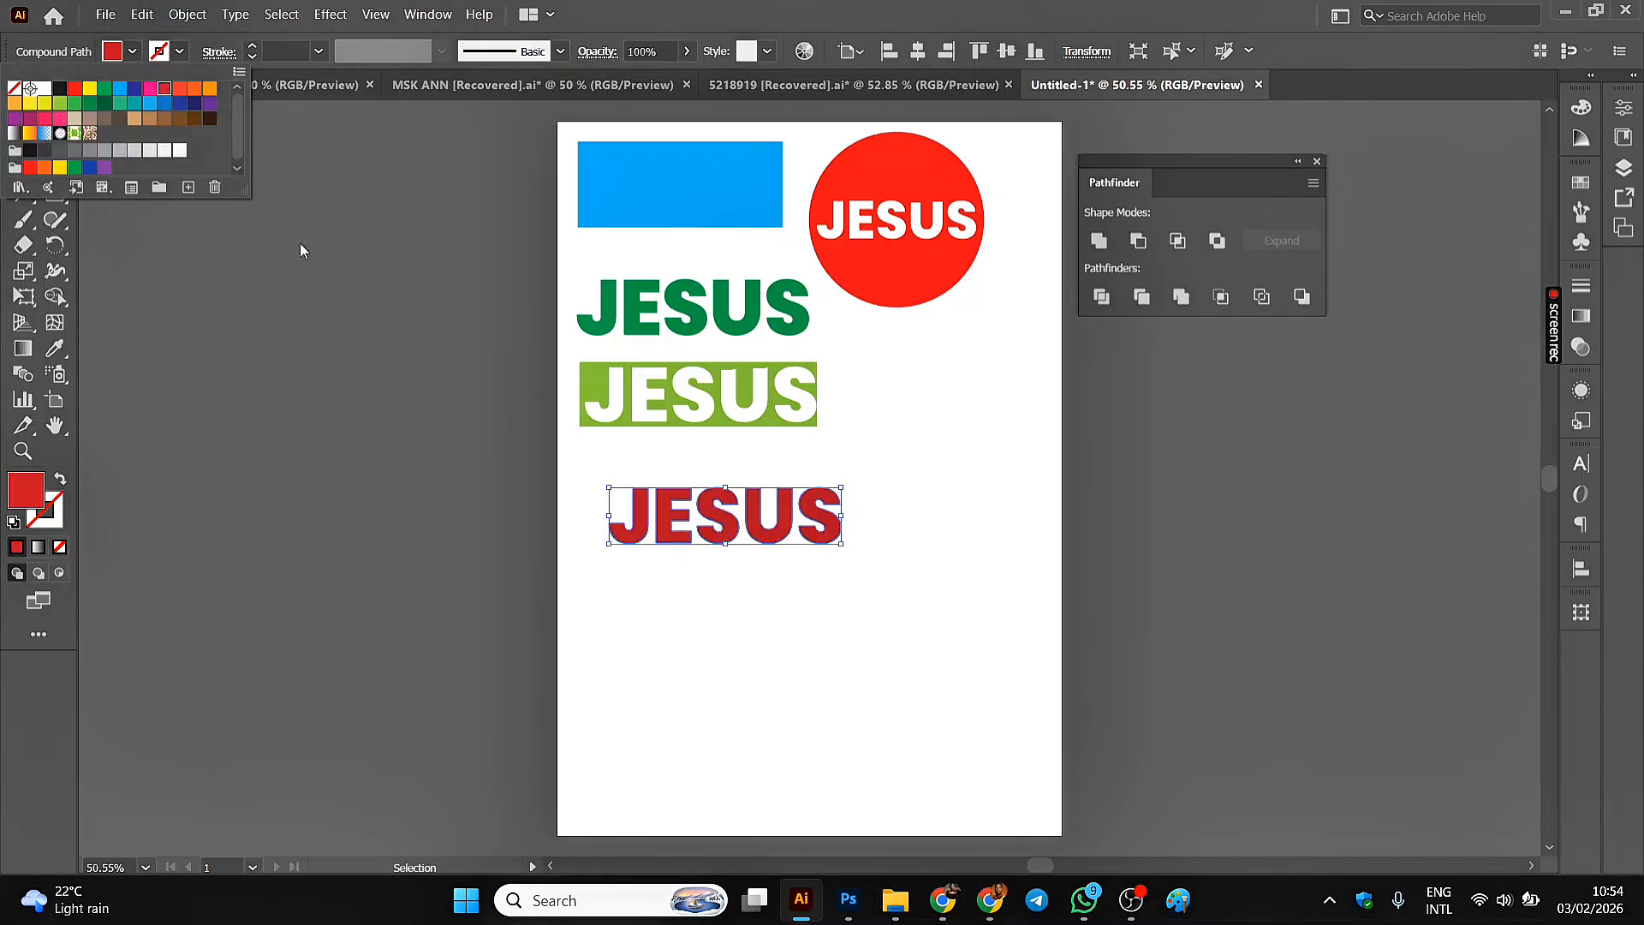
{"action": "left_click", "coordinate": [443, 448]}
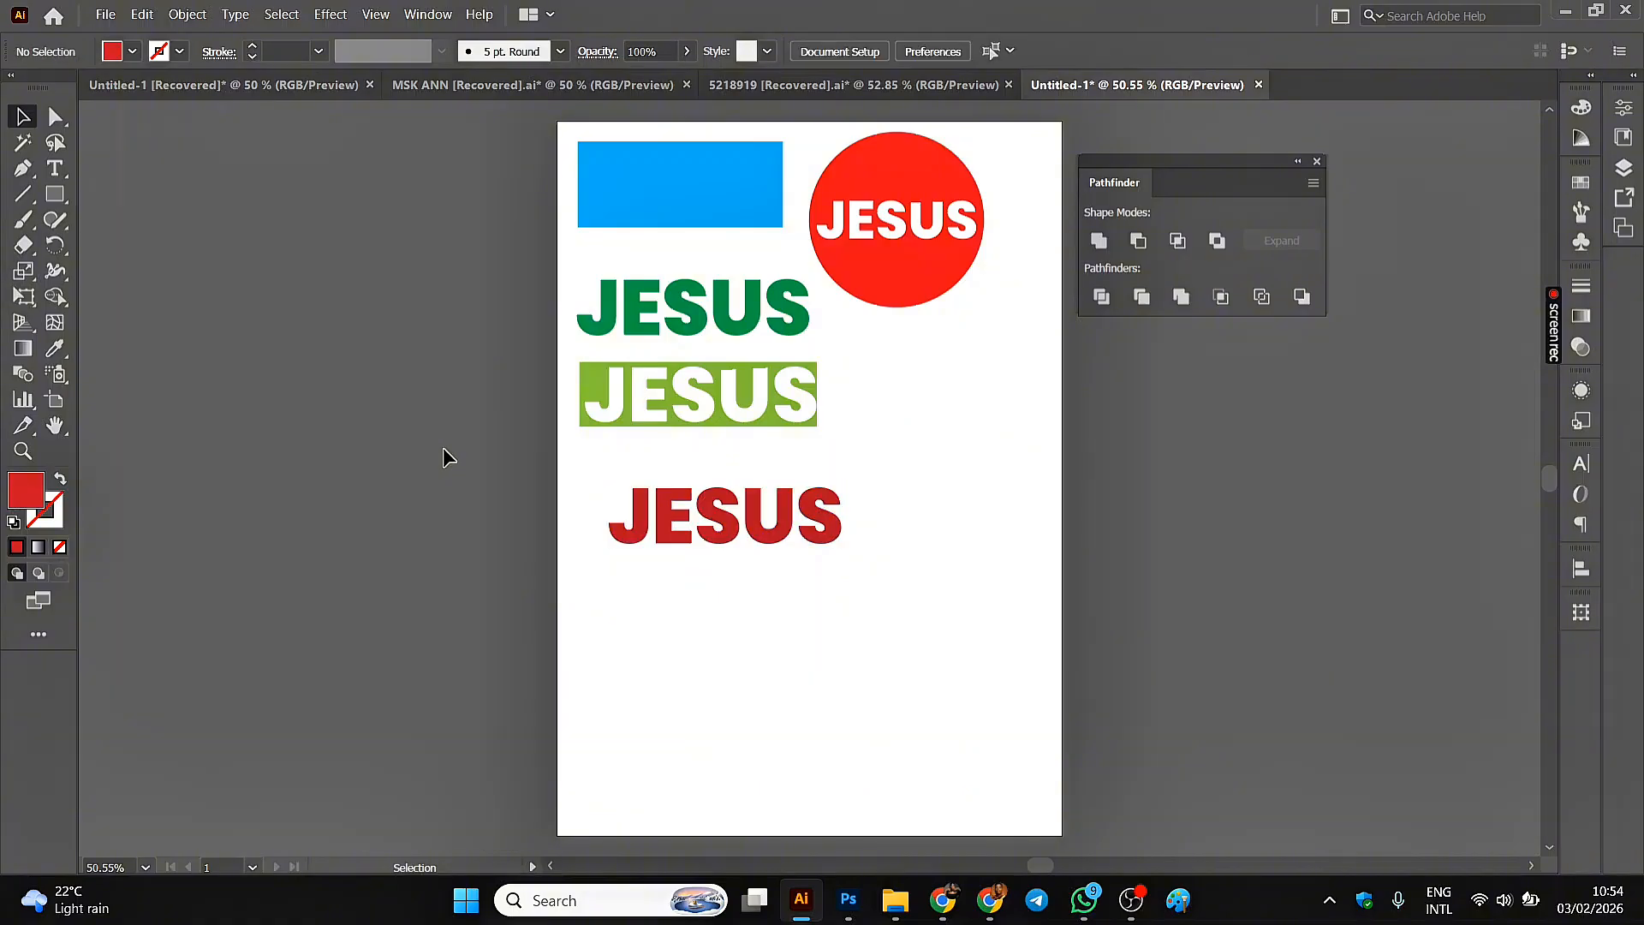
- Draw a red rectangle that fully covers the red JESUS lettering with a small margin all around
{"action": "left_click", "coordinate": [53, 199]}
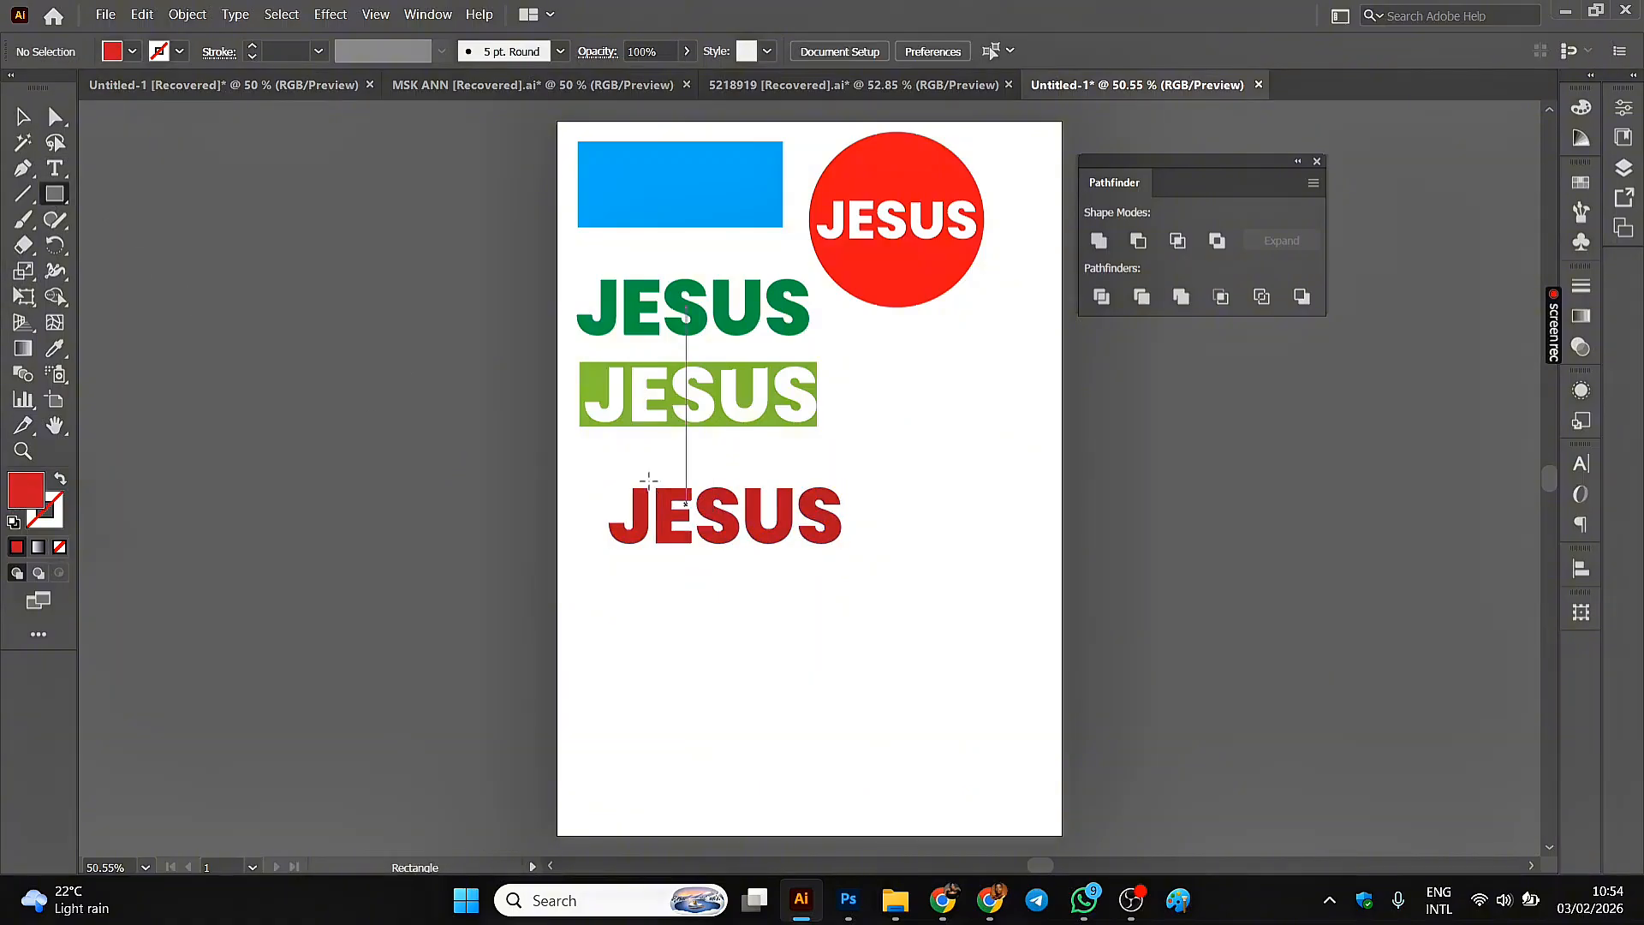
{"action": "left_click_drag", "start_coordinate": [584, 479], "coordinate": [874, 554]}
{"action": "left_click", "coordinate": [23, 116]}
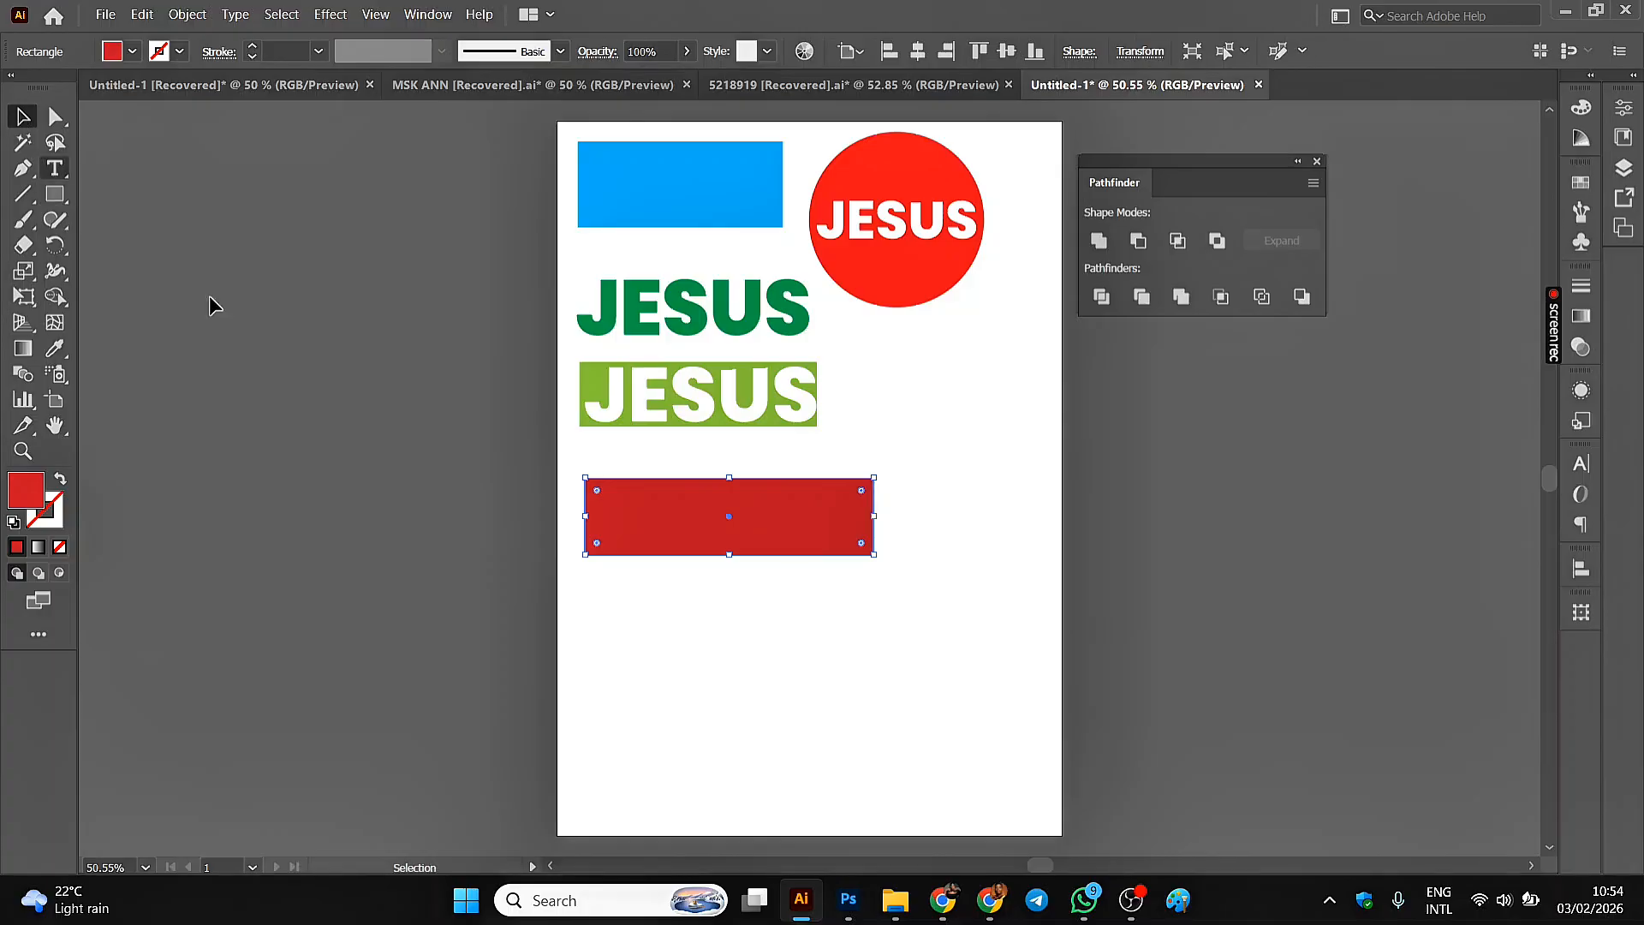
{"action": "left_click", "coordinate": [524, 460]}
- Apply the Divide pathfinder to the red rectangle and JESUS compound path, and ungroup the divided pieces
{"action": "left_click_drag", "start_coordinate": [522, 449], "coordinate": [942, 604]}
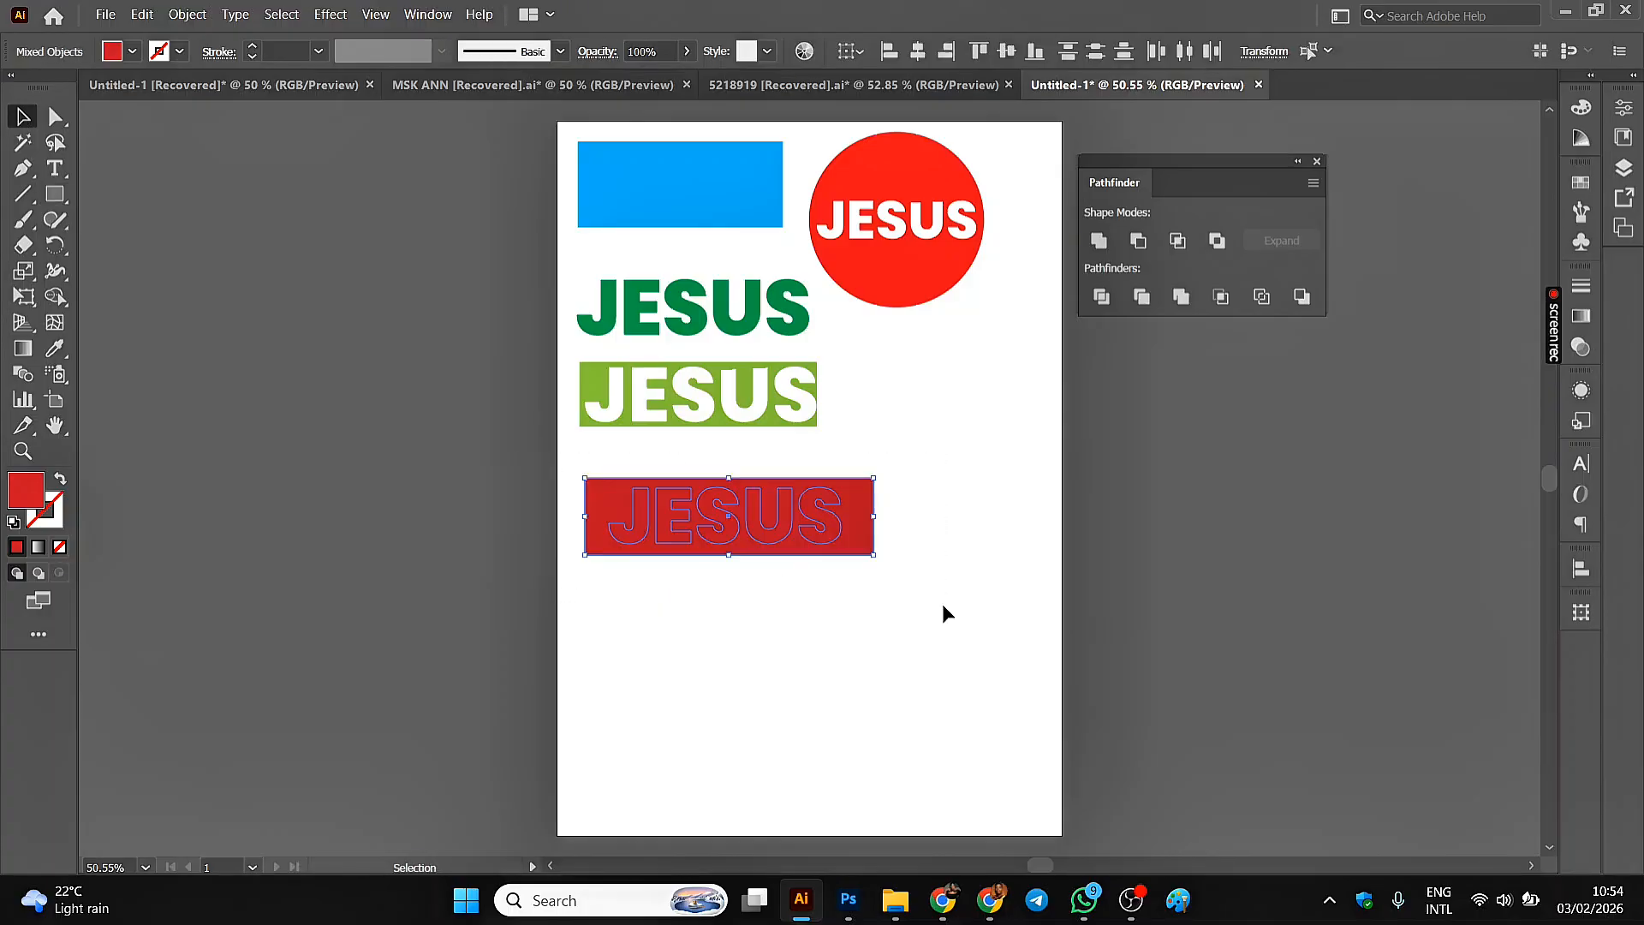
{"action": "left_click", "coordinate": [1102, 297]}
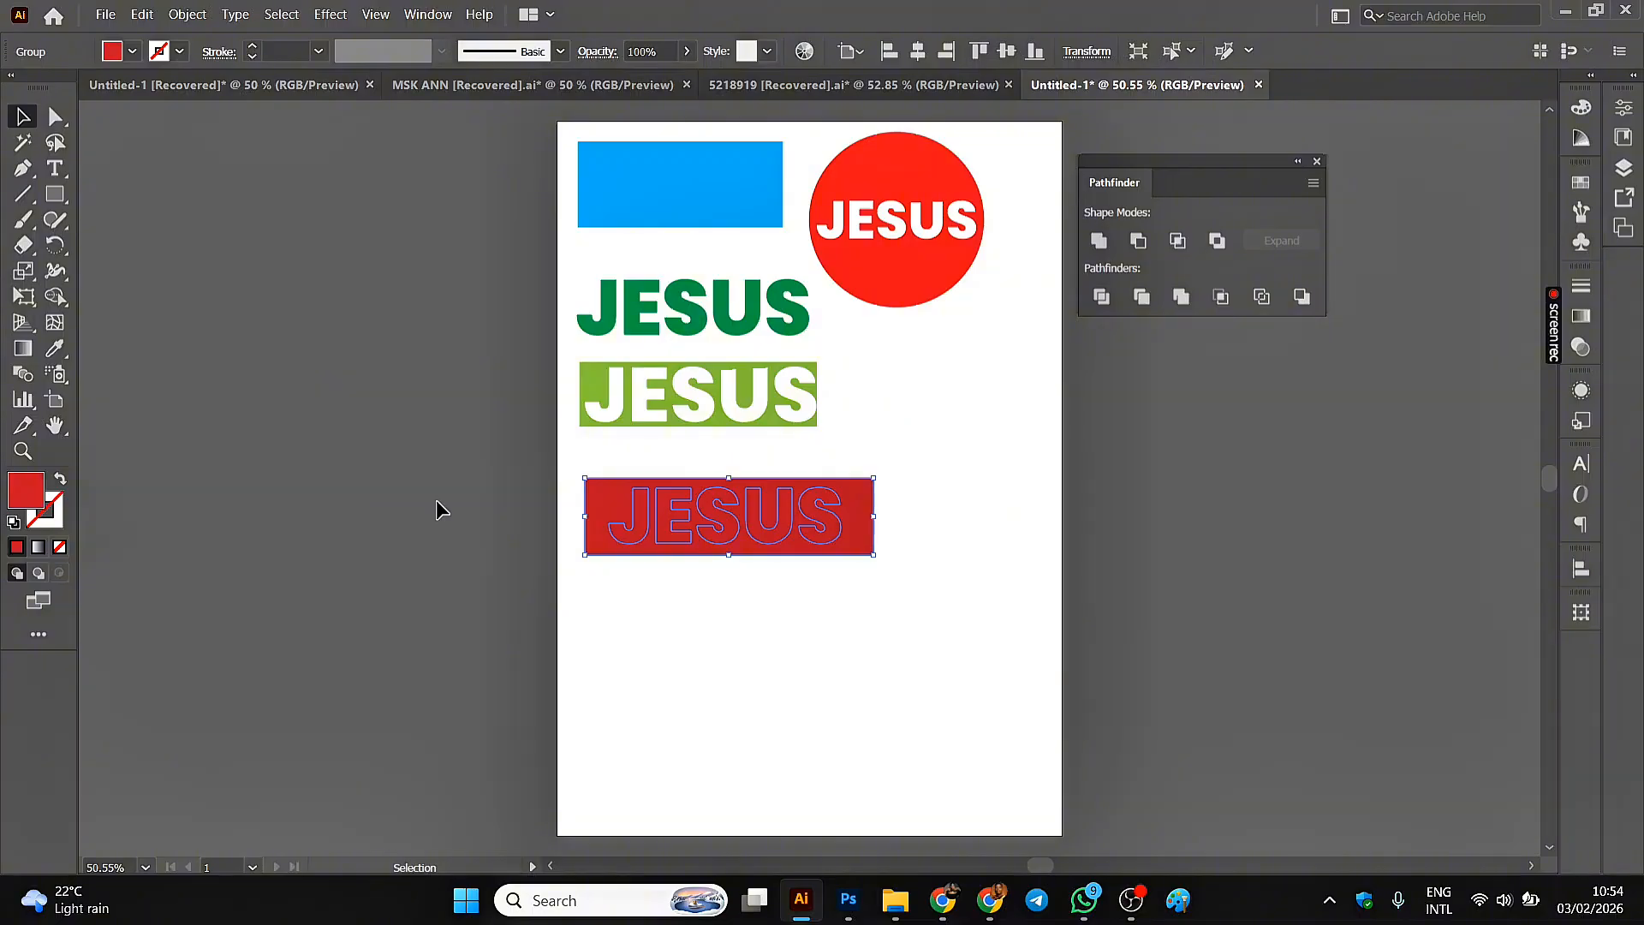
{"action": "left_click", "coordinate": [479, 460]}
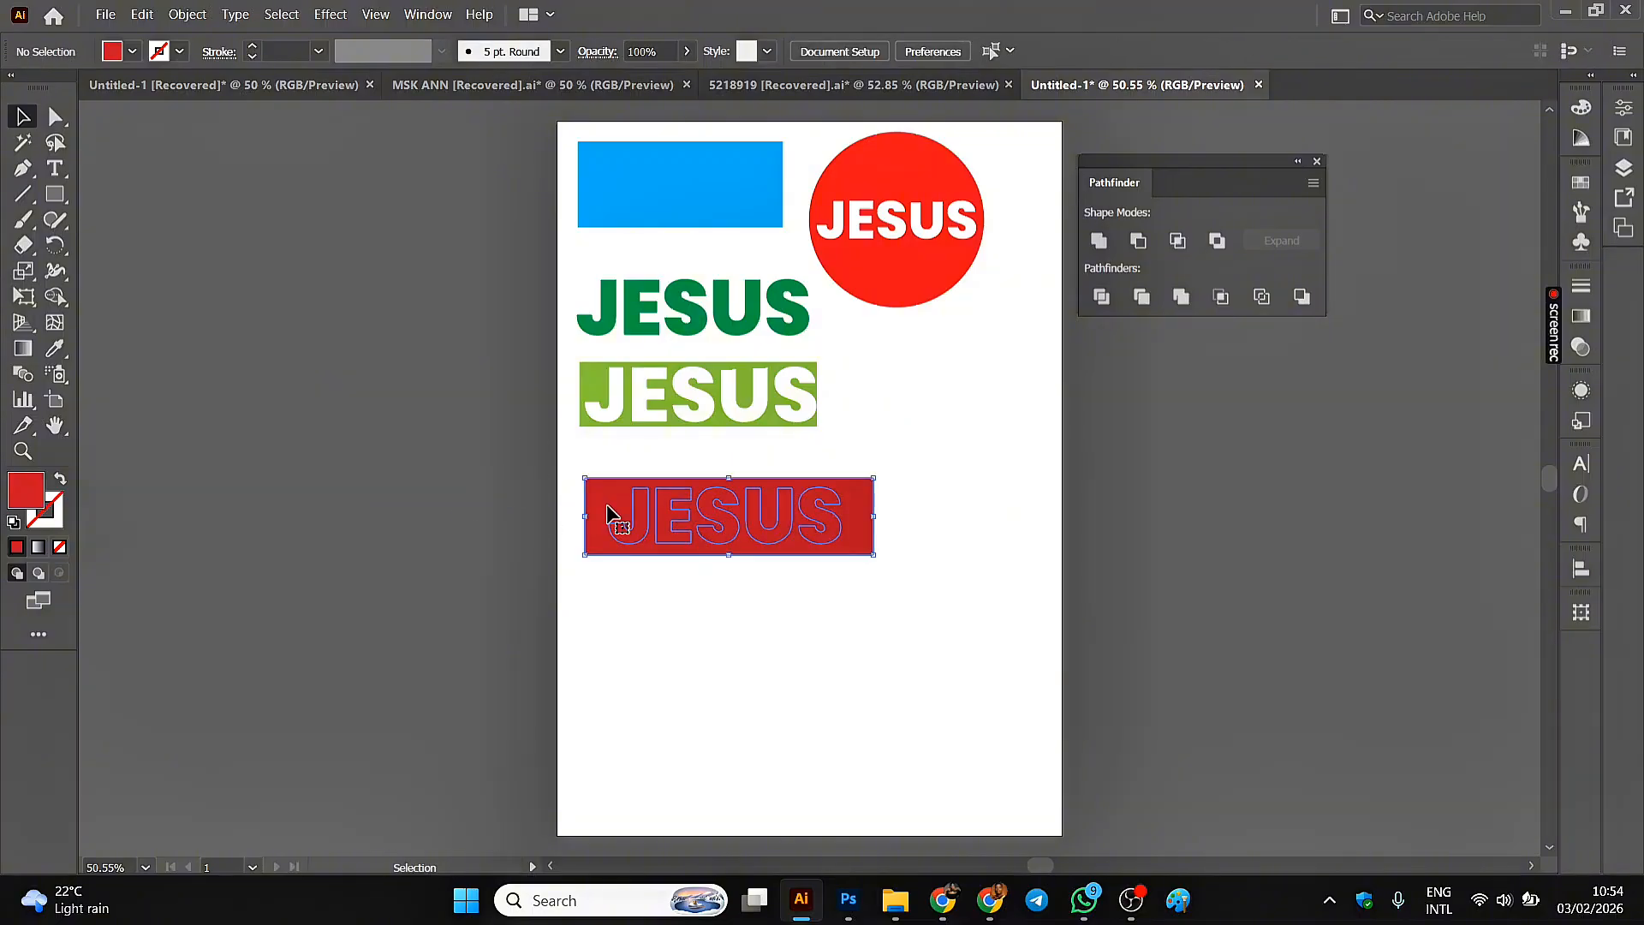
{"action": "left_click", "coordinate": [612, 511]}
{"action": "right_click", "coordinate": [611, 511]}
{"action": "left_click", "coordinate": [674, 683]}
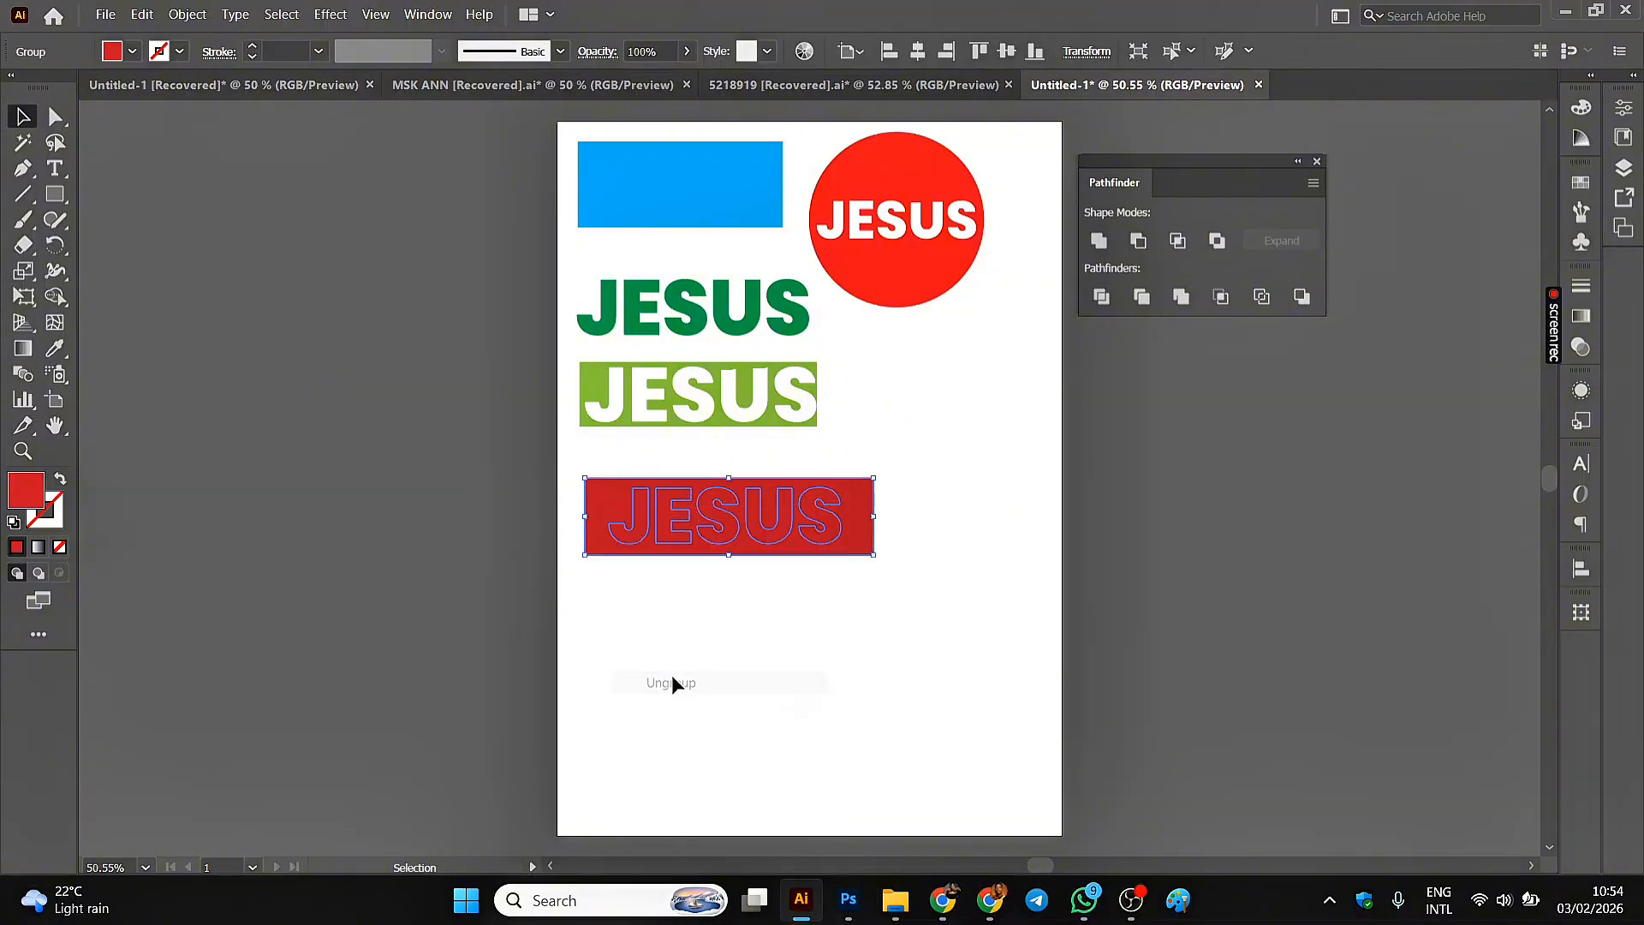
- Move the divided red rectangle piece down away from the JESUS letters, and select all five red letters individually
{"action": "left_click", "coordinate": [532, 553]}
{"action": "left_click_drag", "start_coordinate": [597, 497], "coordinate": [619, 611]}
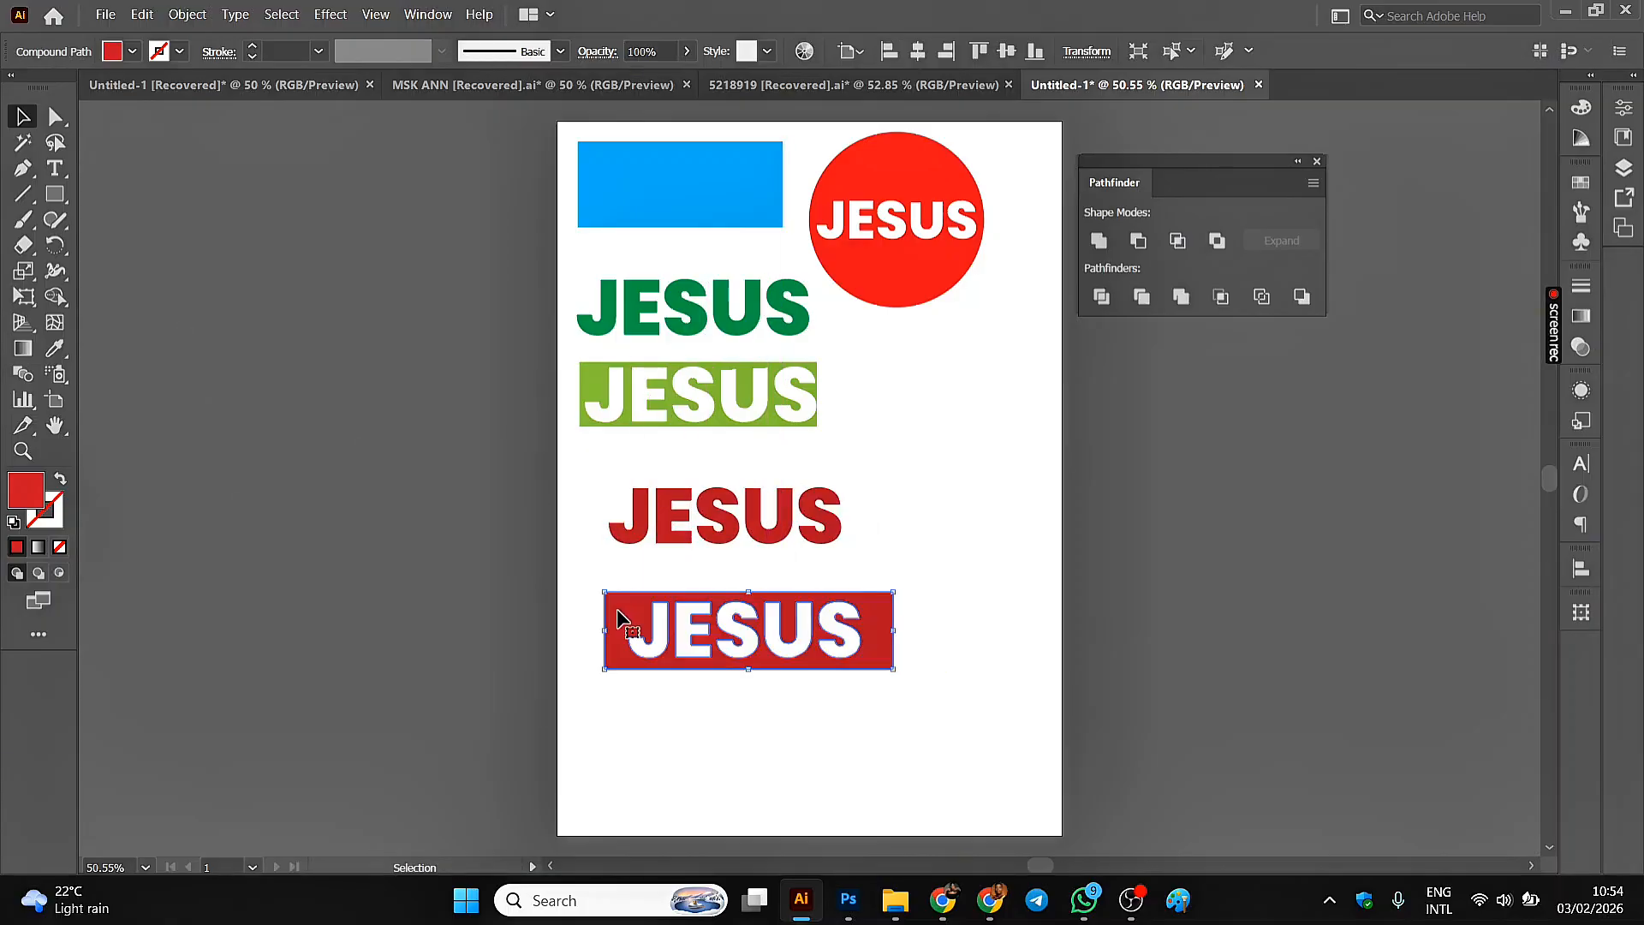
{"action": "left_click", "coordinate": [657, 520]}
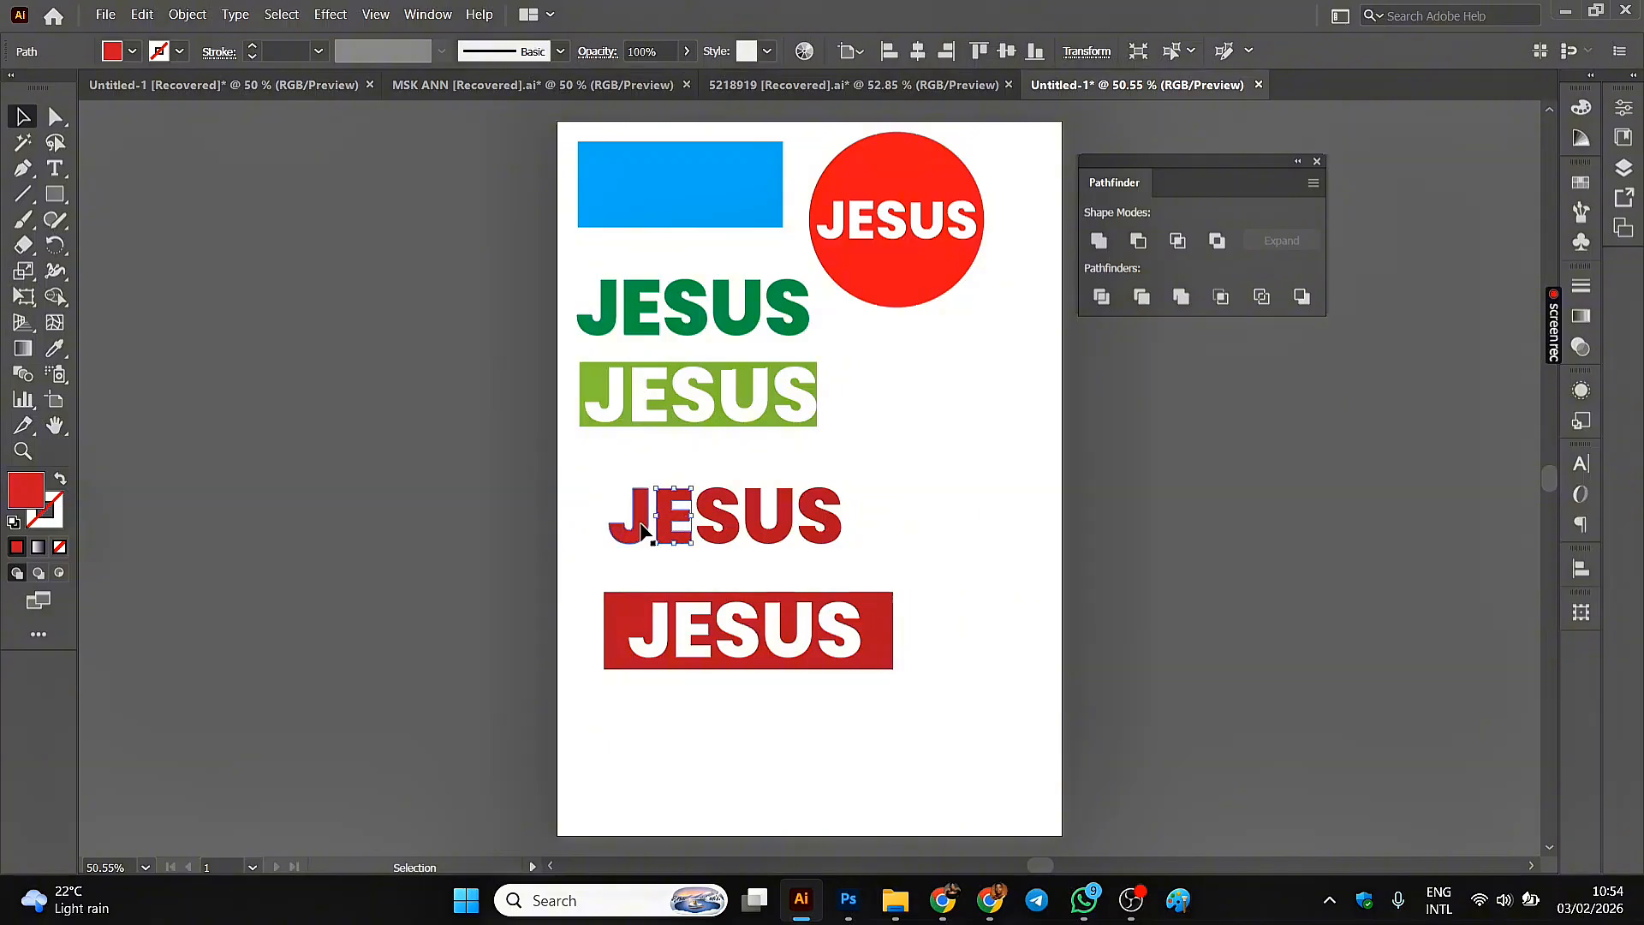
{"action": "left_click", "coordinate": [638, 524], "text": "shift"}
{"action": "left_click", "coordinate": [723, 518], "text": "shift"}
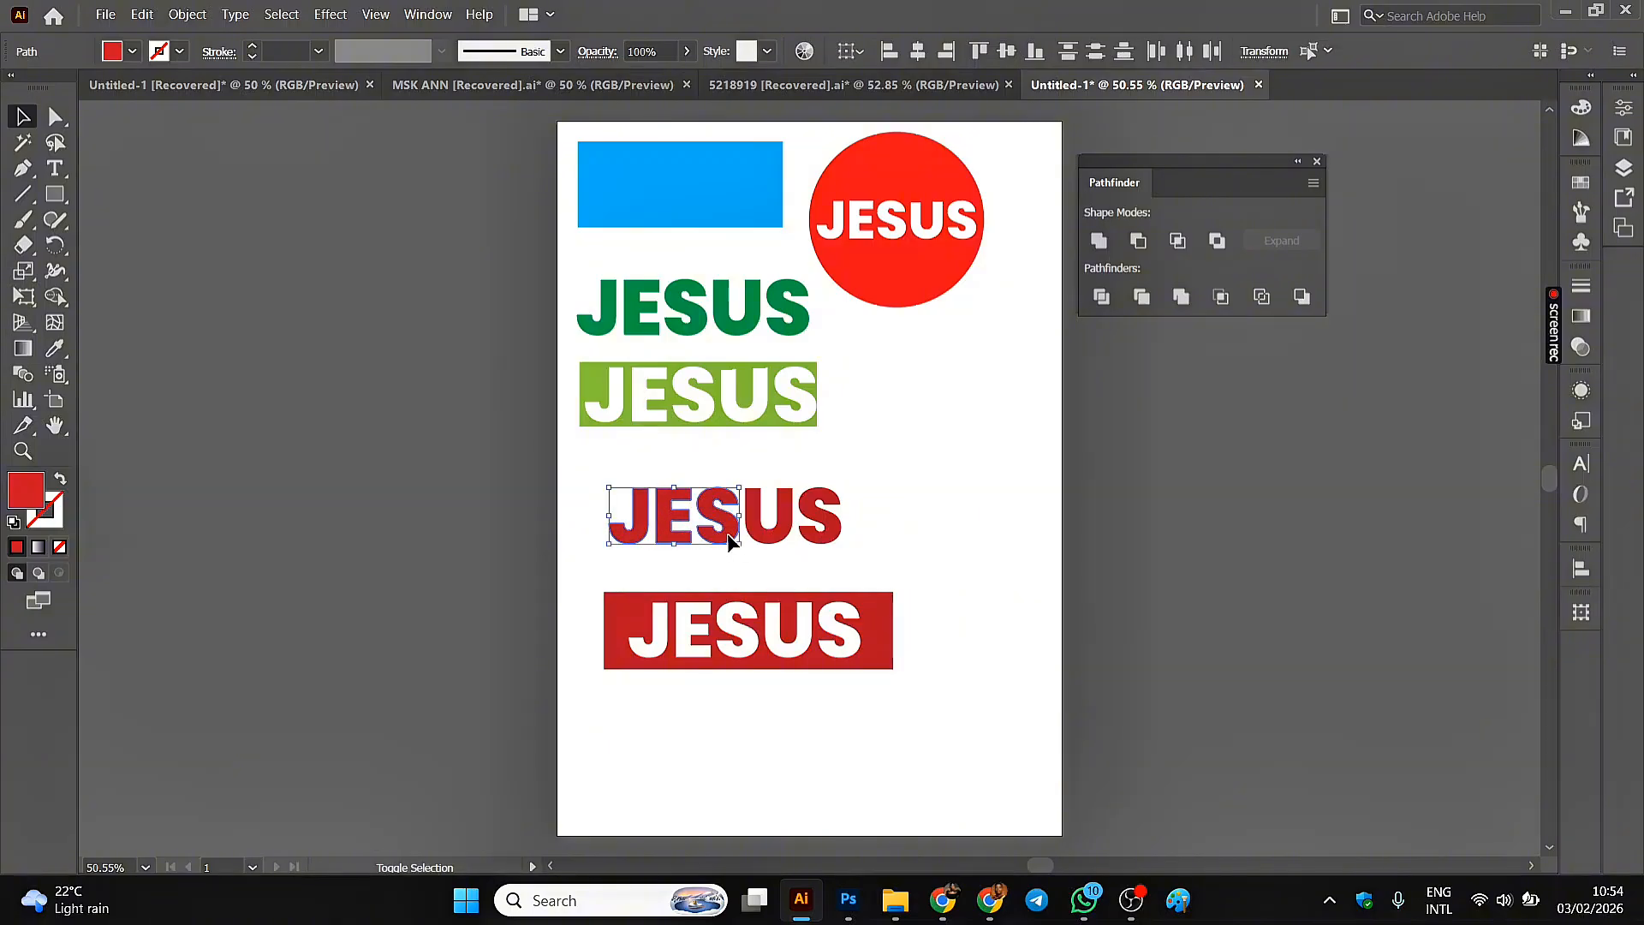
{"action": "left_click", "coordinate": [784, 518], "text": "shift"}
{"action": "left_click", "coordinate": [825, 529], "text": "shift"}
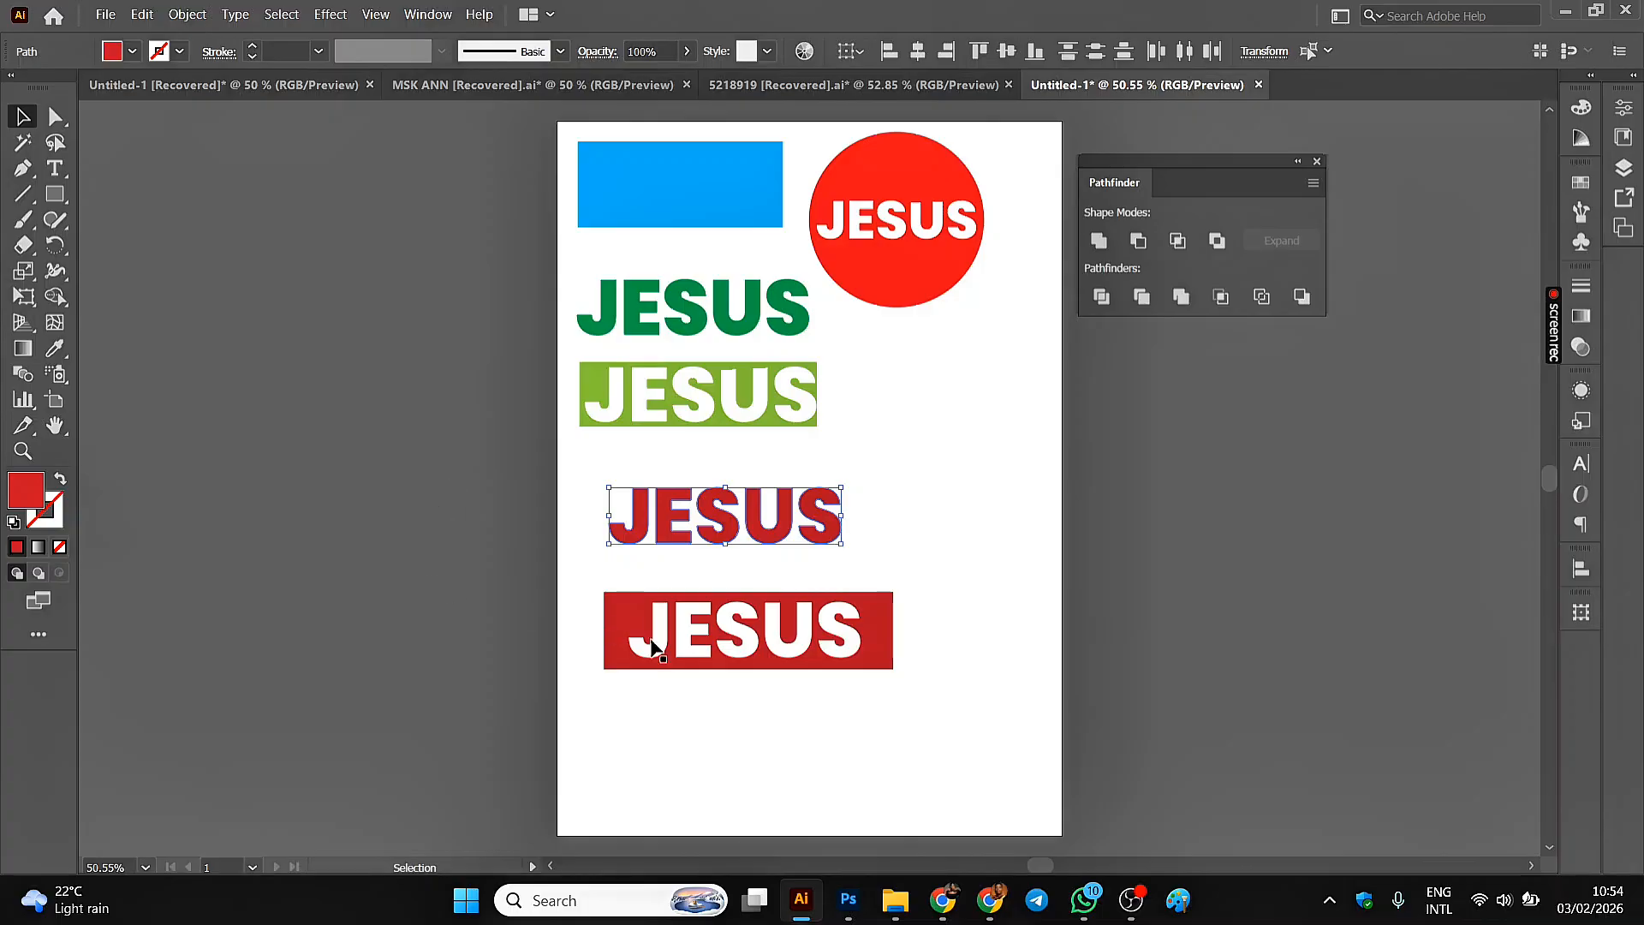
- Scale down the red cut-out rectangle beside the light green JESUS banner, and place the reduced red JESUS letters just above it
{"action": "left_click_drag", "start_coordinate": [636, 624], "coordinate": [868, 395]}
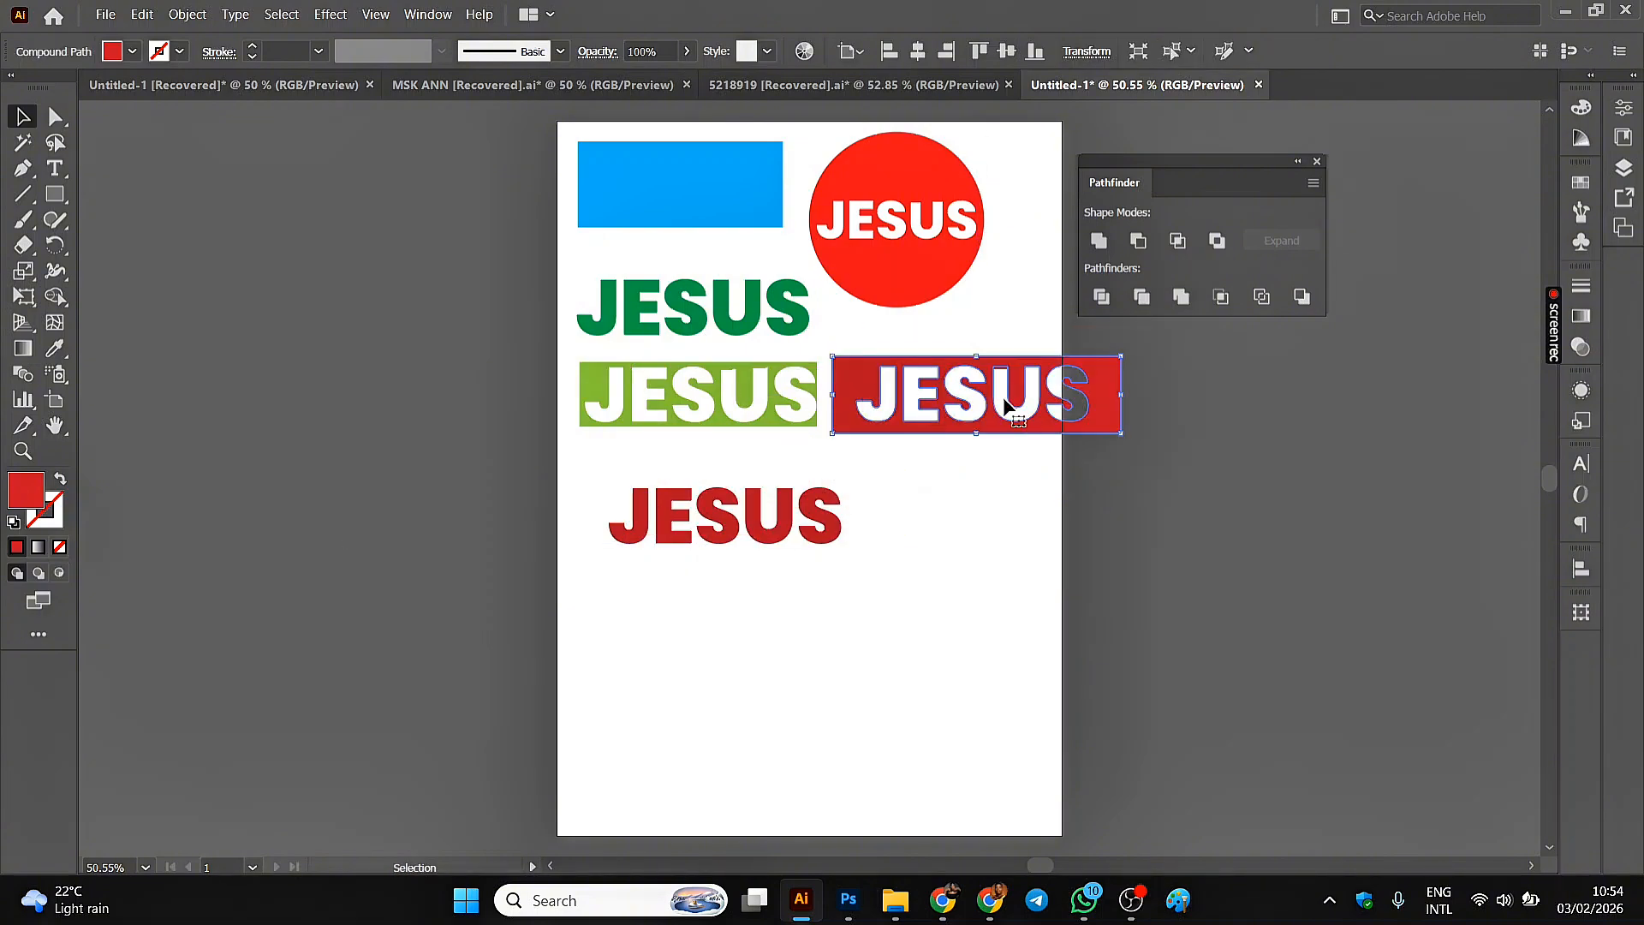
{"action": "left_click_drag", "start_coordinate": [1128, 394], "coordinate": [1039, 396]}
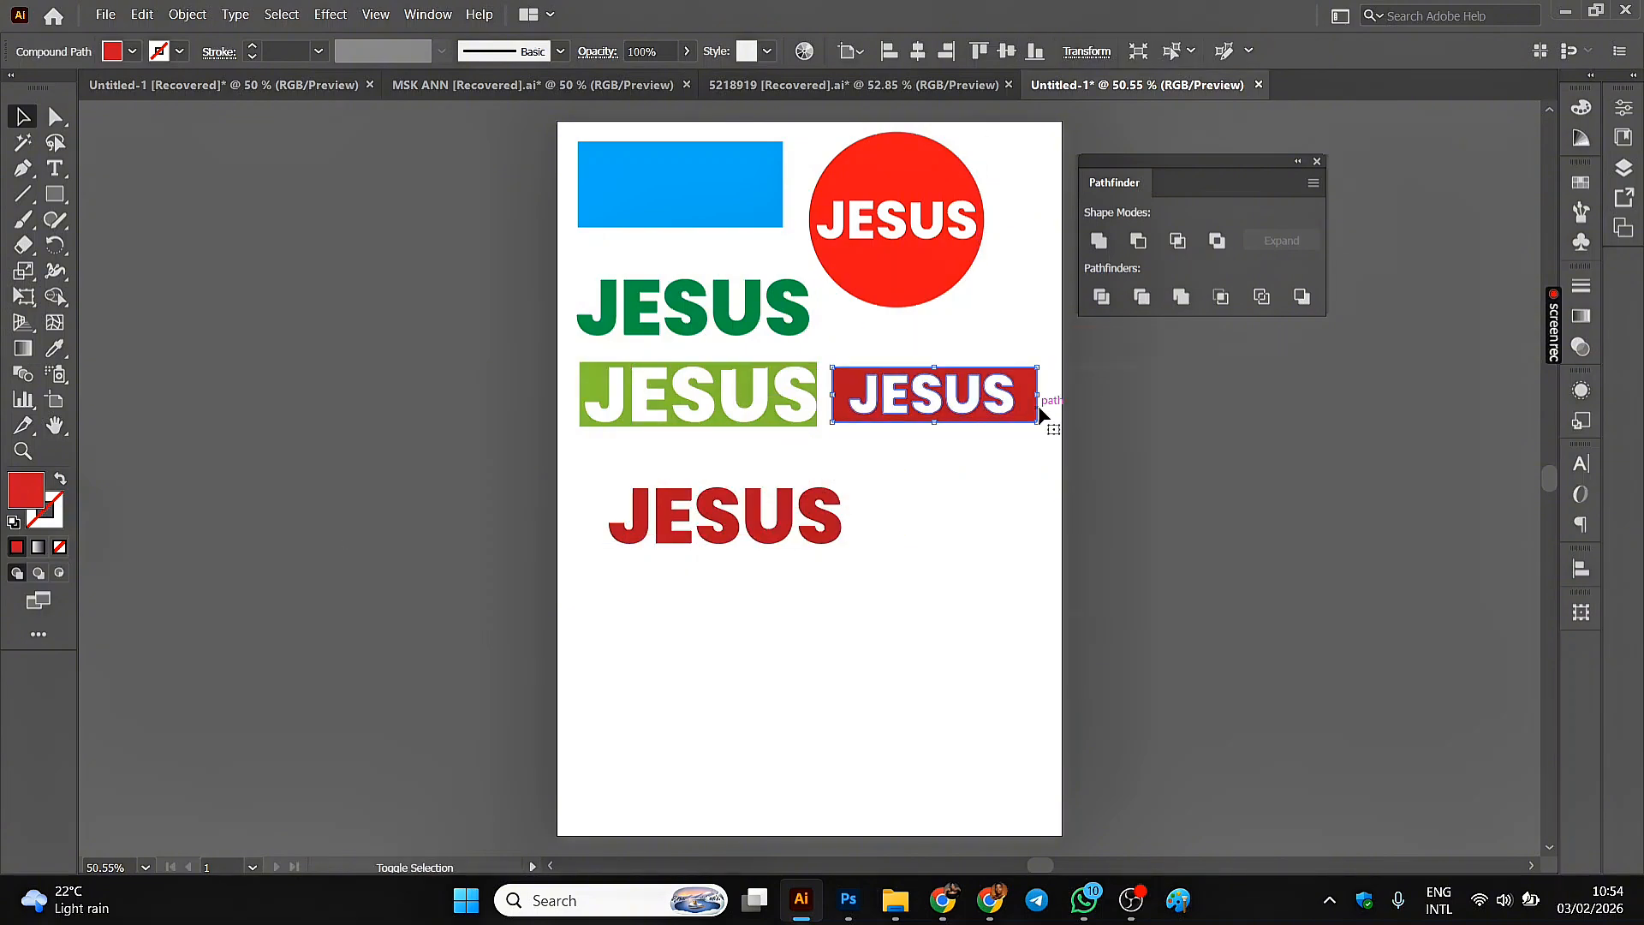
{"action": "left_click", "coordinate": [623, 526]}
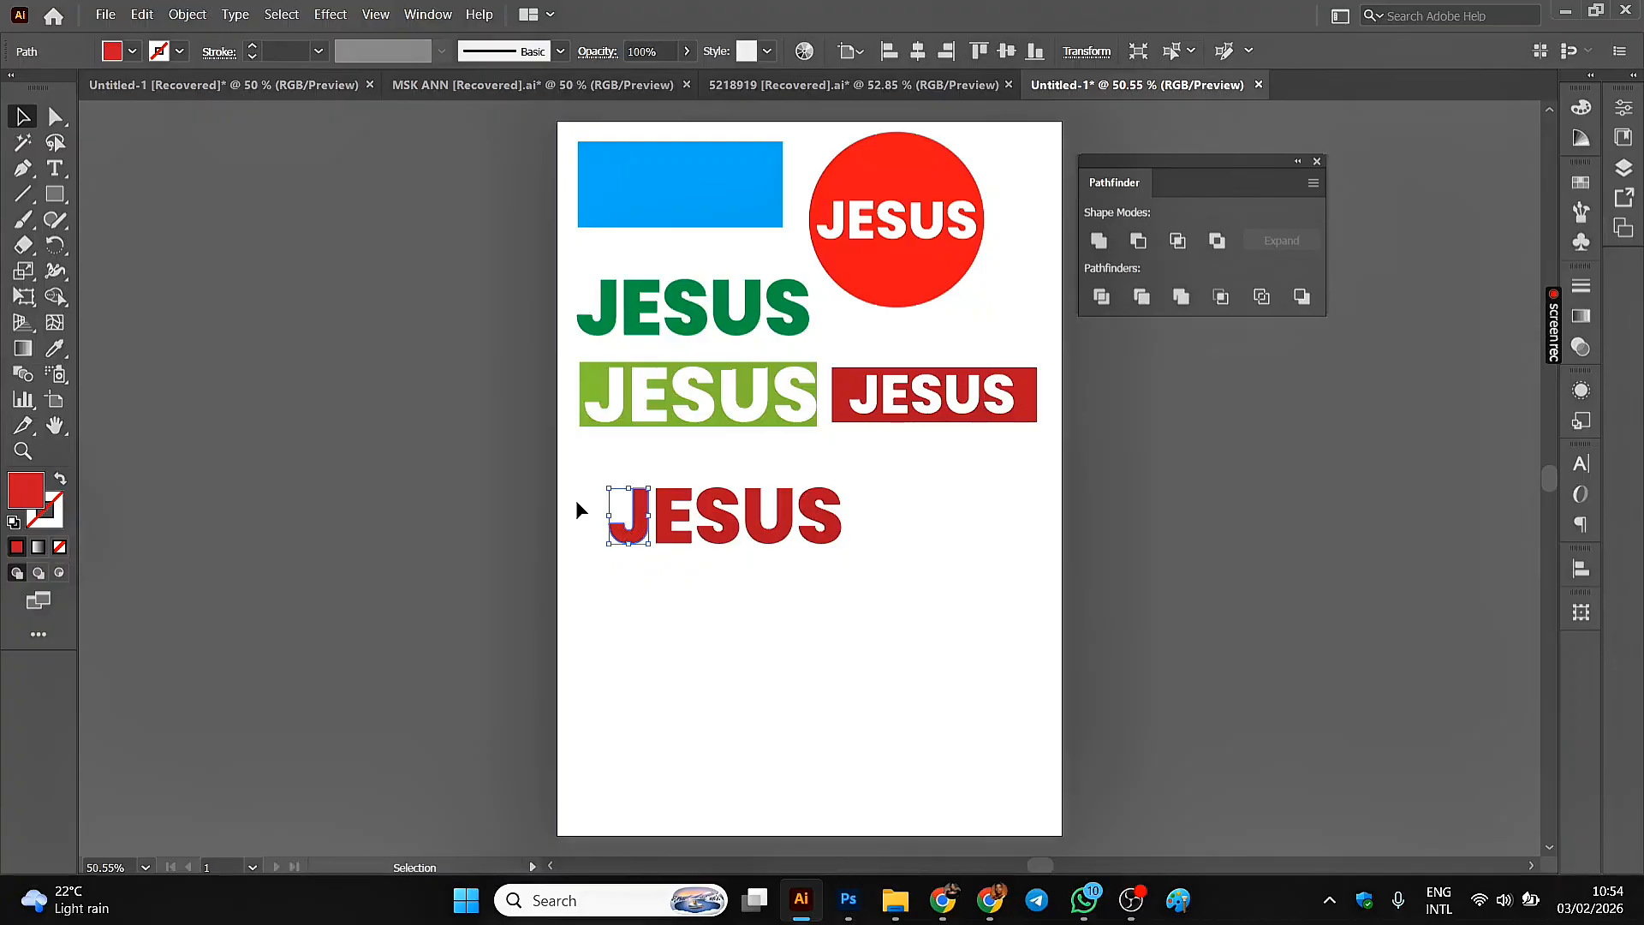
{"action": "left_click_drag", "start_coordinate": [584, 483], "coordinate": [942, 342]}
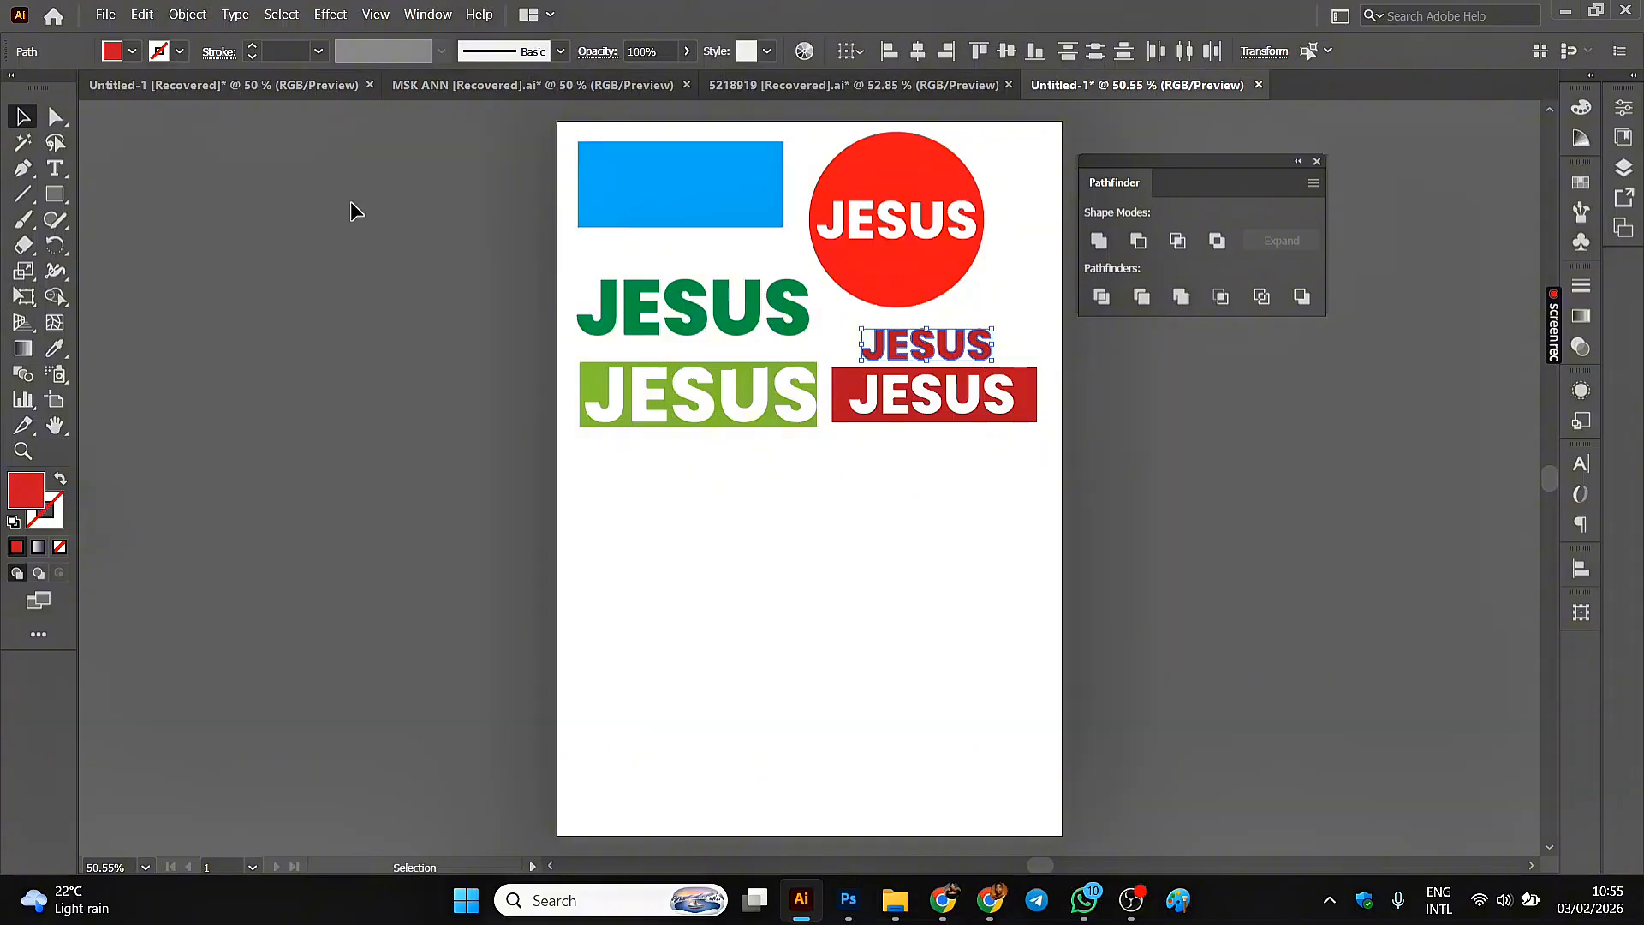
- Add a new text object reading JESUS in the empty area below the green and red banners
{"action": "left_click", "coordinate": [59, 167]}
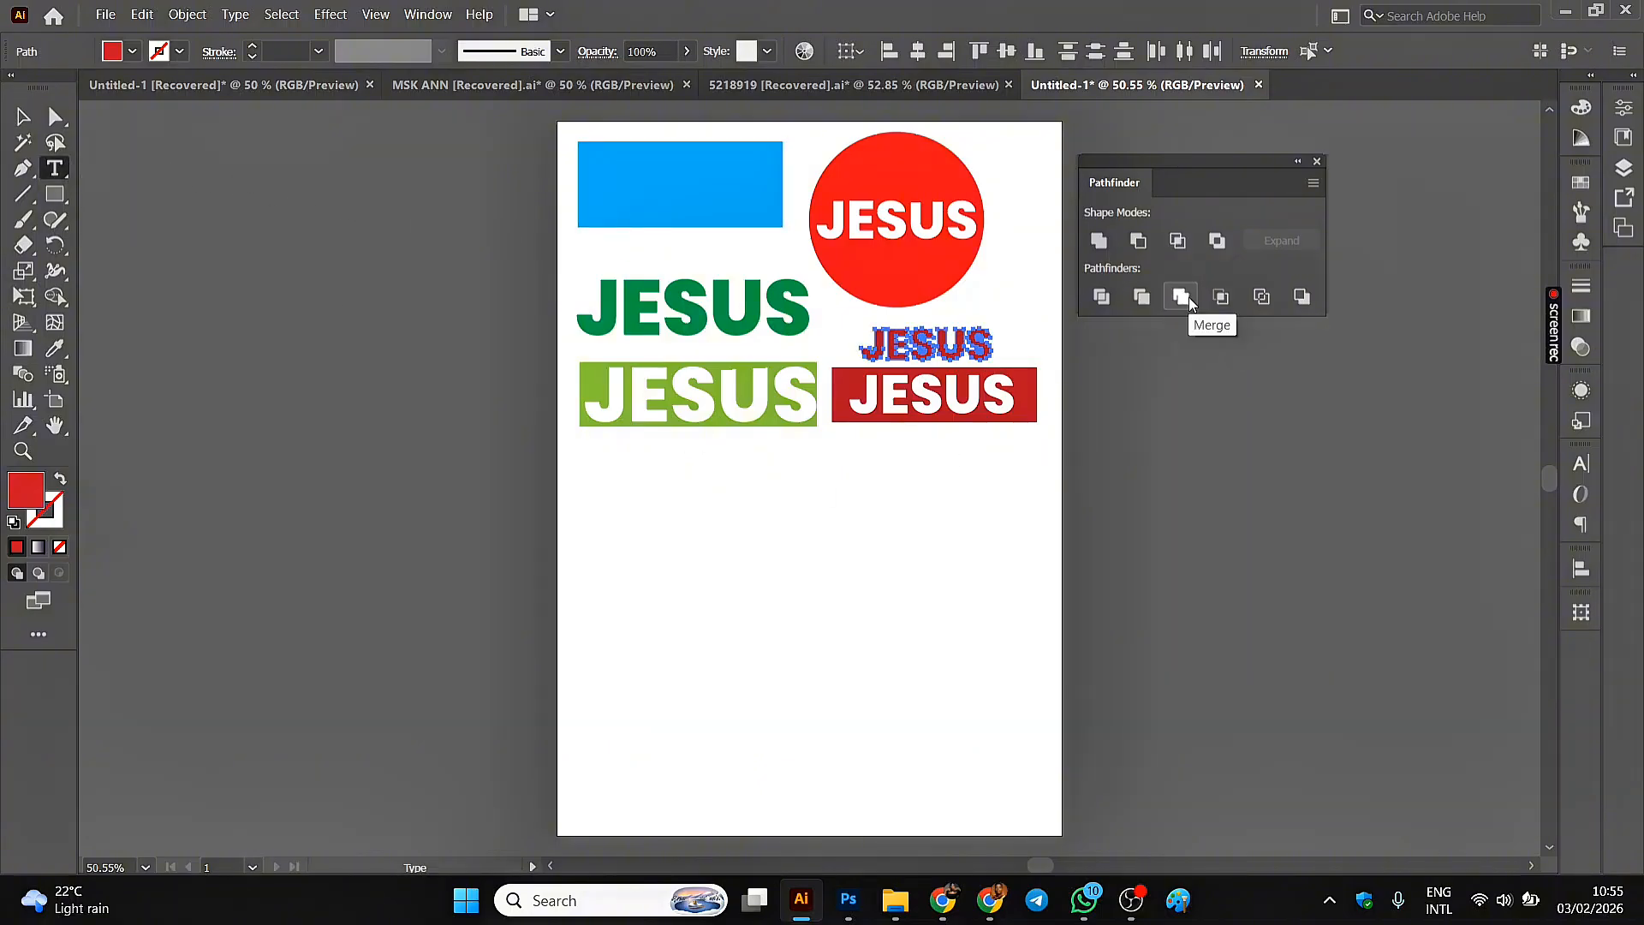
{"action": "left_click", "coordinate": [650, 508]}
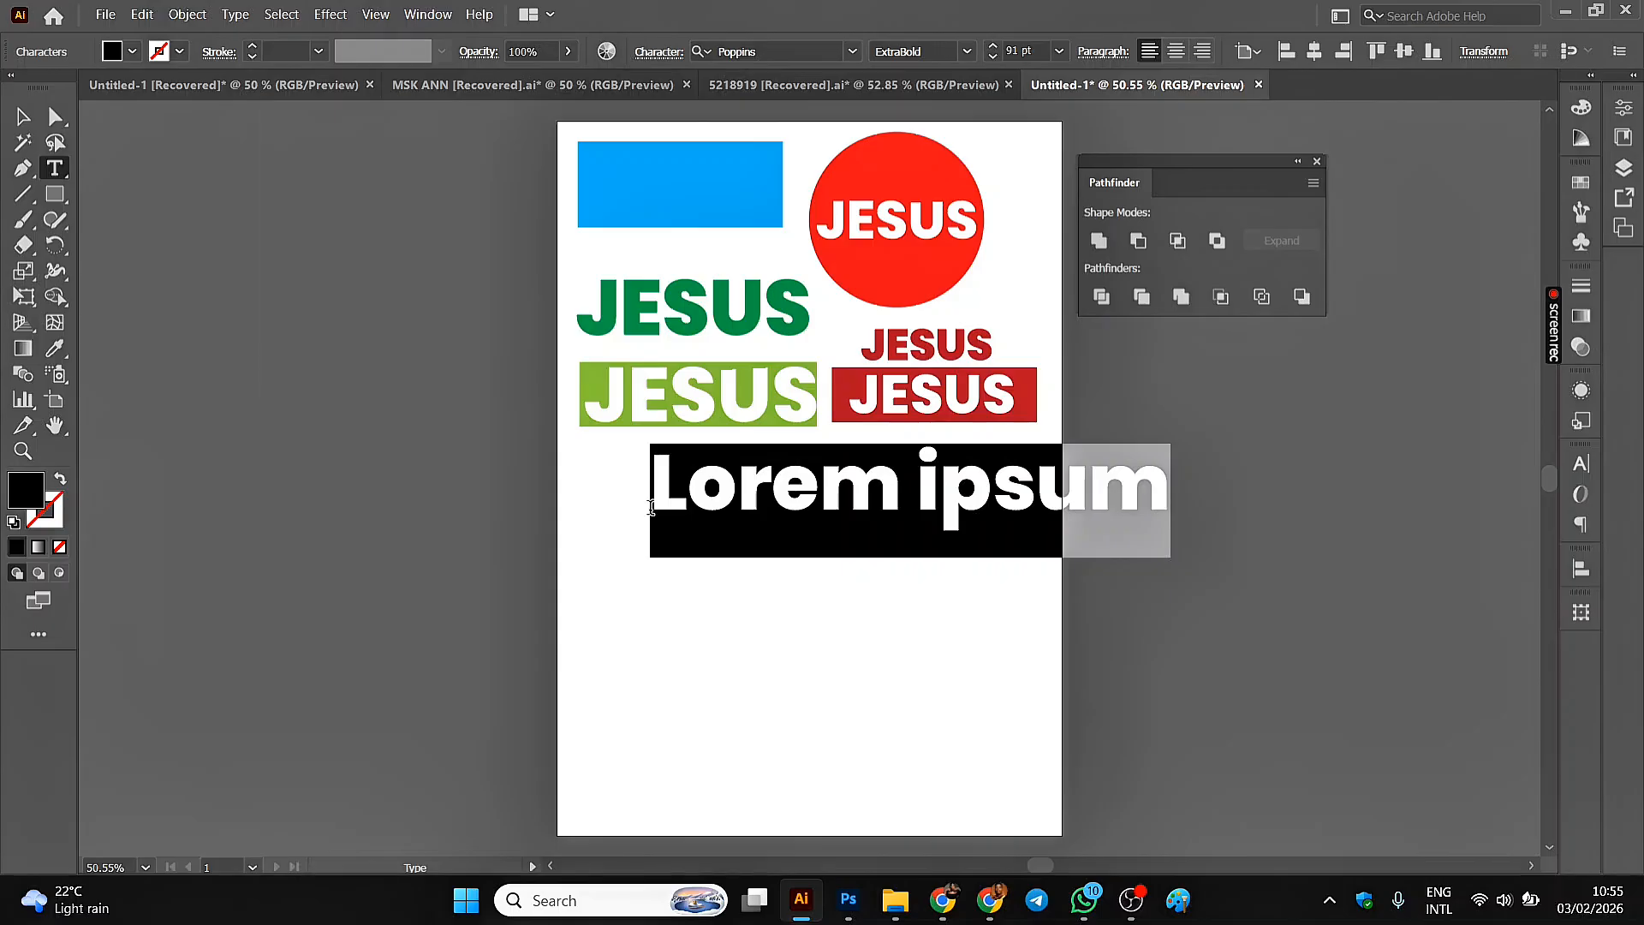
{"action": "type", "text": "JESUS"}
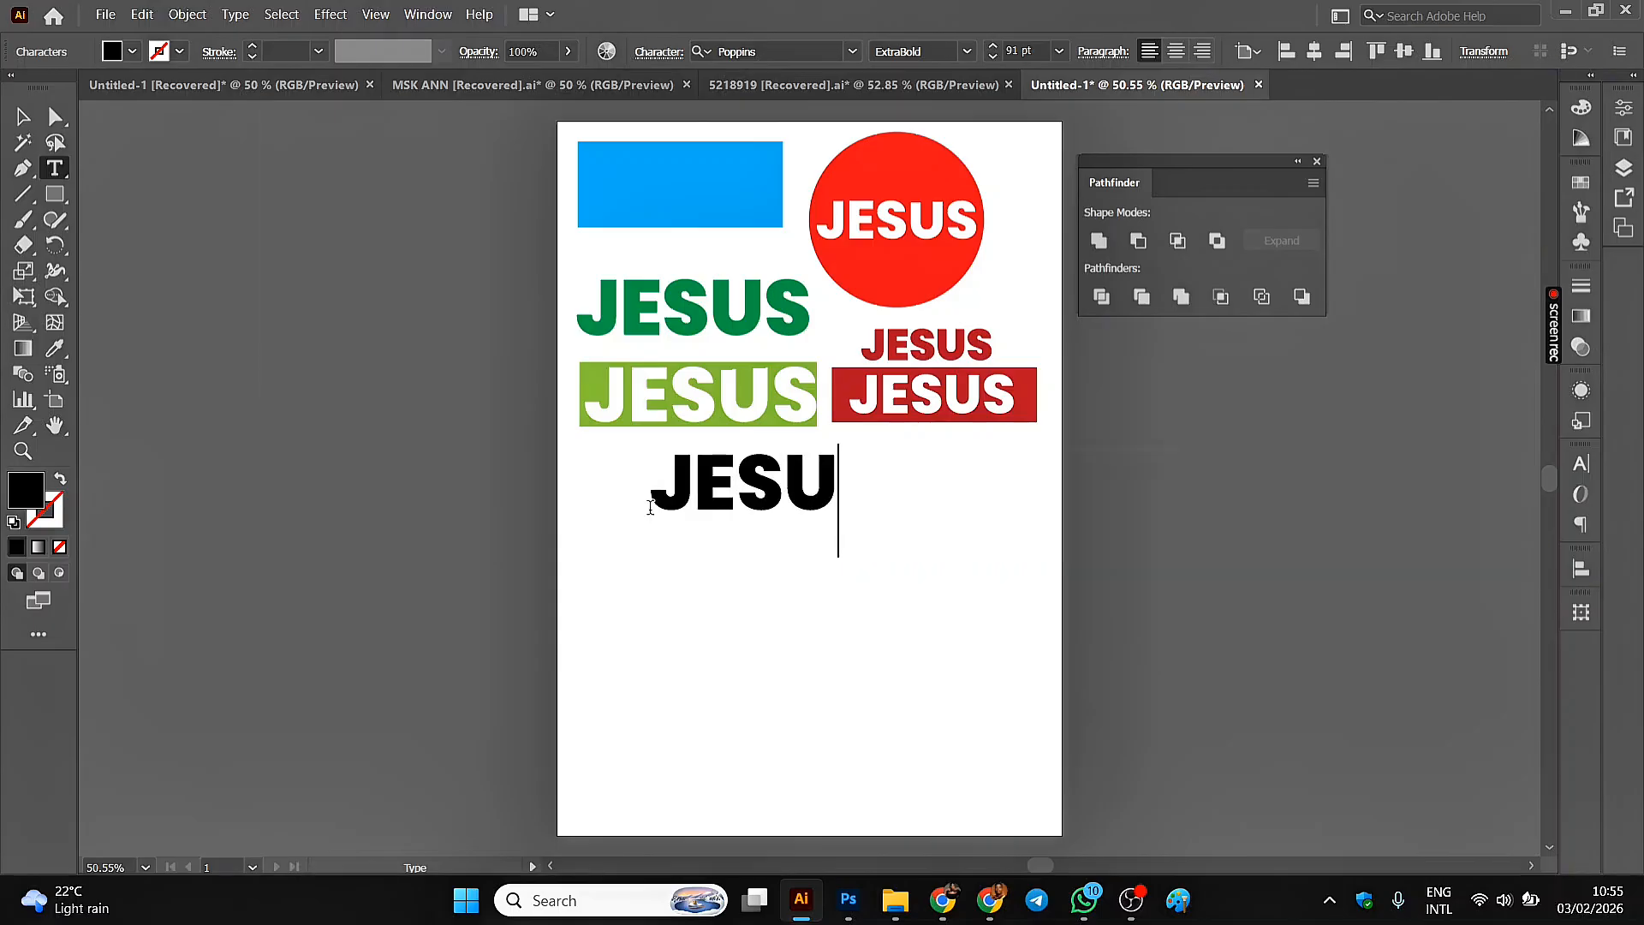
{"action": "left_click", "coordinate": [23, 115]}
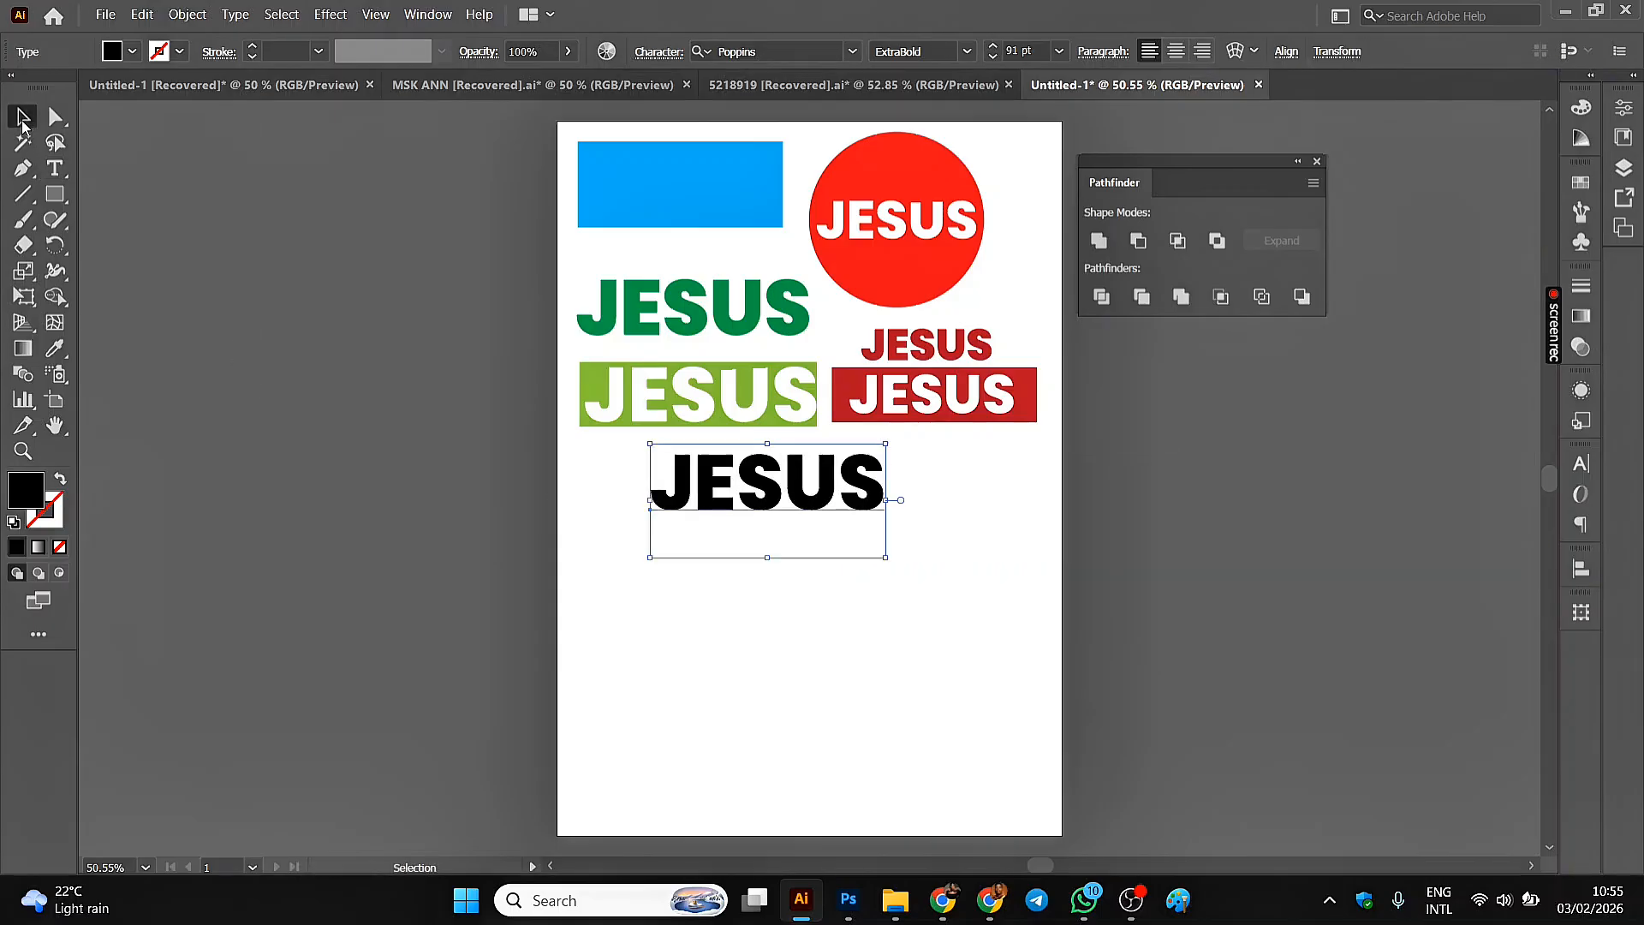
- Shift the black JESUS text slightly down, convert it to outlines and make the letters a compound path
{"action": "left_click_drag", "start_coordinate": [700, 506], "coordinate": [673, 532]}
{"action": "right_click", "coordinate": [673, 532]}
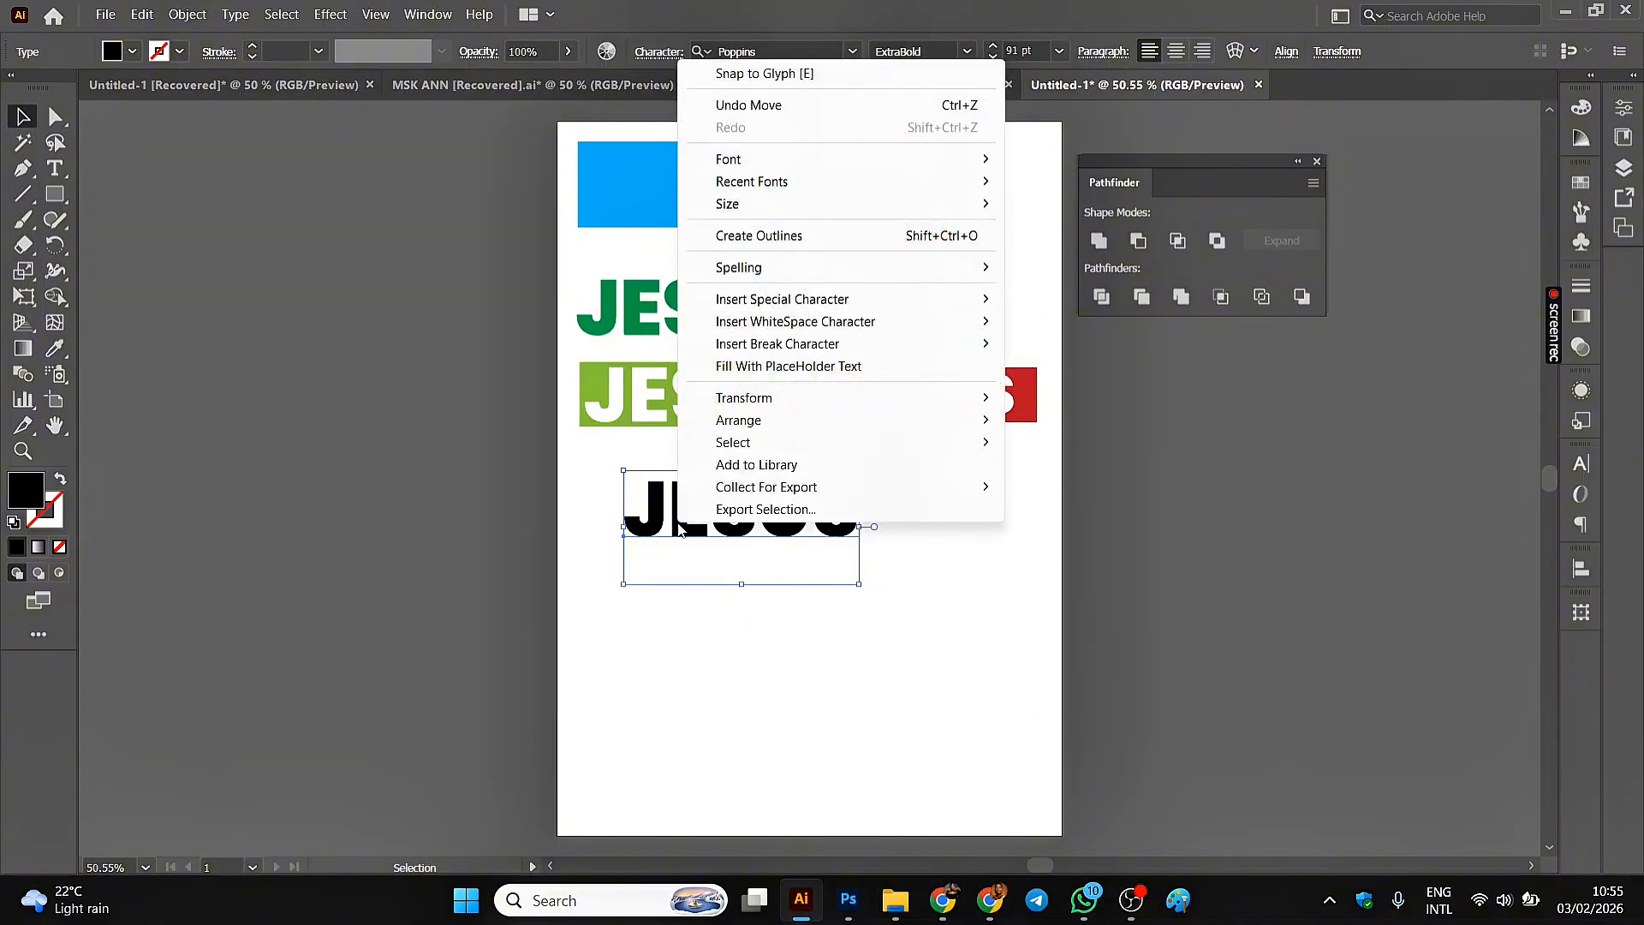
{"action": "left_click", "coordinate": [759, 235]}
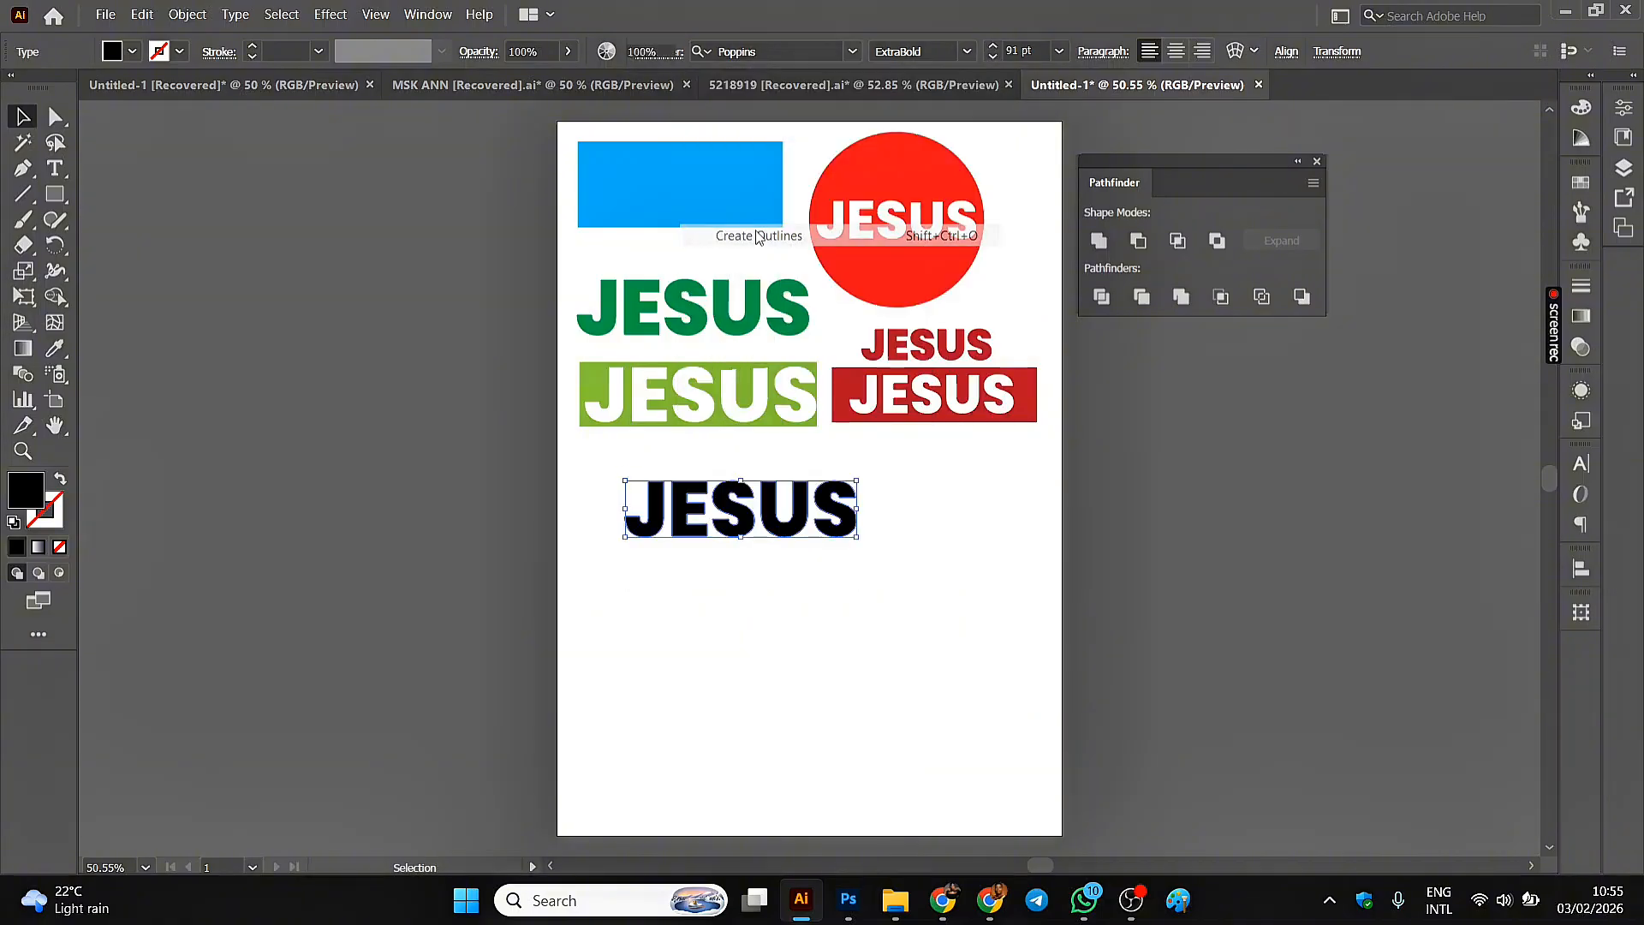
{"action": "left_click", "coordinate": [187, 14]}
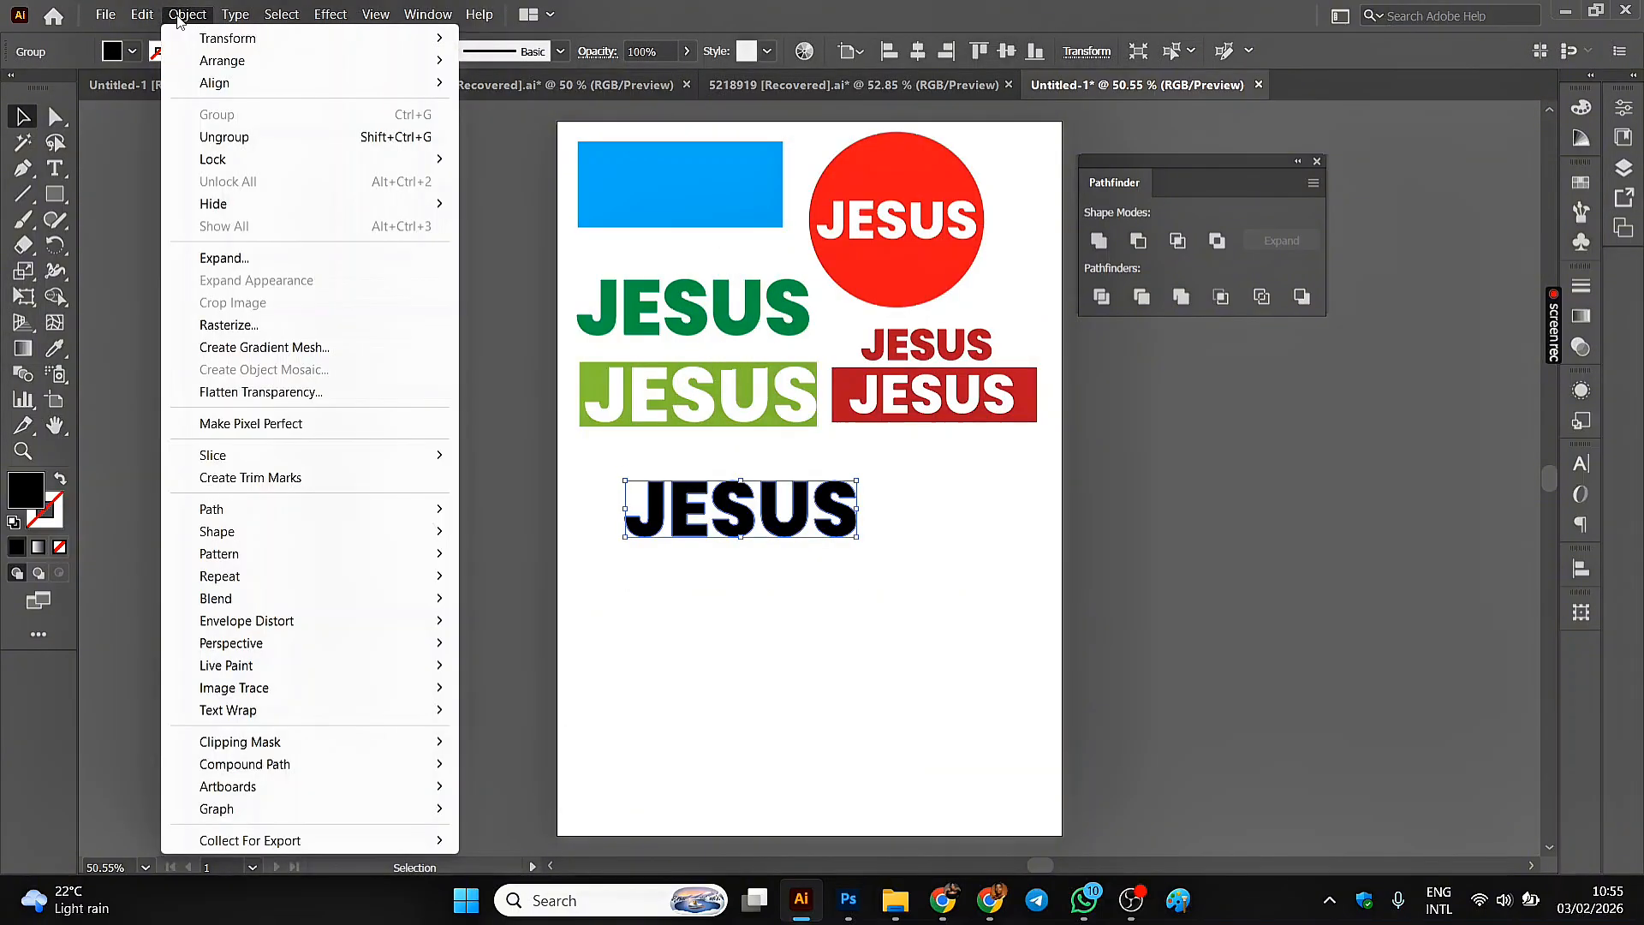
{"action": "left_click", "coordinate": [500, 762]}
- Fill the outlined JESUS compound path with a magenta-purple swatch and deselect it
{"action": "left_click", "coordinate": [135, 51]}
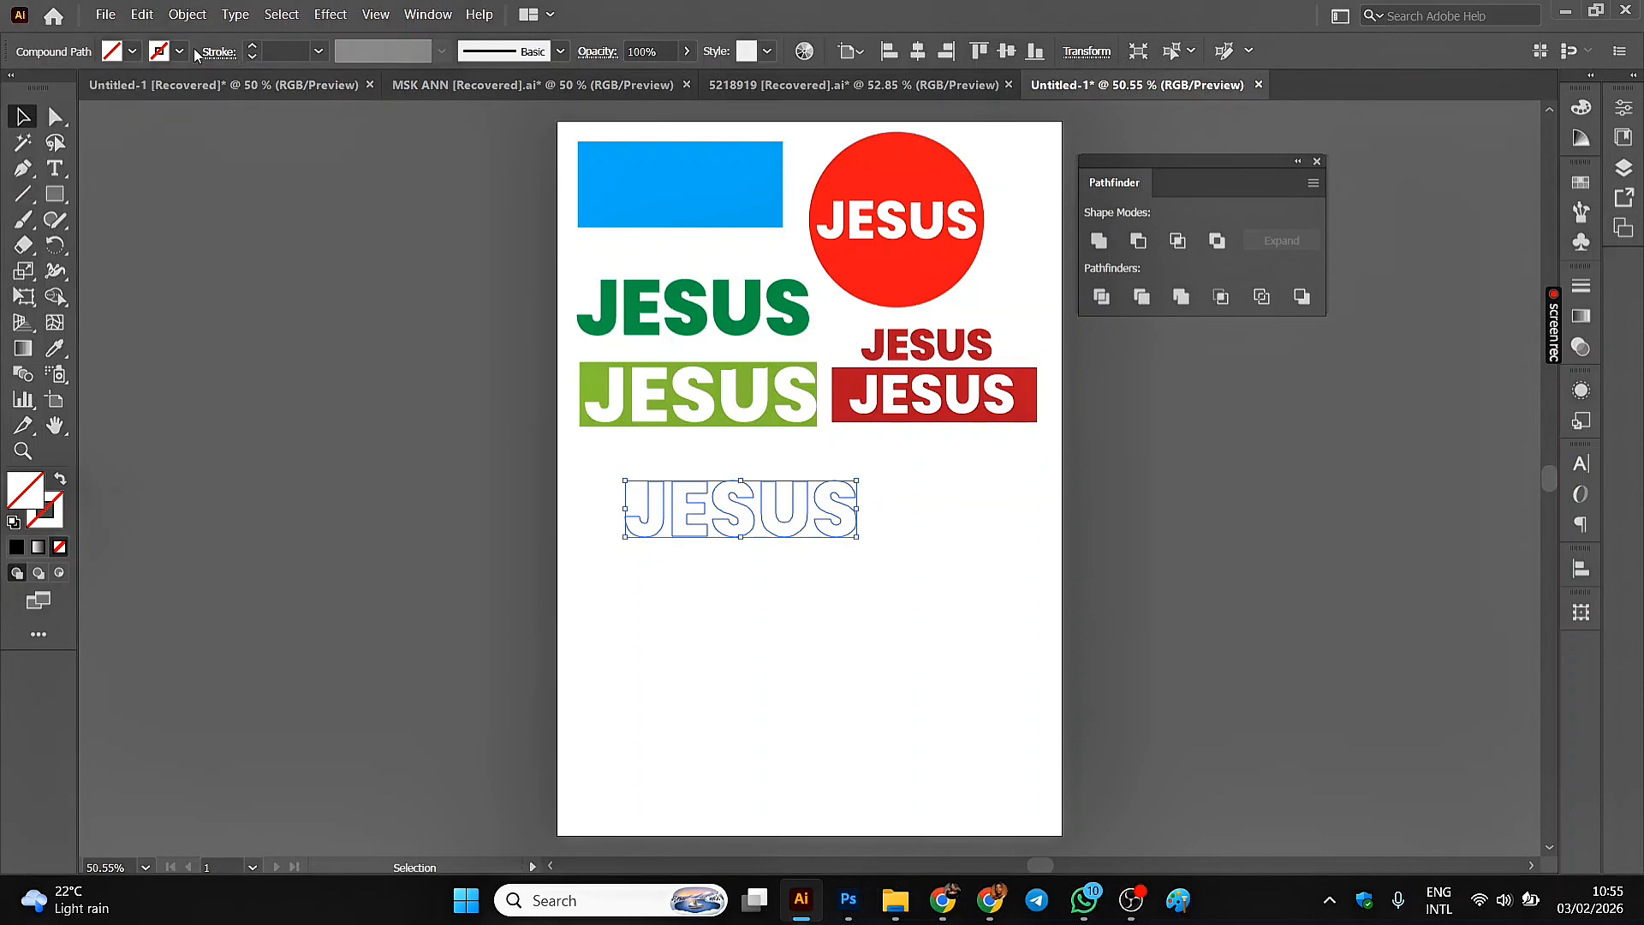
{"action": "left_click", "coordinate": [132, 52]}
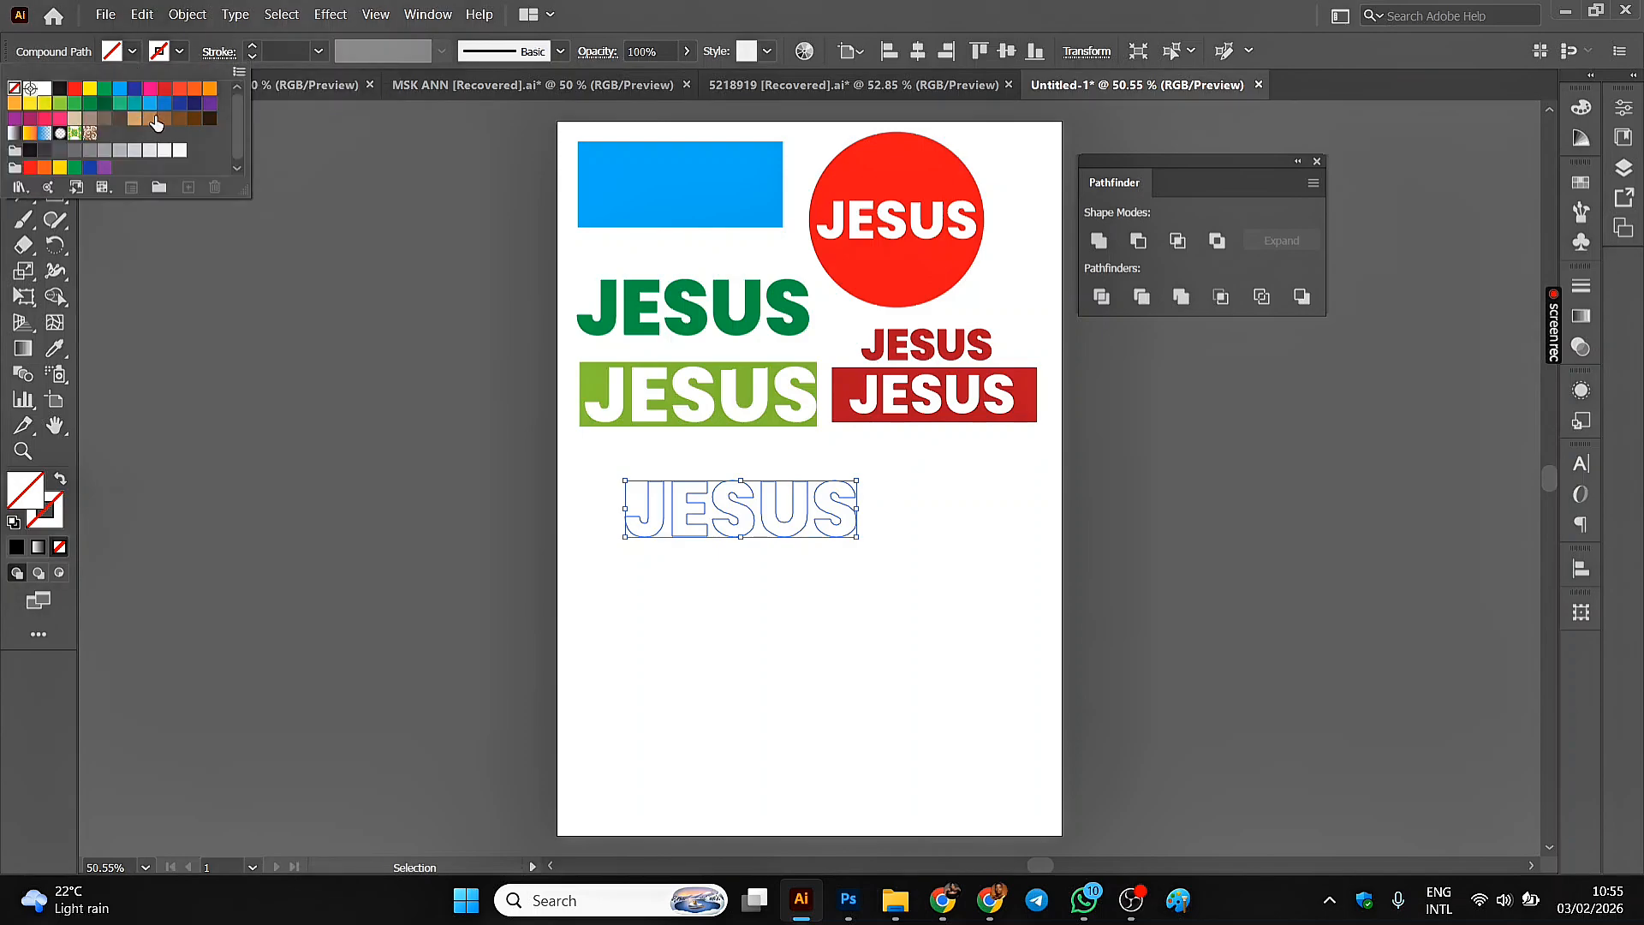
{"action": "left_click", "coordinate": [30, 119]}
{"action": "left_click", "coordinate": [516, 519]}
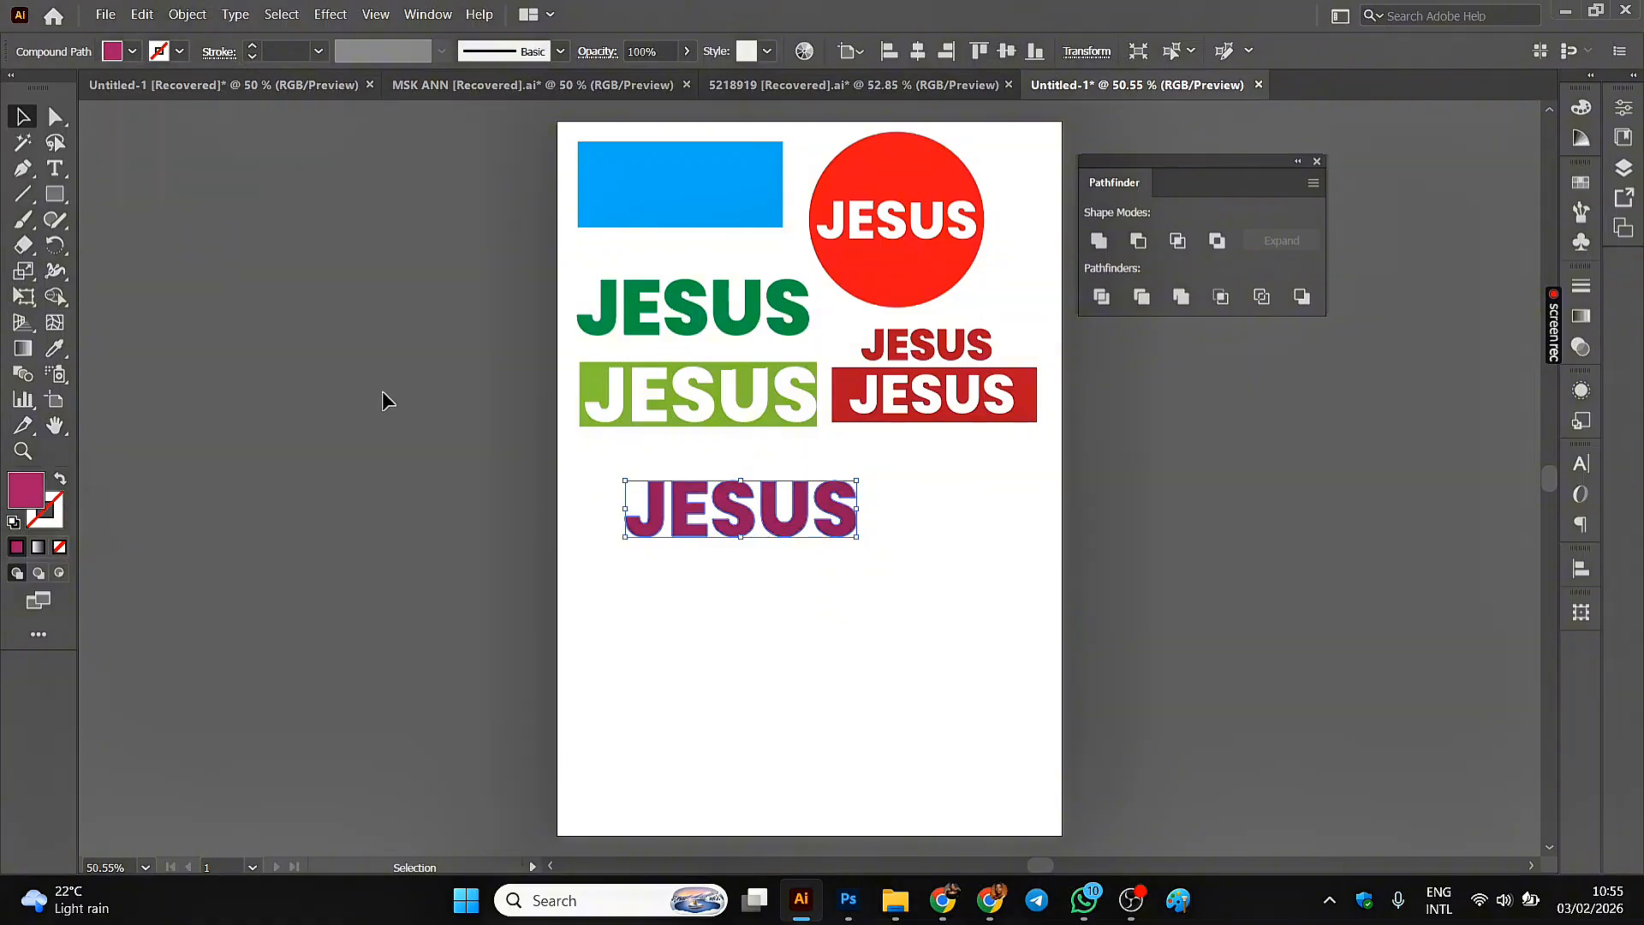
{"action": "left_click", "coordinate": [332, 394]}
- Draw a magenta-purple circle nearly as wide as the JESUS lettering and move it down below the word
{"action": "left_click", "coordinate": [53, 197]}
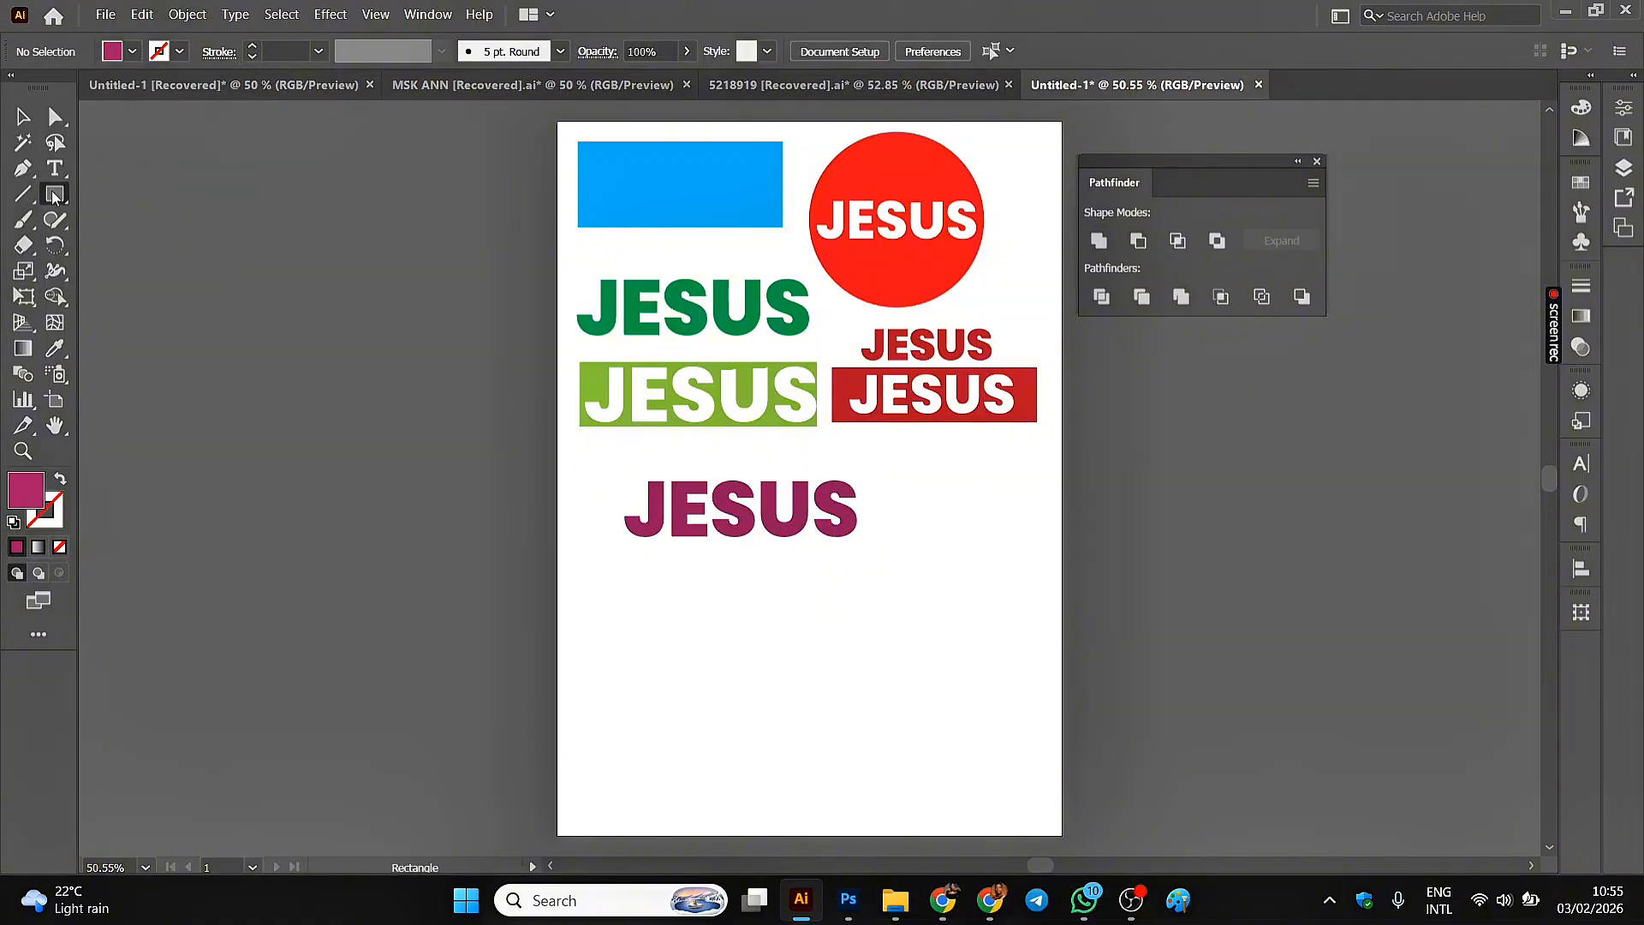
{"action": "left_click", "coordinate": [124, 248]}
{"action": "left_click_drag", "start_coordinate": [618, 453], "coordinate": [837, 548]}
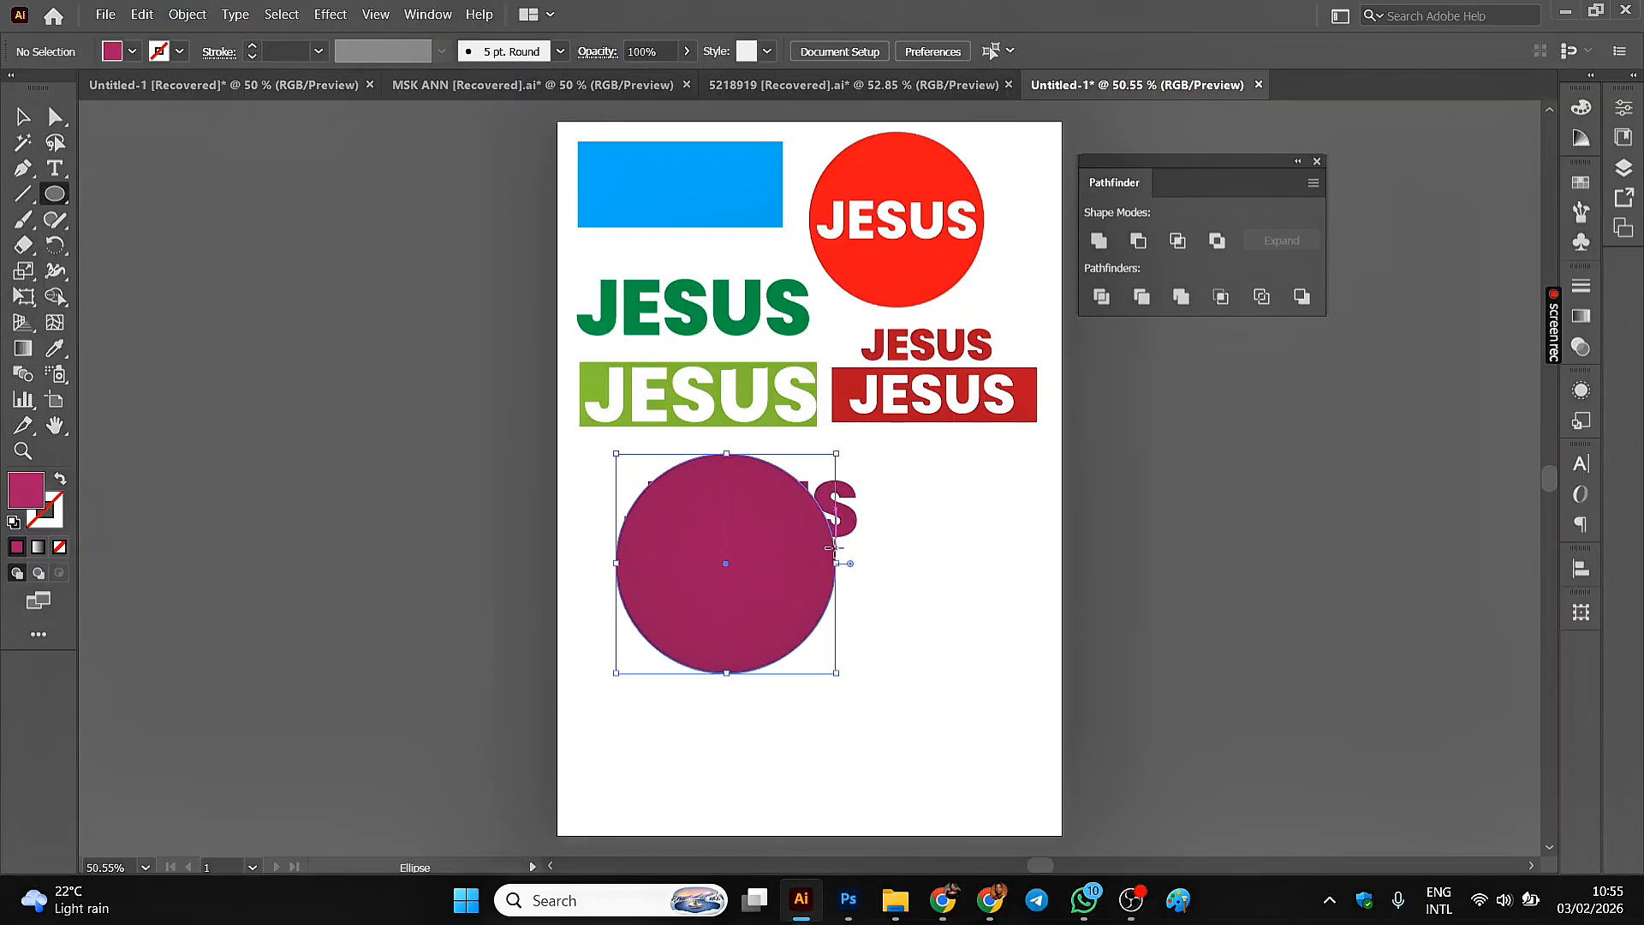
{"action": "left_click", "coordinate": [24, 118]}
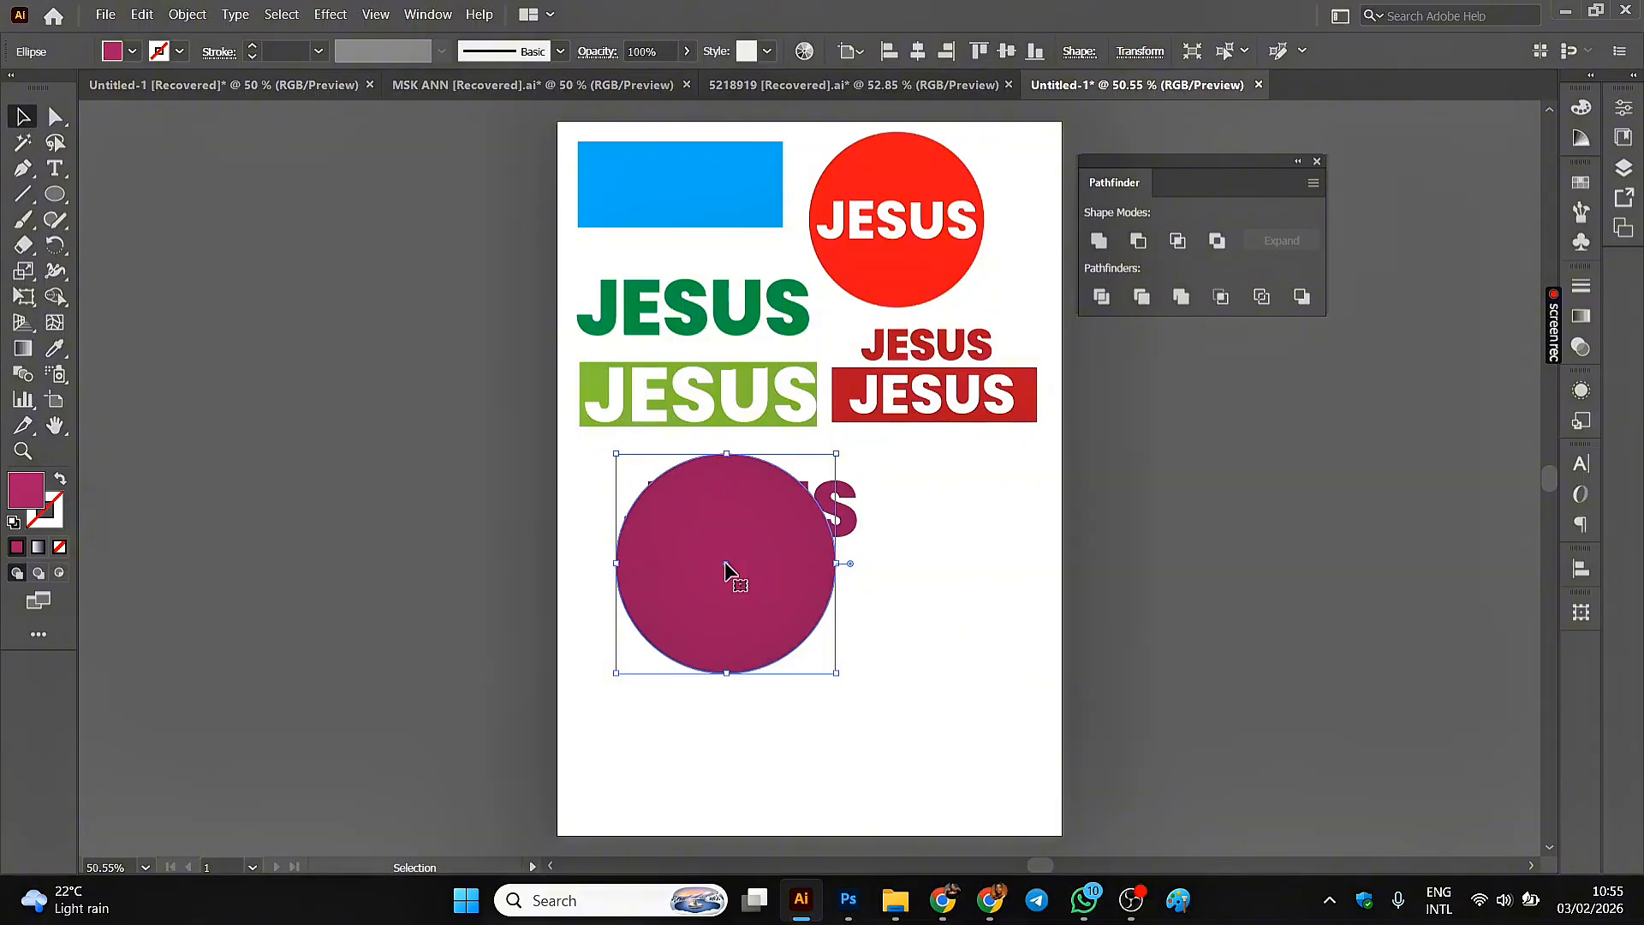
{"action": "left_click_drag", "start_coordinate": [734, 576], "coordinate": [739, 668]}
- Move the magenta JESUS lettering onto the middle of the circle and scale it to fit within the circle's width
{"action": "left_click_drag", "start_coordinate": [765, 504], "coordinate": [752, 651]}
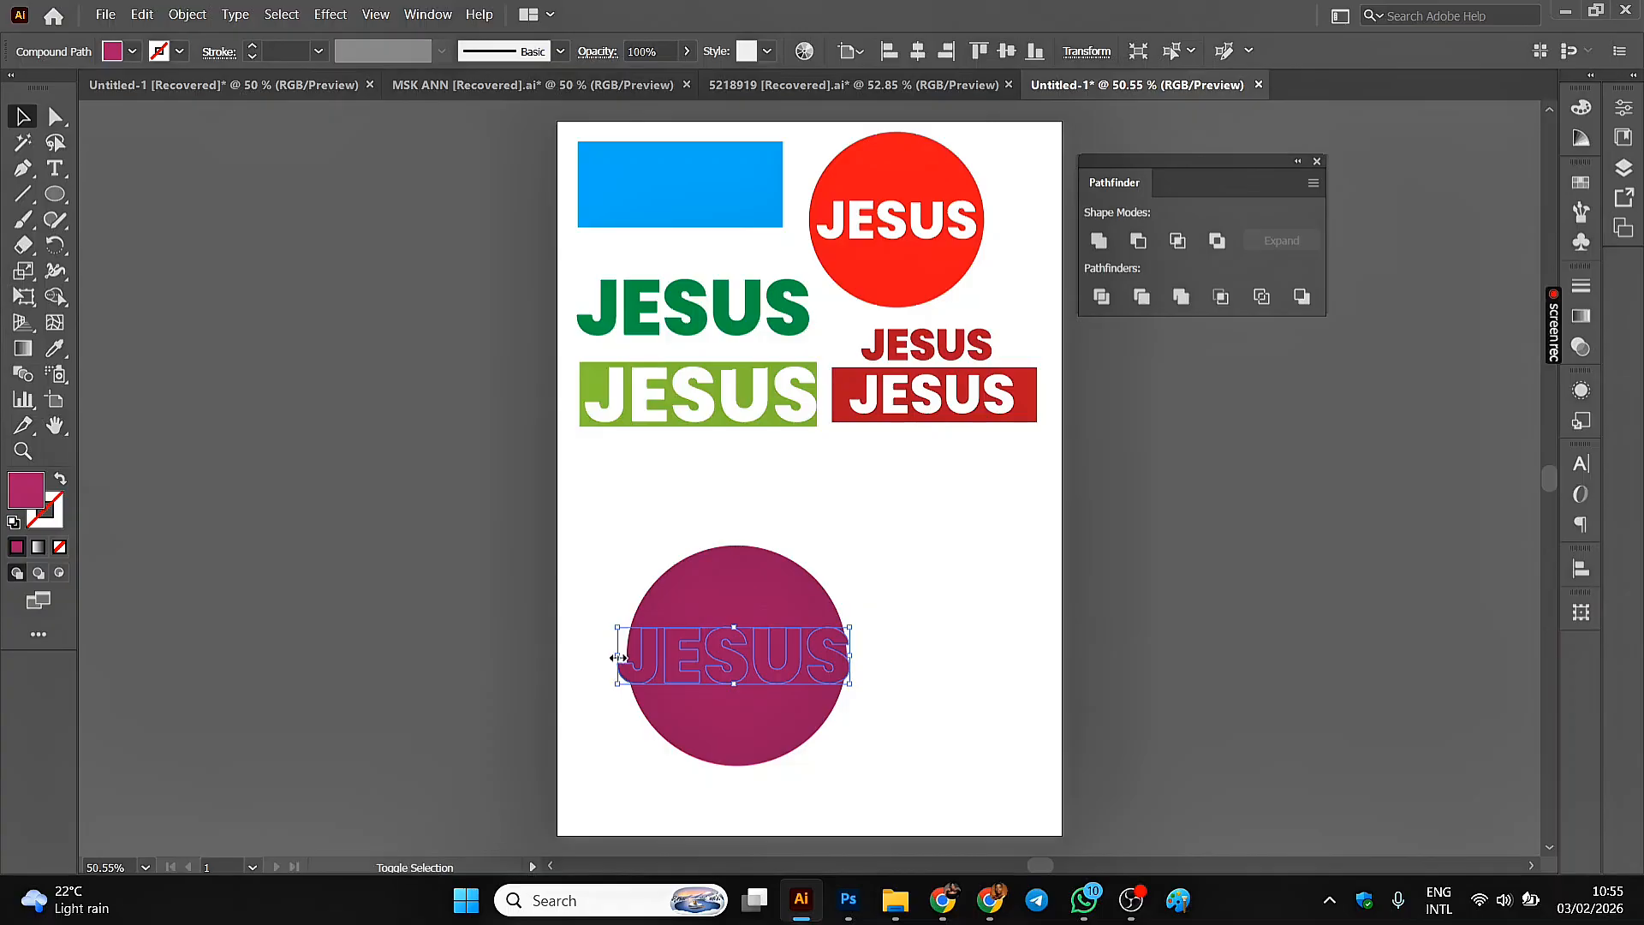
{"action": "left_click_drag", "start_coordinate": [618, 656], "coordinate": [630, 658]}
{"action": "left_click_drag", "start_coordinate": [850, 658], "coordinate": [845, 658]}
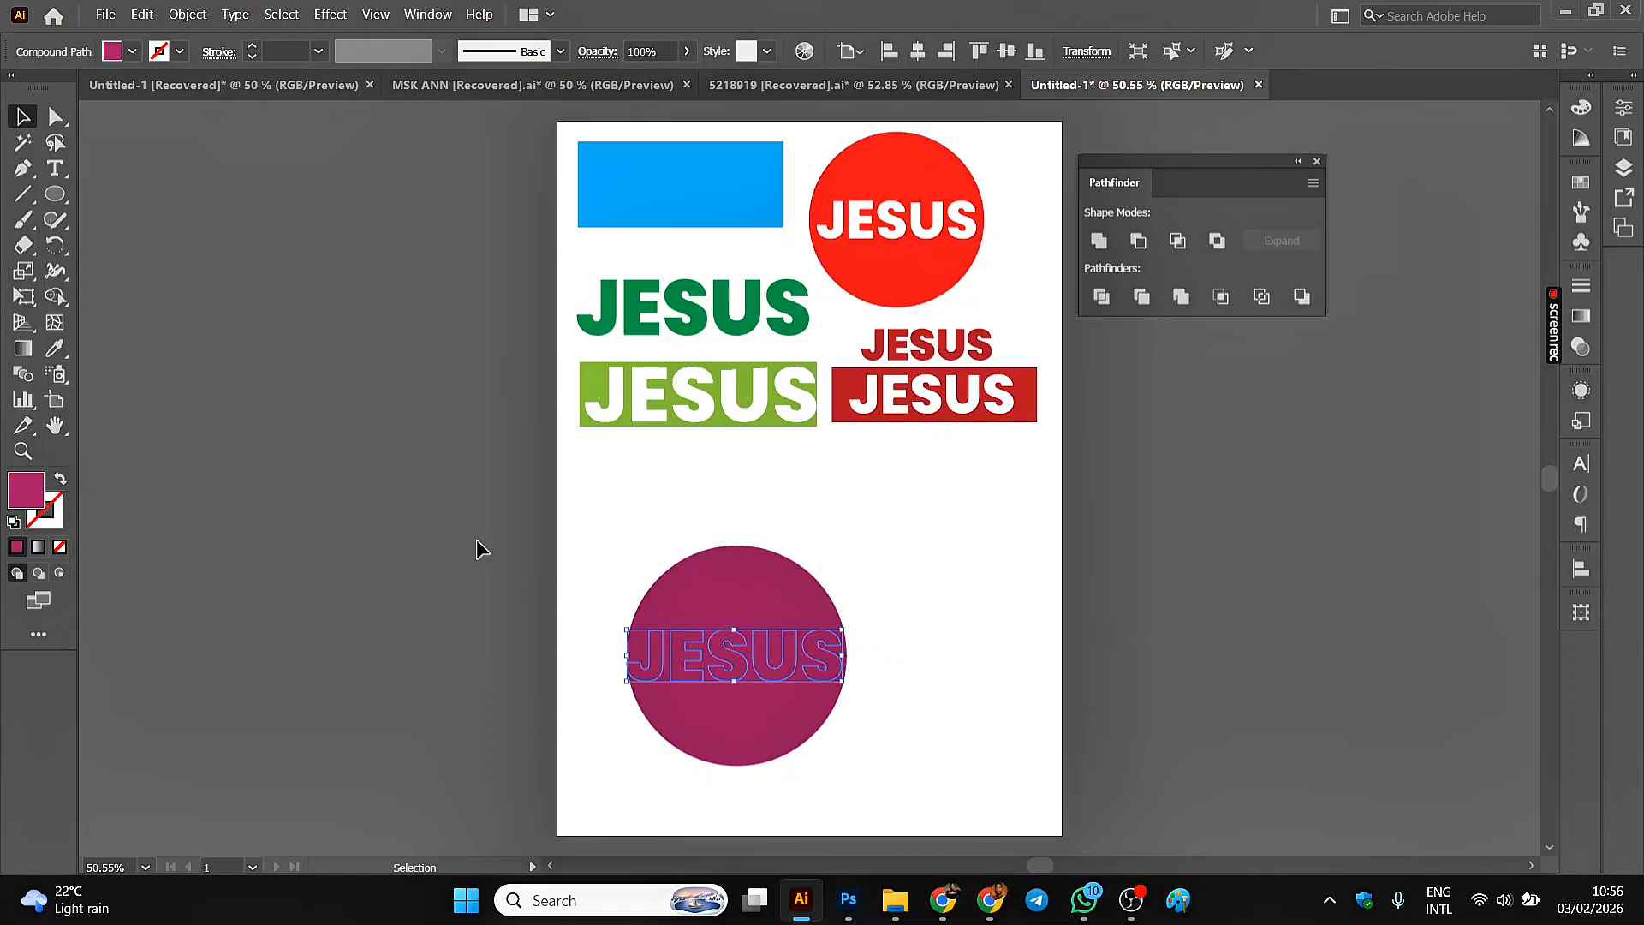
- Apply the Trim pathfinder to the magenta circle and JESUS compound path, and deselect the result
{"action": "left_click", "coordinate": [476, 539]}
{"action": "left_click_drag", "start_coordinate": [586, 525], "coordinate": [884, 750]}
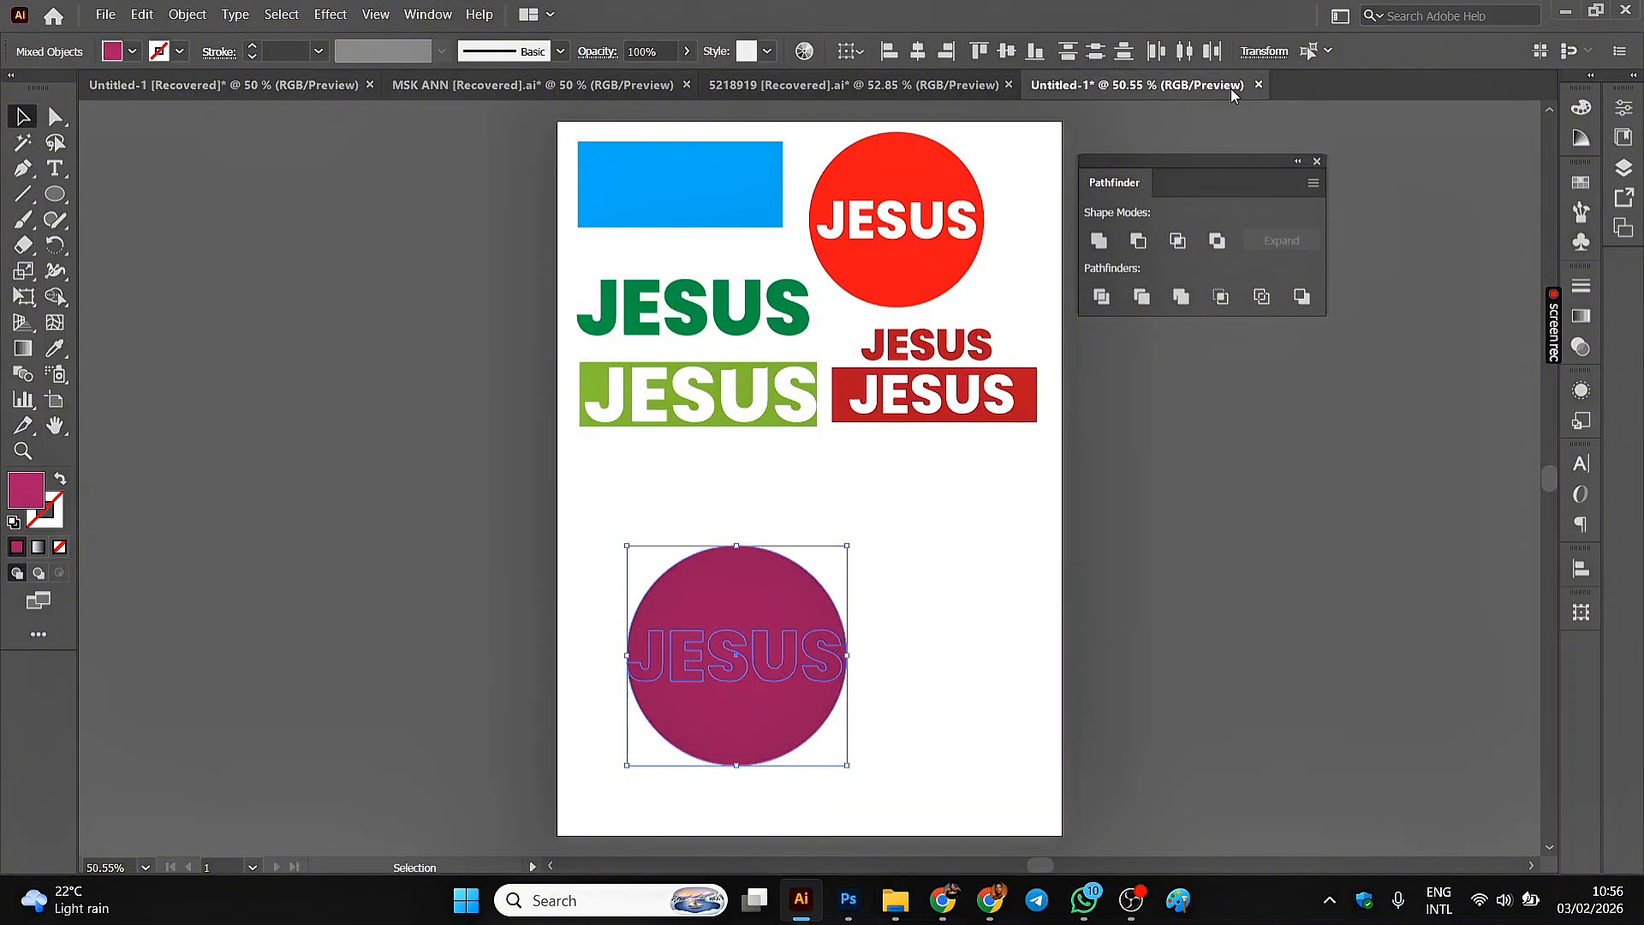
{"action": "left_click", "coordinate": [1146, 300]}
{"action": "left_click", "coordinate": [475, 579]}
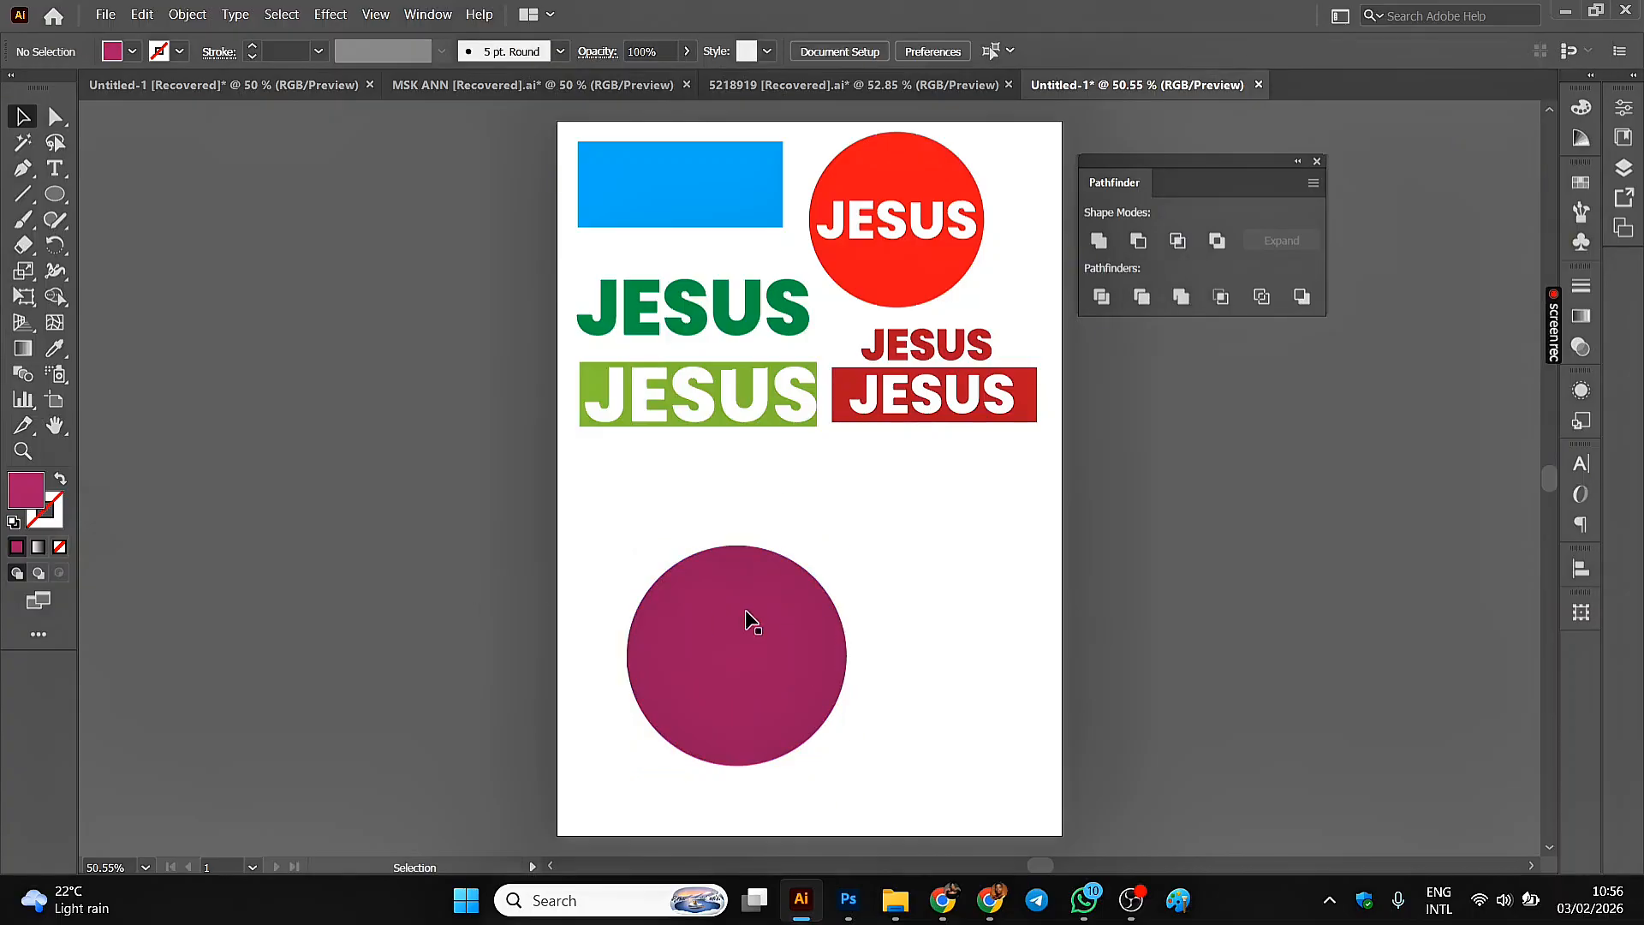
- Move the trimmed magenta circle off the artboard and back, and scale it down beneath the light green JESUS banner
{"action": "mouse_move", "coordinate": [746, 609]}
{"action": "left_mouse_down"}
{"action": "mouse_move", "coordinate": [741, 579]}
{"action": "mouse_move", "coordinate": [737, 599]}
{"action": "left_mouse_up"}
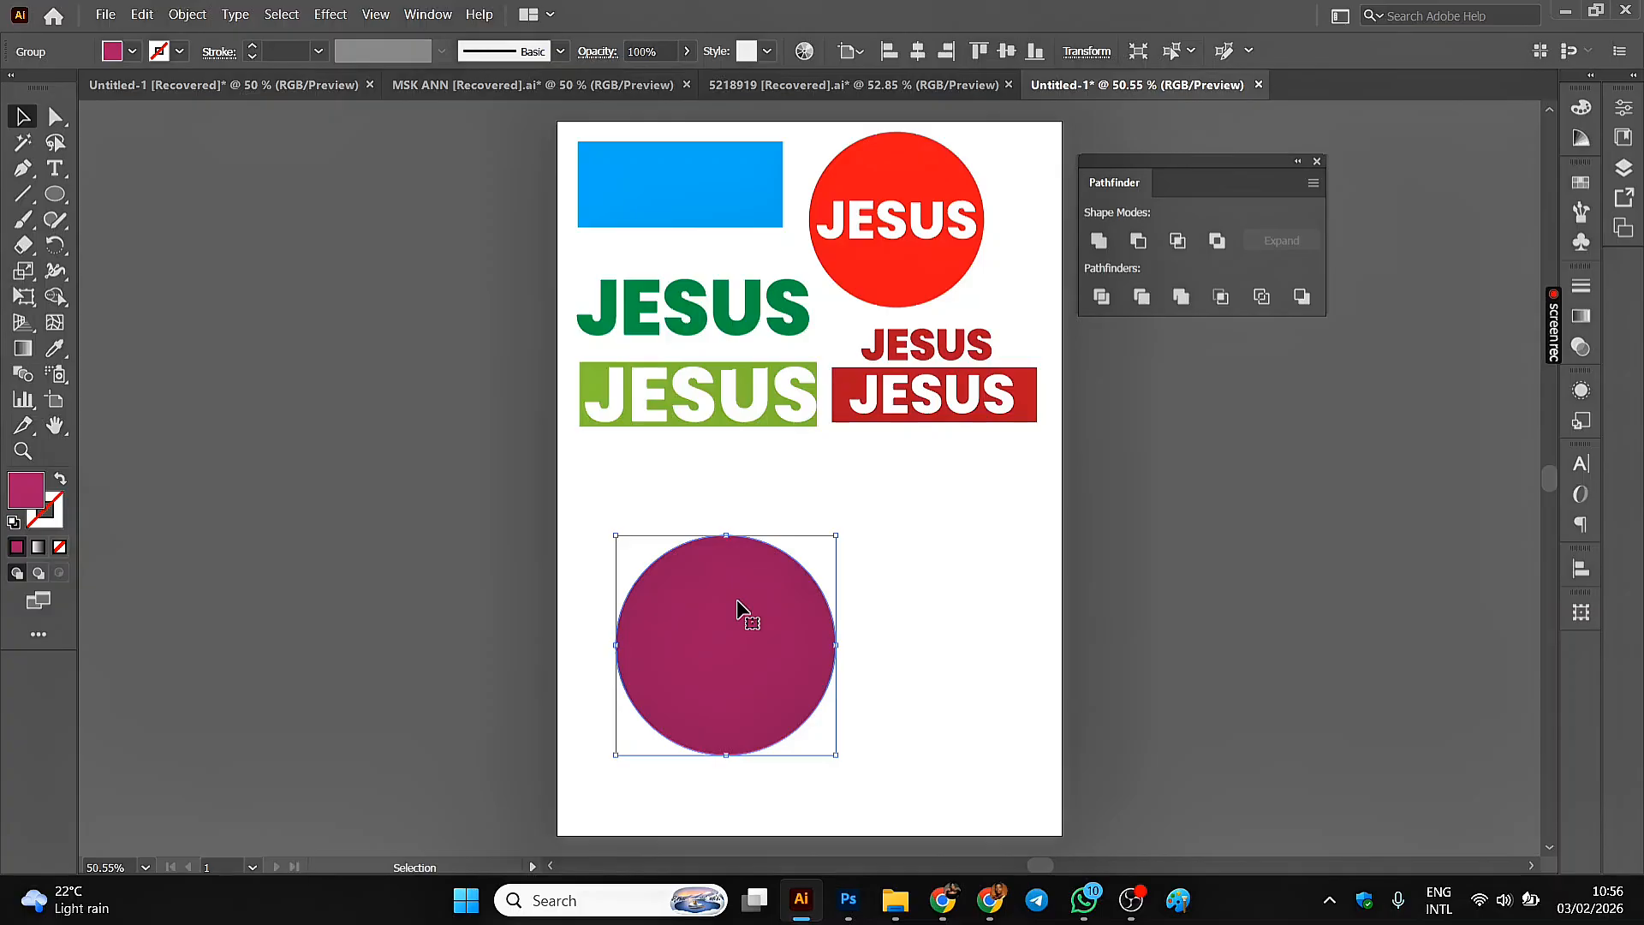
{"action": "left_click_drag", "start_coordinate": [702, 591], "coordinate": [456, 528]}
{"action": "left_click_drag", "start_coordinate": [660, 559], "coordinate": [847, 750]}
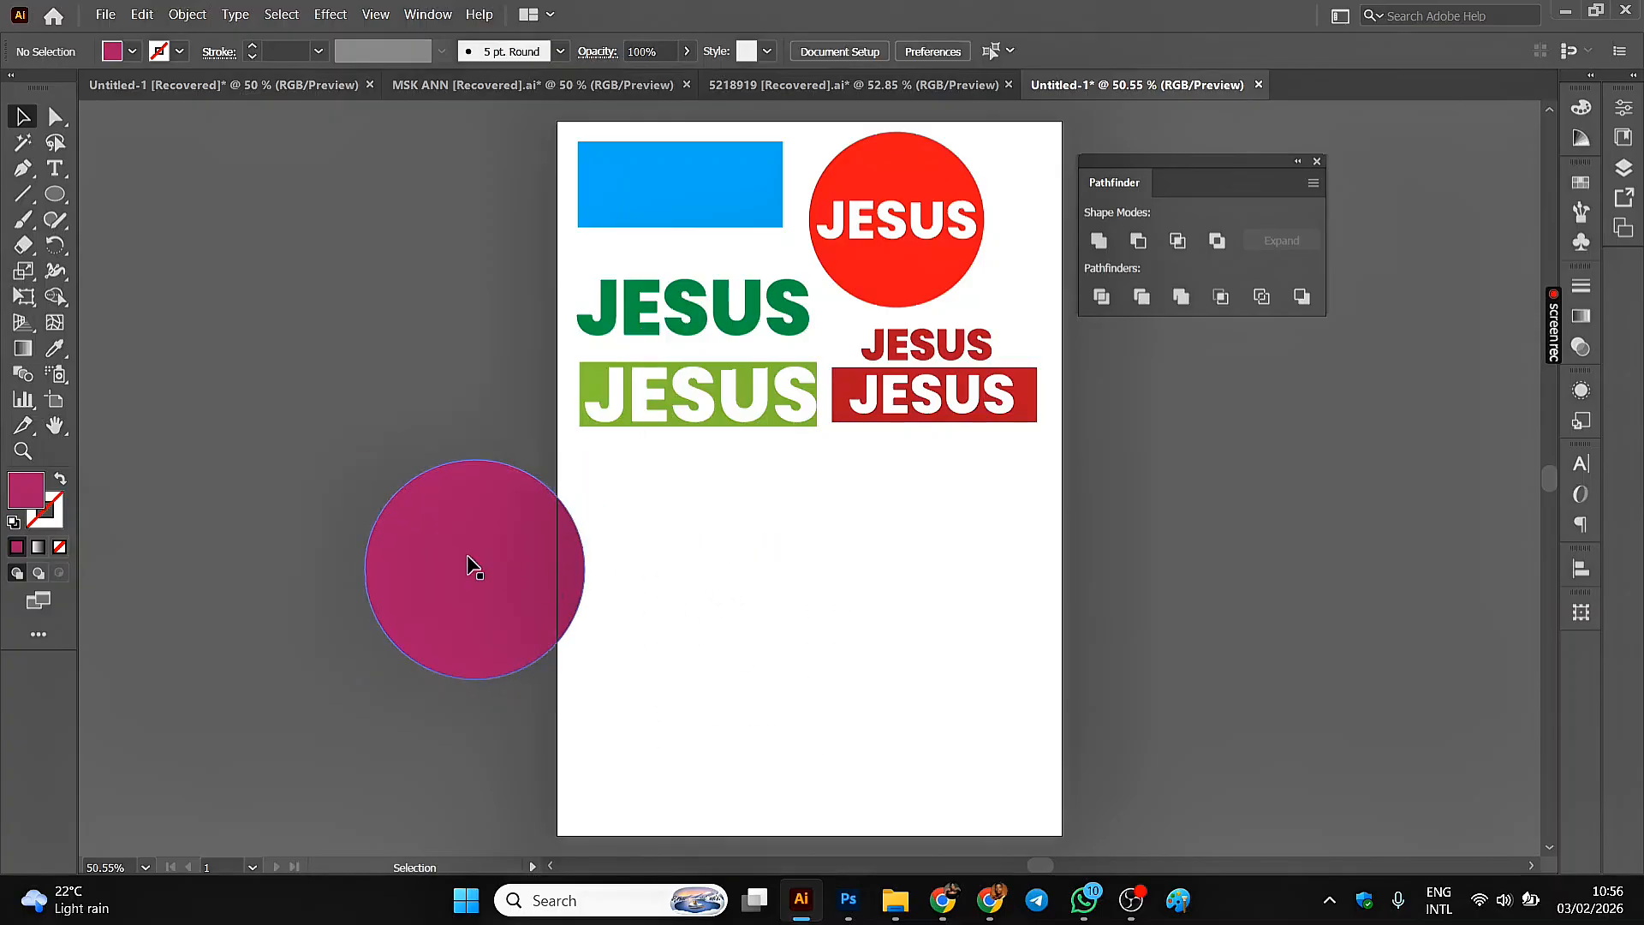
{"action": "left_click_drag", "start_coordinate": [502, 560], "coordinate": [670, 569]}
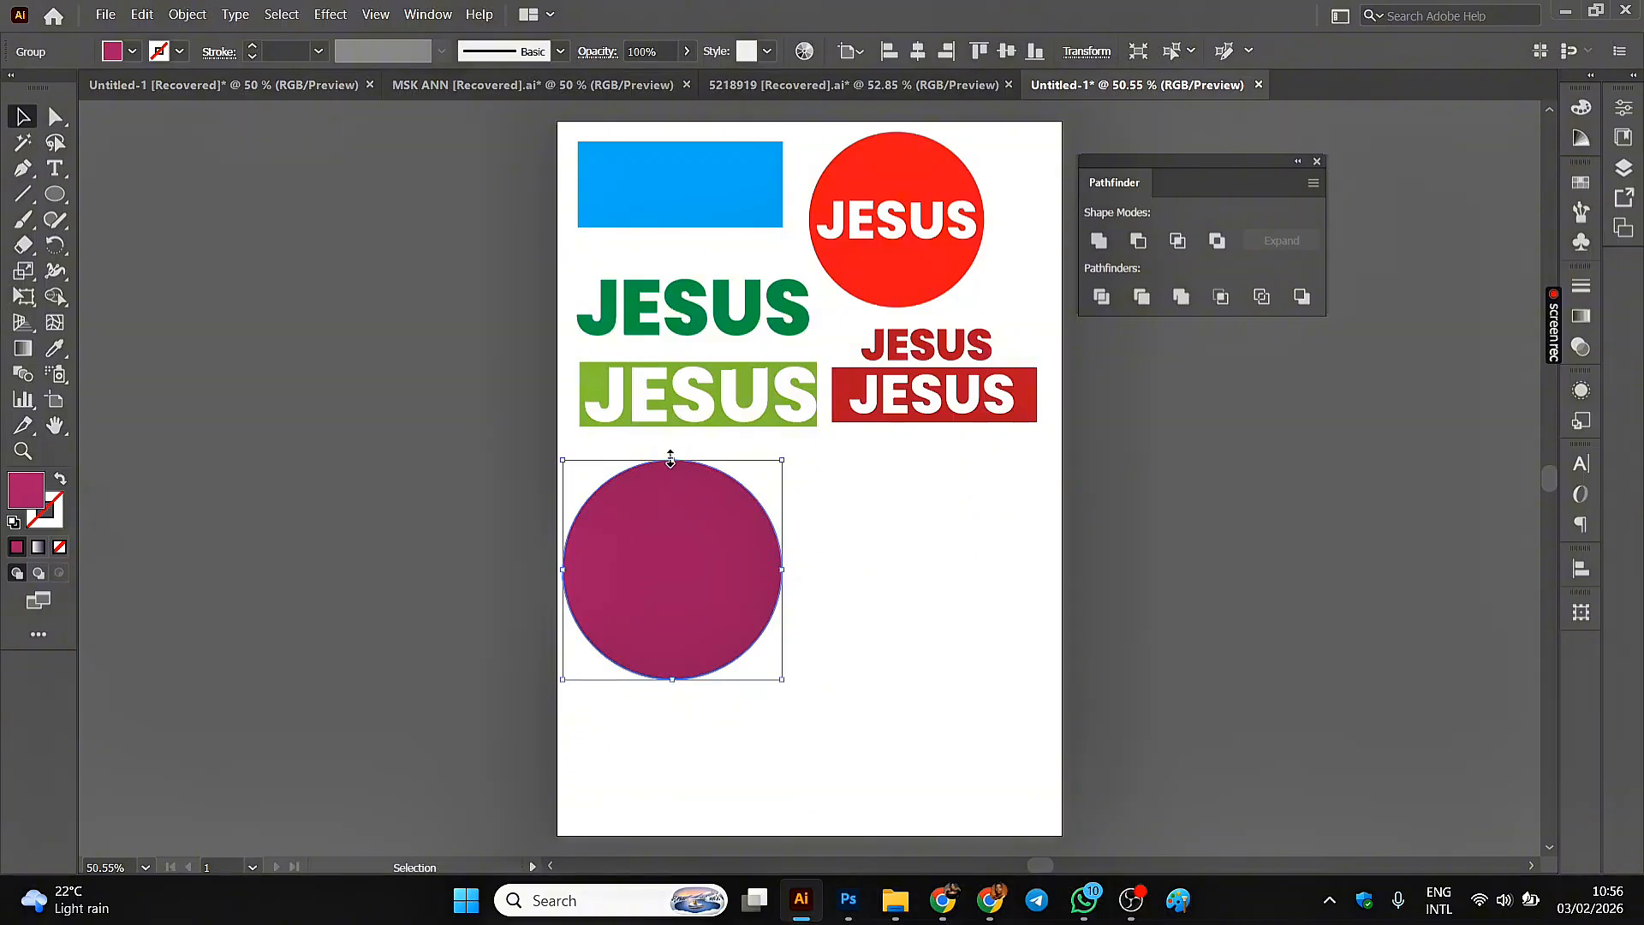
{"action": "left_click_drag", "start_coordinate": [671, 460], "coordinate": [615, 445]}
- Add another text object reading JESUS just below the small magenta circle
{"action": "left_click", "coordinate": [55, 168]}
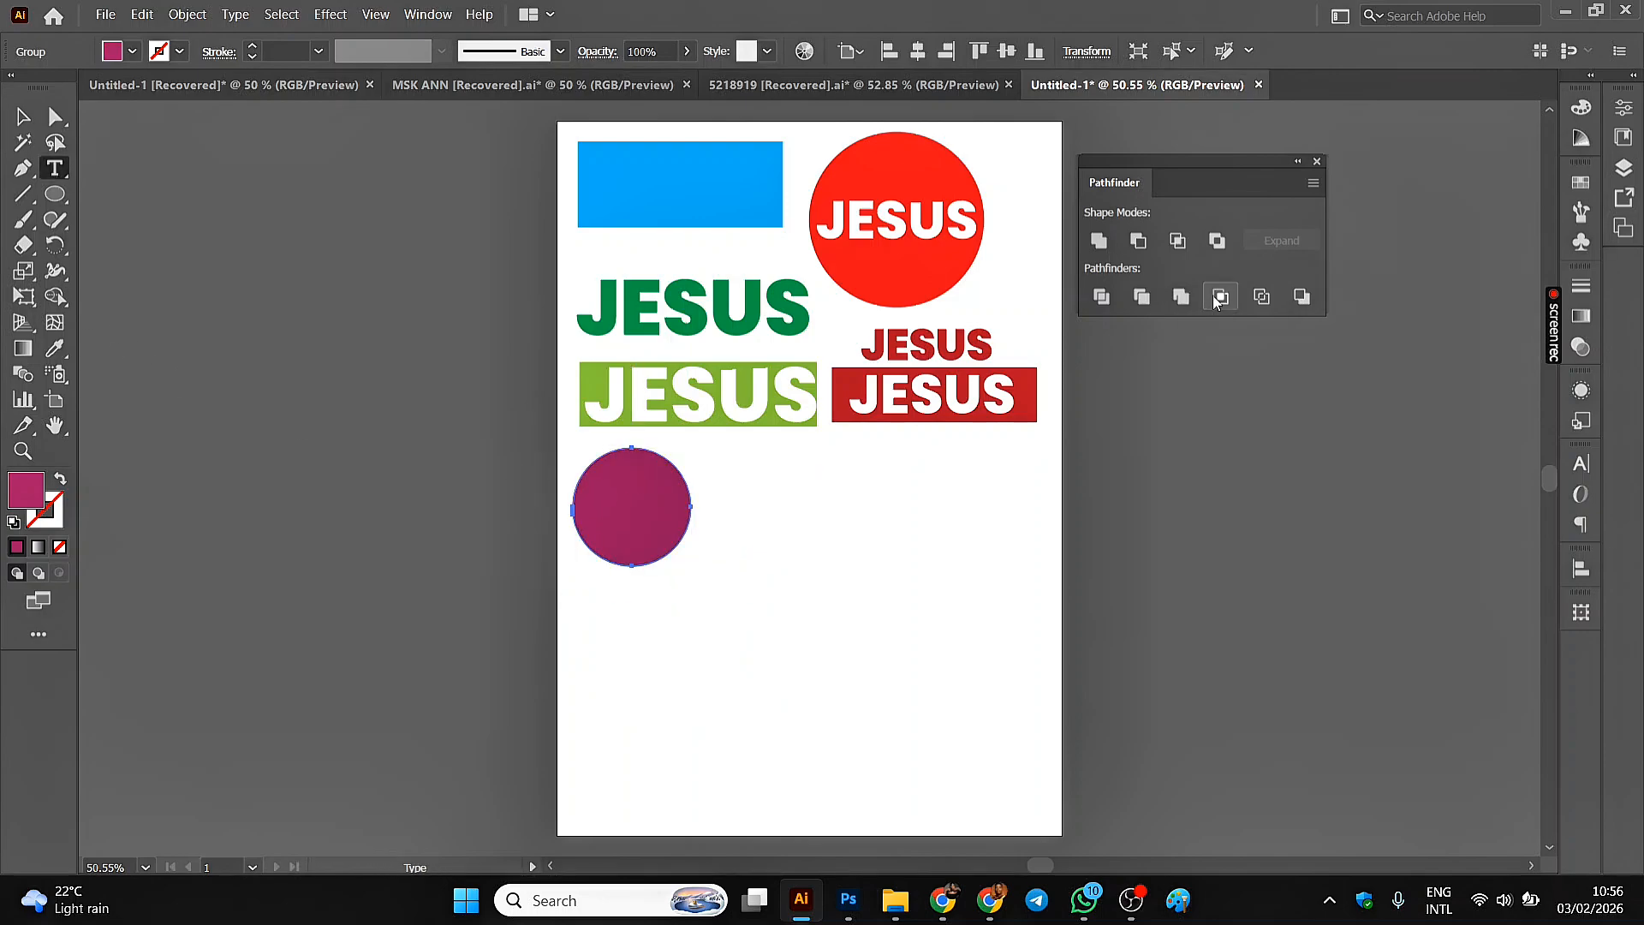
{"action": "left_click", "coordinate": [644, 606]}
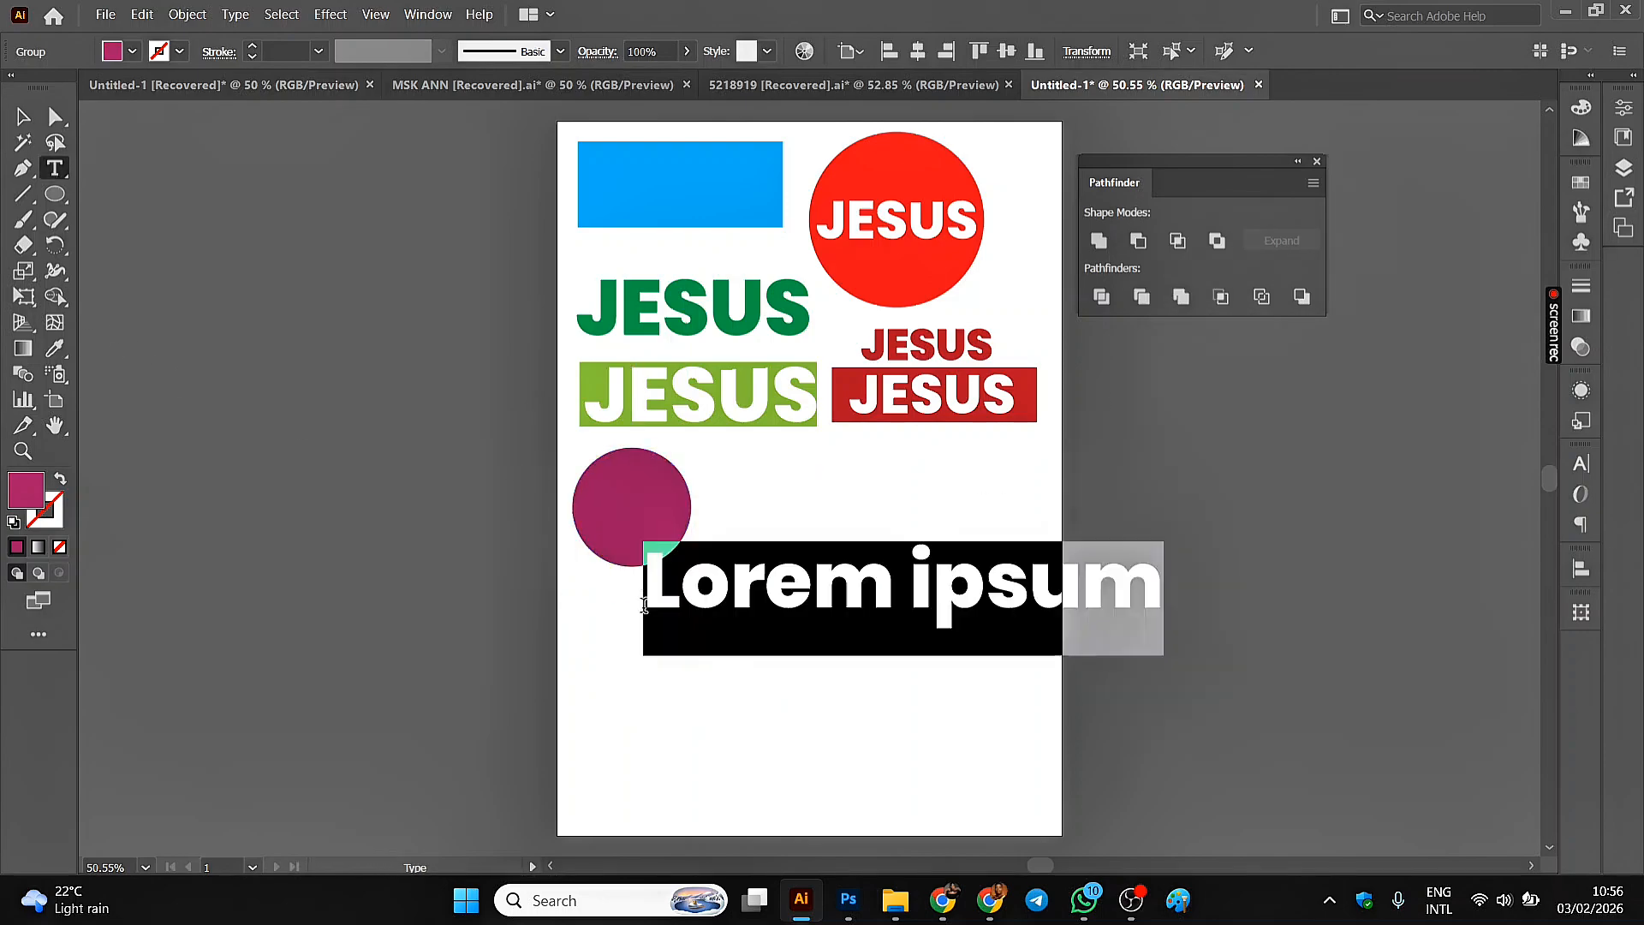
{"action": "type", "text": "JESUS"}
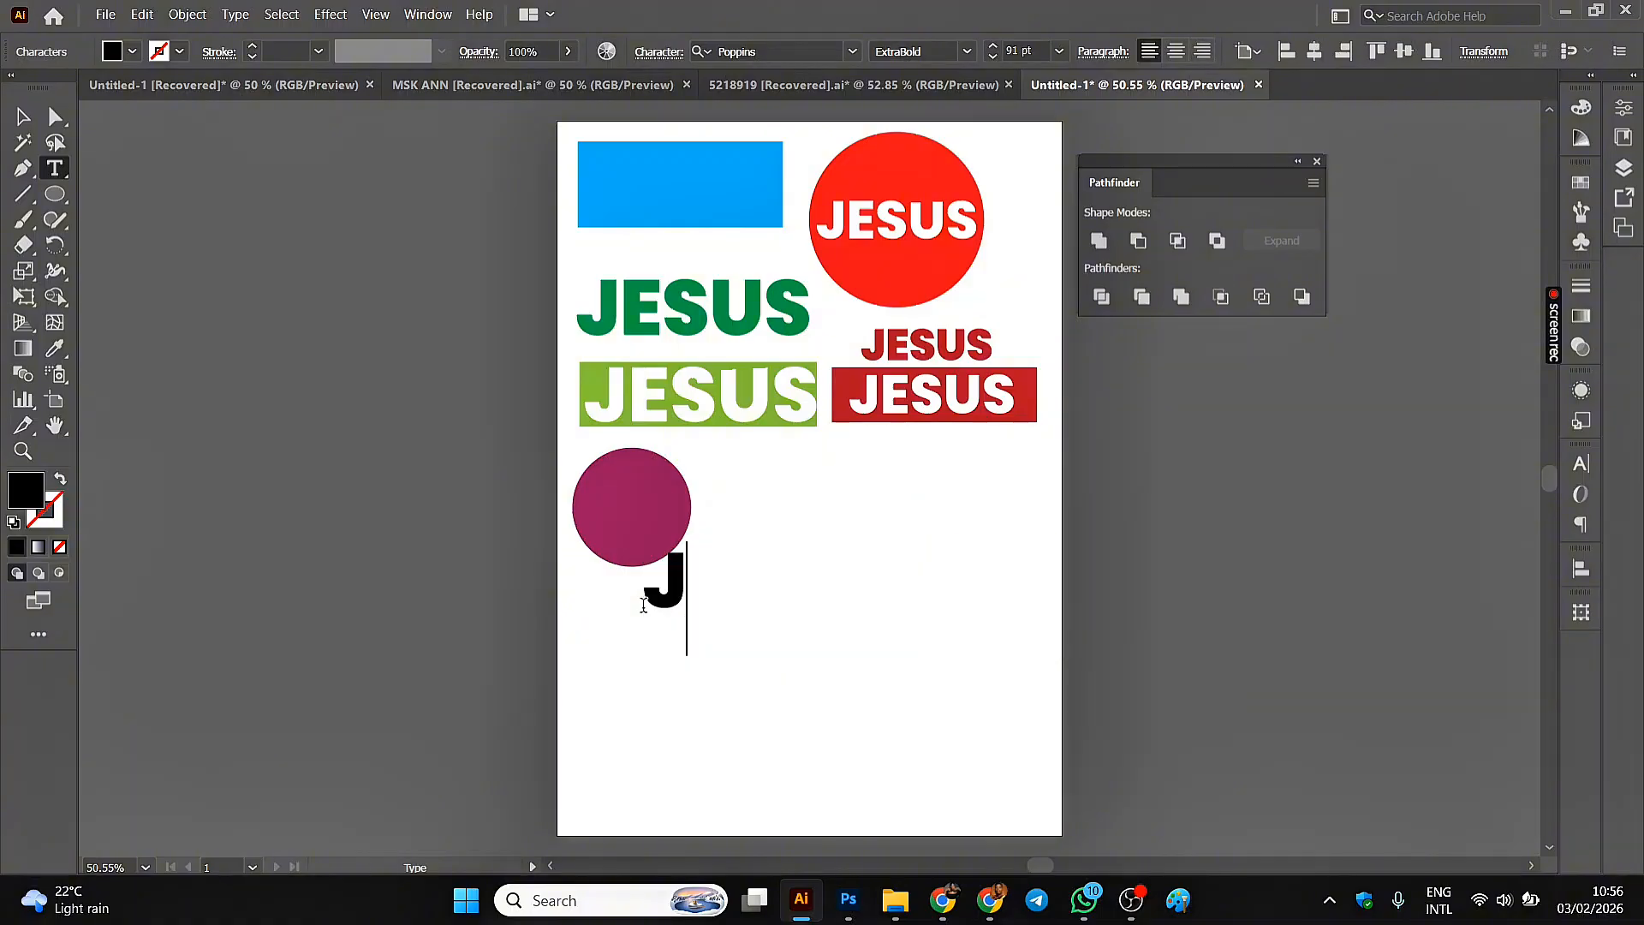
{"action": "key", "text": "Escape"}
- Convert the black JESUS text beside the magenta circle to outlines and make its letters a compound path
{"action": "right_click", "coordinate": [753, 600]}
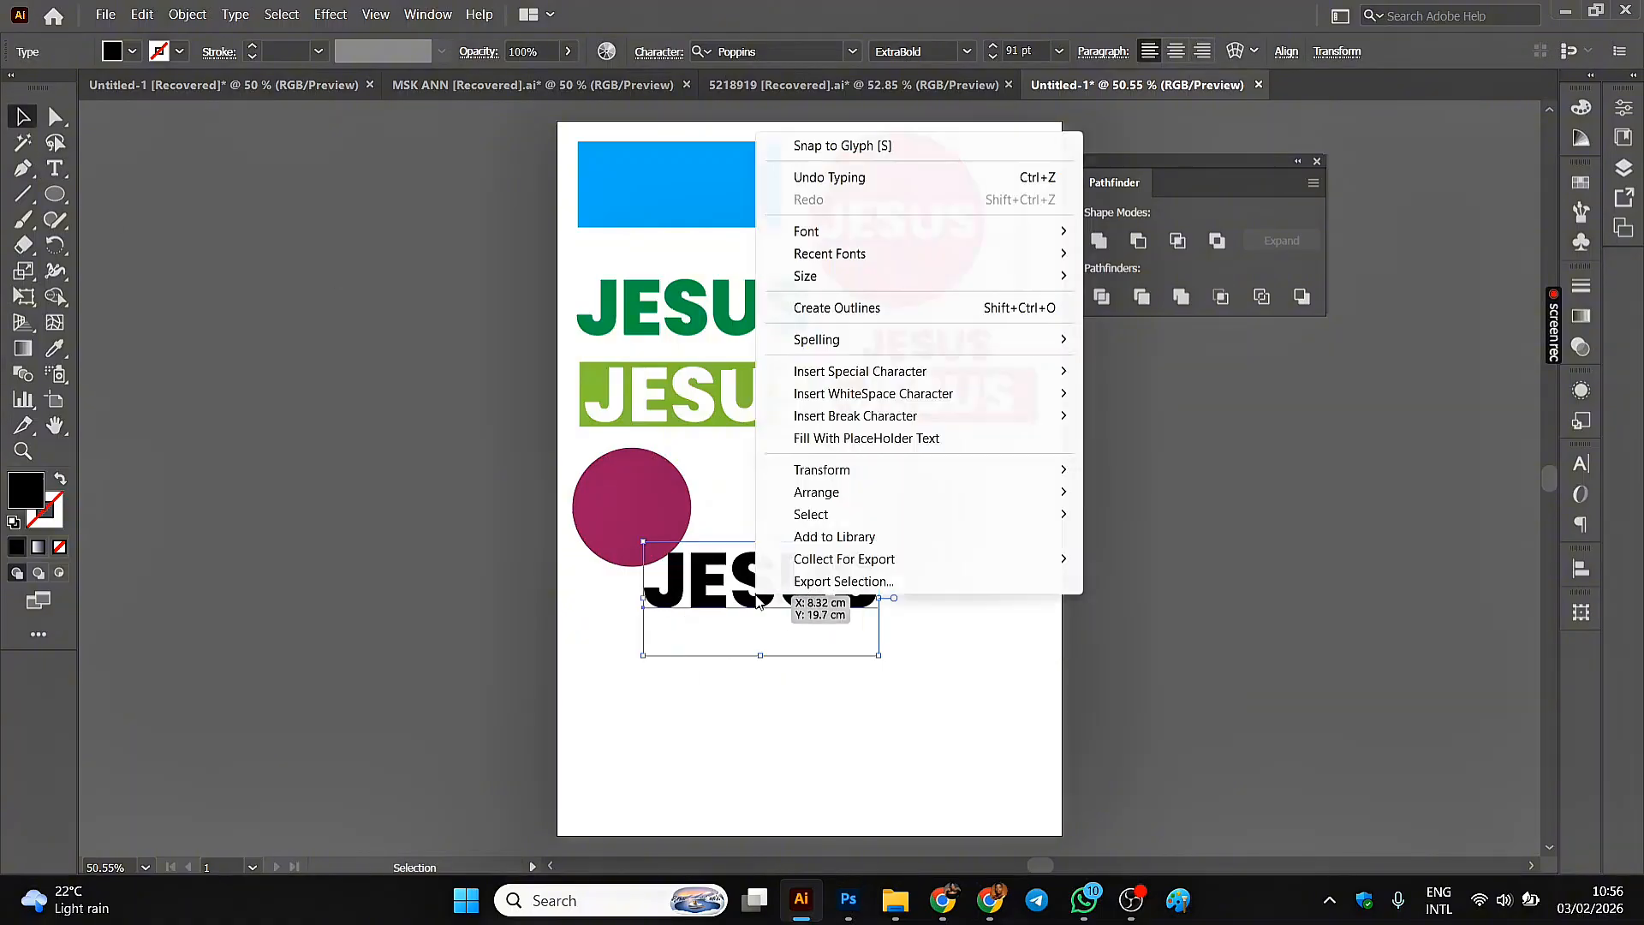
{"action": "left_click", "coordinate": [856, 309]}
{"action": "left_click", "coordinate": [187, 13]}
{"action": "left_click", "coordinate": [186, 13]}
{"action": "left_click", "coordinate": [186, 14]}
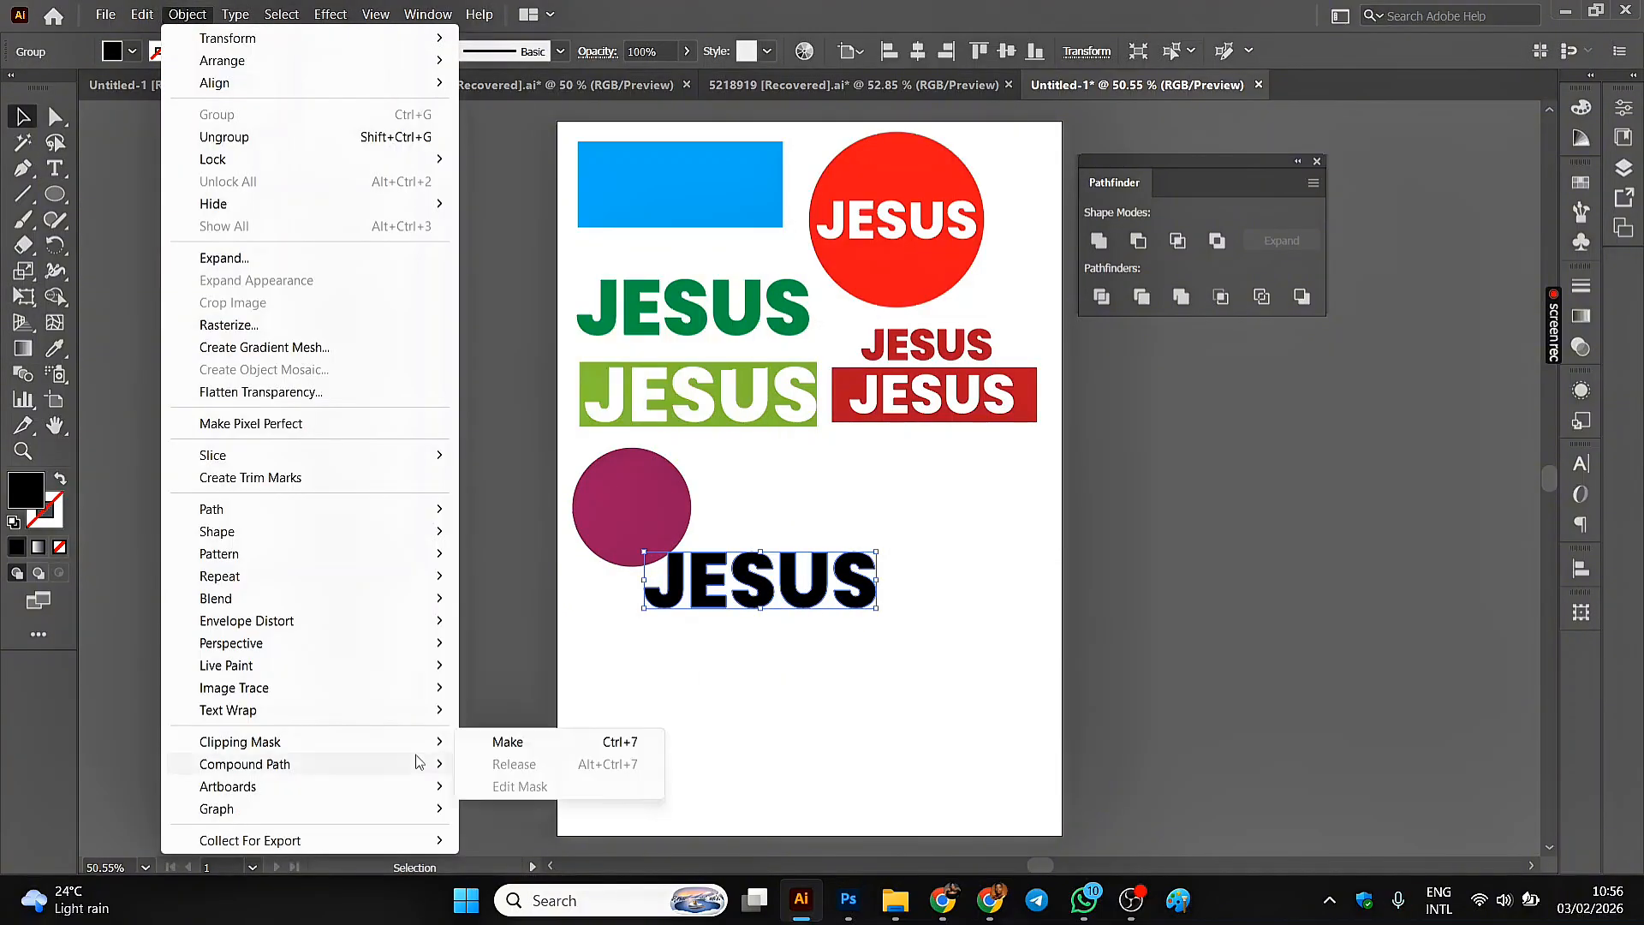
{"action": "left_click", "coordinate": [501, 740]}
- Fill the newest JESUS compound path with a dark navy blue swatch and deselect it
{"action": "left_click", "coordinate": [132, 51]}
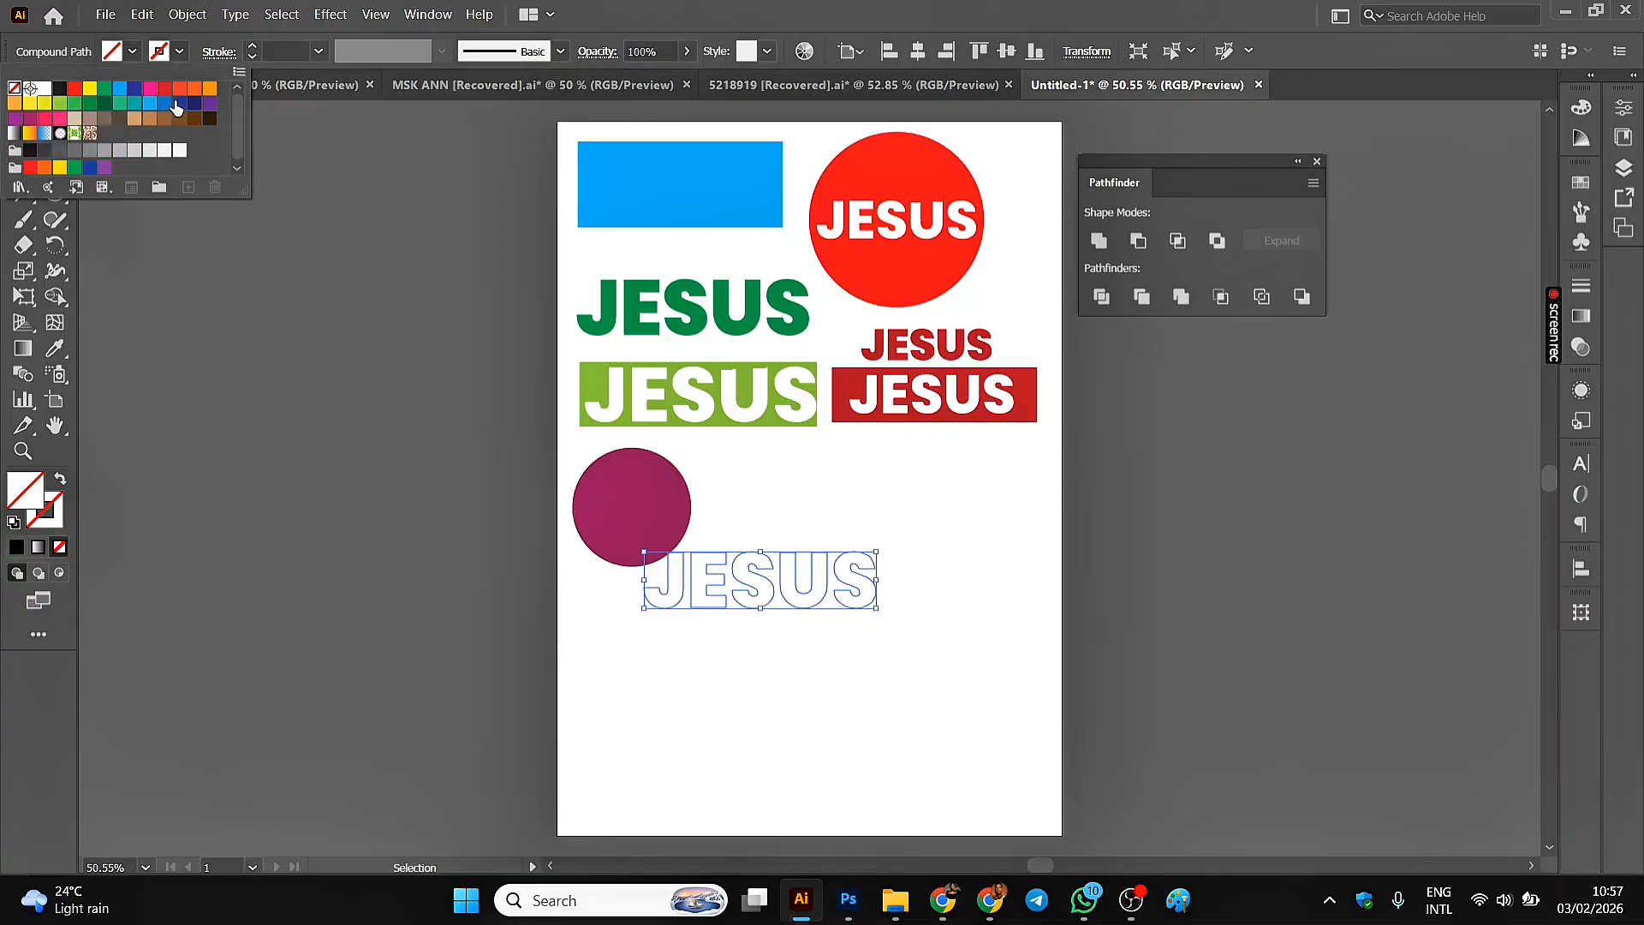
{"action": "left_click", "coordinate": [194, 105]}
{"action": "left_click", "coordinate": [194, 104]}
{"action": "left_click", "coordinate": [352, 476]}
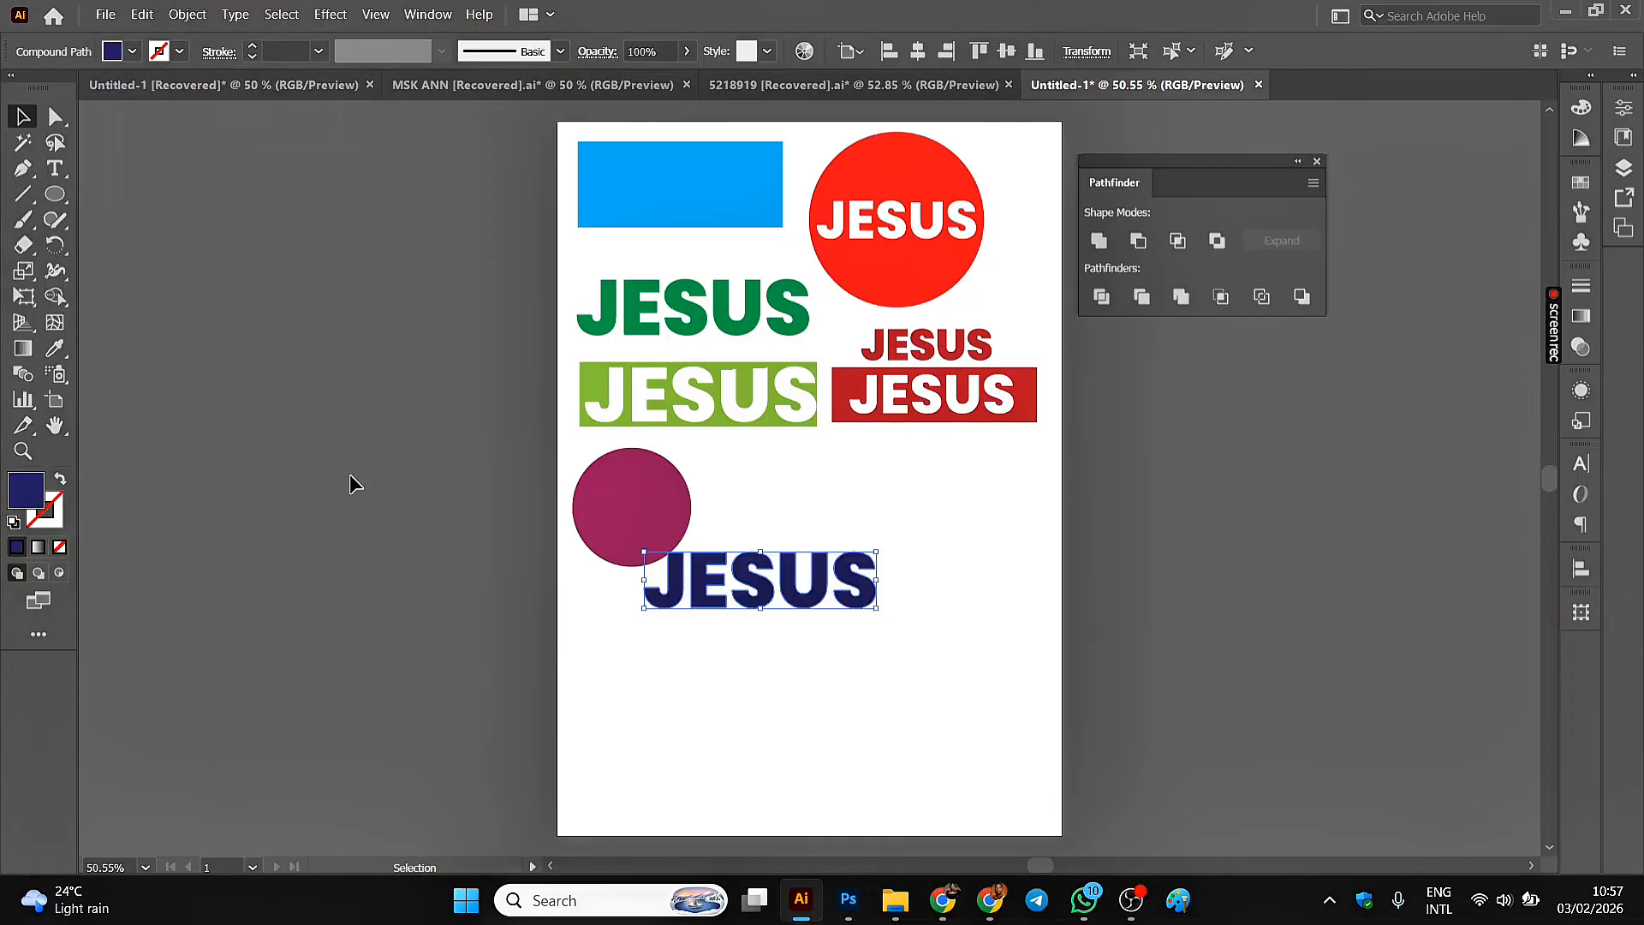
- Duplicate the navy JESUS compound path onto the empty canvas beside the artboard and shift the original slightly down, clear of the magenta circle
{"action": "left_click", "coordinate": [350, 475]}
{"action": "left_click", "coordinate": [748, 591]}
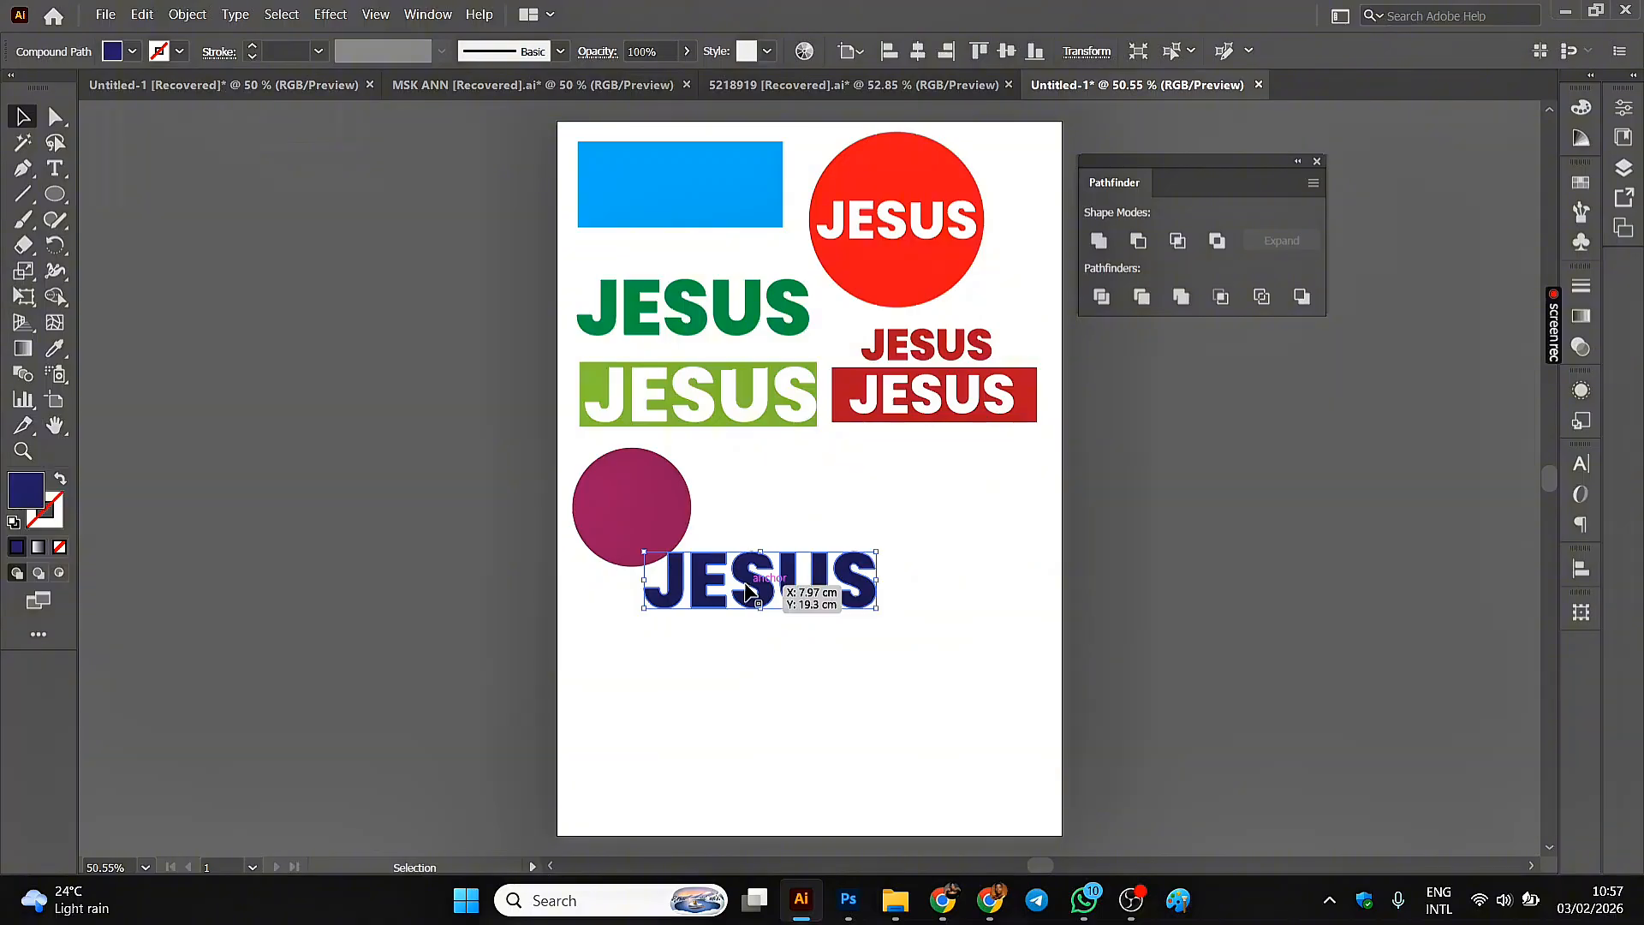
{"action": "left_click_drag", "start_coordinate": [748, 591], "coordinate": [326, 536], "text": "alt"}
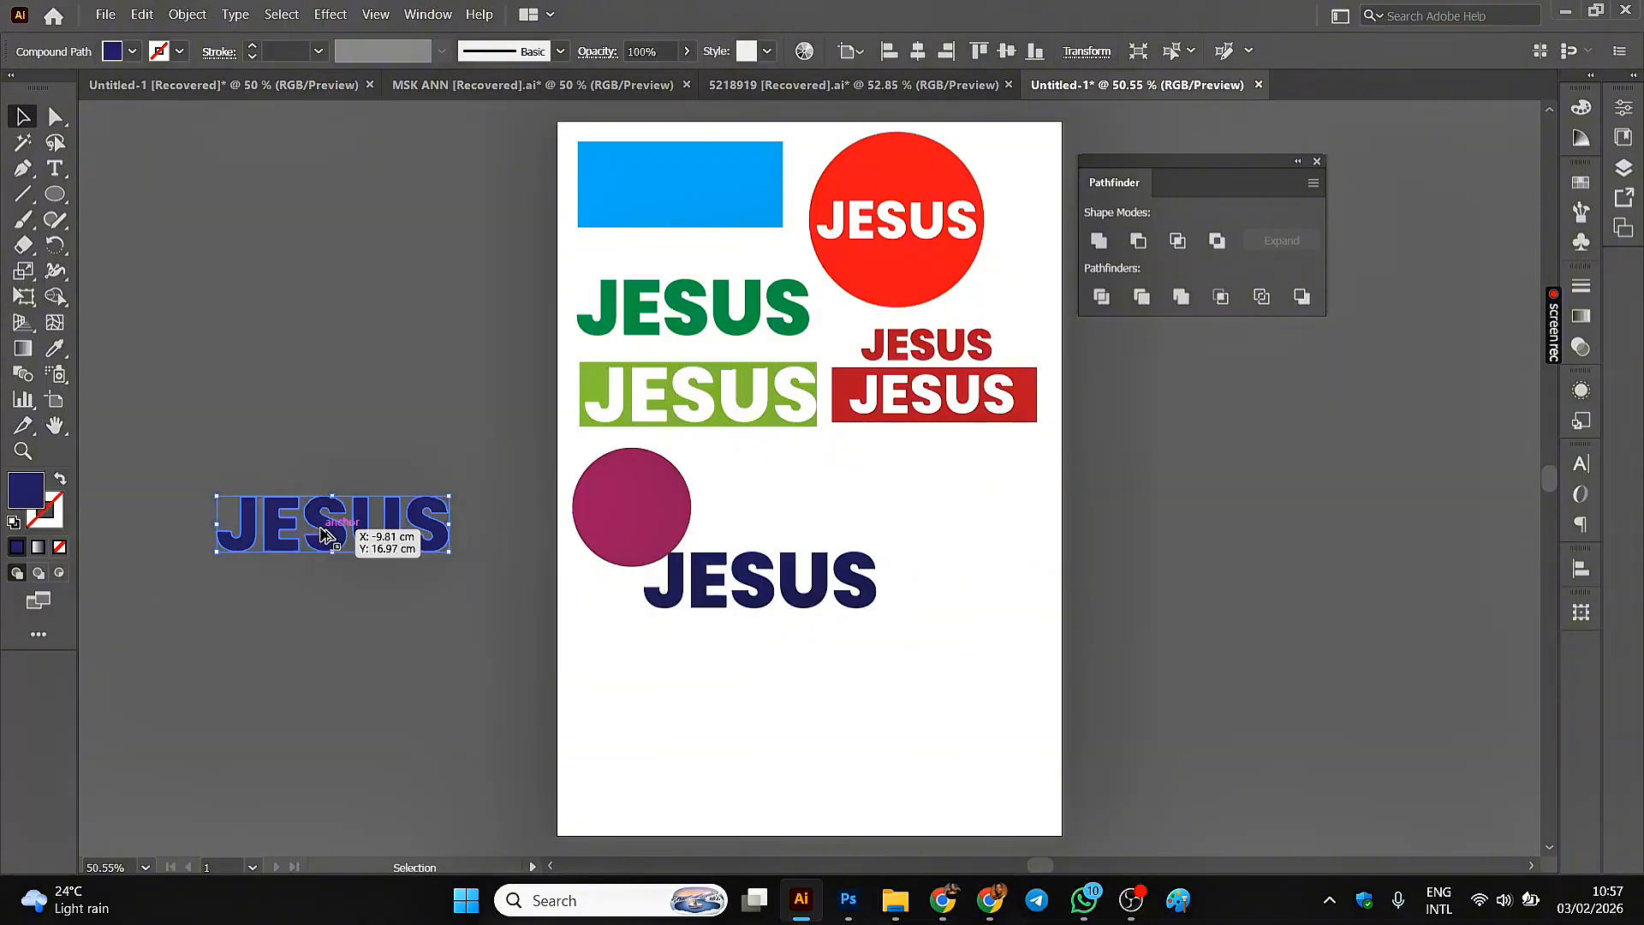
{"action": "left_click", "coordinate": [764, 589]}
{"action": "left_click_drag", "start_coordinate": [765, 590], "coordinate": [744, 622]}
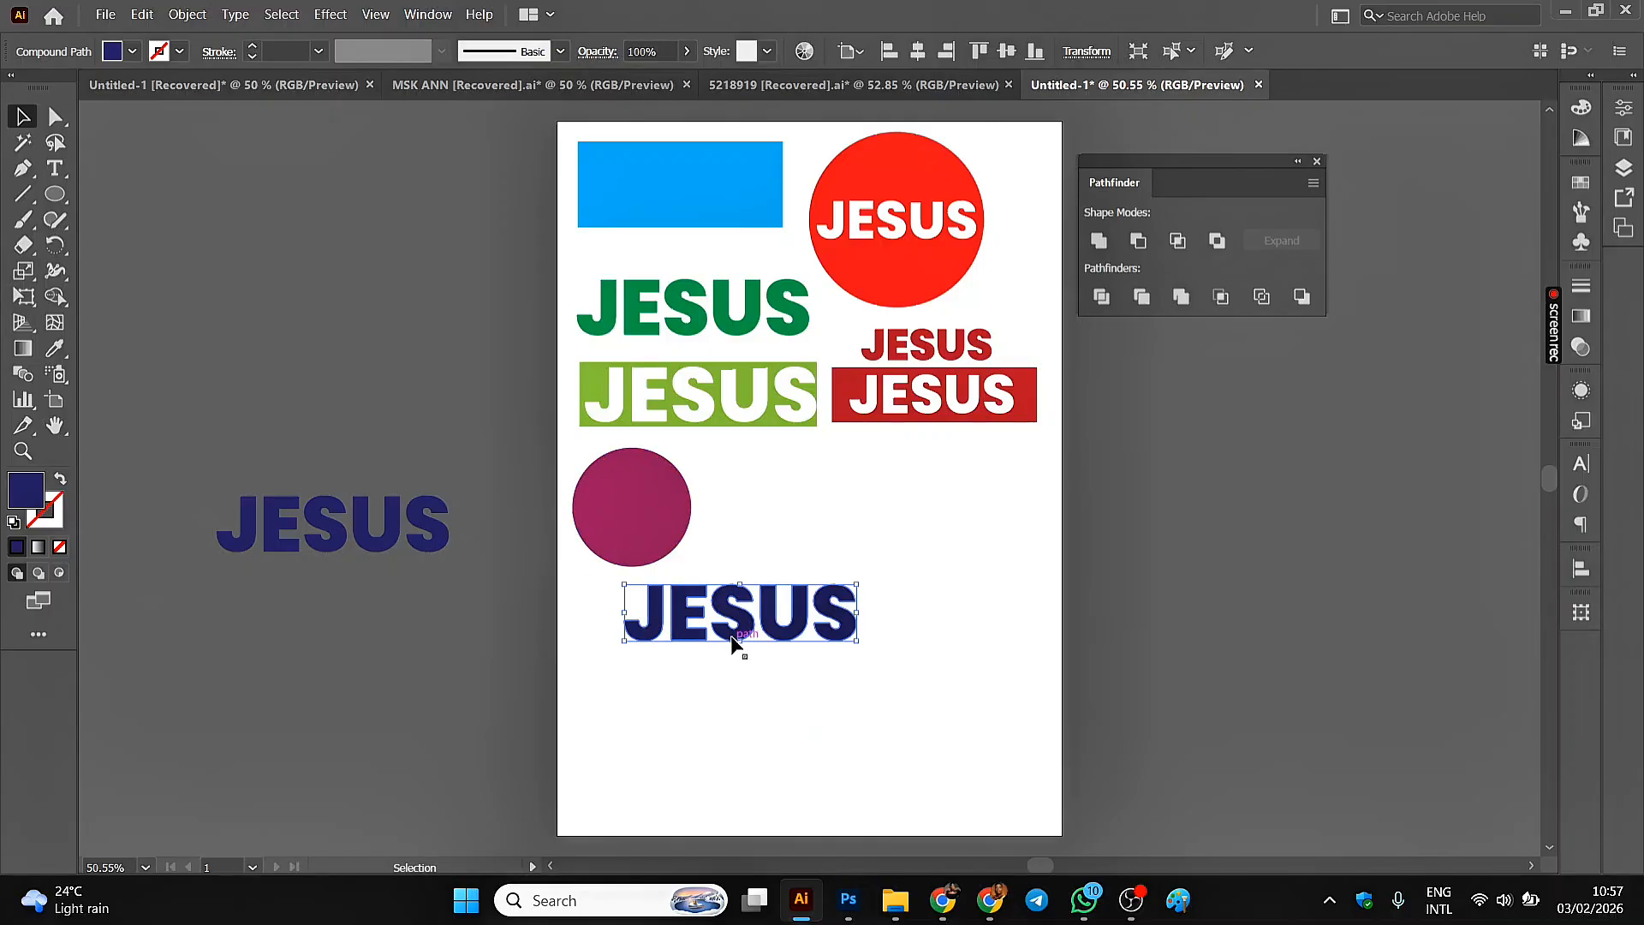
- Draw a rectangle that fully covers the navy JESUS lettering beneath the magenta circle and deselect it
{"action": "left_click", "coordinate": [56, 200]}
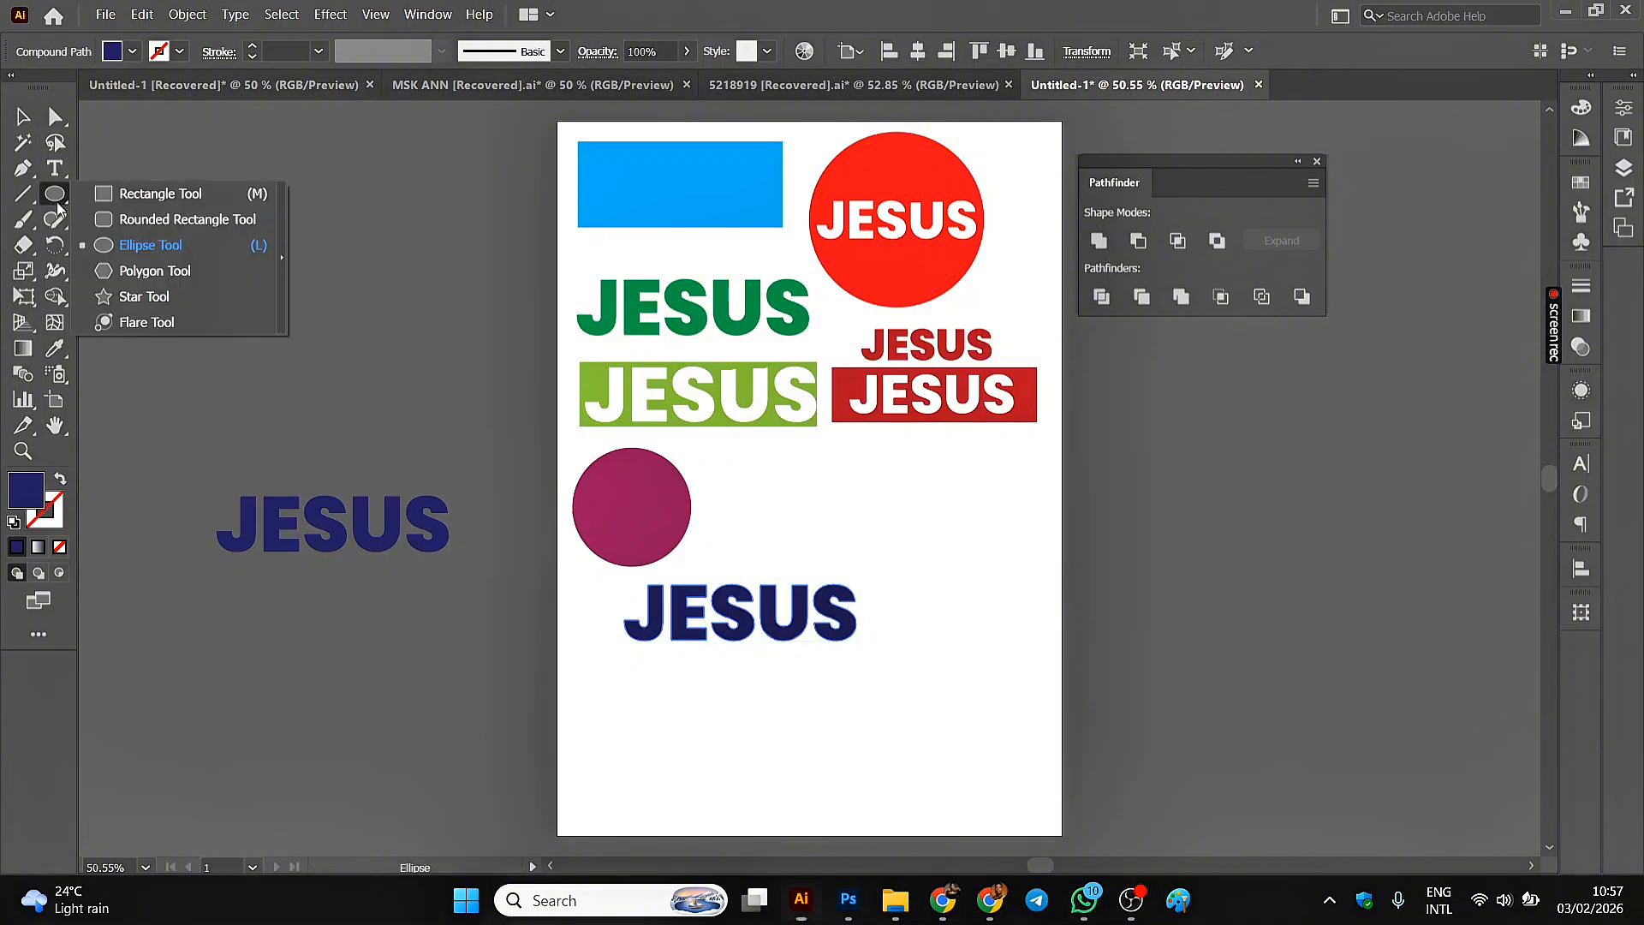
{"action": "left_click", "coordinate": [159, 193]}
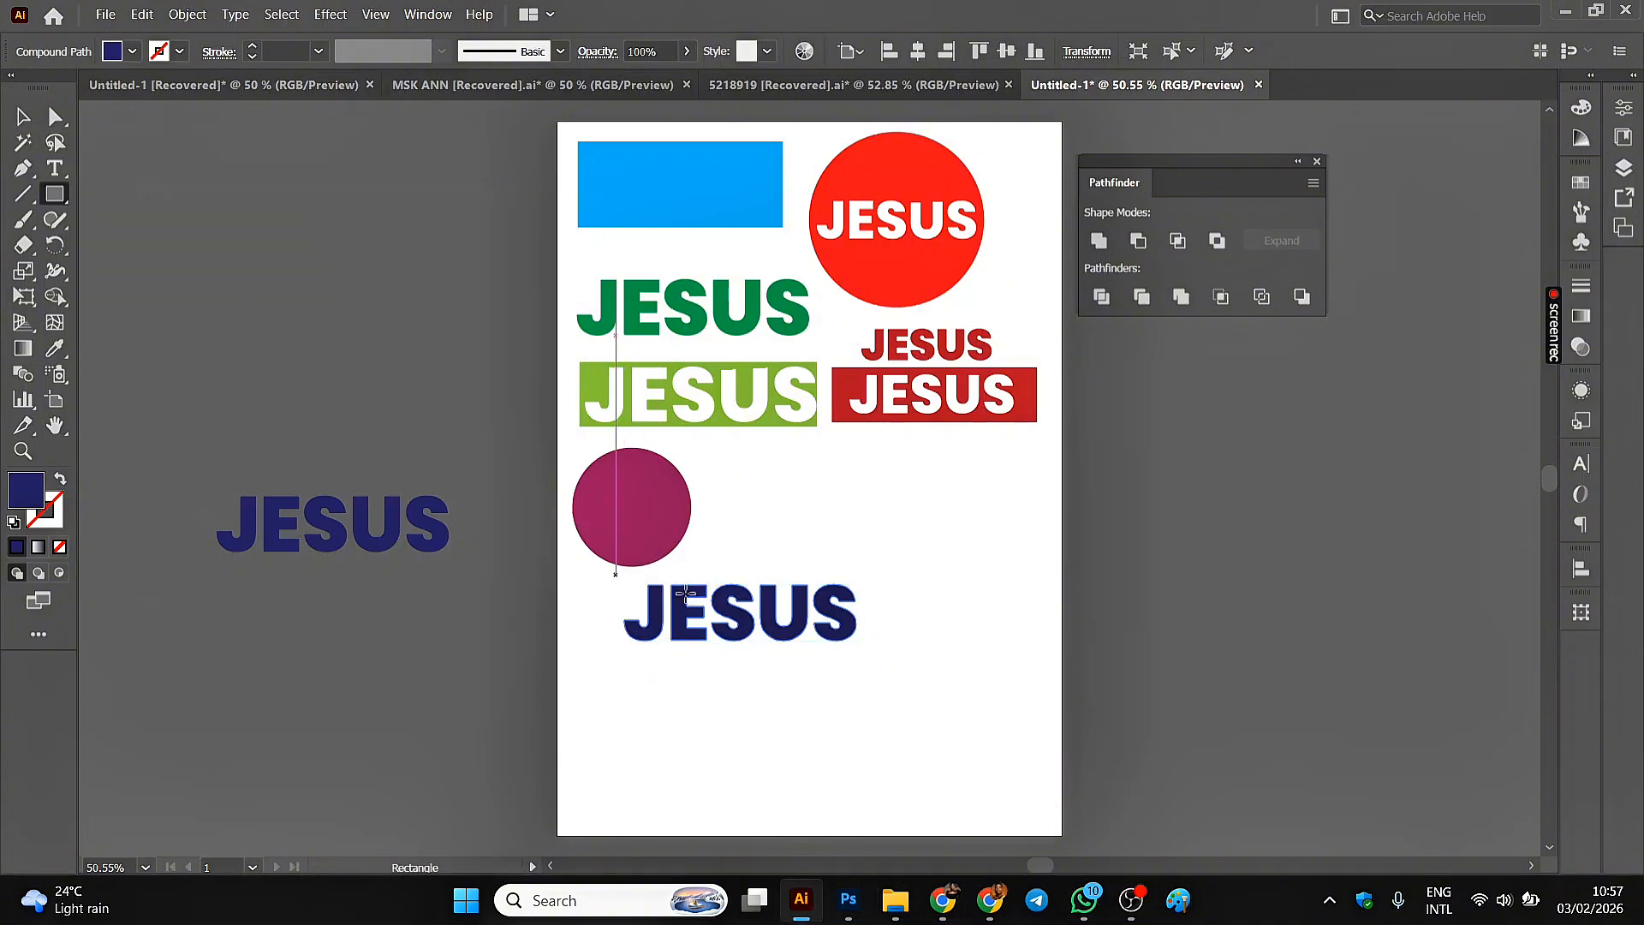
{"action": "left_click_drag", "start_coordinate": [616, 575], "coordinate": [878, 660]}
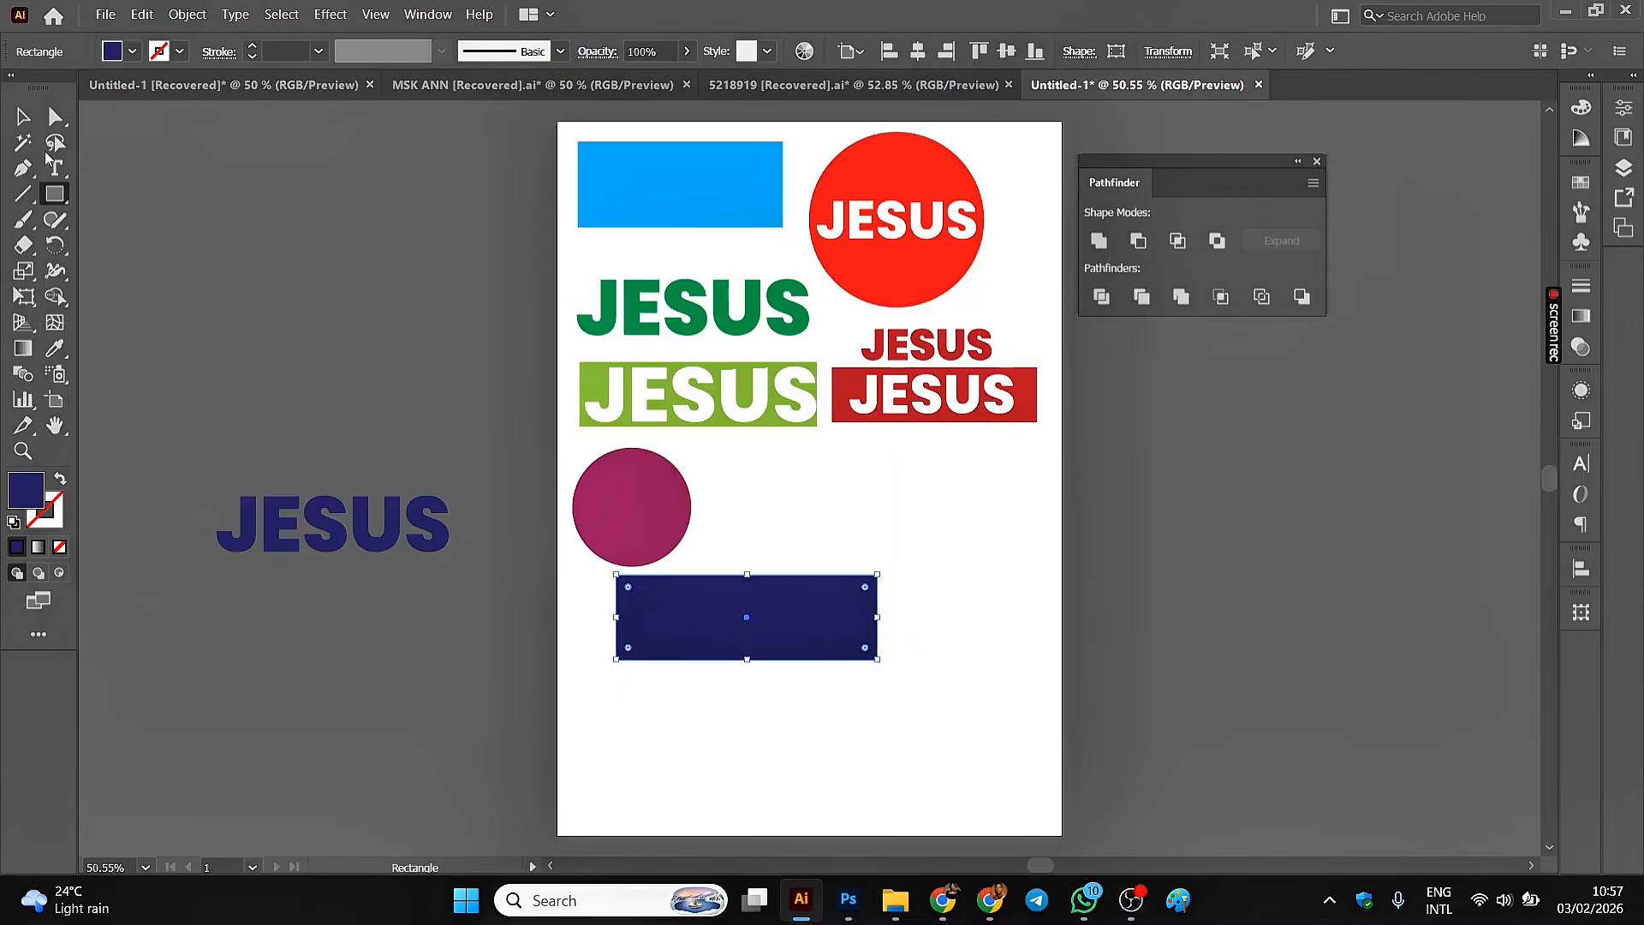
{"action": "key", "text": "v"}
{"action": "left_click", "coordinate": [428, 384]}
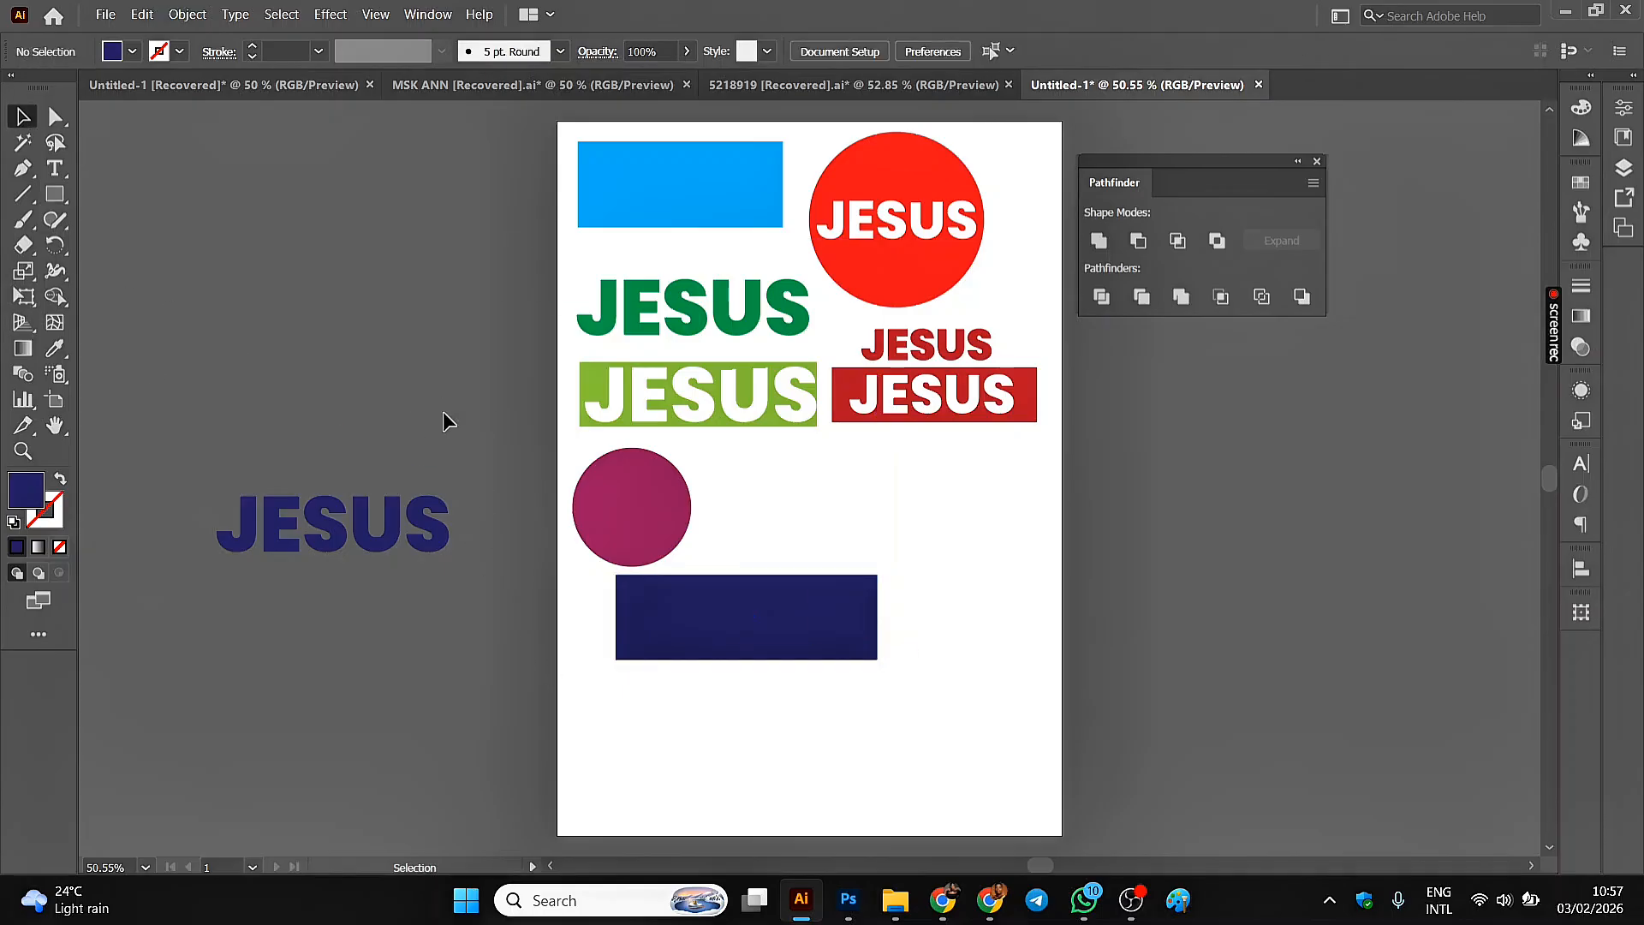
- Fill the new rectangle over the JESUS lettering with an orange-red swatch and deselect it
{"action": "left_click", "coordinate": [711, 627]}
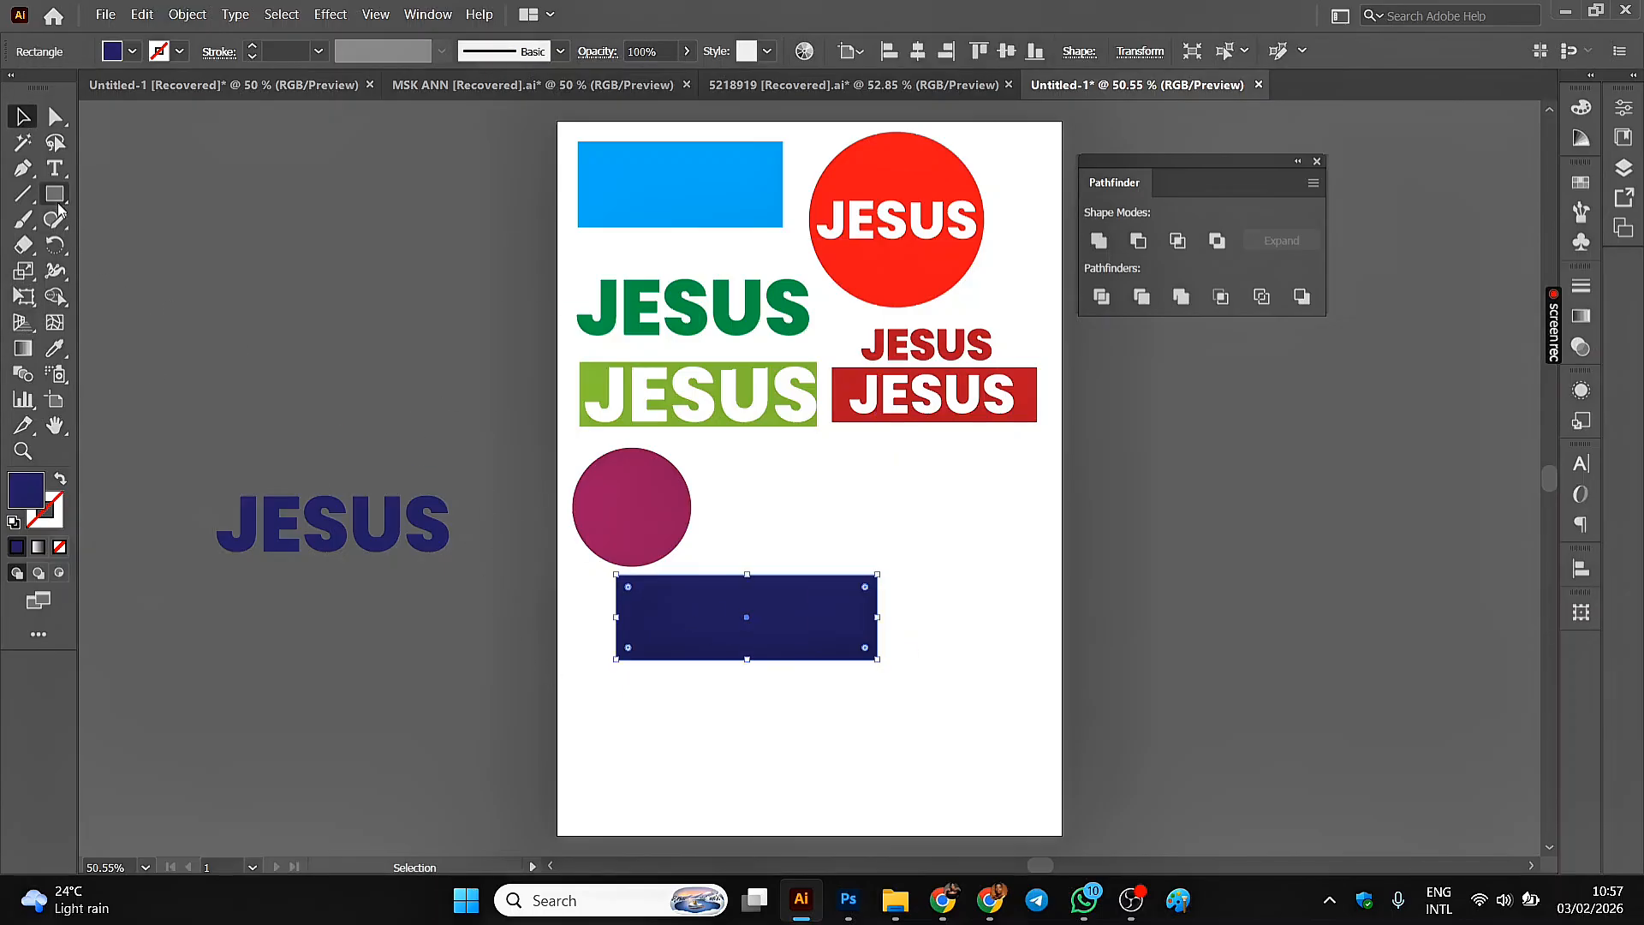
{"action": "left_click", "coordinate": [131, 53]}
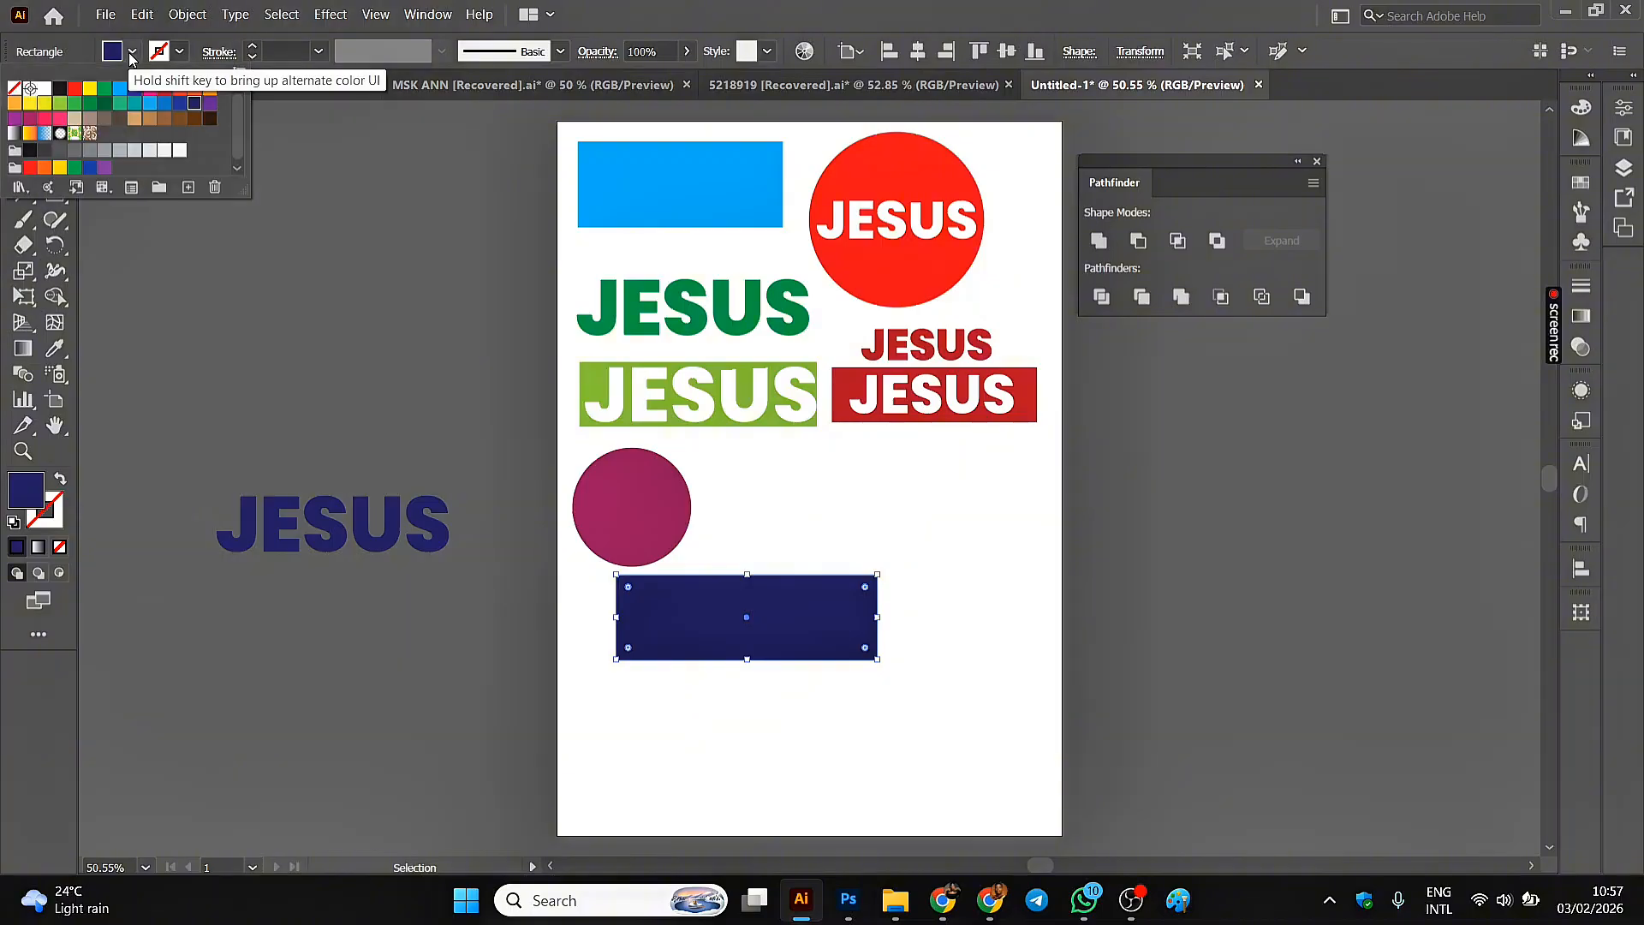
{"action": "left_click", "coordinate": [179, 89]}
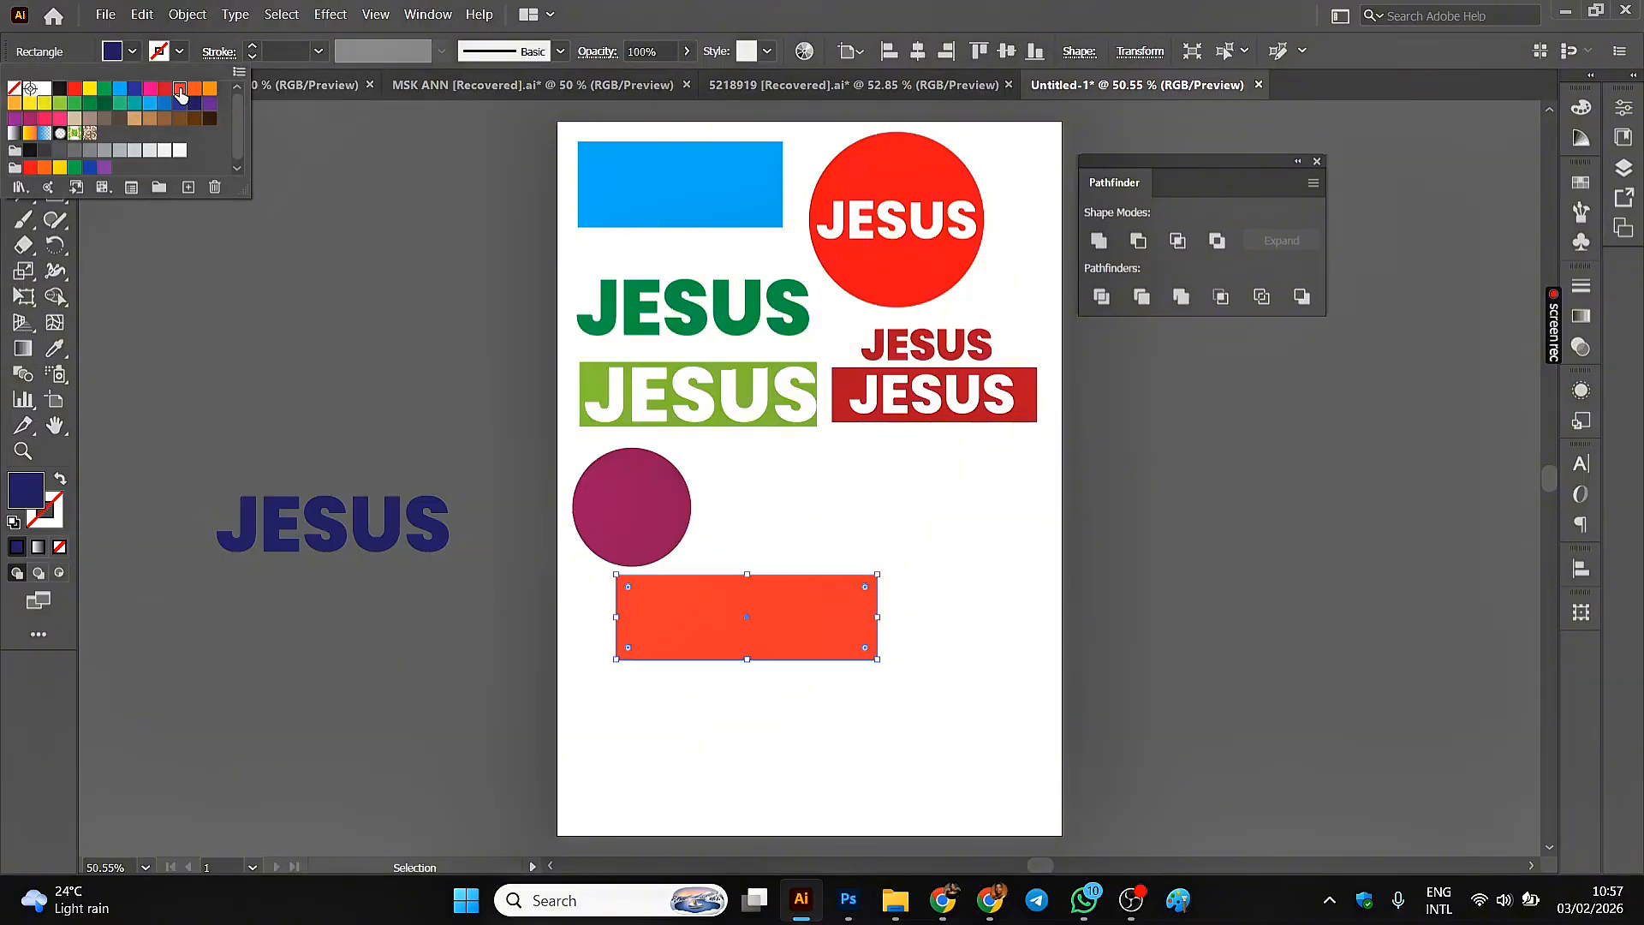
{"action": "left_click", "coordinate": [879, 733]}
{"action": "left_click", "coordinate": [879, 733]}
- Try the Merge pathfinder on the orange-red rectangle and the JESUS lettering behind it, and move the resulting shape downward
{"action": "left_click_drag", "start_coordinate": [901, 717], "coordinate": [575, 577]}
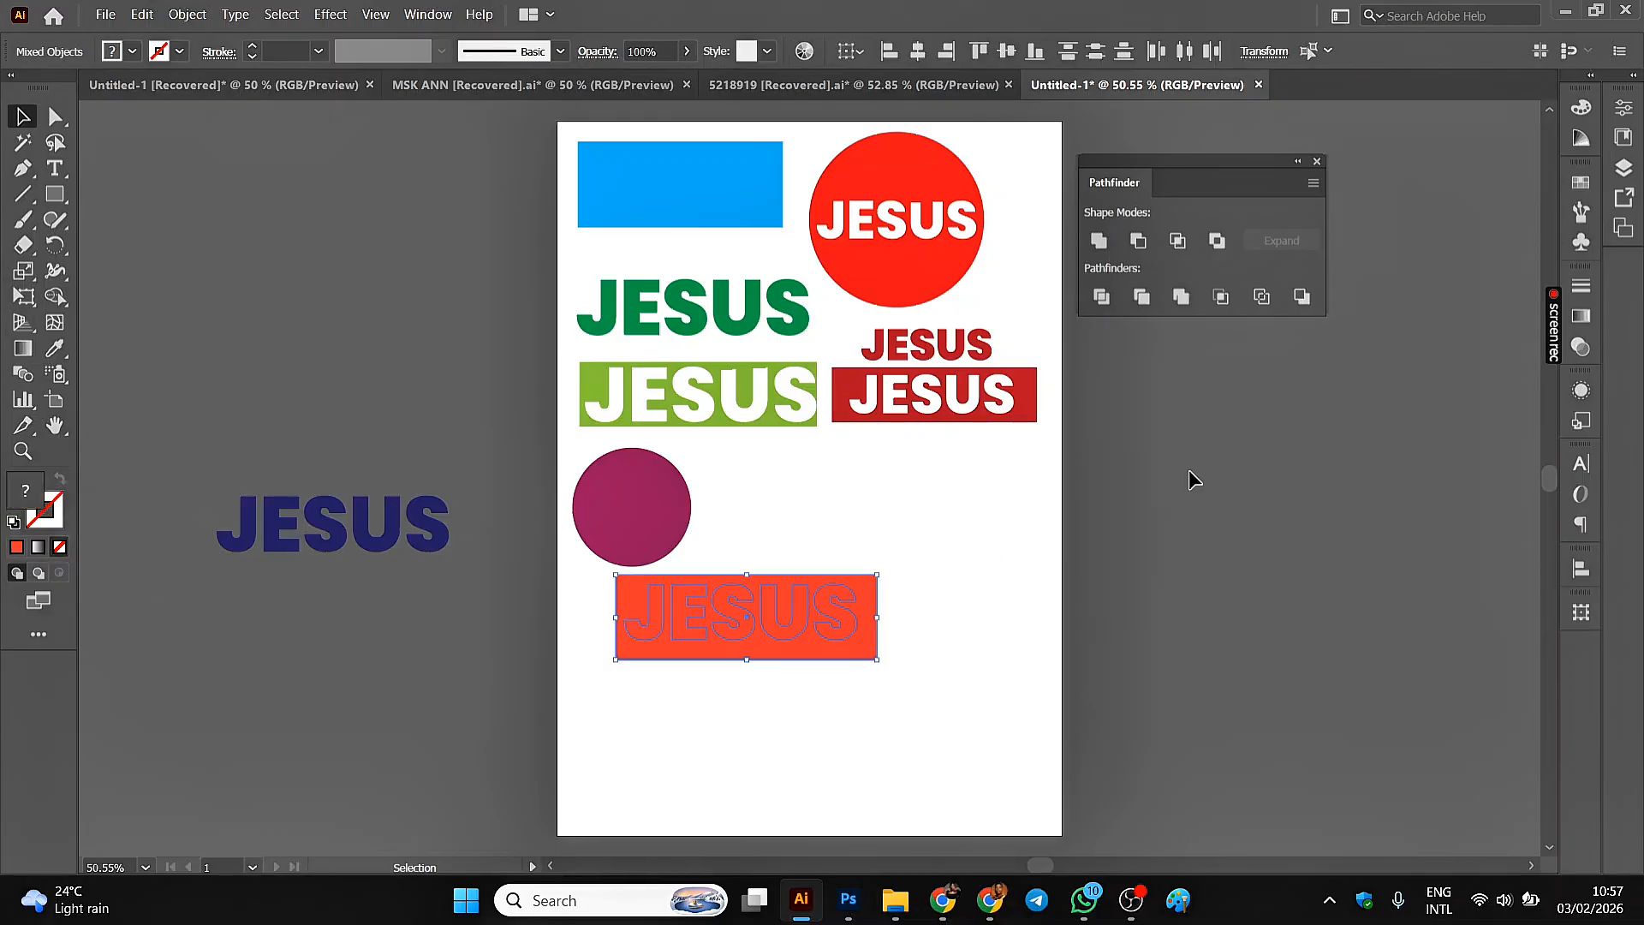
{"action": "left_click", "coordinate": [1185, 298]}
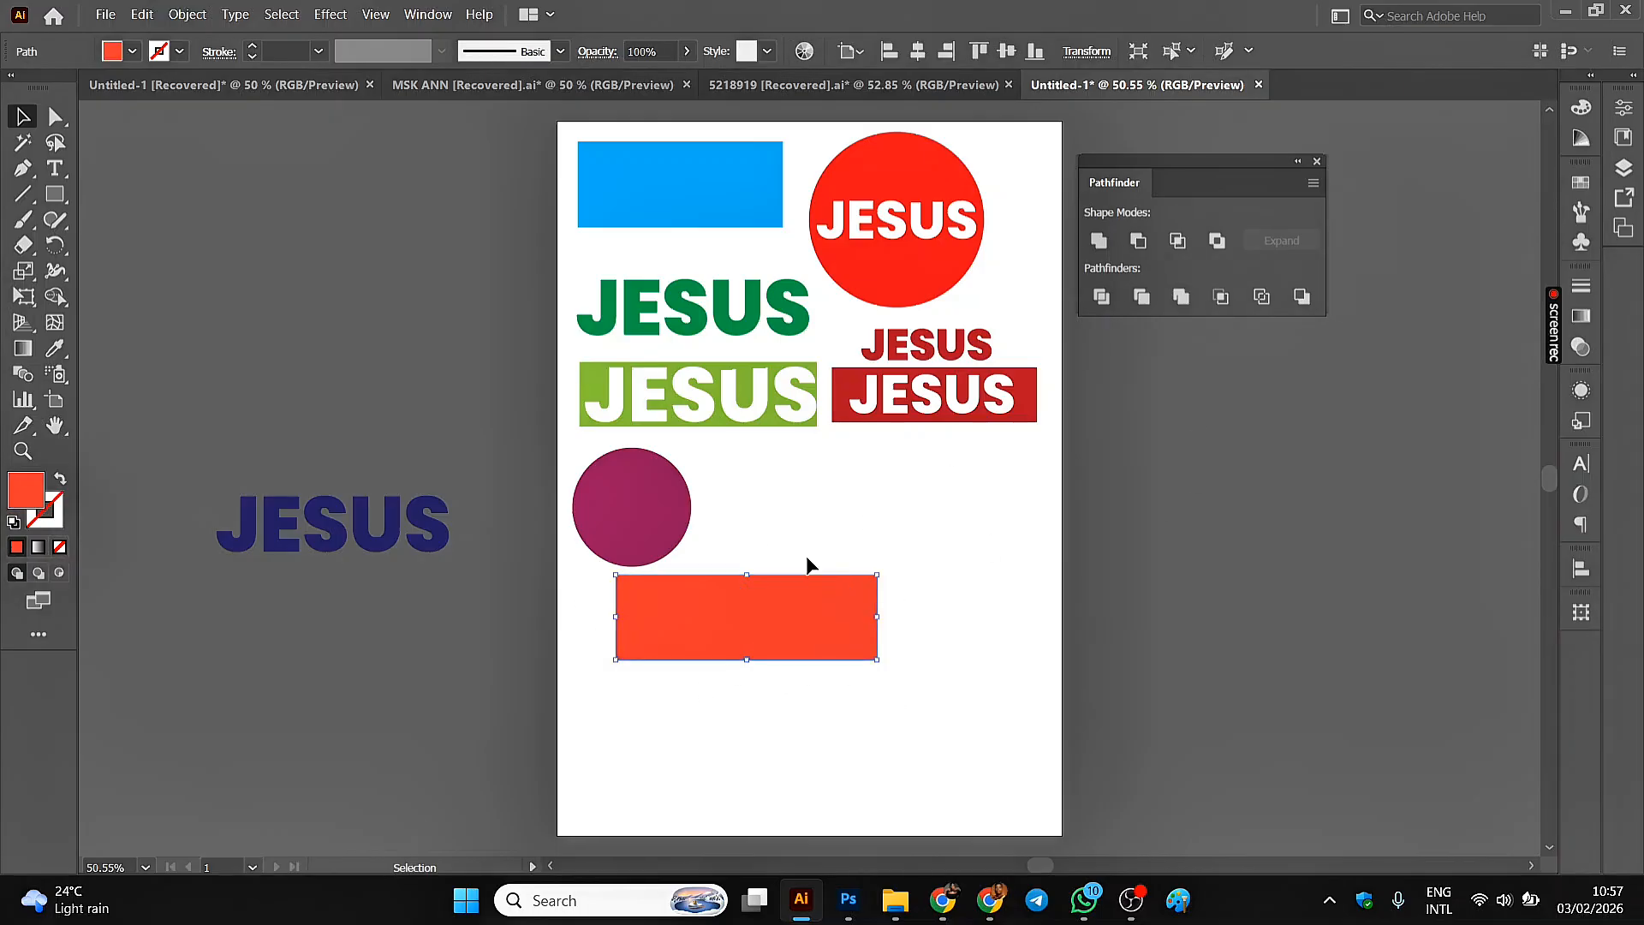
{"action": "left_click", "coordinate": [802, 514]}
{"action": "mouse_move", "coordinate": [774, 616]}
{"action": "left_mouse_down"}
{"action": "mouse_move", "coordinate": [768, 680]}
{"action": "mouse_move", "coordinate": [770, 625]}
{"action": "left_mouse_up"}
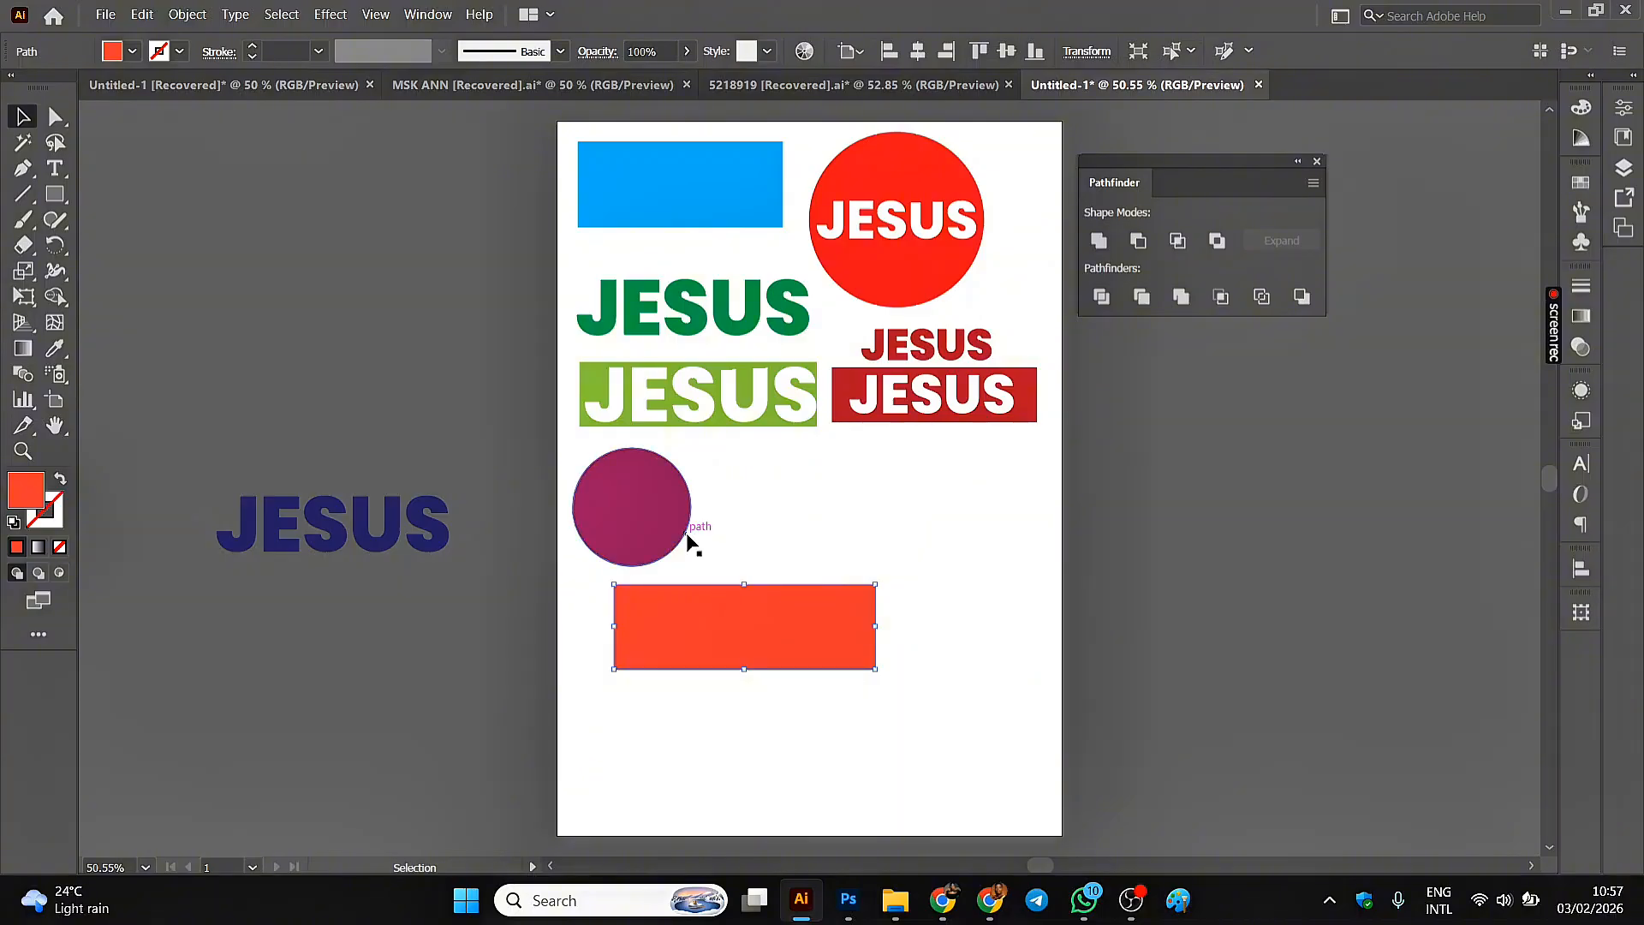
{"action": "left_click_drag", "start_coordinate": [709, 627], "coordinate": [716, 666]}
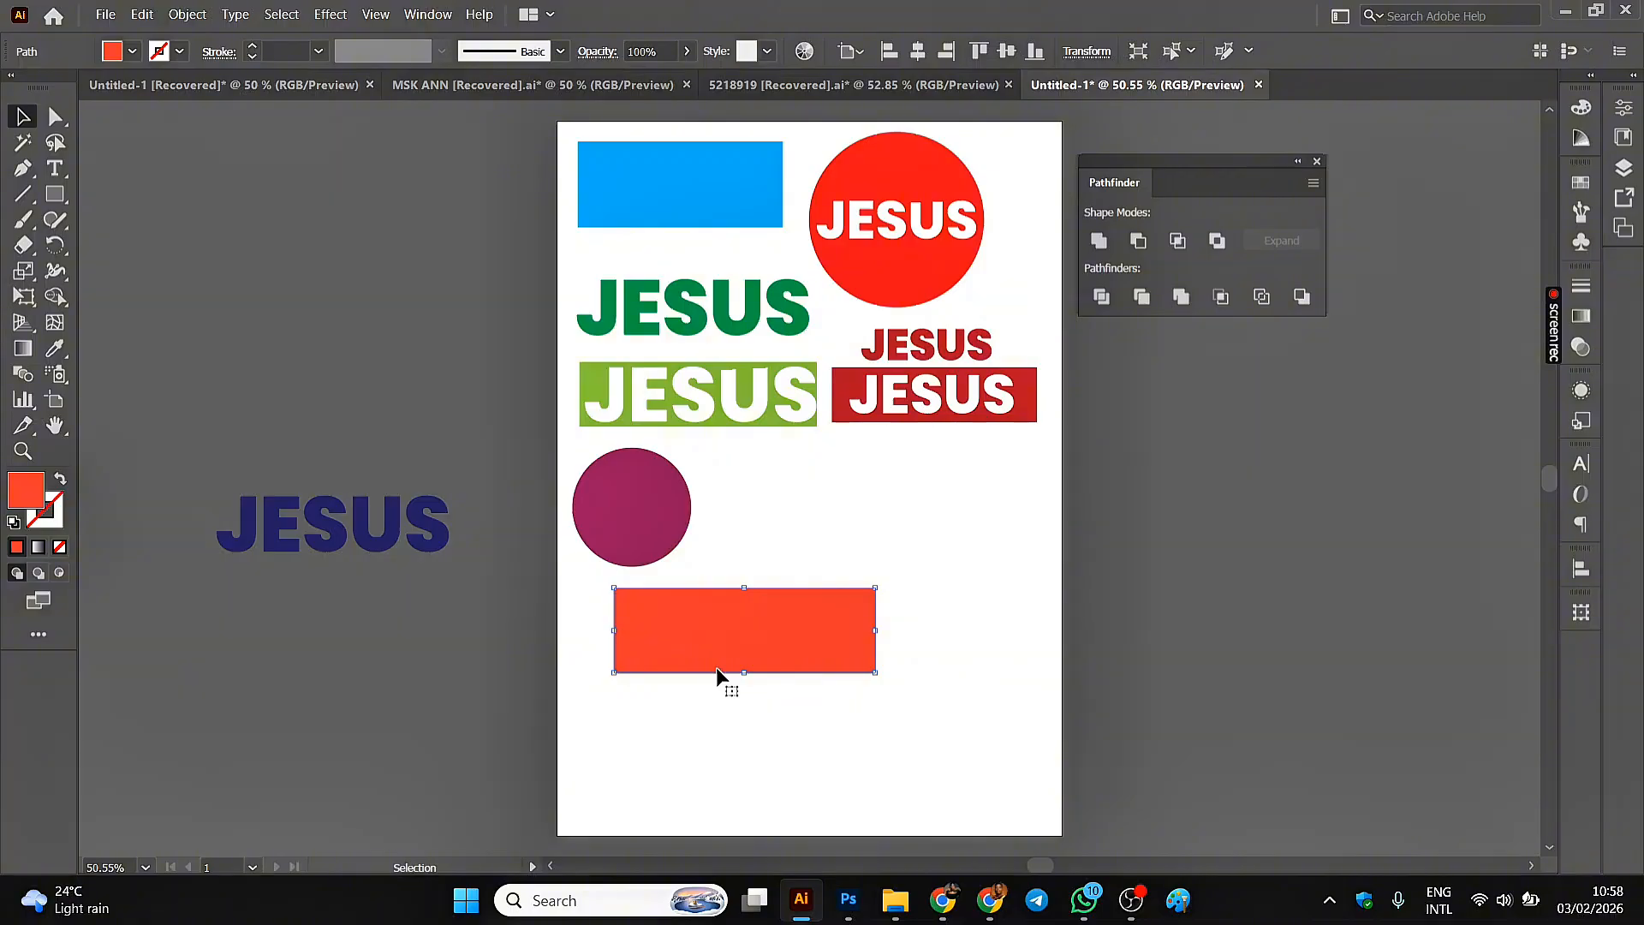
- Undo the moves and the merge of the orange-red rectangle with the JESUS lettering
{"action": "key", "text": "ctrl+z"}
{"action": "key", "text": "ctrl+z"}
{"action": "key", "text": "ctrl+z"}
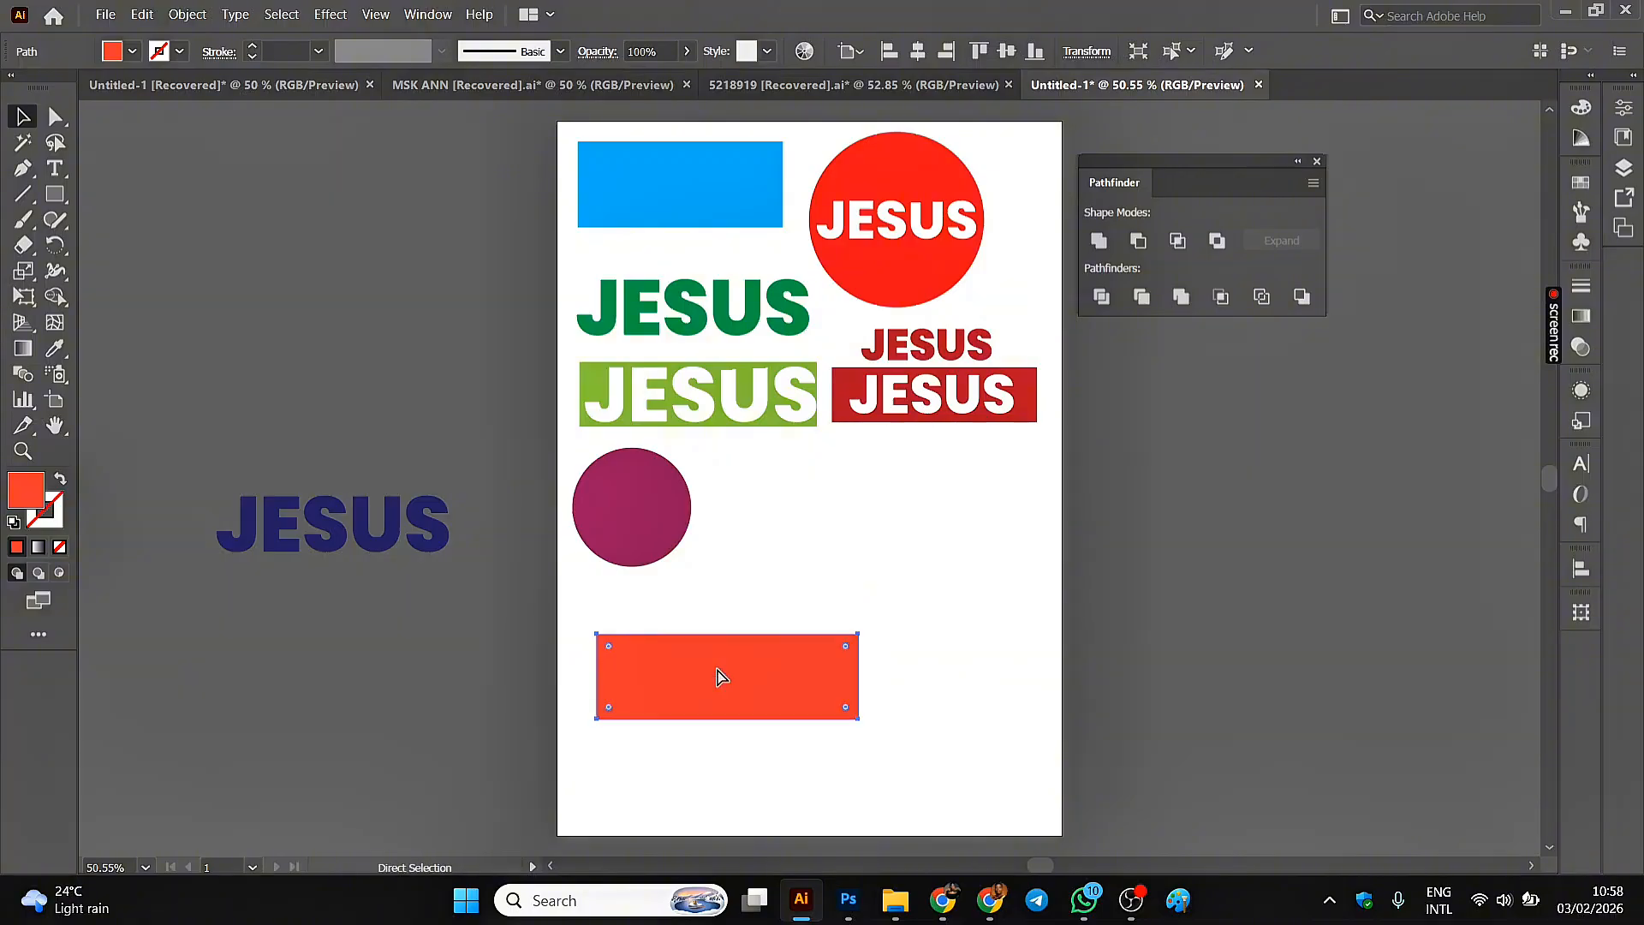
{"action": "key", "text": "ctrl+z"}
{"action": "key", "text": "ctrl+z"}
{"action": "key", "text": "ctrl+z"}
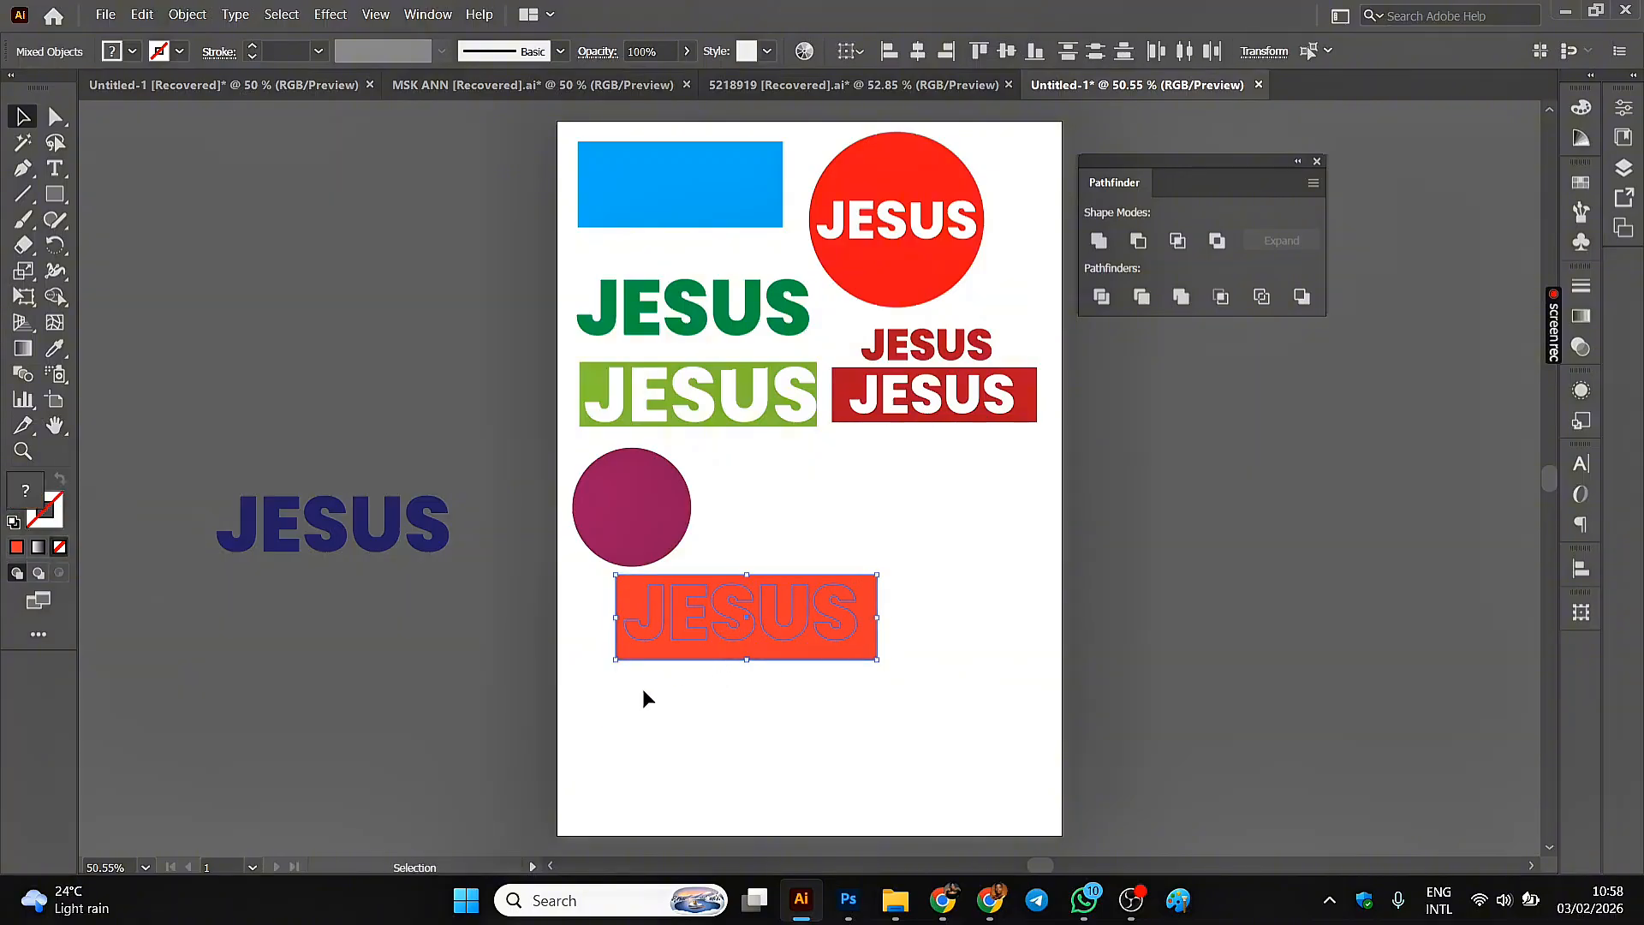
- Send the orange-red rectangle to the back, behind the navy JESUS lettering, and deselect it
{"action": "left_click", "coordinate": [641, 692]}
{"action": "left_click", "coordinate": [647, 647]}
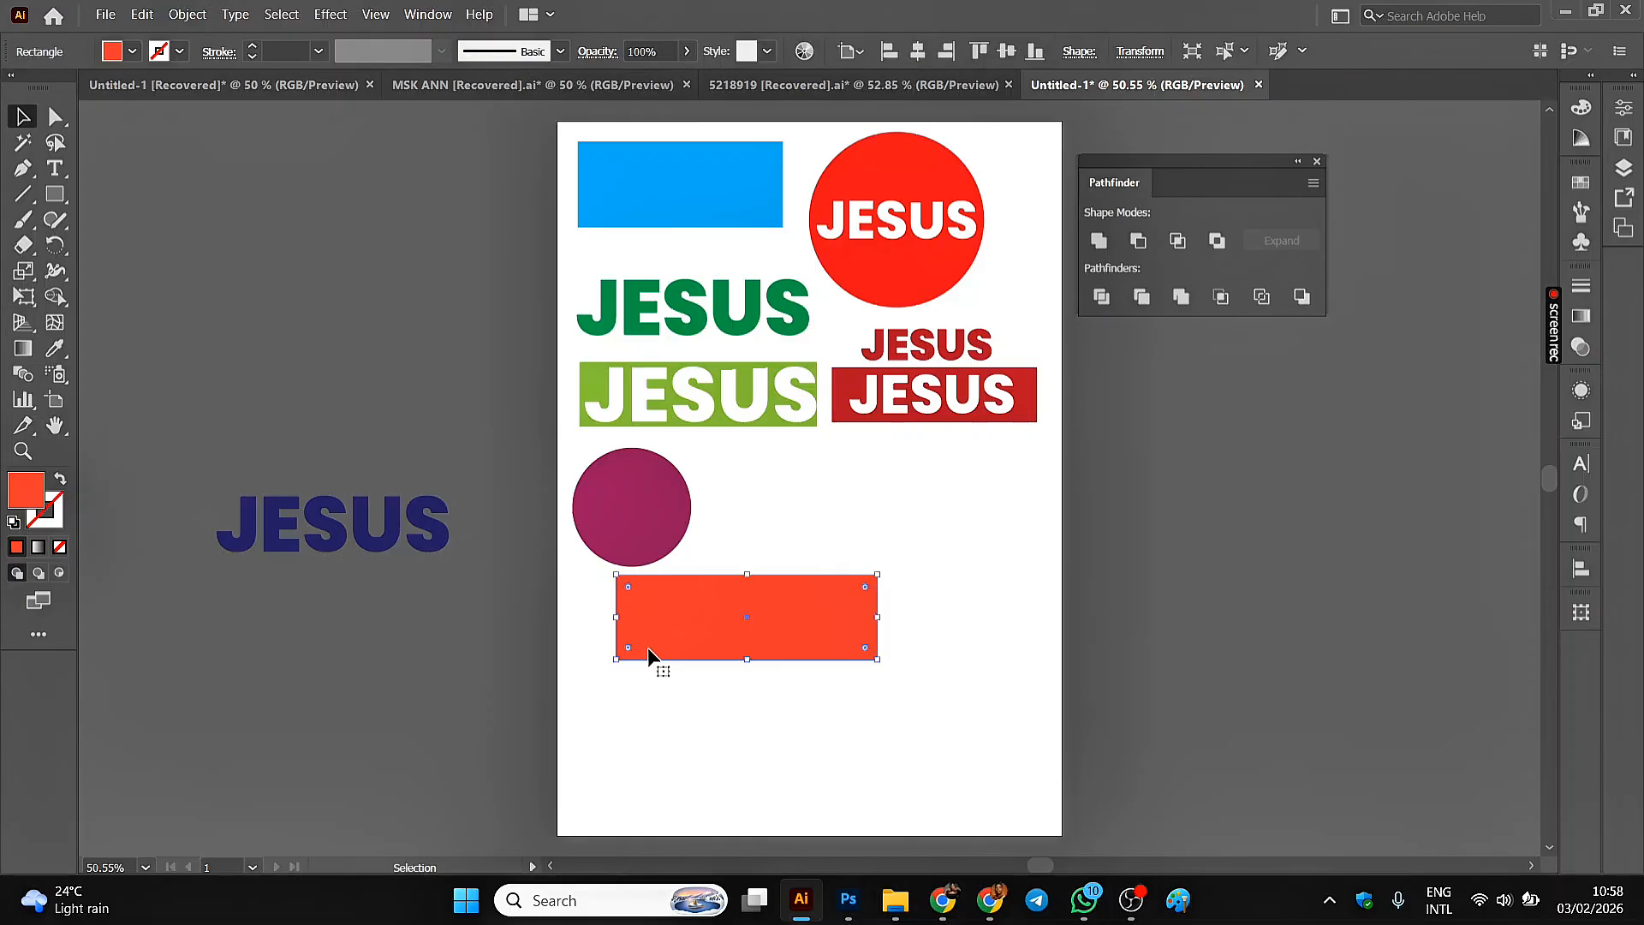
{"action": "right_click", "coordinate": [647, 648]}
{"action": "mouse_move", "coordinate": [801, 544]}
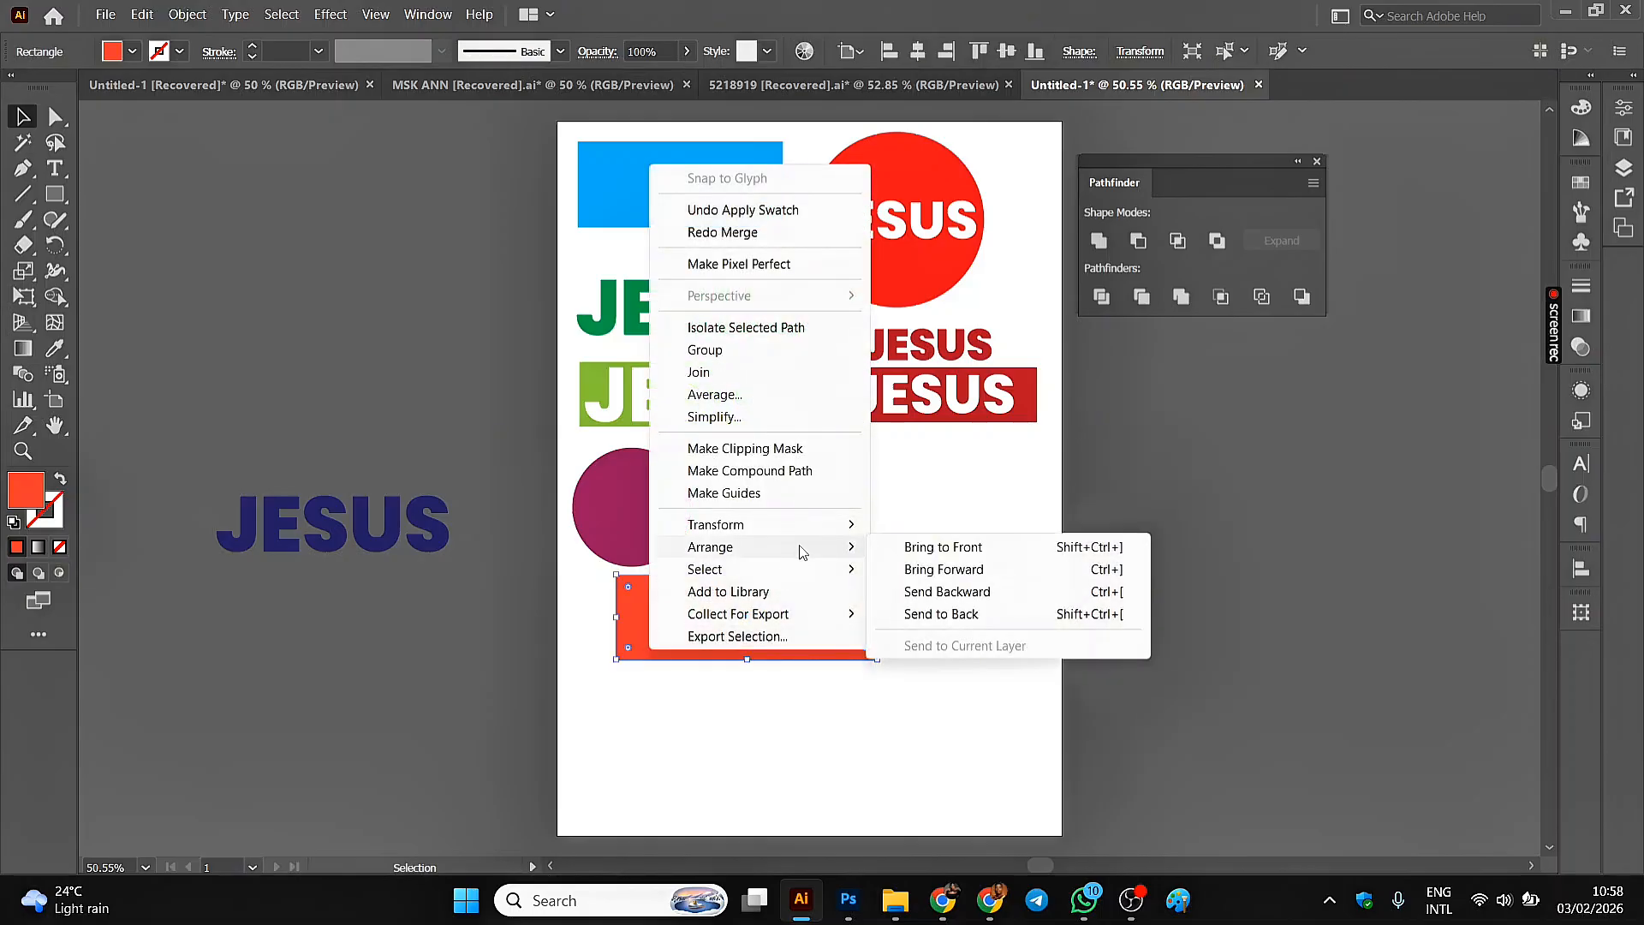
{"action": "left_click", "coordinate": [931, 615]}
{"action": "left_click", "coordinate": [854, 711]}
- Apply the Merge pathfinder to the navy JESUS lettering together with the orange-red rectangle behind it and deselect the result
{"action": "left_click_drag", "start_coordinate": [902, 691], "coordinate": [719, 619]}
{"action": "right_click", "coordinate": [721, 619]}
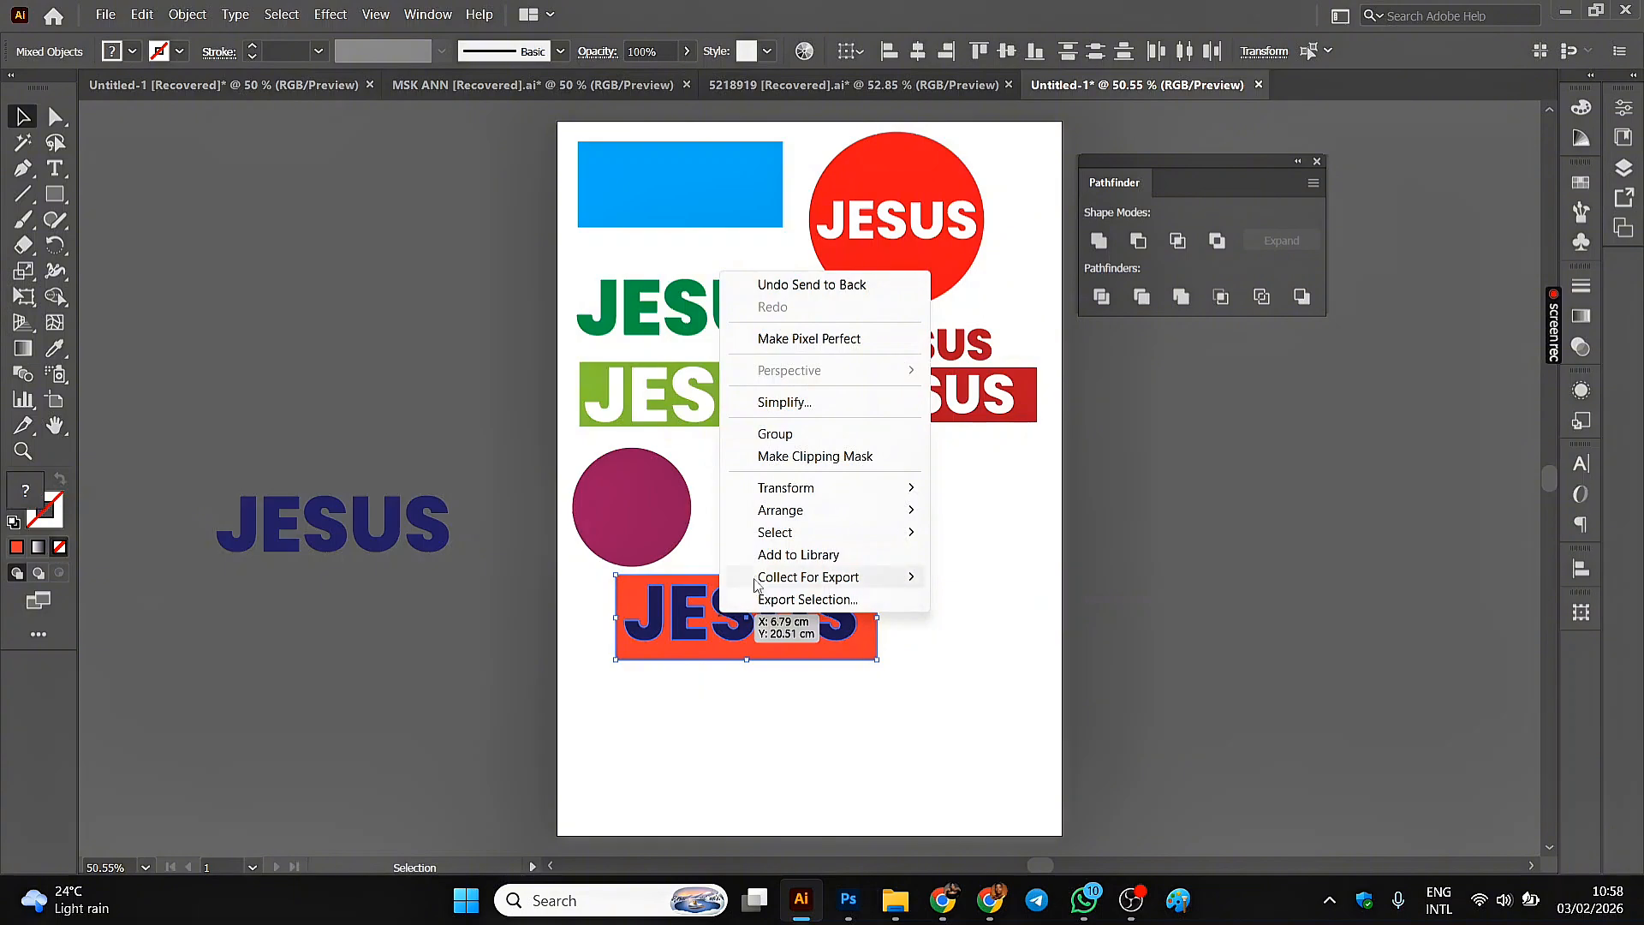
{"action": "mouse_move", "coordinate": [750, 585]}
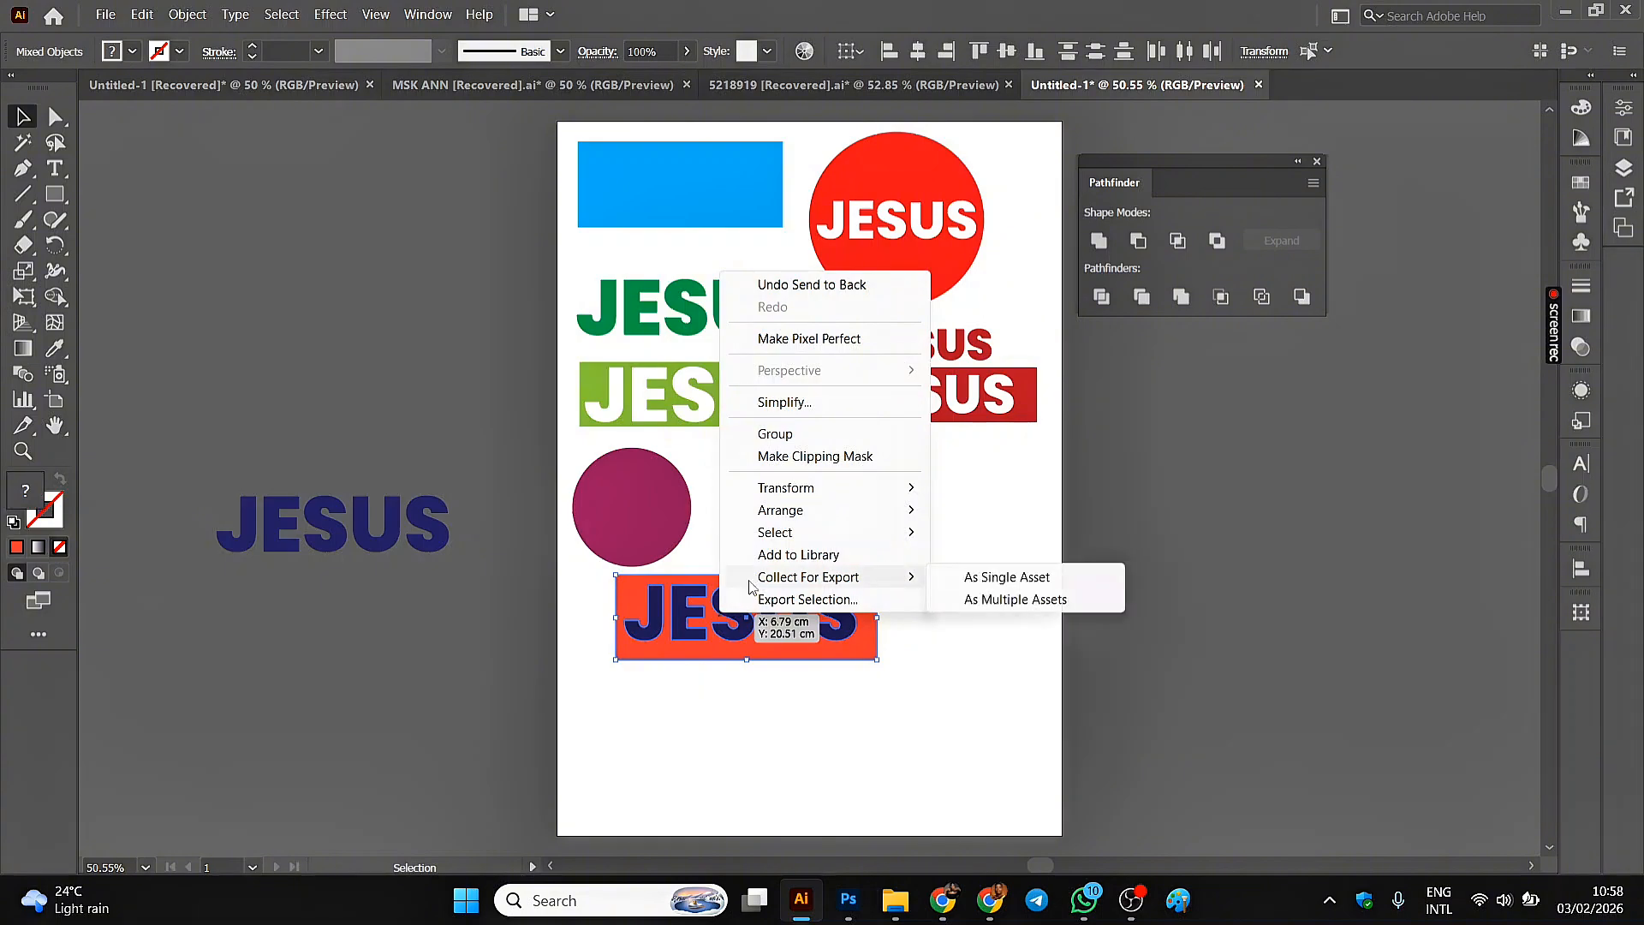
{"action": "left_click", "coordinate": [1180, 297]}
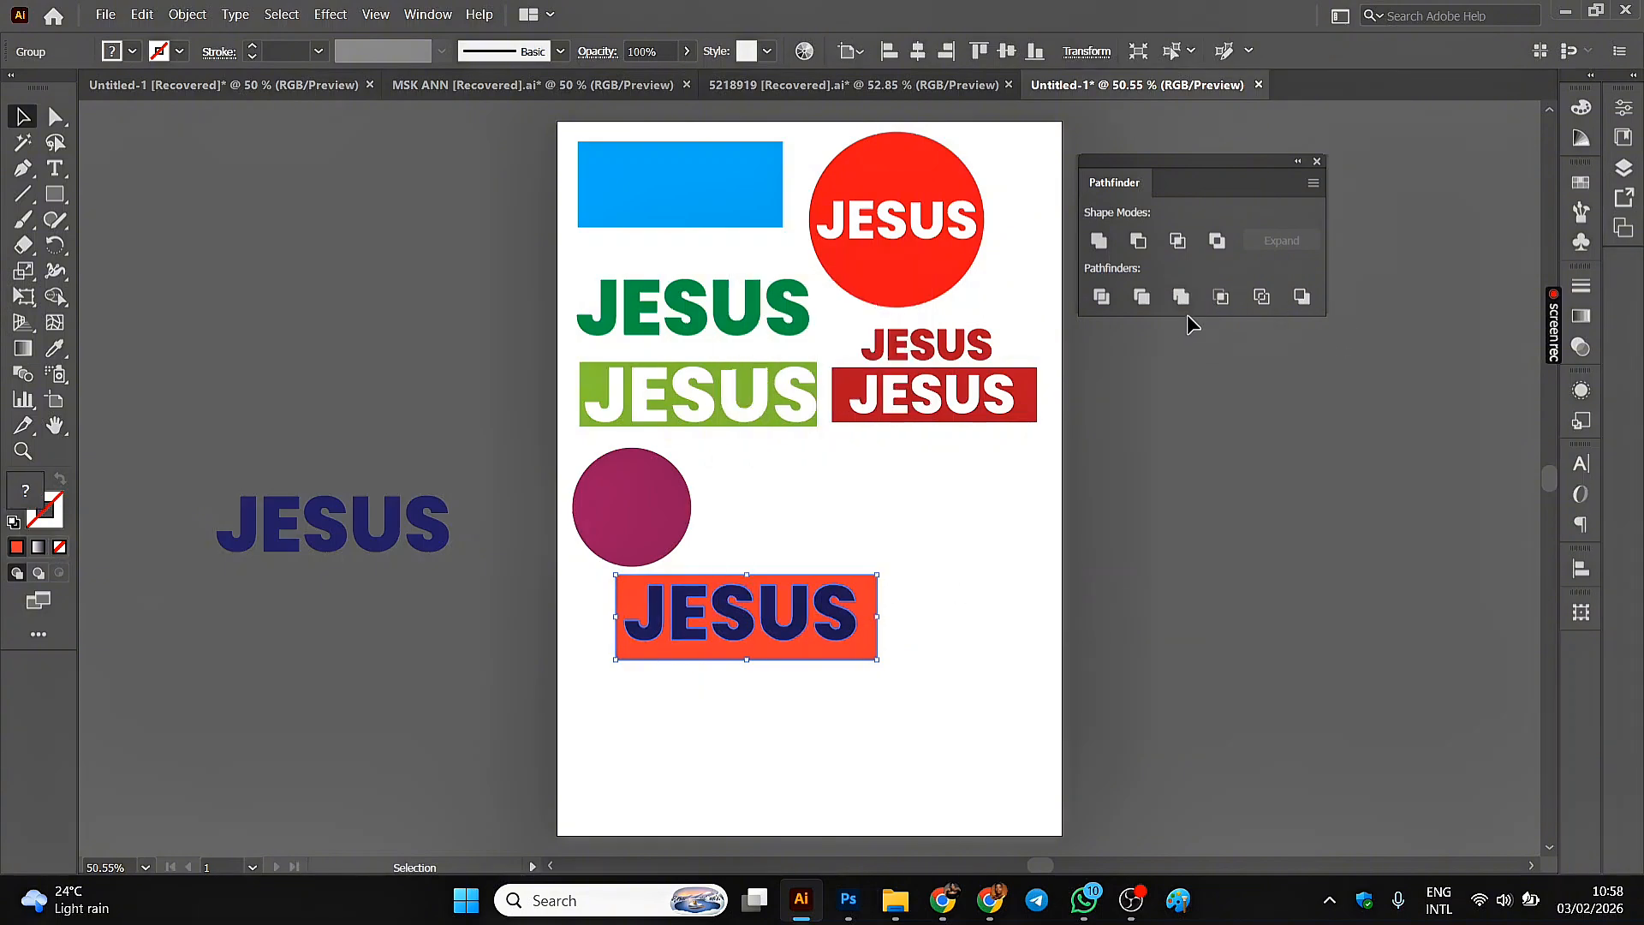
{"action": "left_click", "coordinate": [959, 515]}
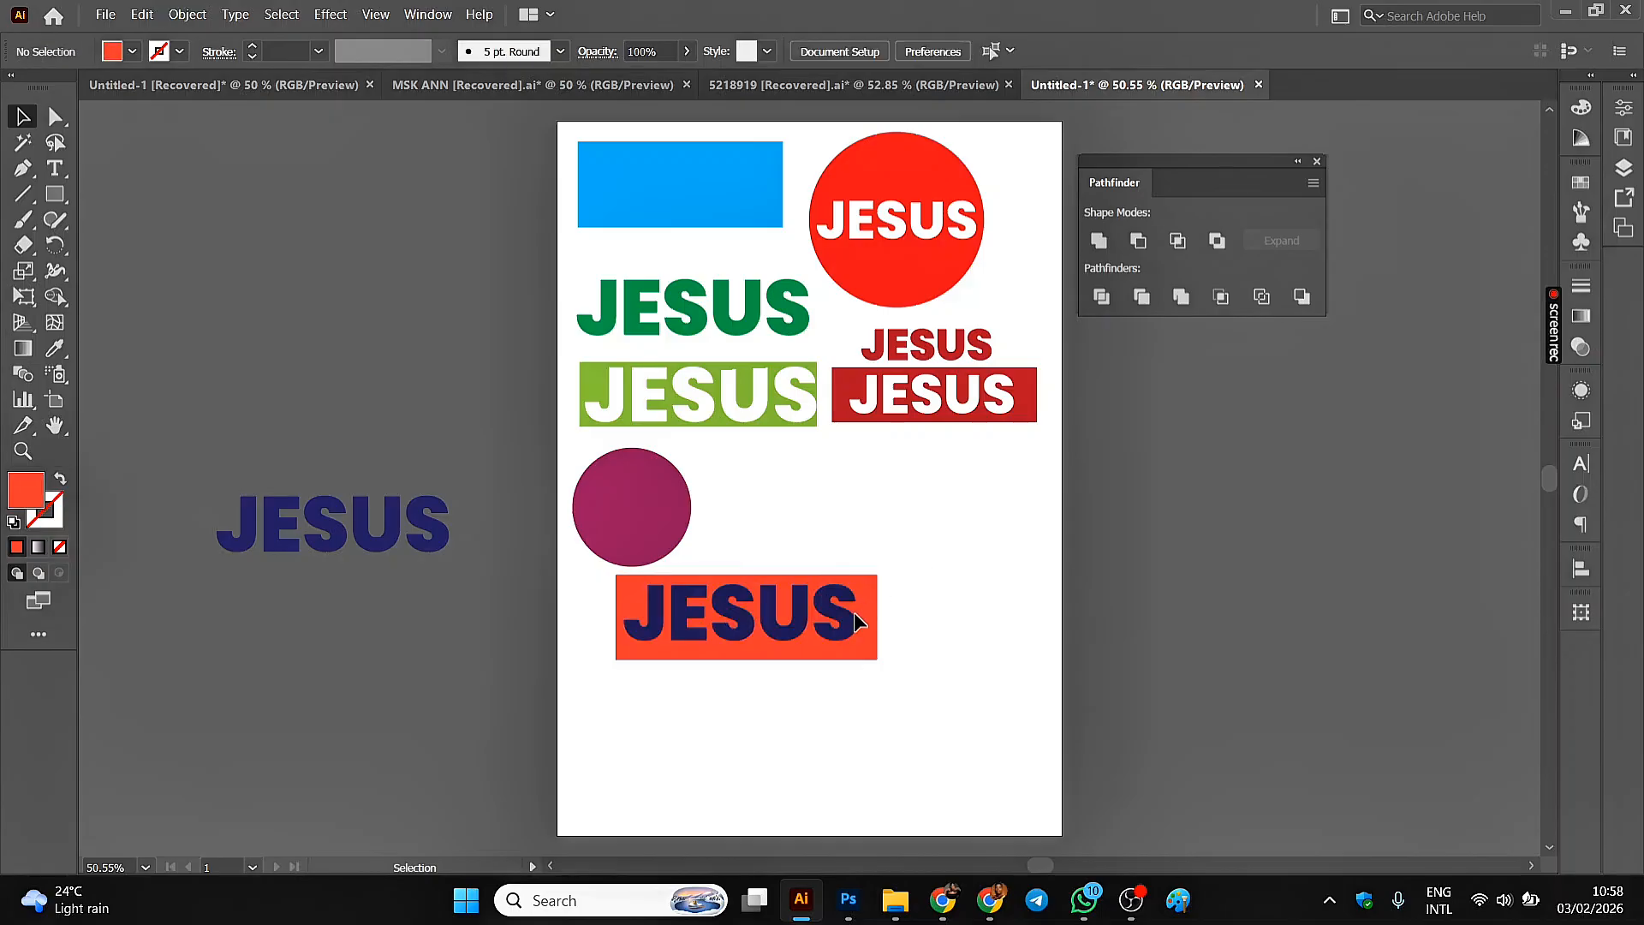
- Move the merged orange-red JESUS banner up into the empty space beside the magenta circle
{"action": "left_click", "coordinate": [857, 620]}
{"action": "left_click_drag", "start_coordinate": [855, 659], "coordinate": [784, 646]}
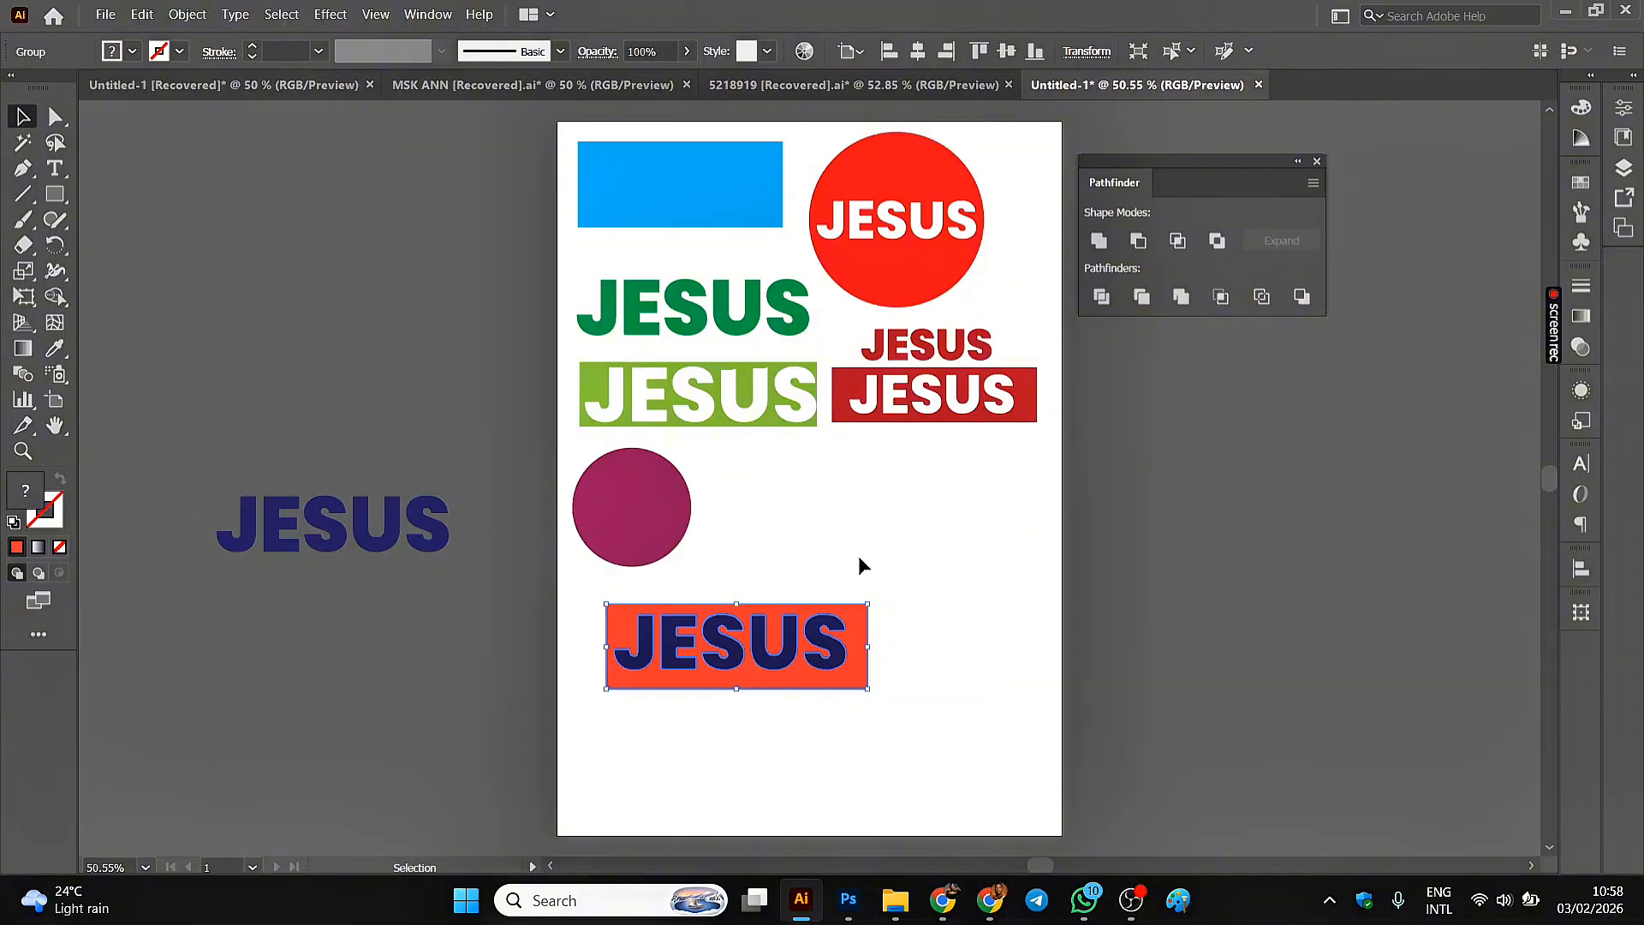
{"action": "left_click_drag", "start_coordinate": [733, 656], "coordinate": [839, 516]}
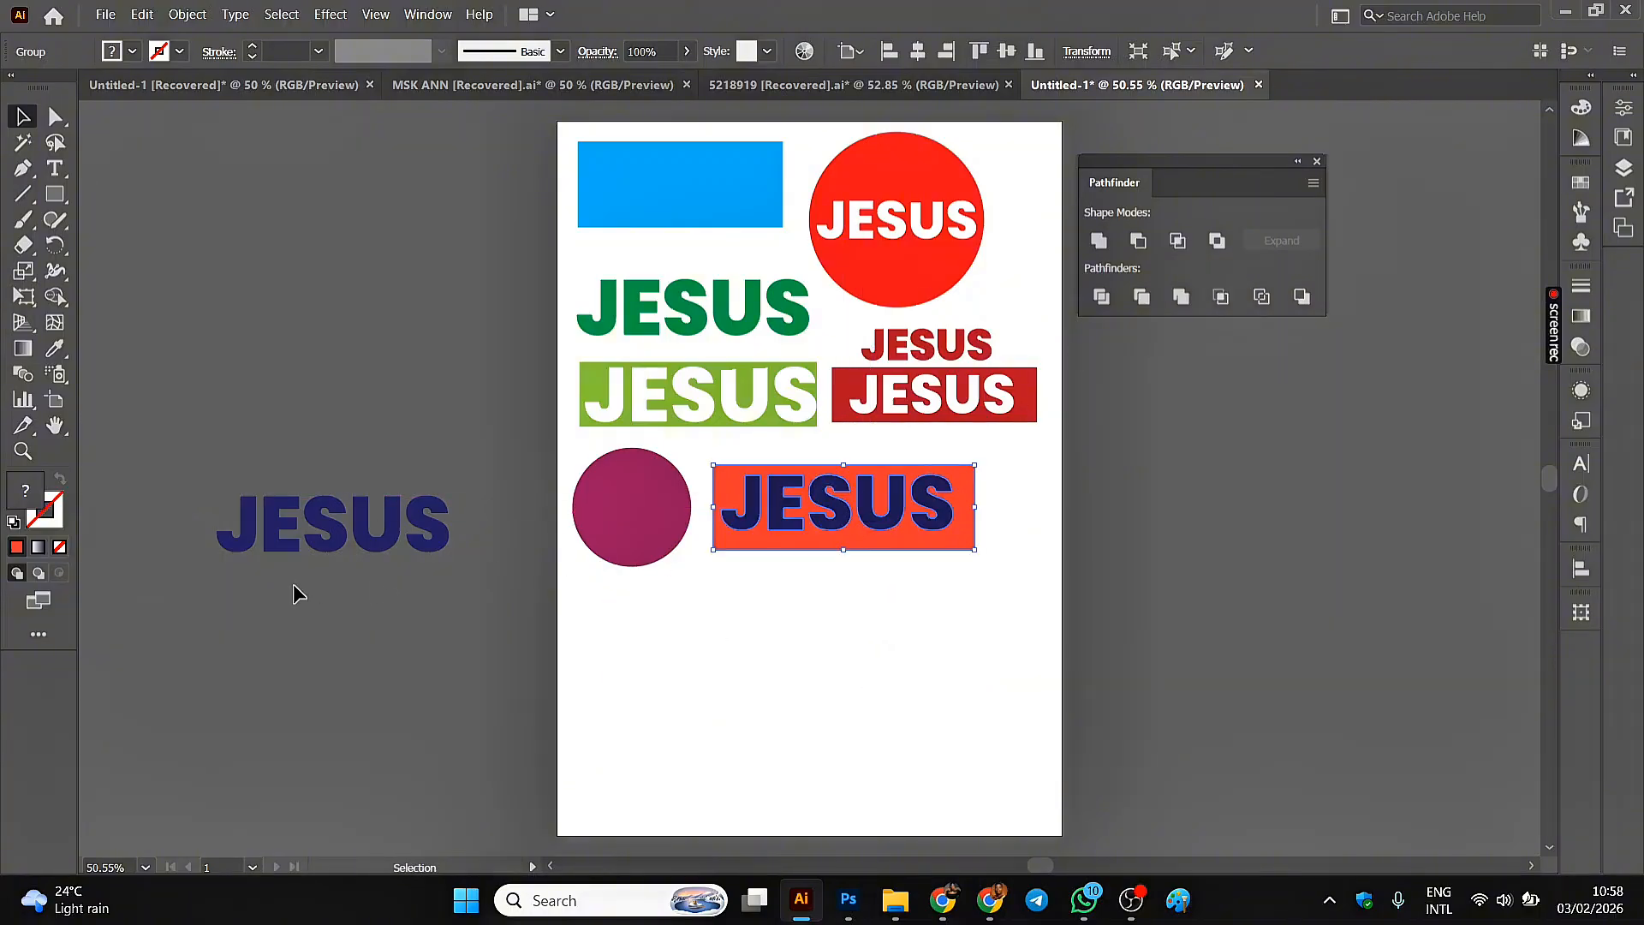
- Copy the off-artboard navy JESUS to the area below the magenta circle and cover the copy with a navy rectangle
{"action": "left_click", "coordinate": [323, 548]}
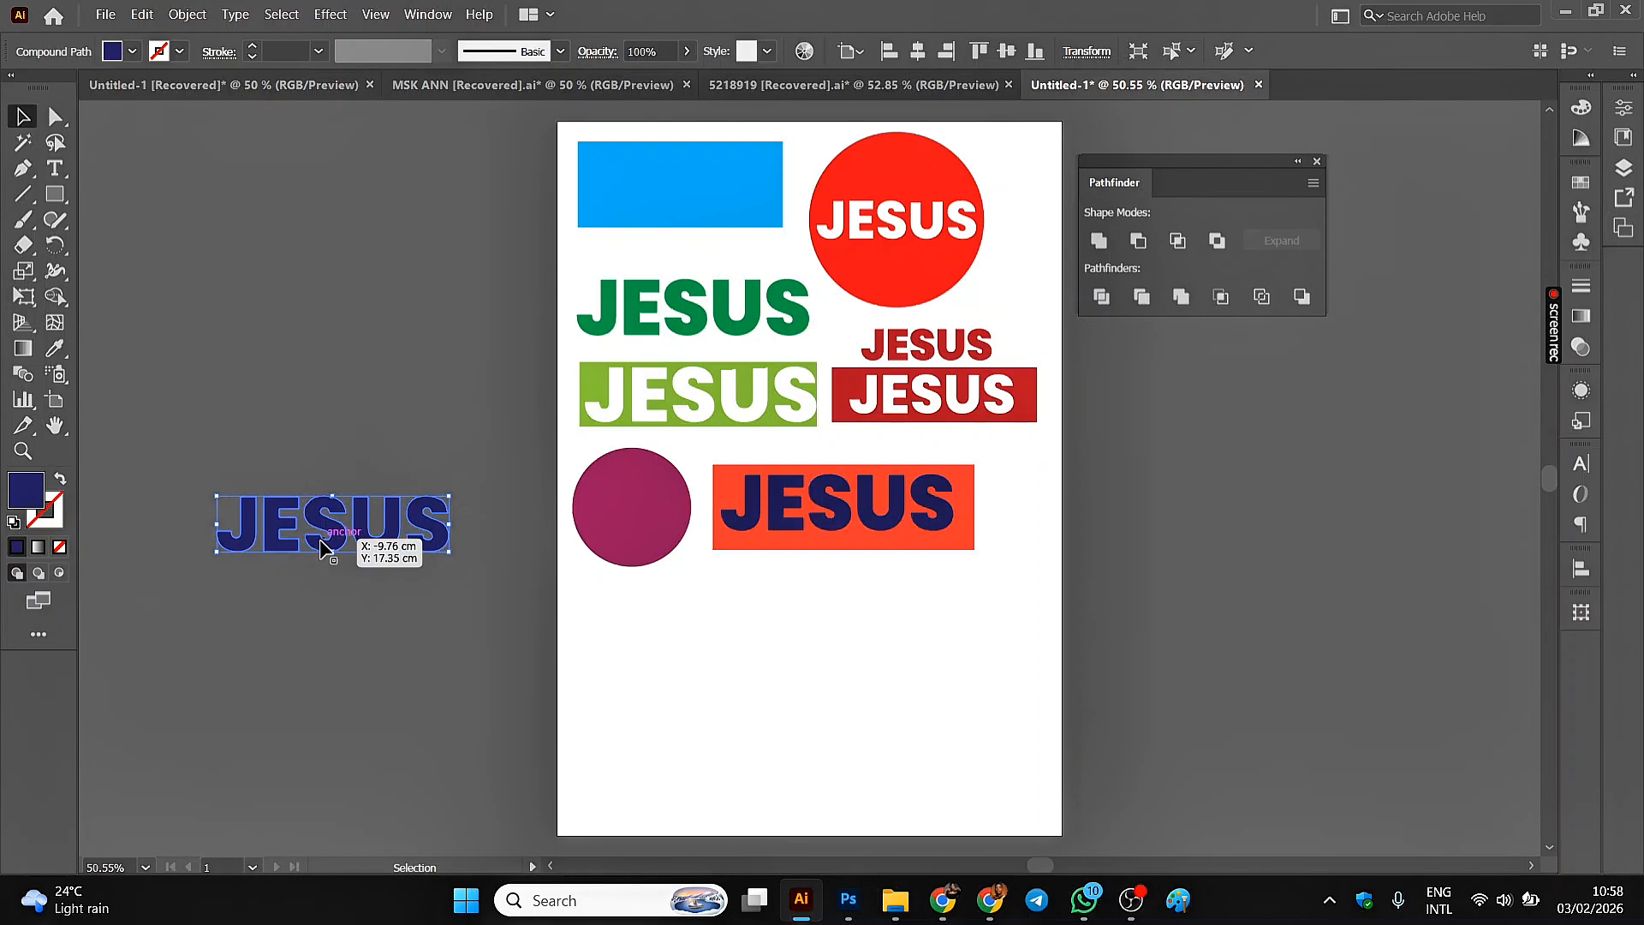
{"action": "left_click_drag", "start_coordinate": [324, 540], "coordinate": [683, 667]}
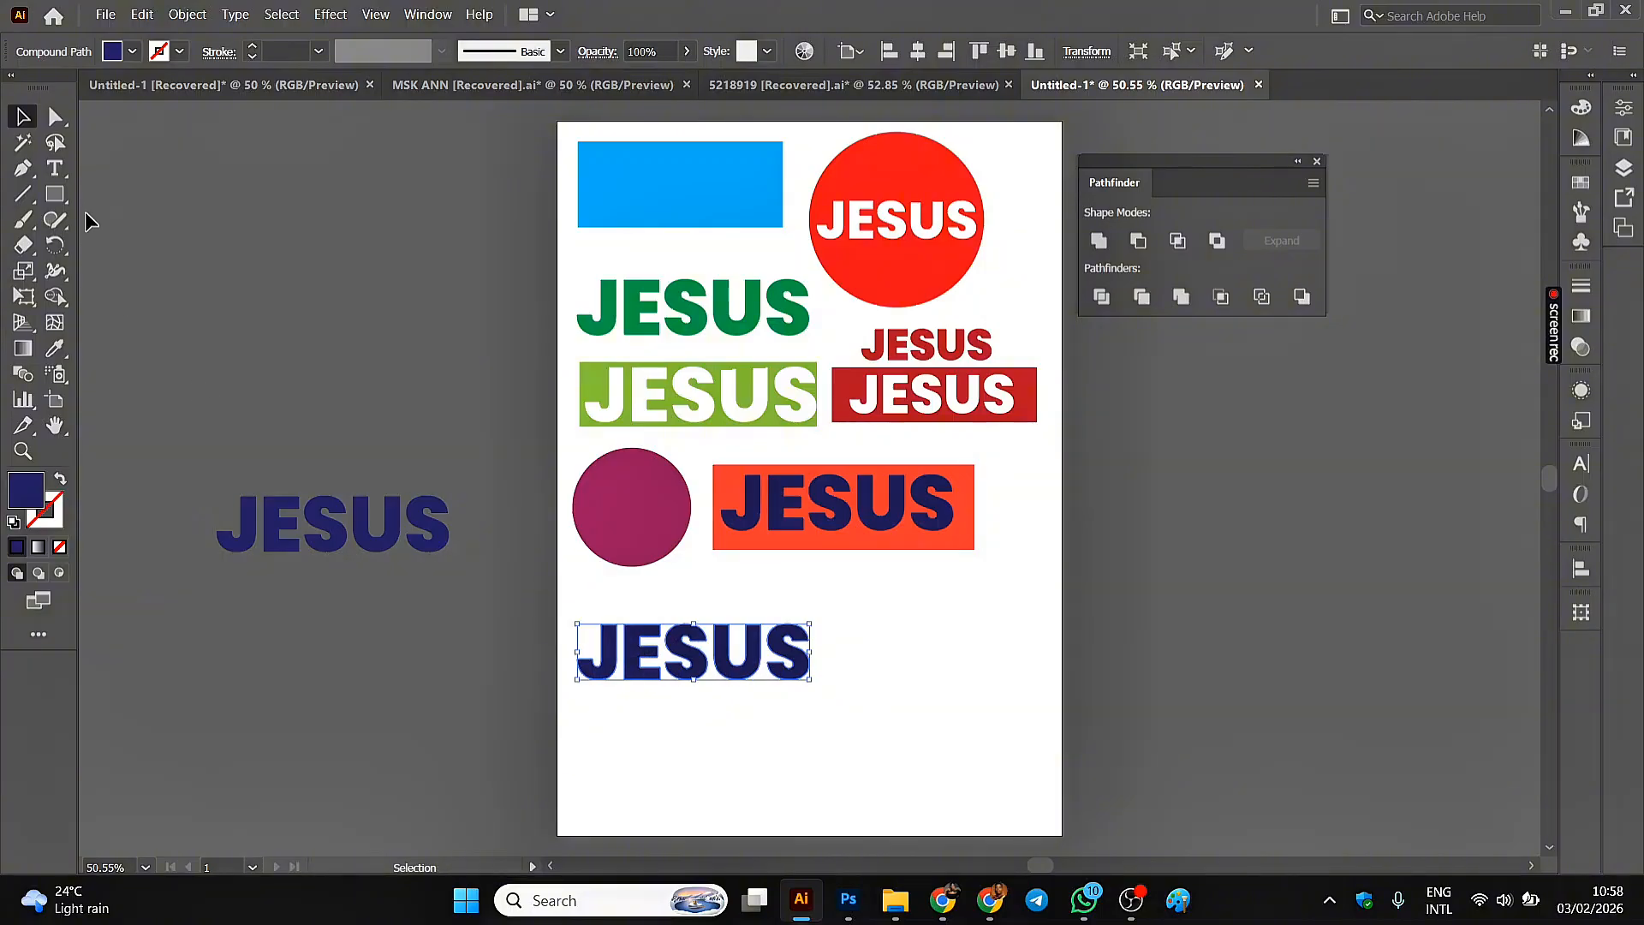
{"action": "left_click", "coordinate": [56, 196]}
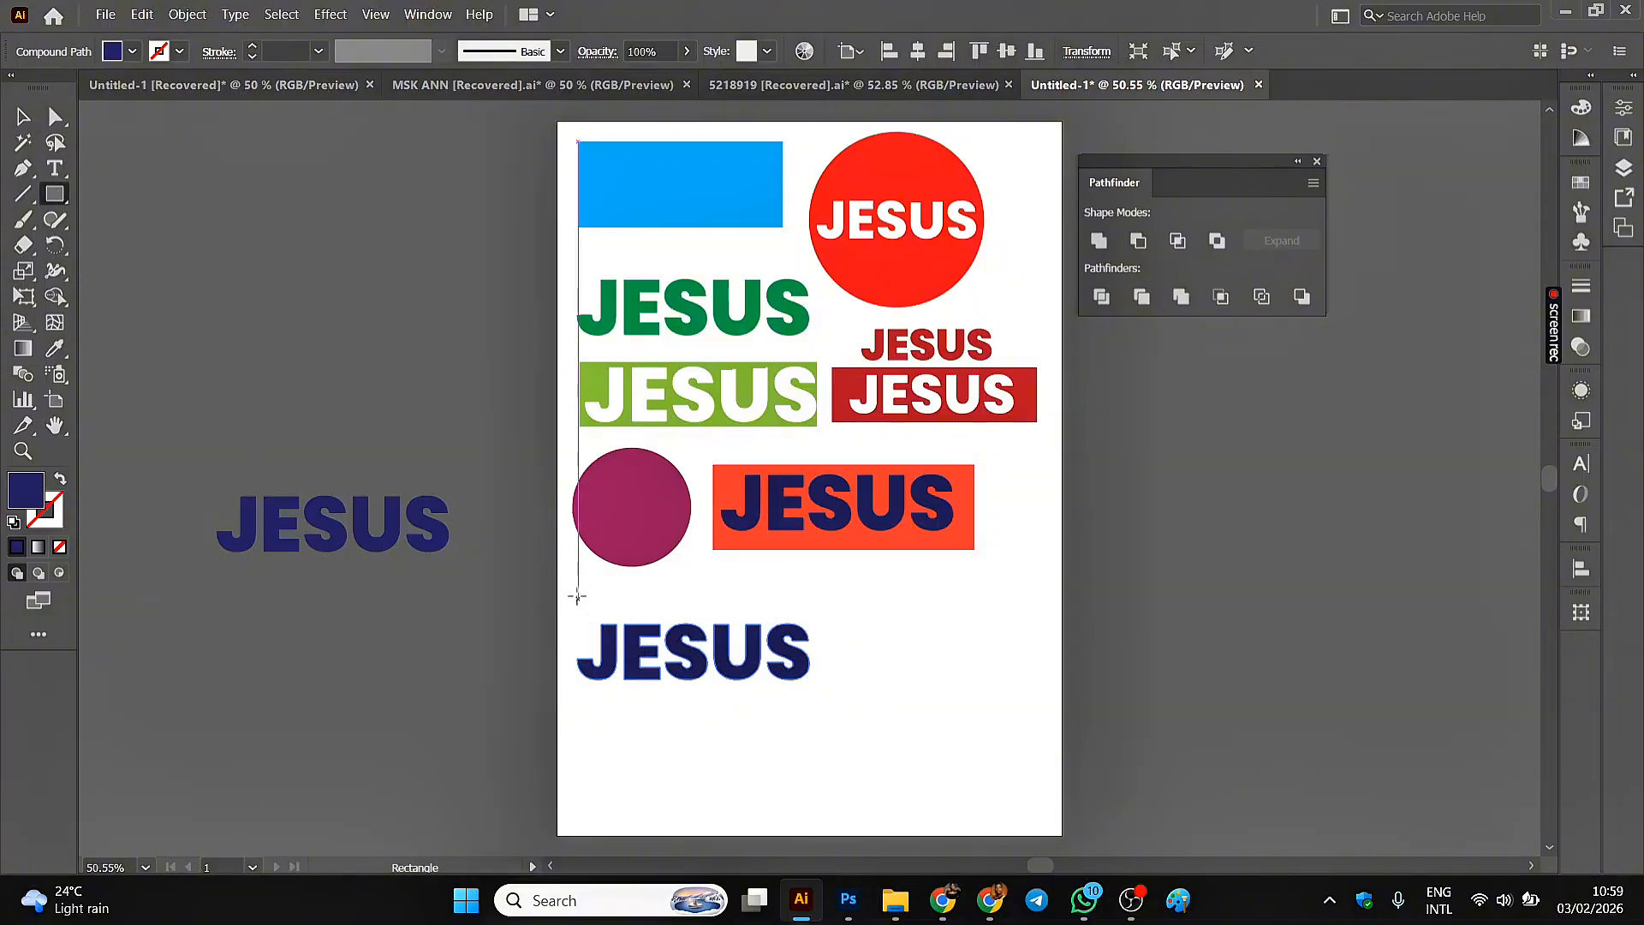
{"action": "left_click_drag", "start_coordinate": [561, 601], "coordinate": [827, 692]}
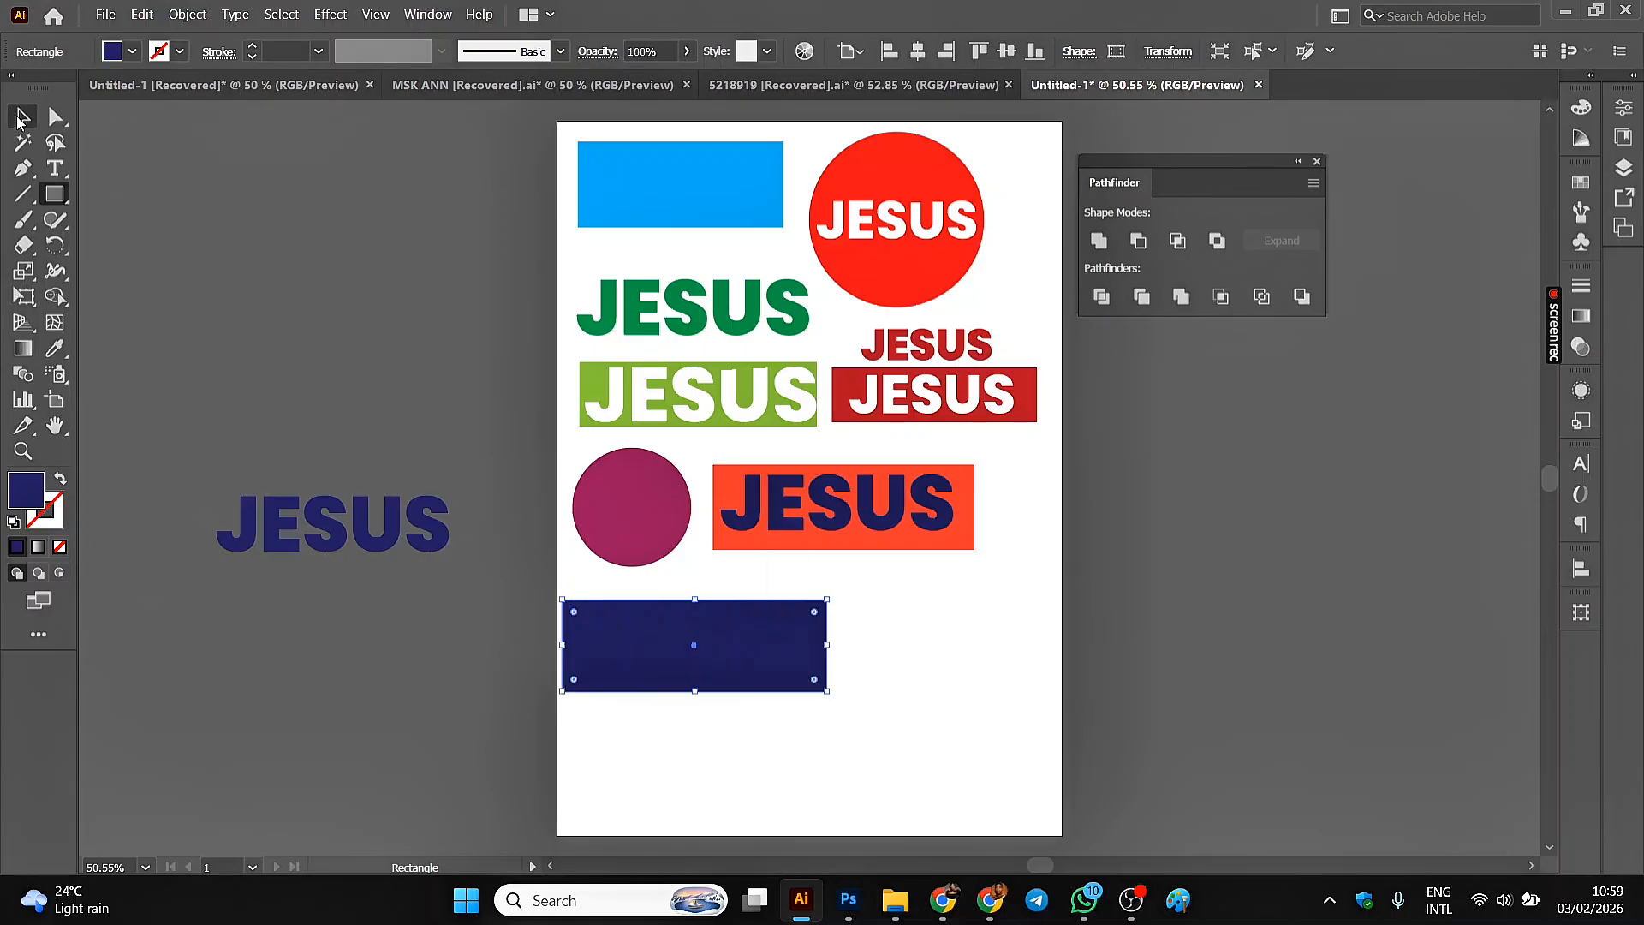
{"action": "left_click", "coordinate": [22, 116]}
{"action": "left_click", "coordinate": [861, 644]}
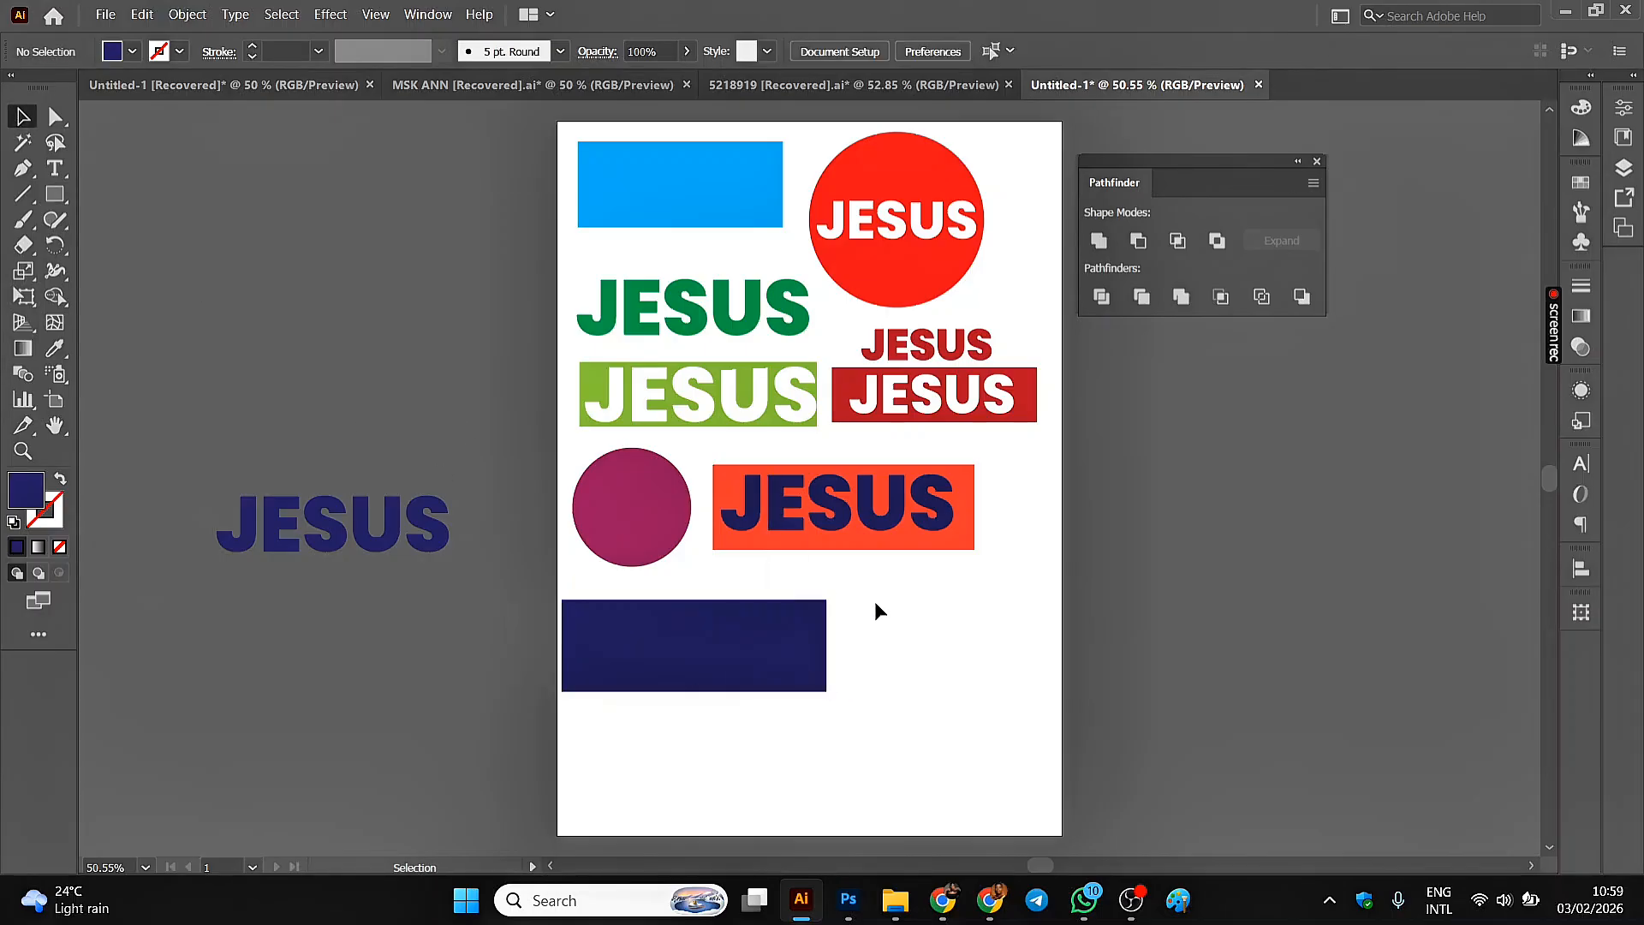
- Apply the Crop pathfinder to the navy rectangle and the JESUS lettering beneath it, and deselect the result
{"action": "left_click_drag", "start_coordinate": [875, 602], "coordinate": [555, 698]}
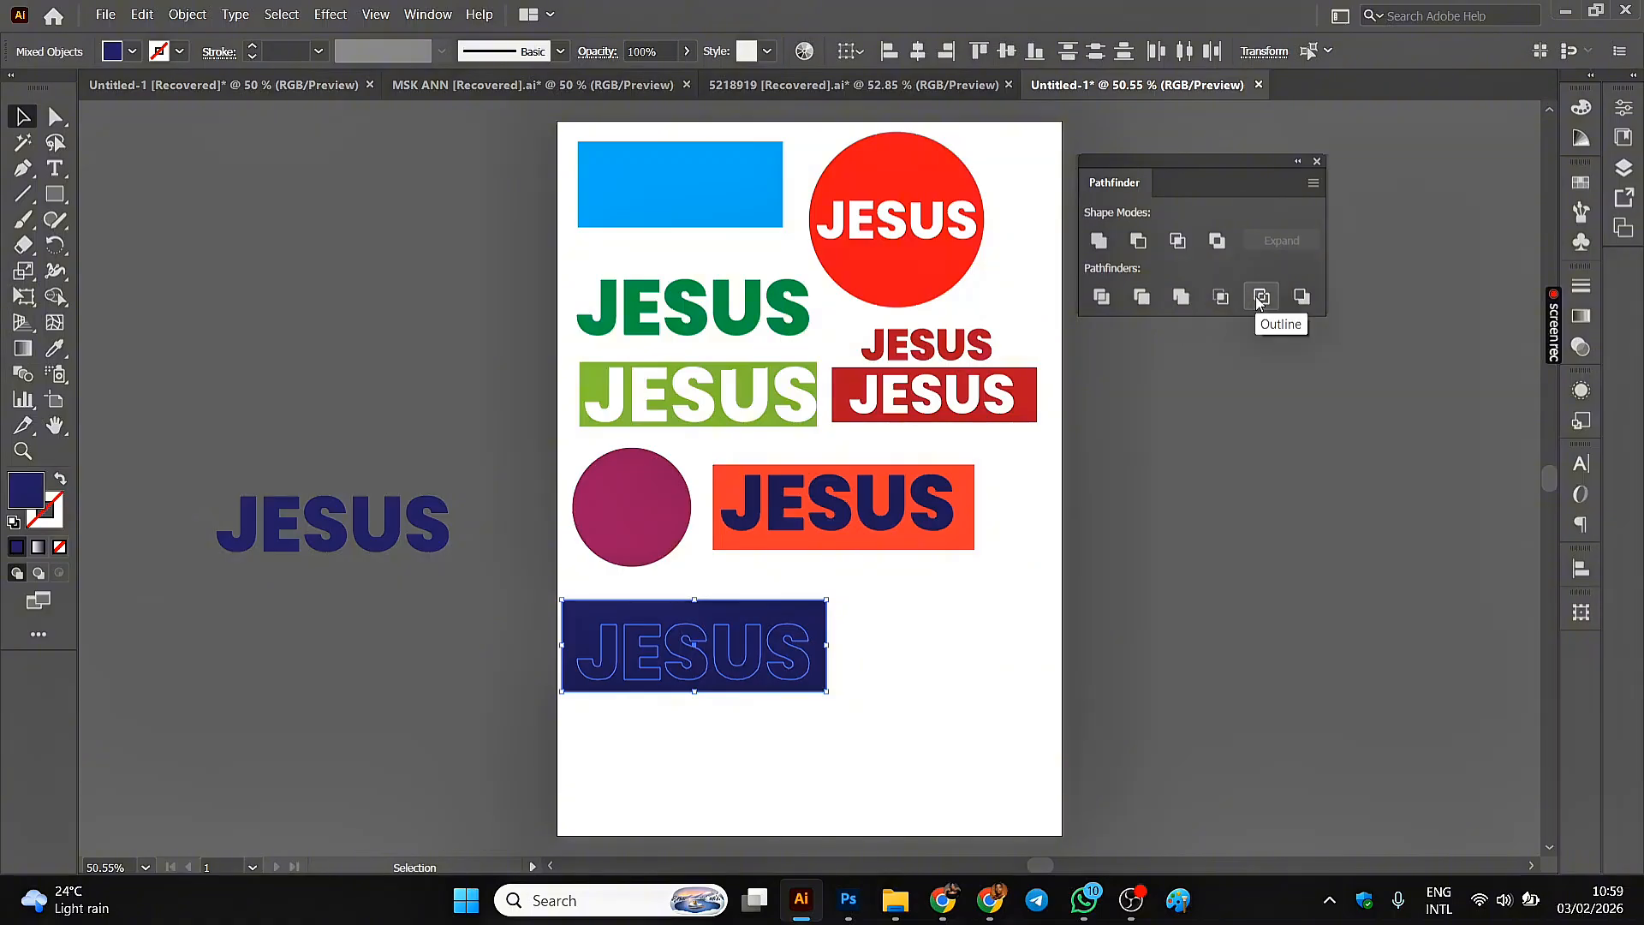
{"action": "left_click", "coordinate": [1221, 299]}
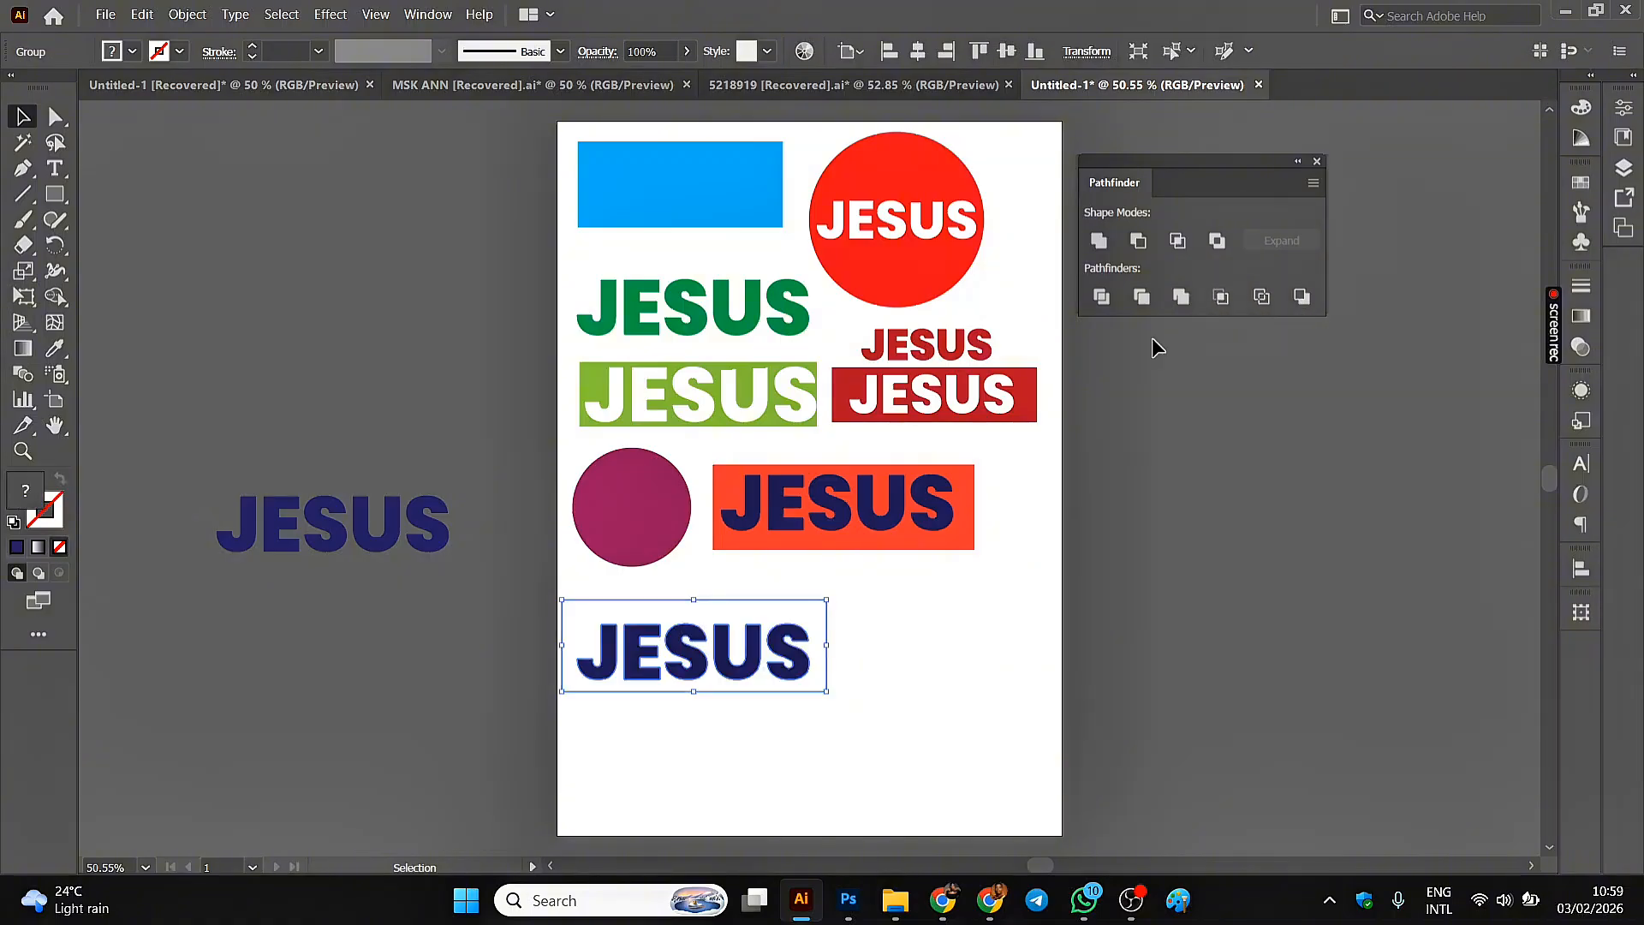
{"action": "left_click", "coordinate": [887, 592]}
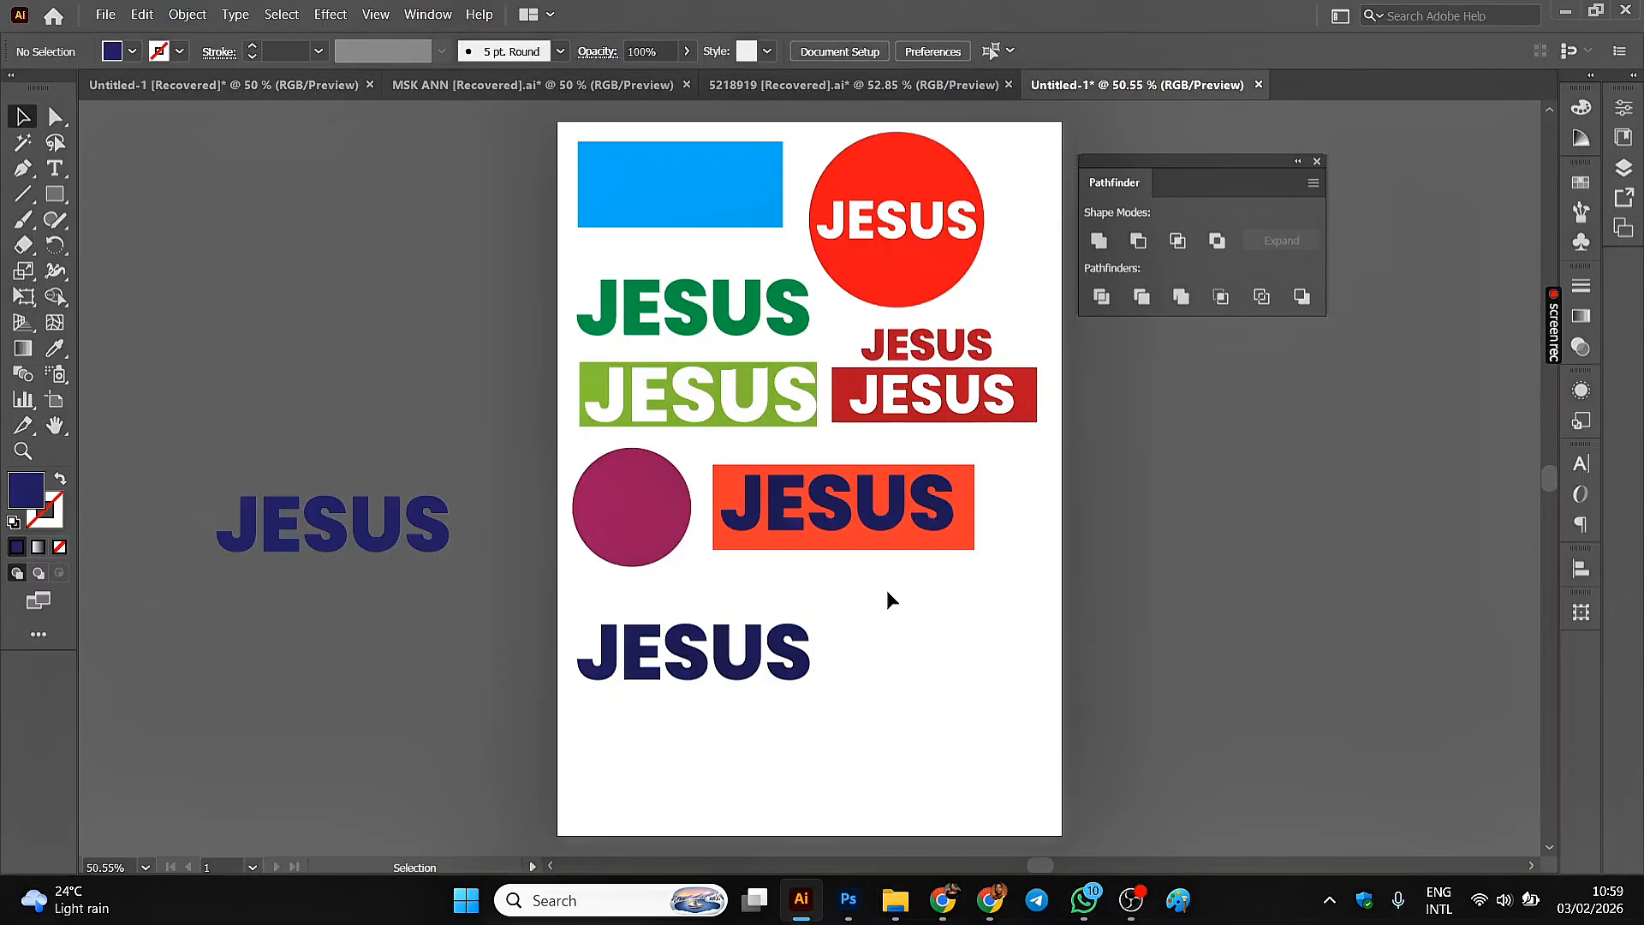
- Move the cropped navy JESUS group up until it sits directly below the magenta circle
{"action": "left_click", "coordinate": [754, 648]}
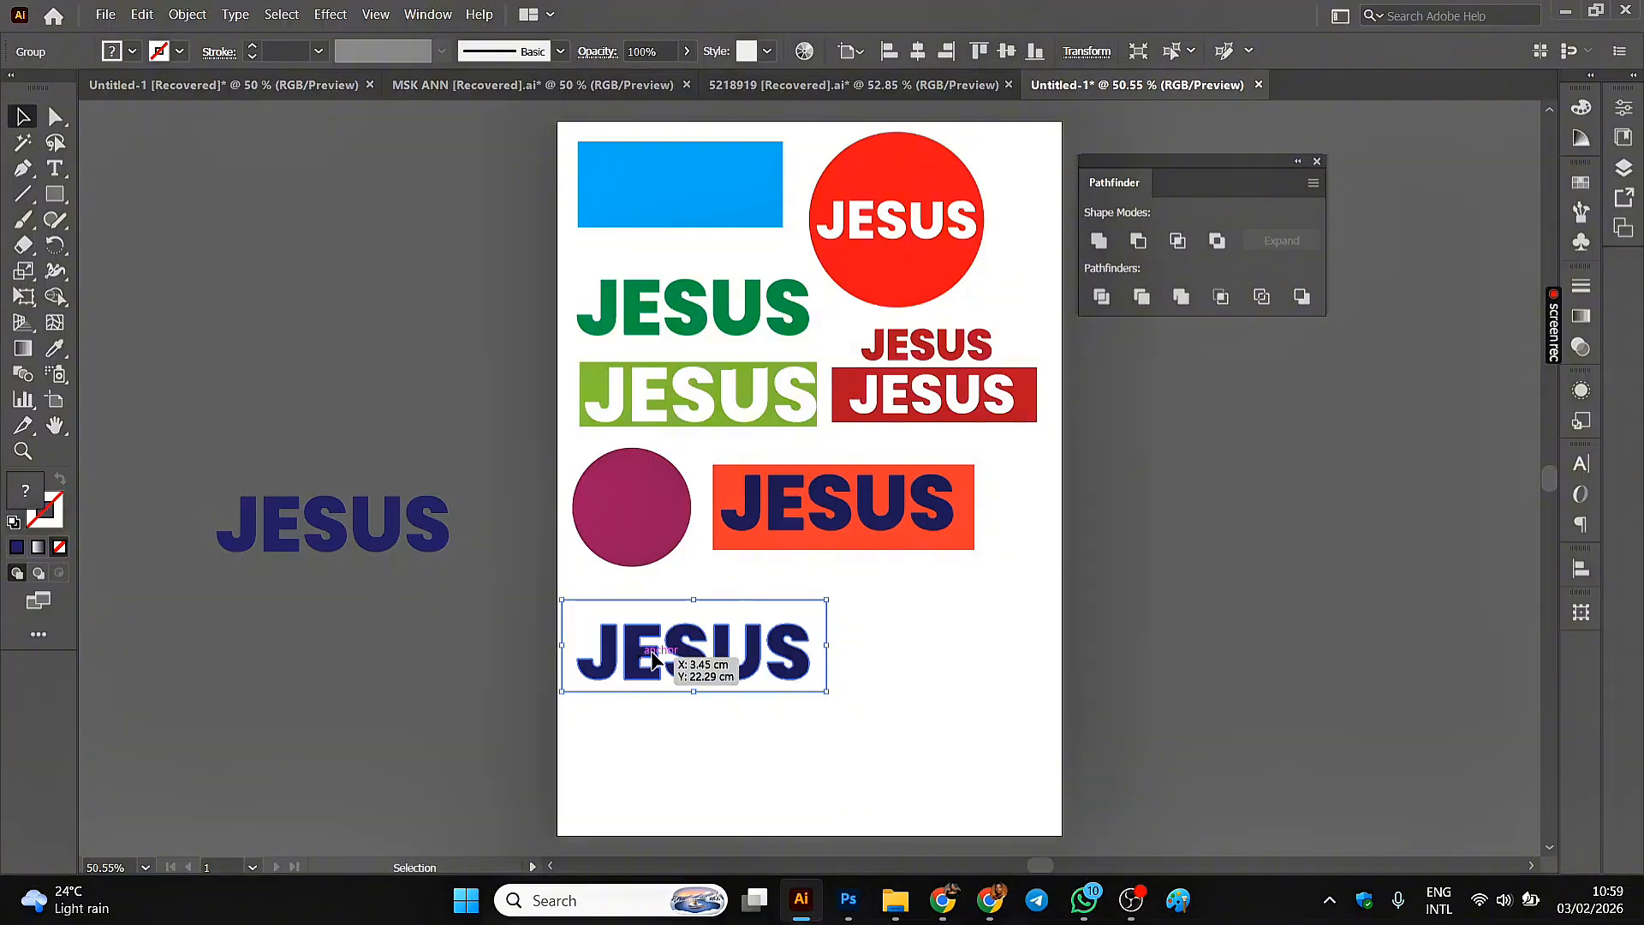
{"action": "left_click_drag", "start_coordinate": [641, 662], "coordinate": [636, 652]}
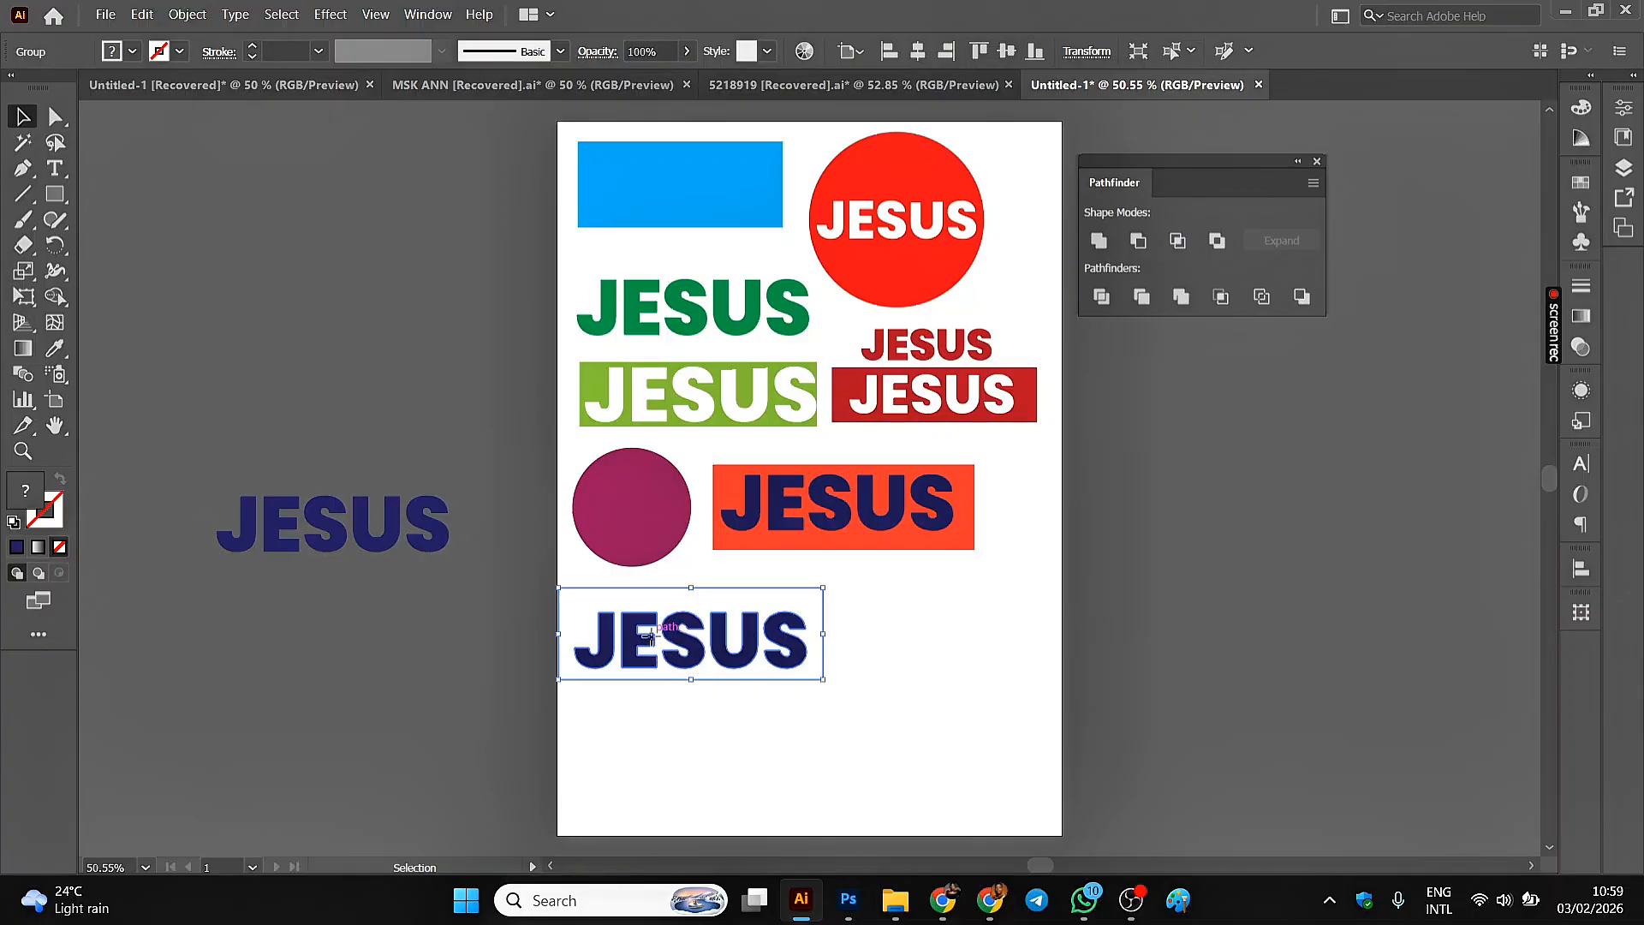
{"action": "left_click_drag", "start_coordinate": [656, 631], "coordinate": [652, 616]}
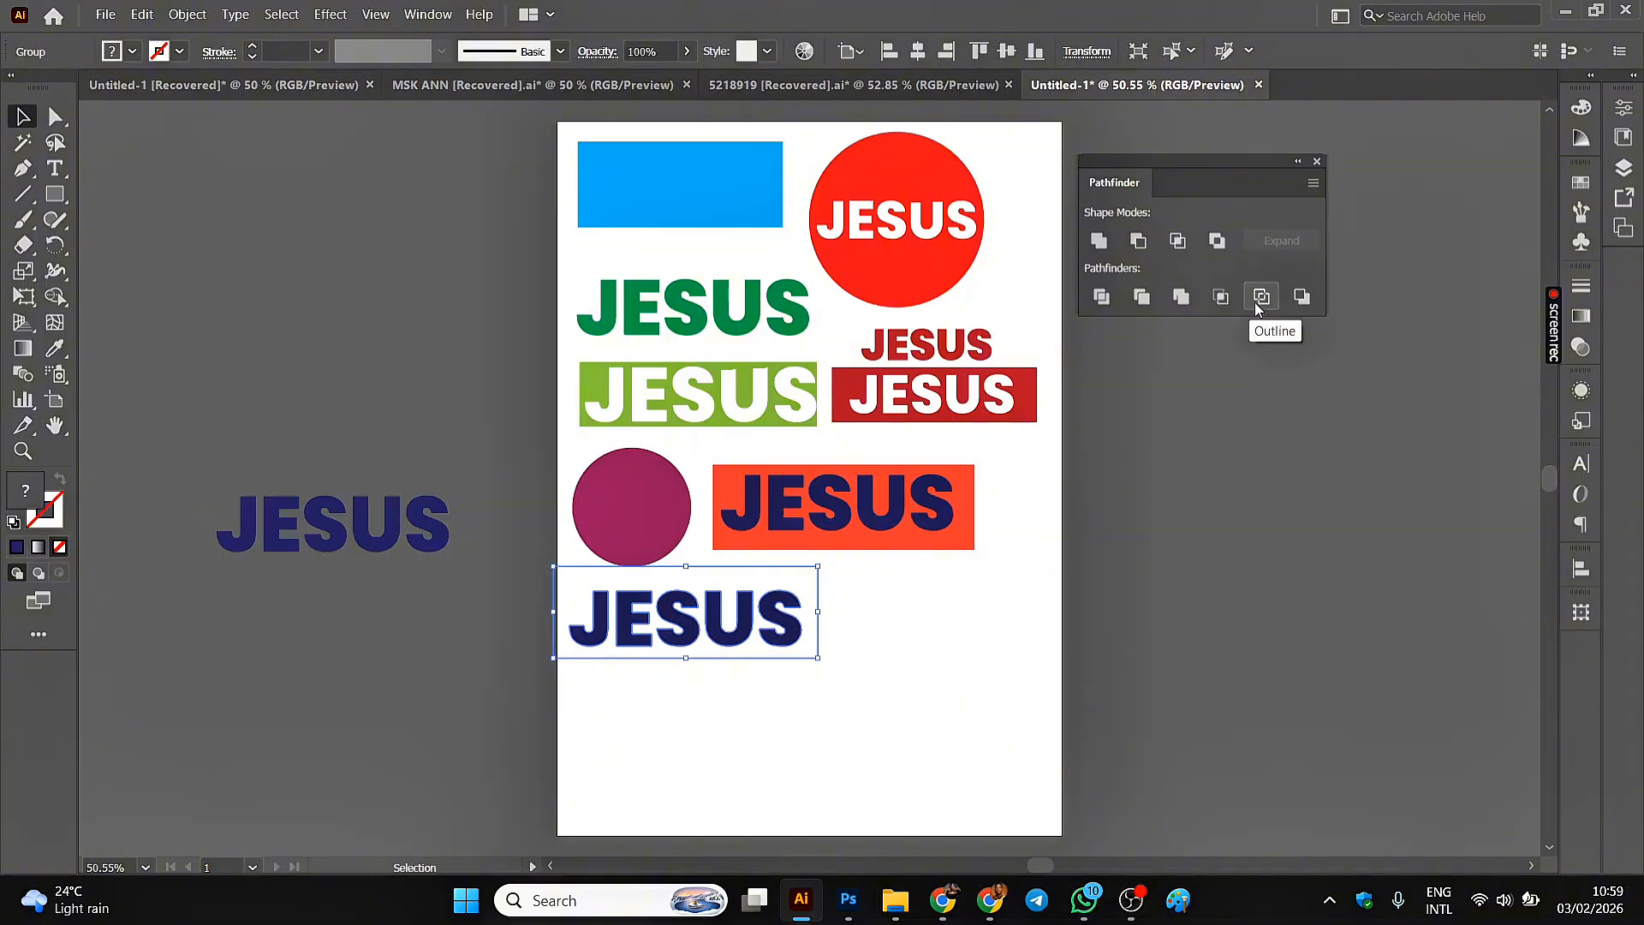
- Copy the off-artboard navy JESUS into the empty area beneath the cropped JESUS group
{"action": "left_click", "coordinate": [392, 538]}
{"action": "left_click_drag", "start_coordinate": [393, 538], "coordinate": [1002, 635], "text": "alt"}
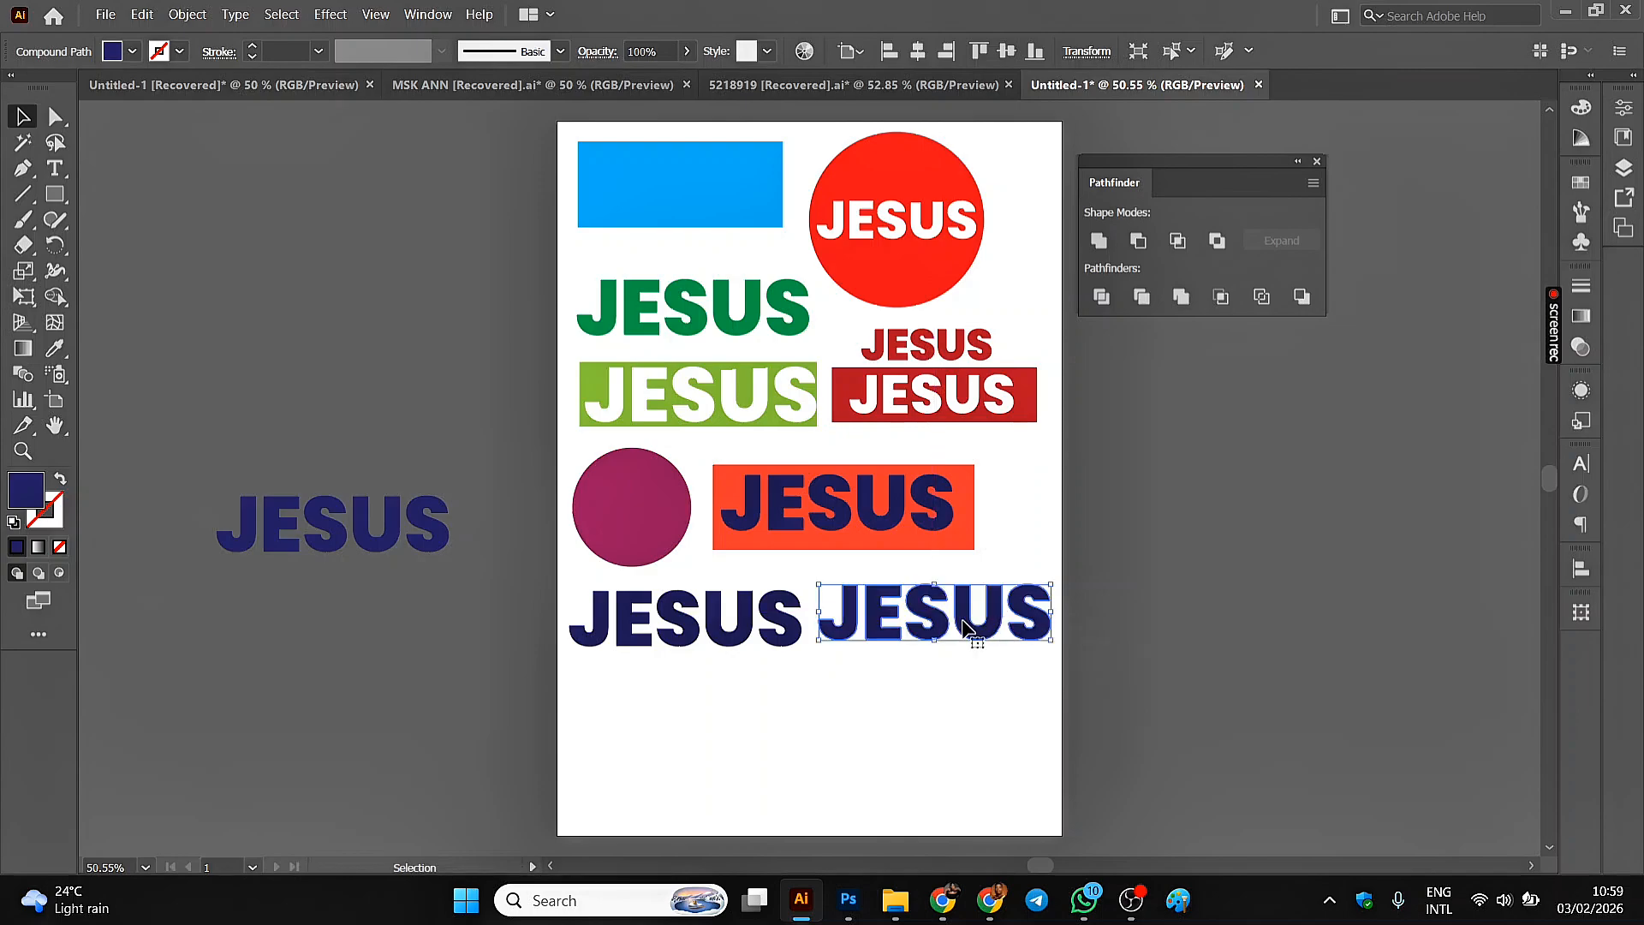
{"action": "left_click_drag", "start_coordinate": [966, 627], "coordinate": [760, 750]}
- Scale down the cropped navy JESUS, the orange-red JESUS banner and the magenta circle, and arrange them side by side in one row
{"action": "left_click", "coordinate": [683, 626]}
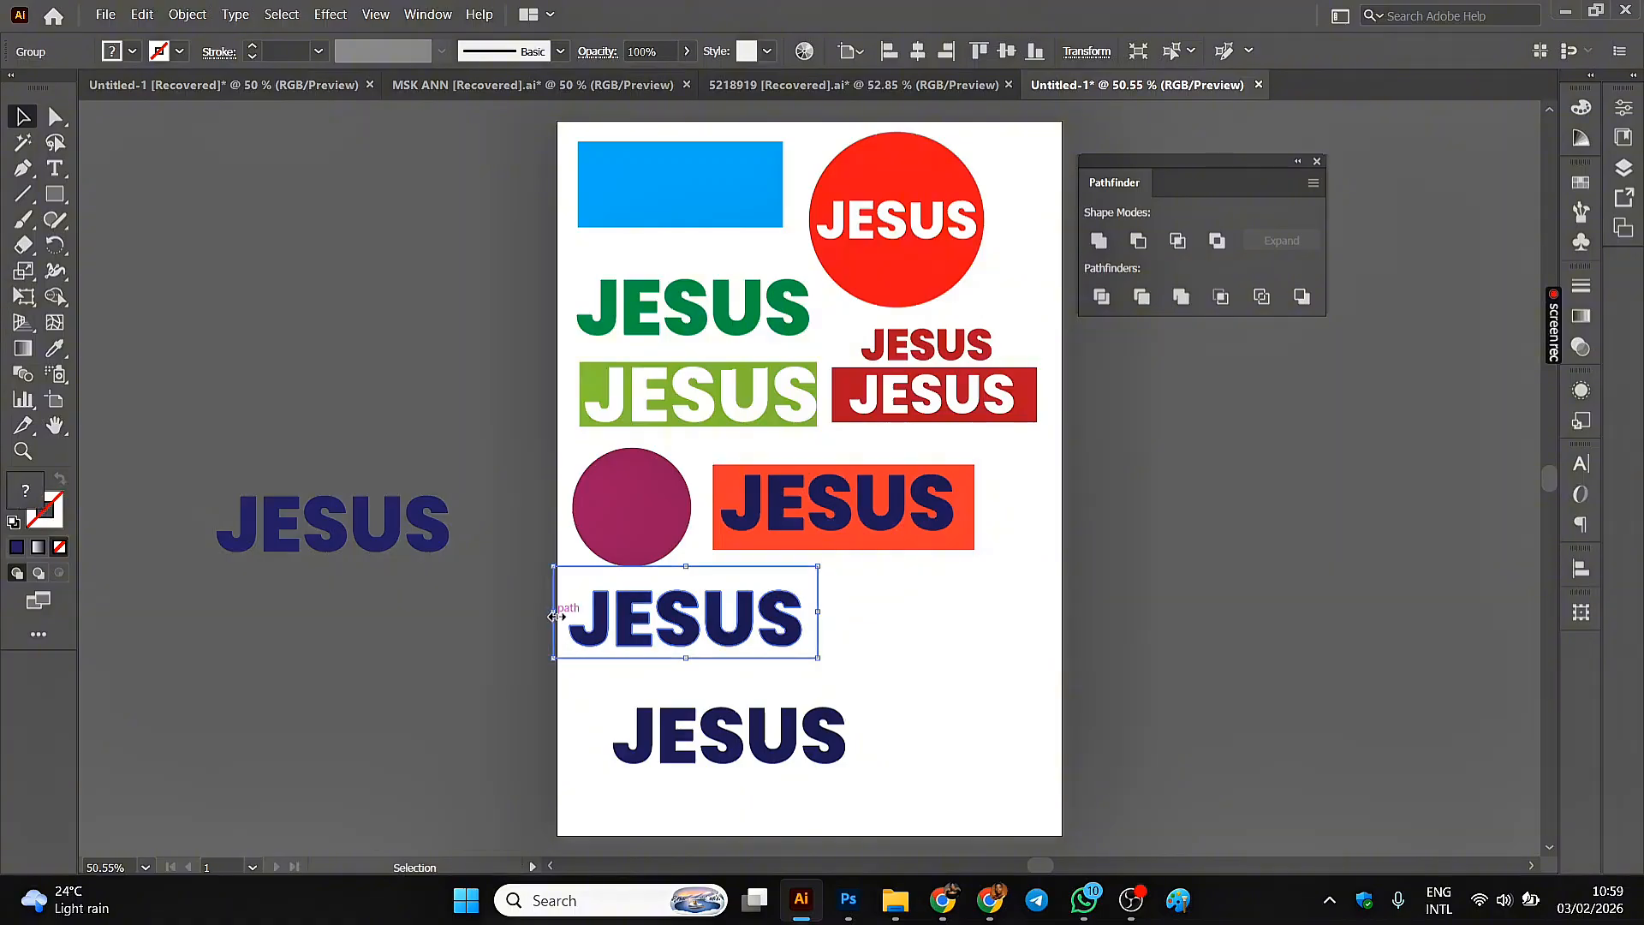
{"action": "left_click_drag", "start_coordinate": [554, 614], "coordinate": [821, 561]}
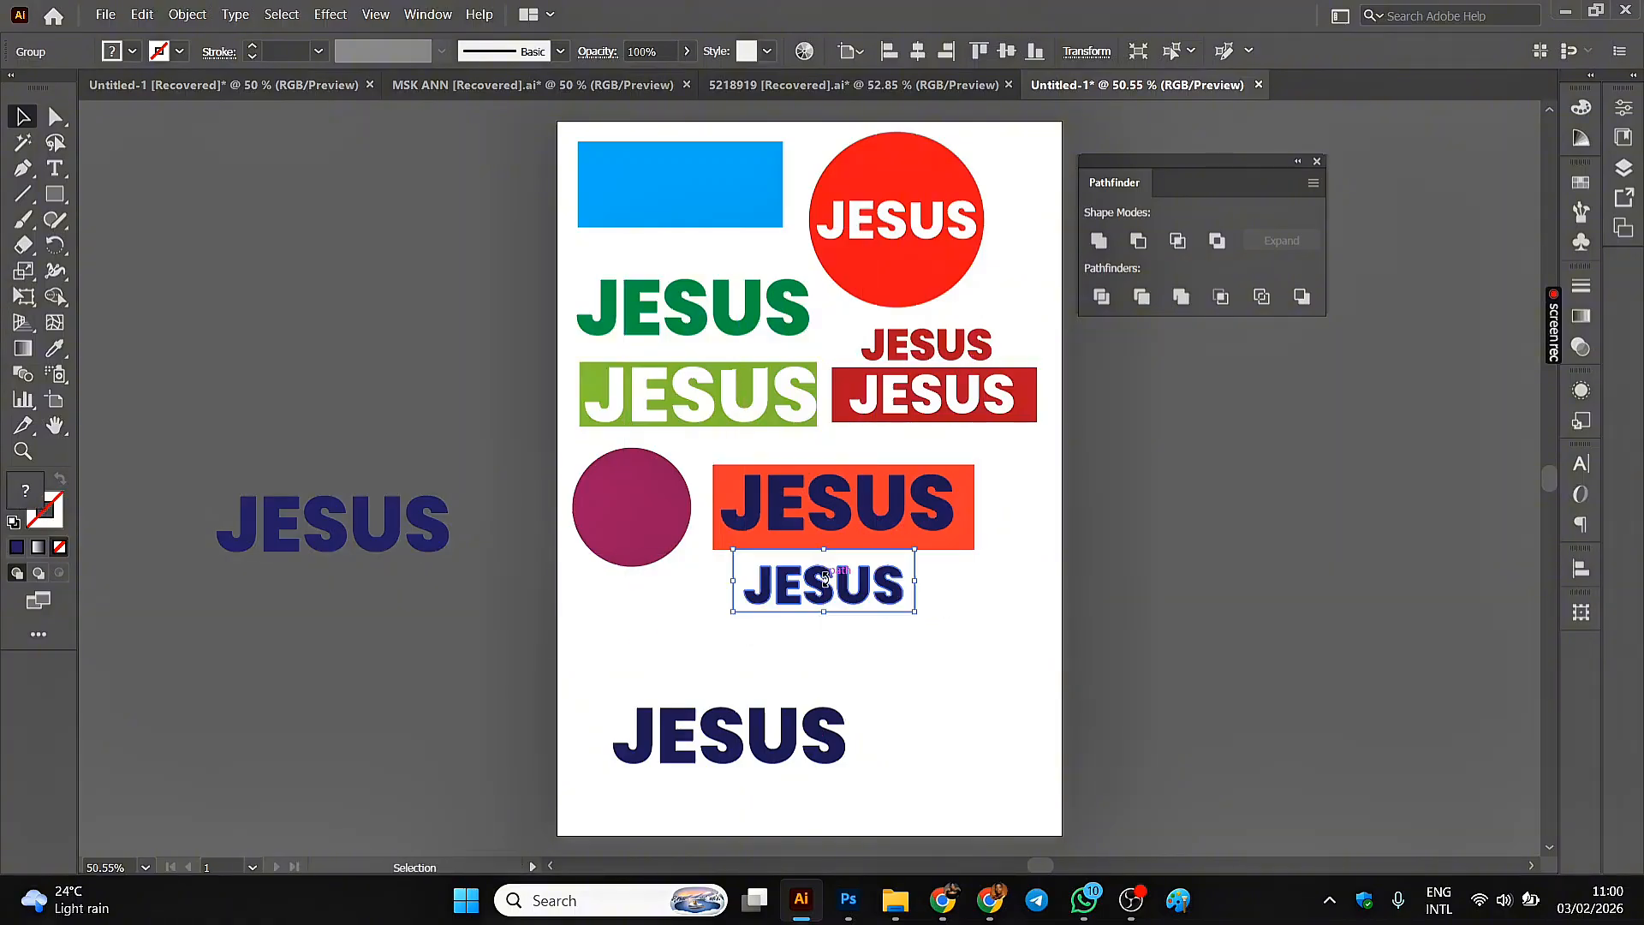
{"action": "left_click", "coordinate": [741, 476]}
{"action": "left_click_drag", "start_coordinate": [718, 508], "coordinate": [908, 465]}
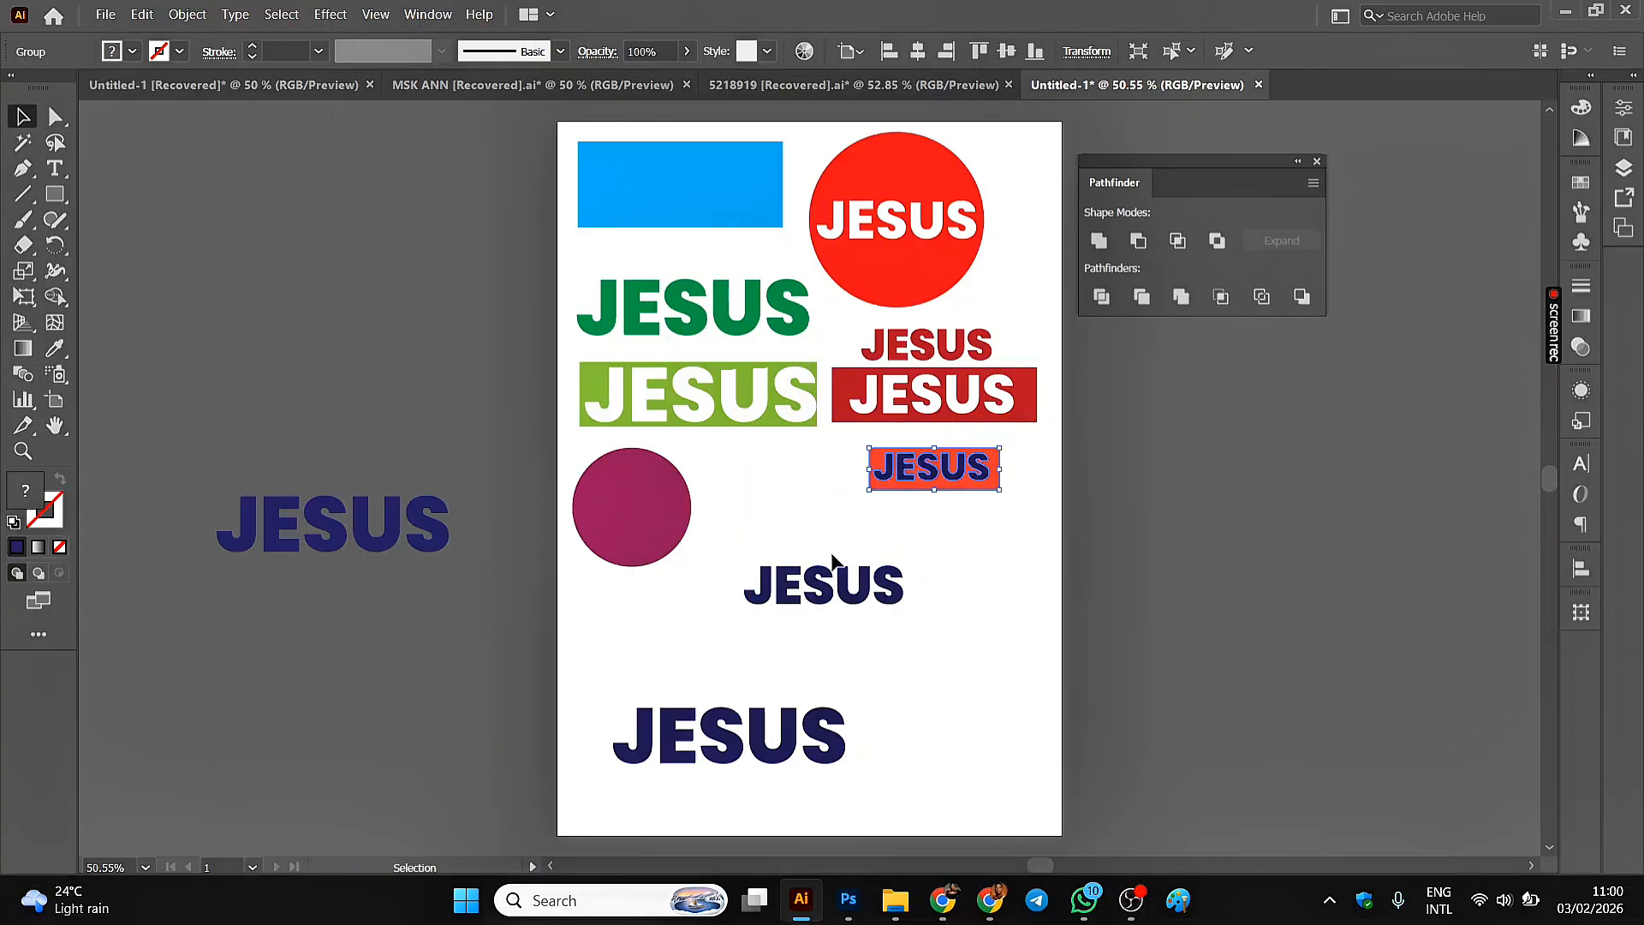
{"action": "left_click_drag", "start_coordinate": [812, 585], "coordinate": [770, 484]}
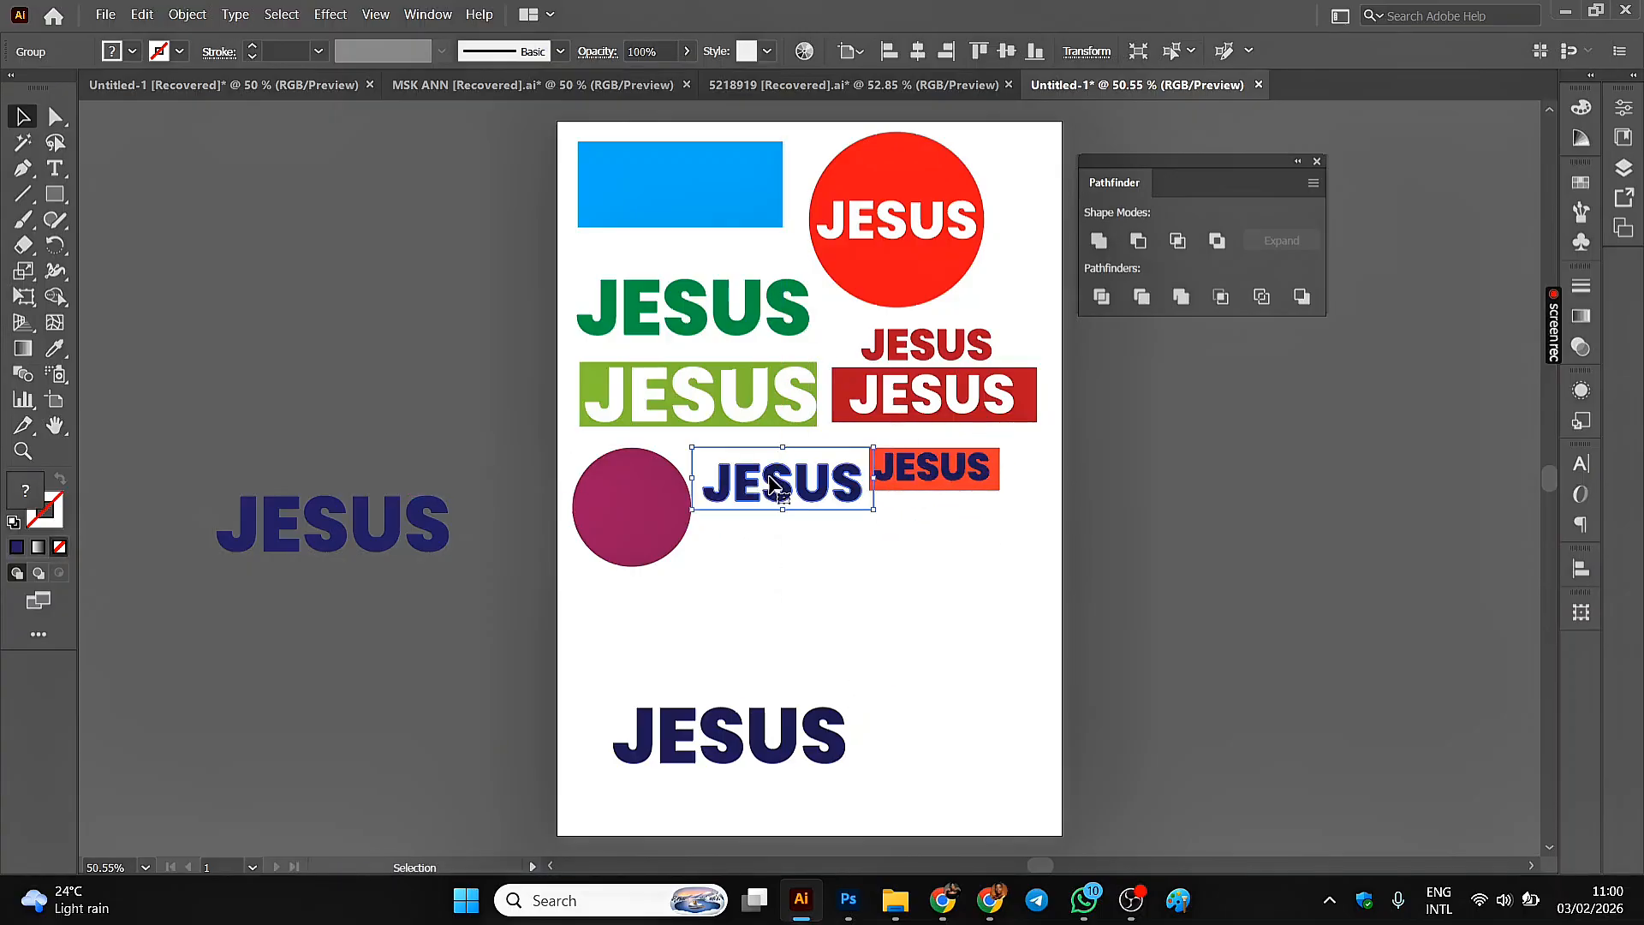
{"action": "left_click", "coordinate": [646, 539]}
{"action": "left_click_drag", "start_coordinate": [634, 567], "coordinate": [635, 525]}
- Move the new navy JESUS copy up below the magenta circle and cover it with a navy rectangle
{"action": "left_click_drag", "start_coordinate": [728, 751], "coordinate": [697, 624]}
{"action": "left_click_drag", "start_coordinate": [45, 195], "coordinate": [146, 188]}
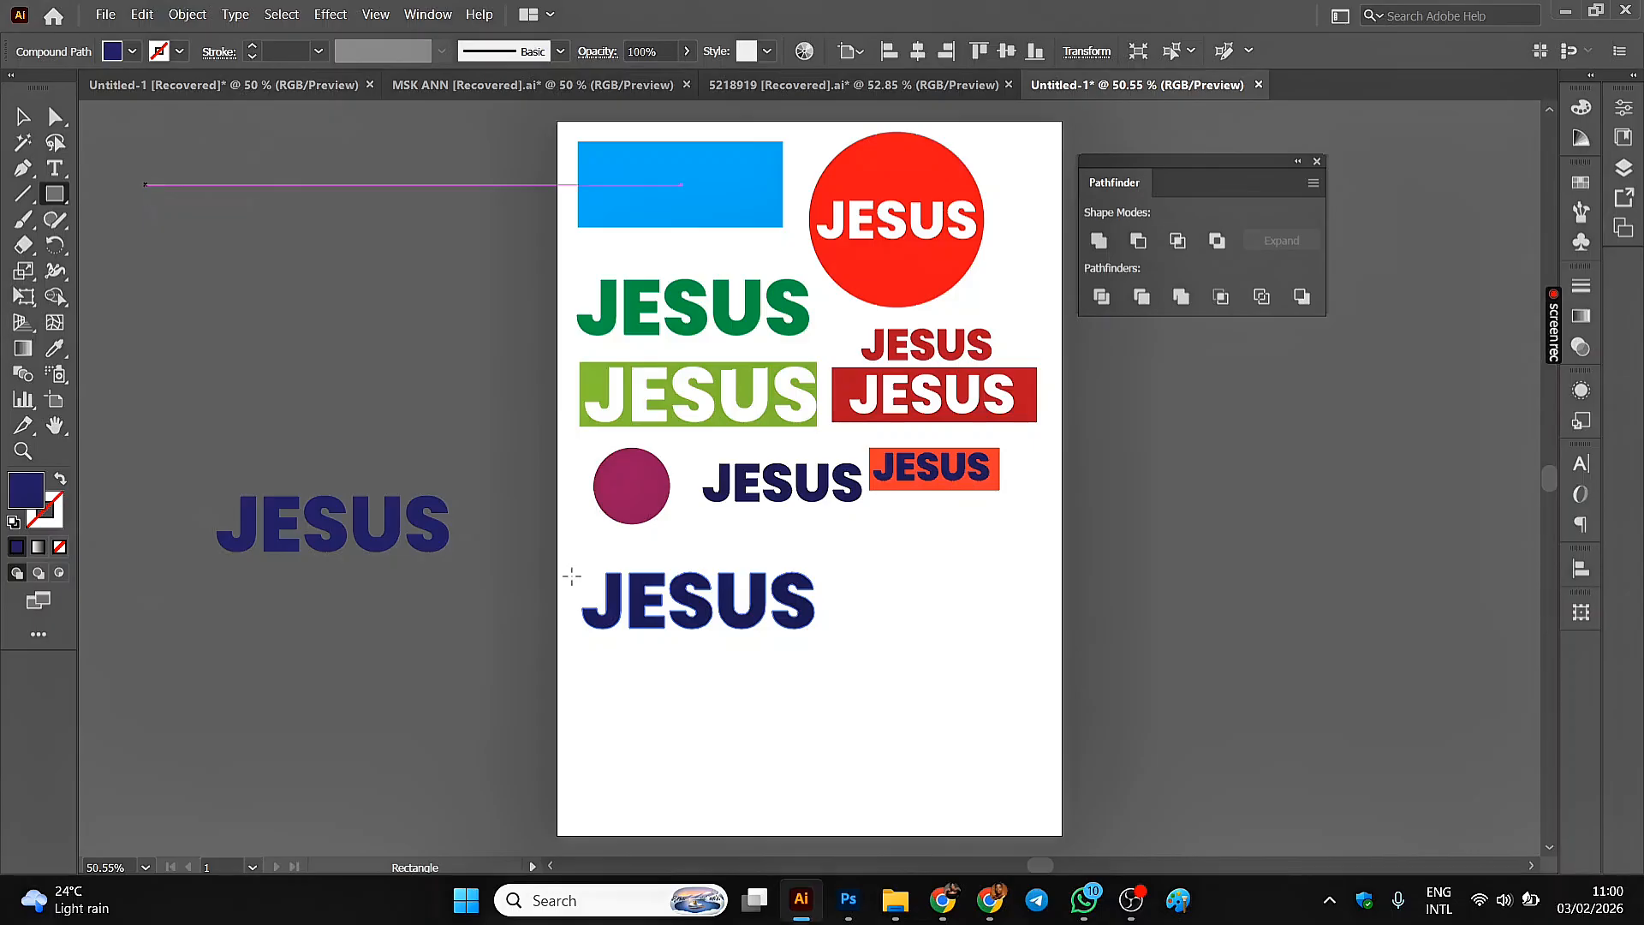
{"action": "left_click_drag", "start_coordinate": [568, 551], "coordinate": [825, 638]}
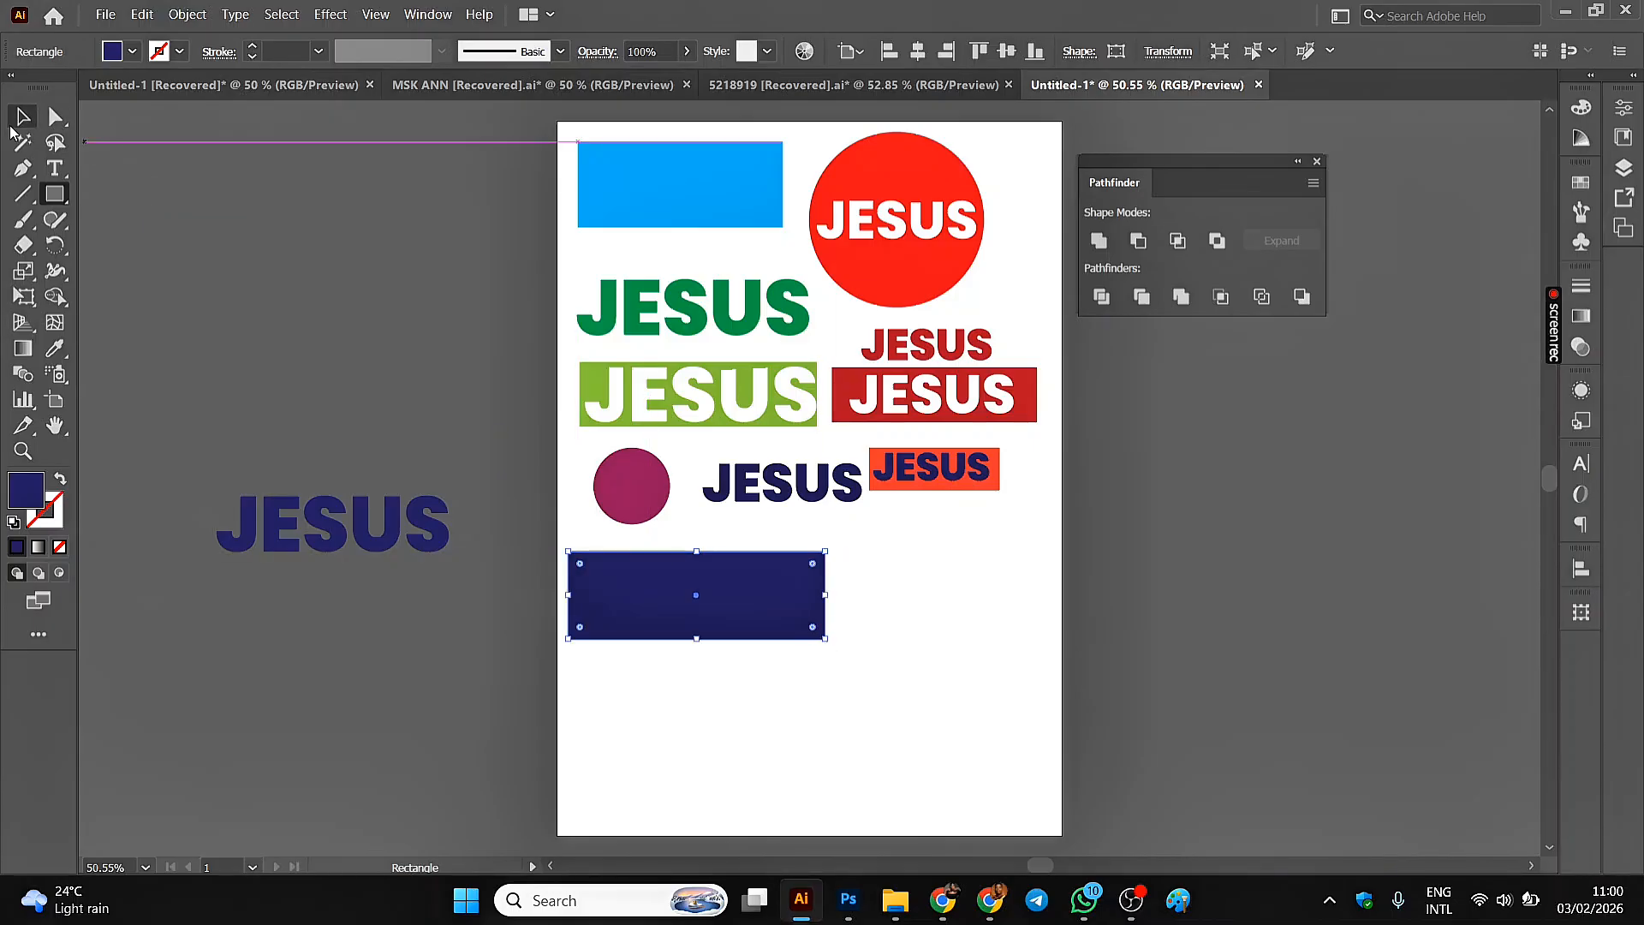
{"action": "left_click", "coordinate": [21, 120]}
{"action": "left_click", "coordinate": [855, 666]}
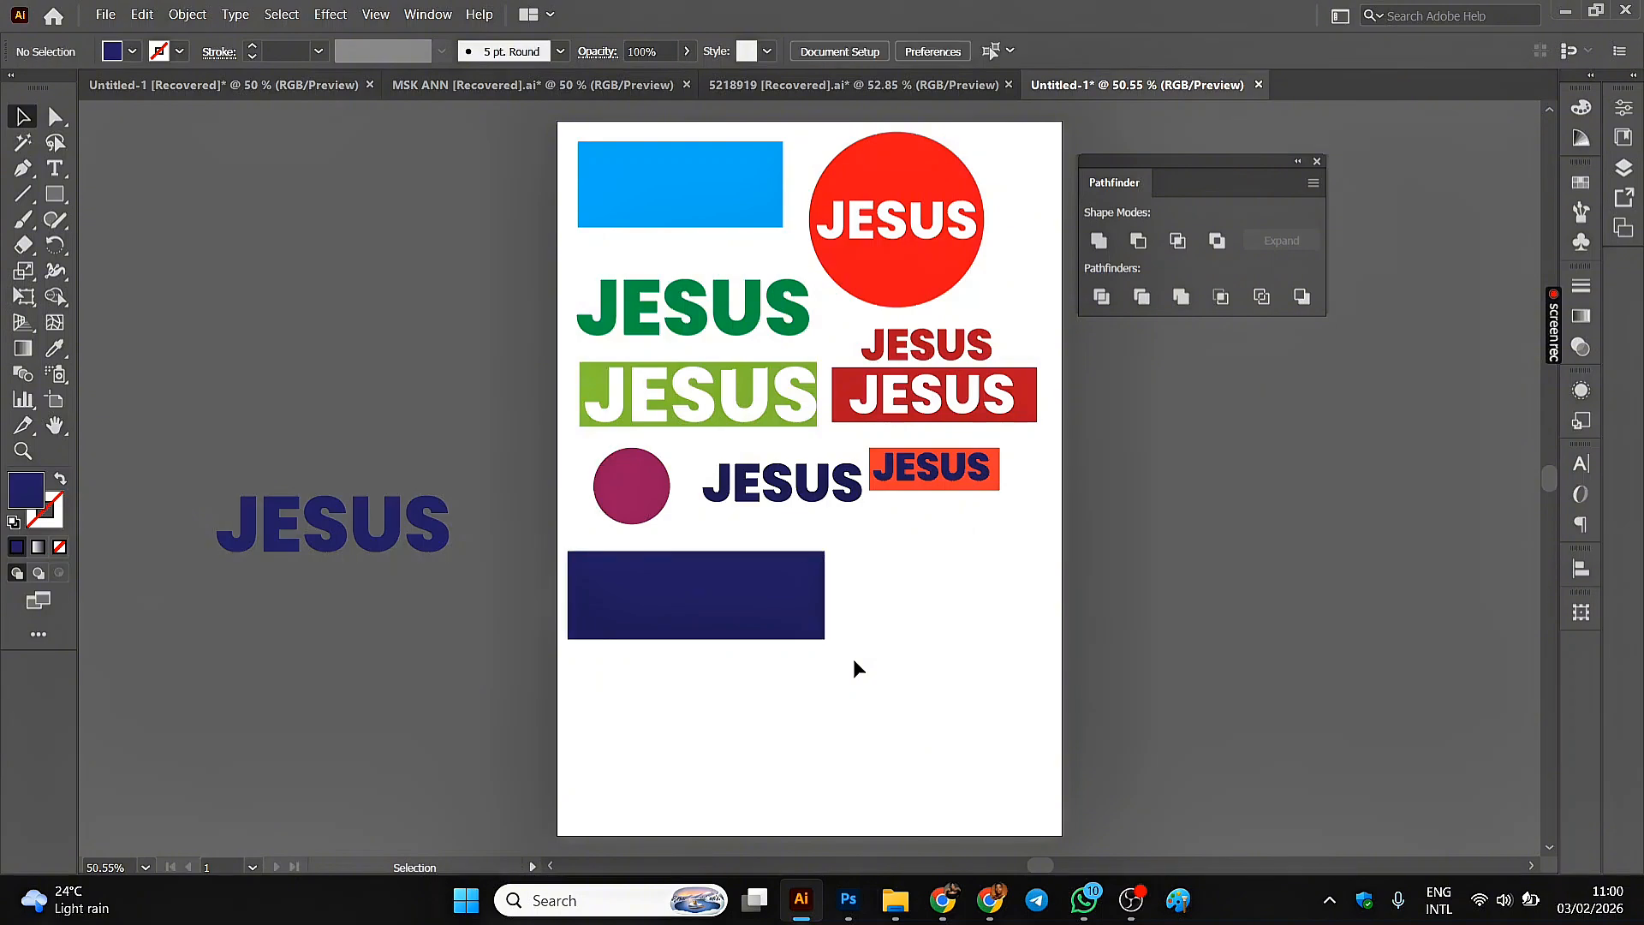
- Apply the Outline pathfinder to the navy rectangle and the JESUS beneath it, and shrink the outlined group directly below the magenta circle
{"action": "left_click_drag", "start_coordinate": [855, 665], "coordinate": [557, 574]}
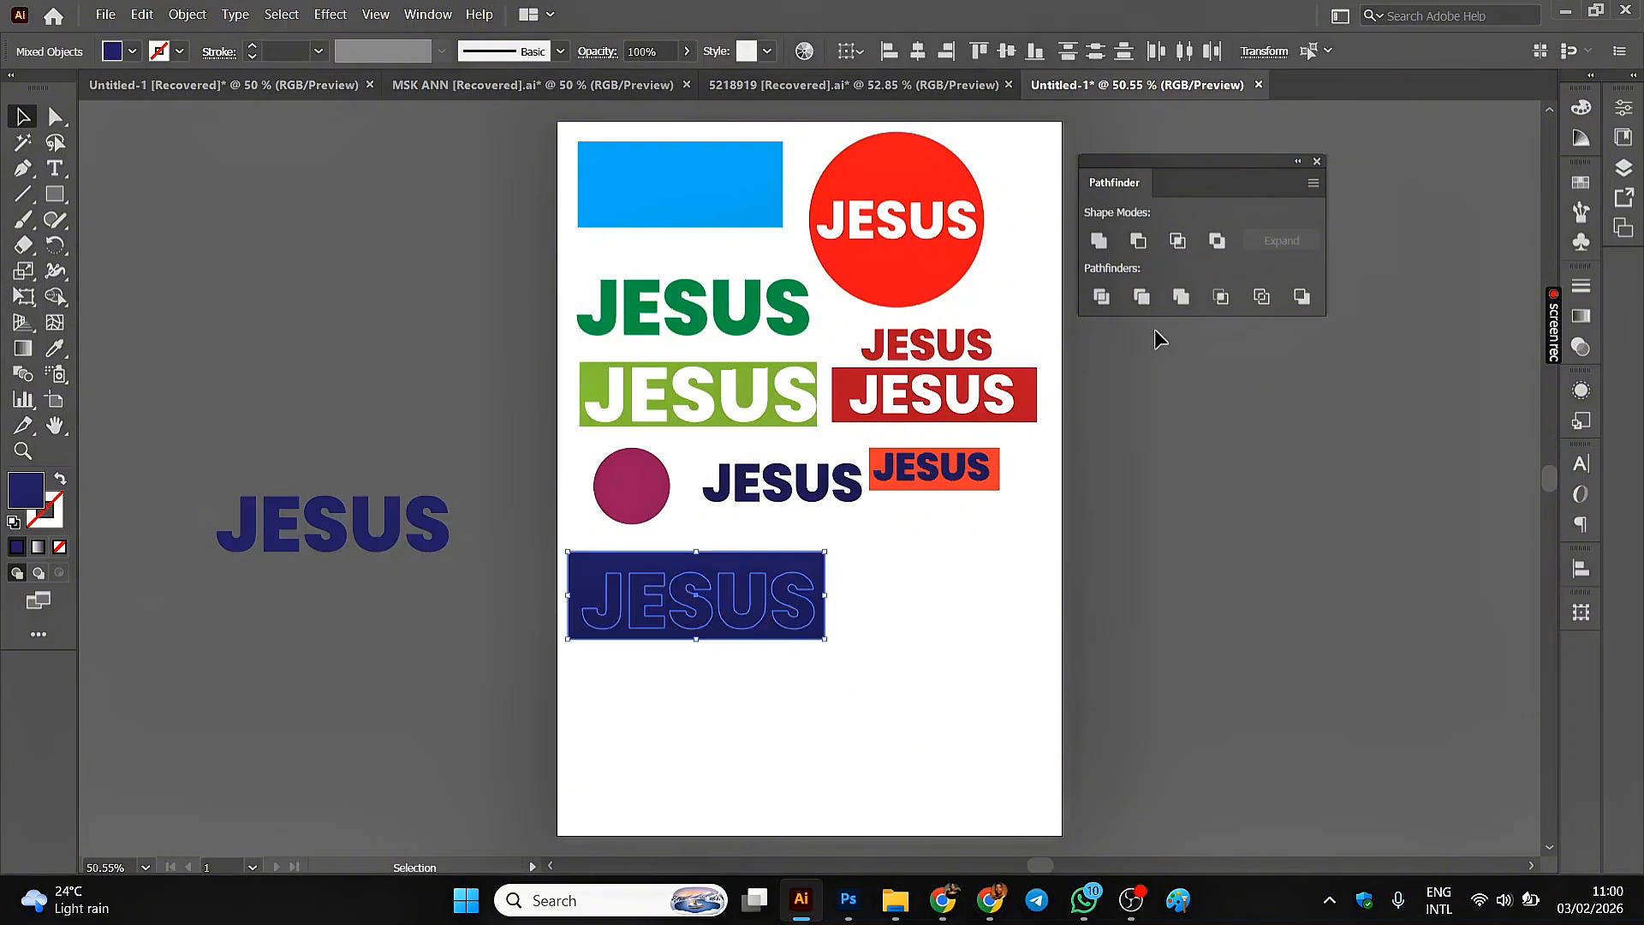
{"action": "left_click", "coordinate": [1263, 296]}
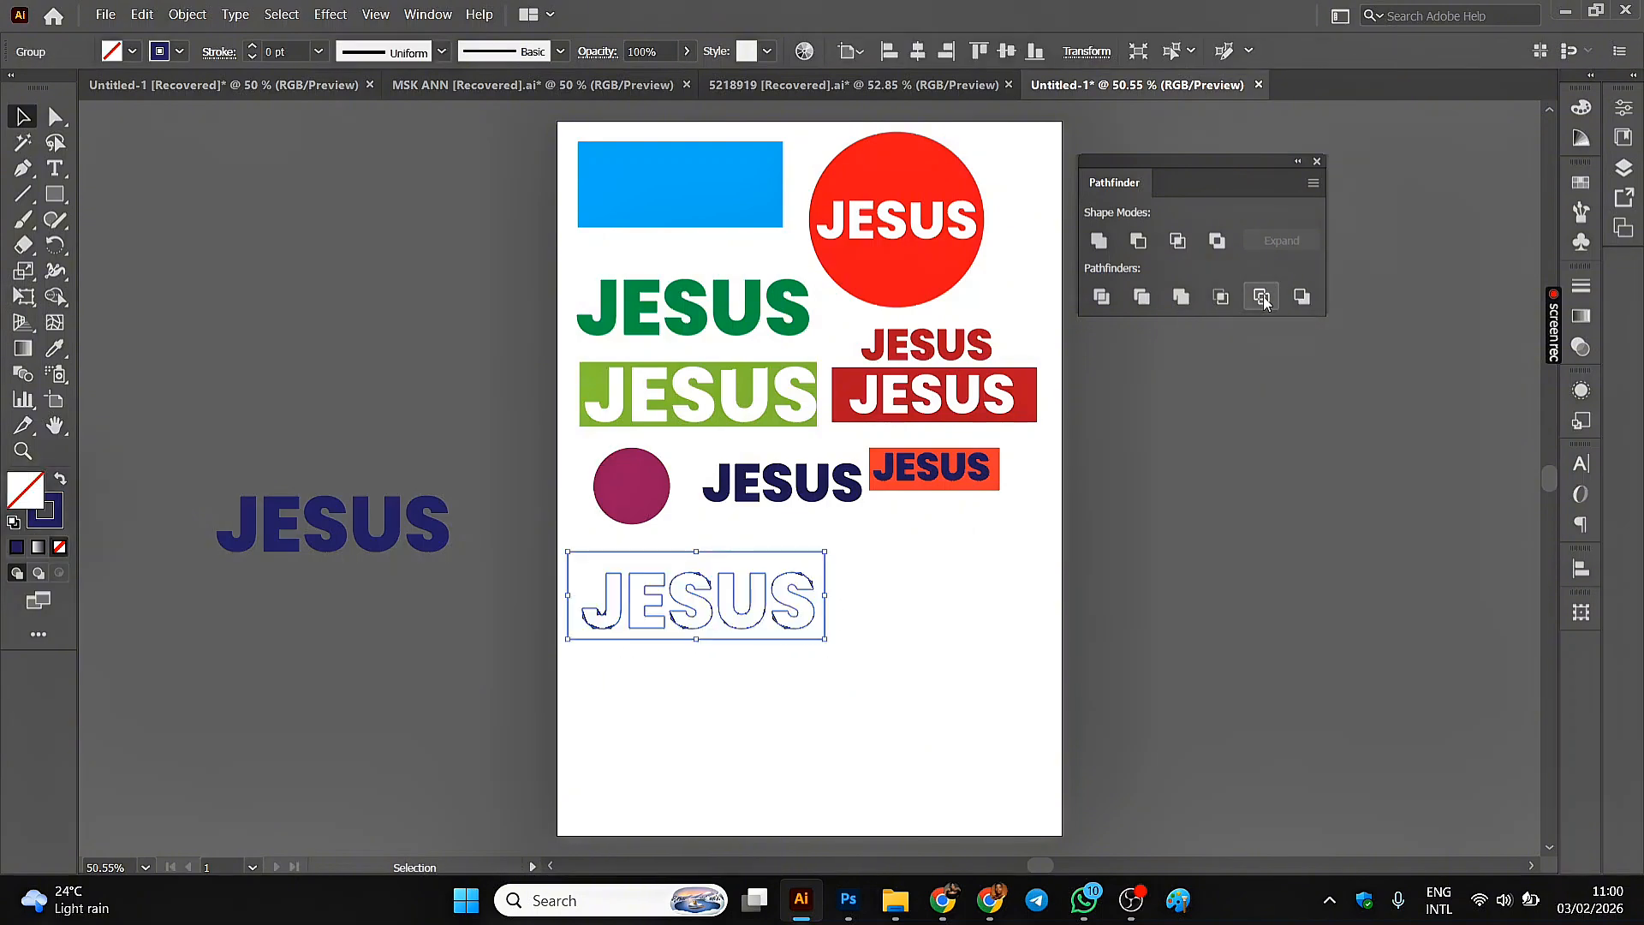
{"action": "left_click", "coordinate": [900, 640]}
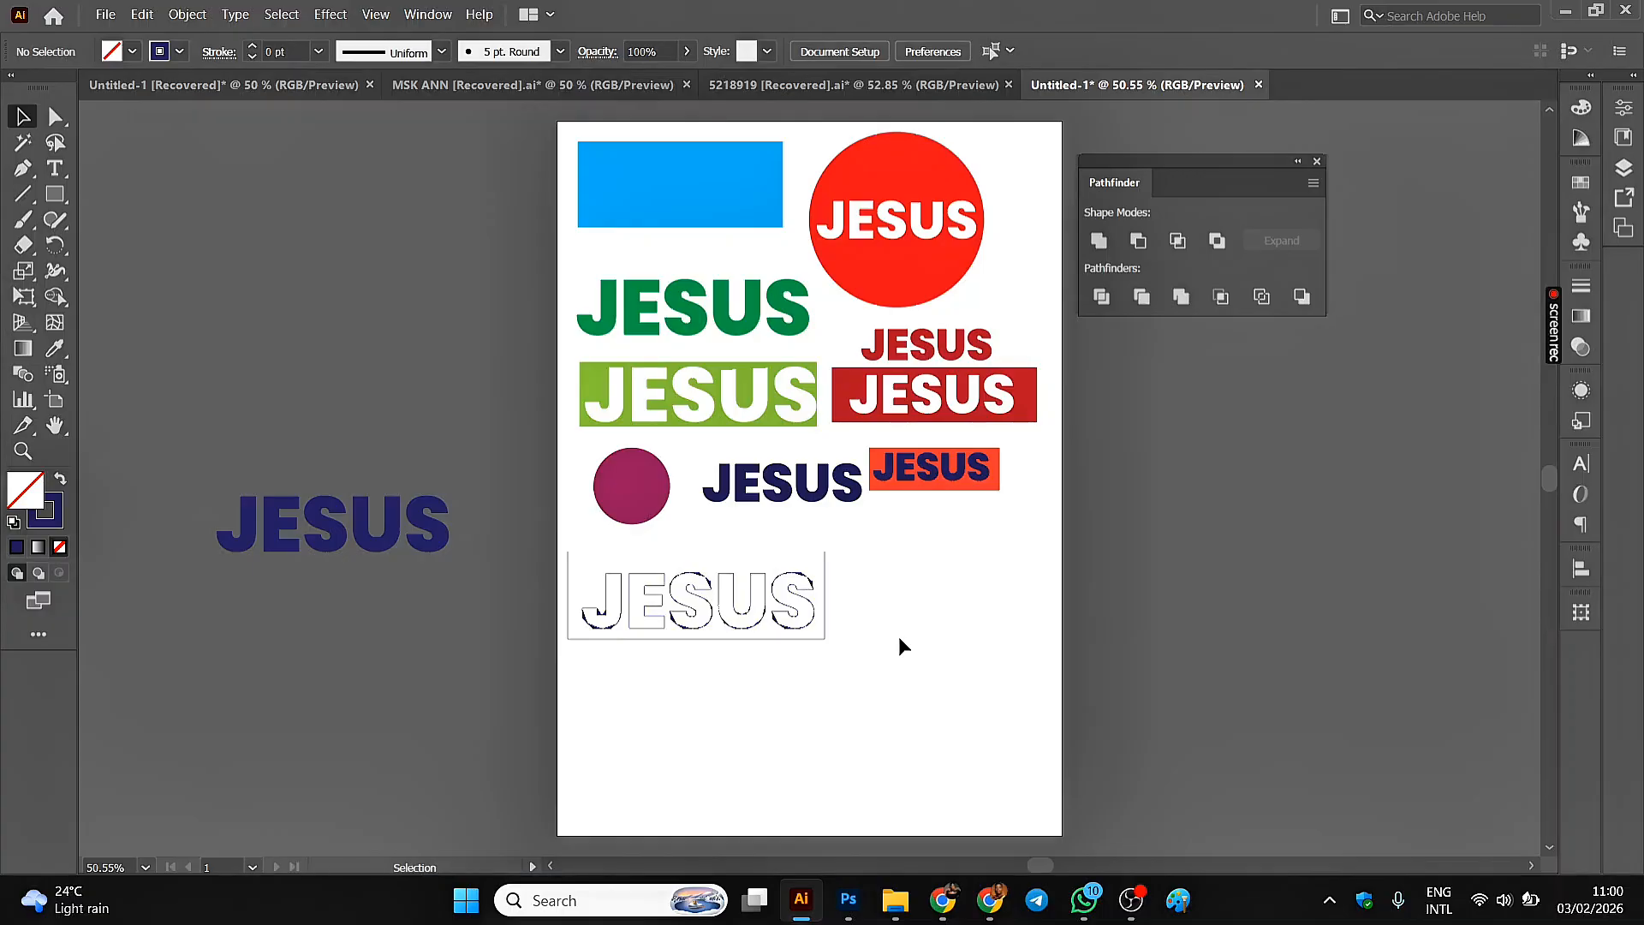
{"action": "left_click_drag", "start_coordinate": [891, 646], "coordinate": [606, 562]}
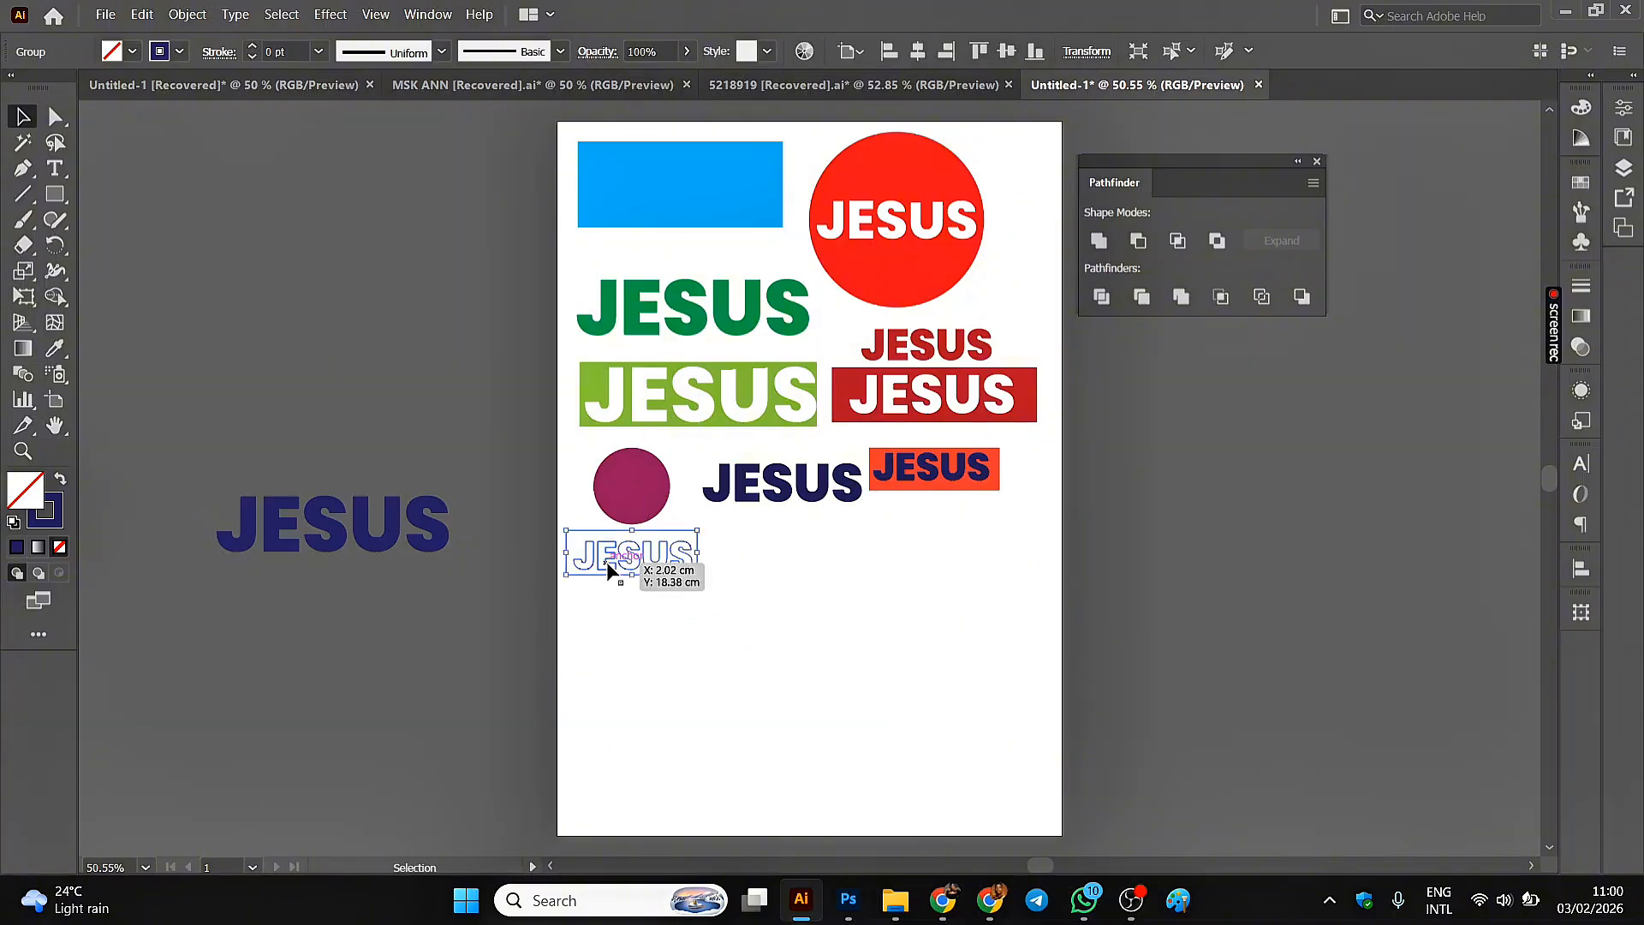
{"action": "left_click", "coordinate": [444, 455]}
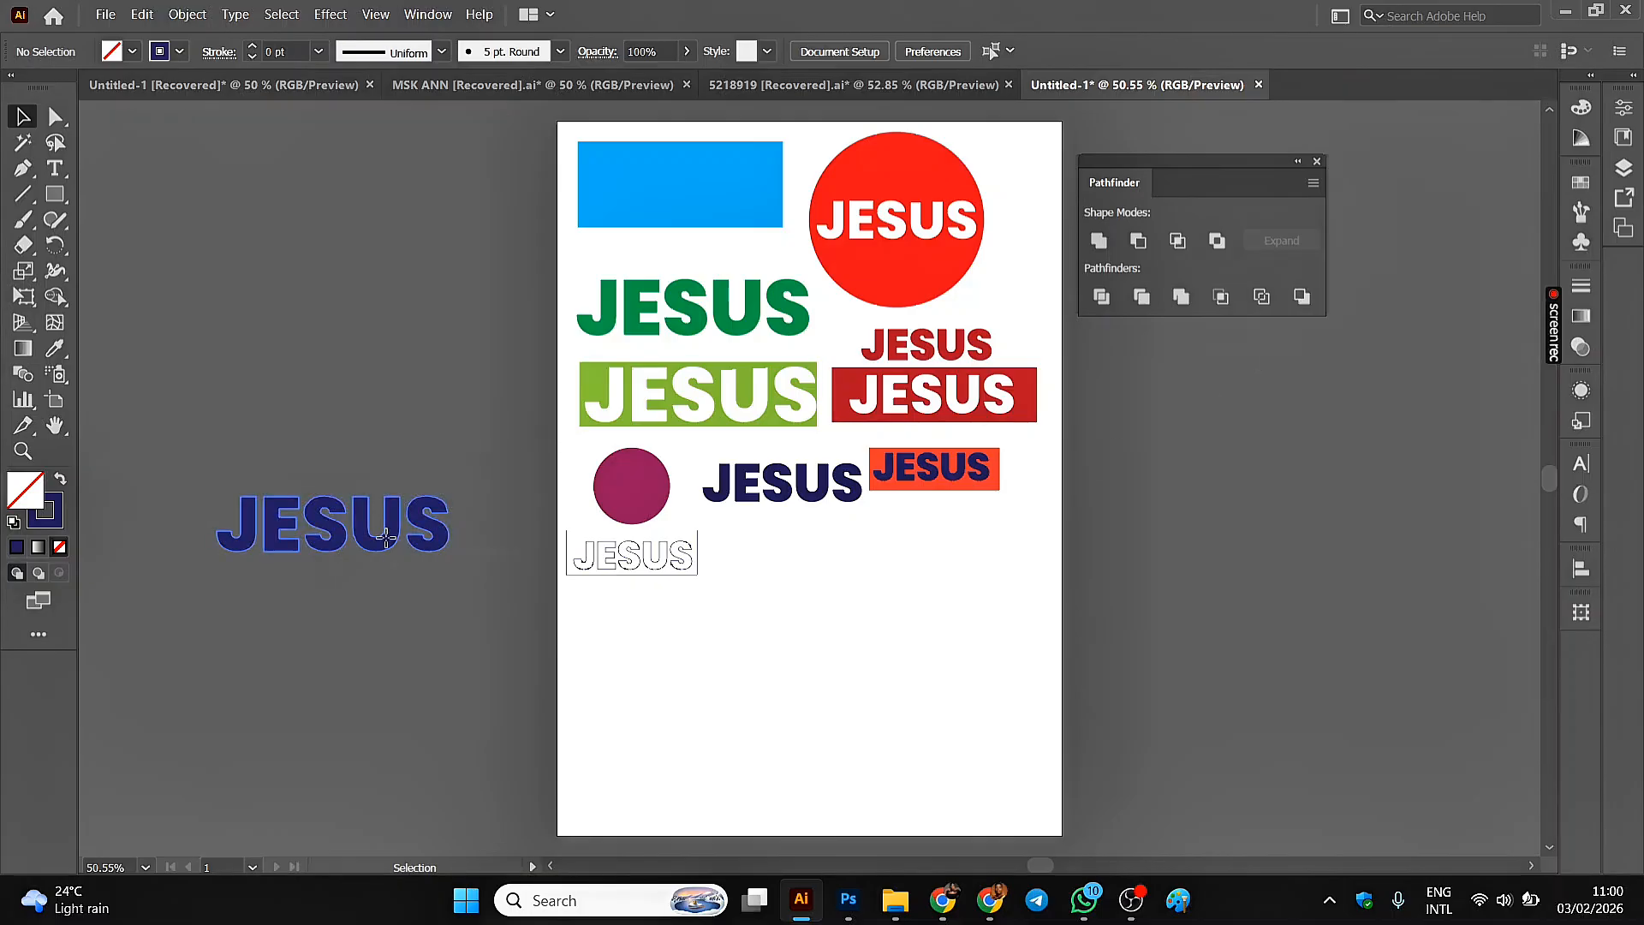
- Move the off-artboard navy JESUS onto the artboard's lower half and cover the whole word with a rectangle
{"action": "left_click_drag", "start_coordinate": [385, 536], "coordinate": [901, 626]}
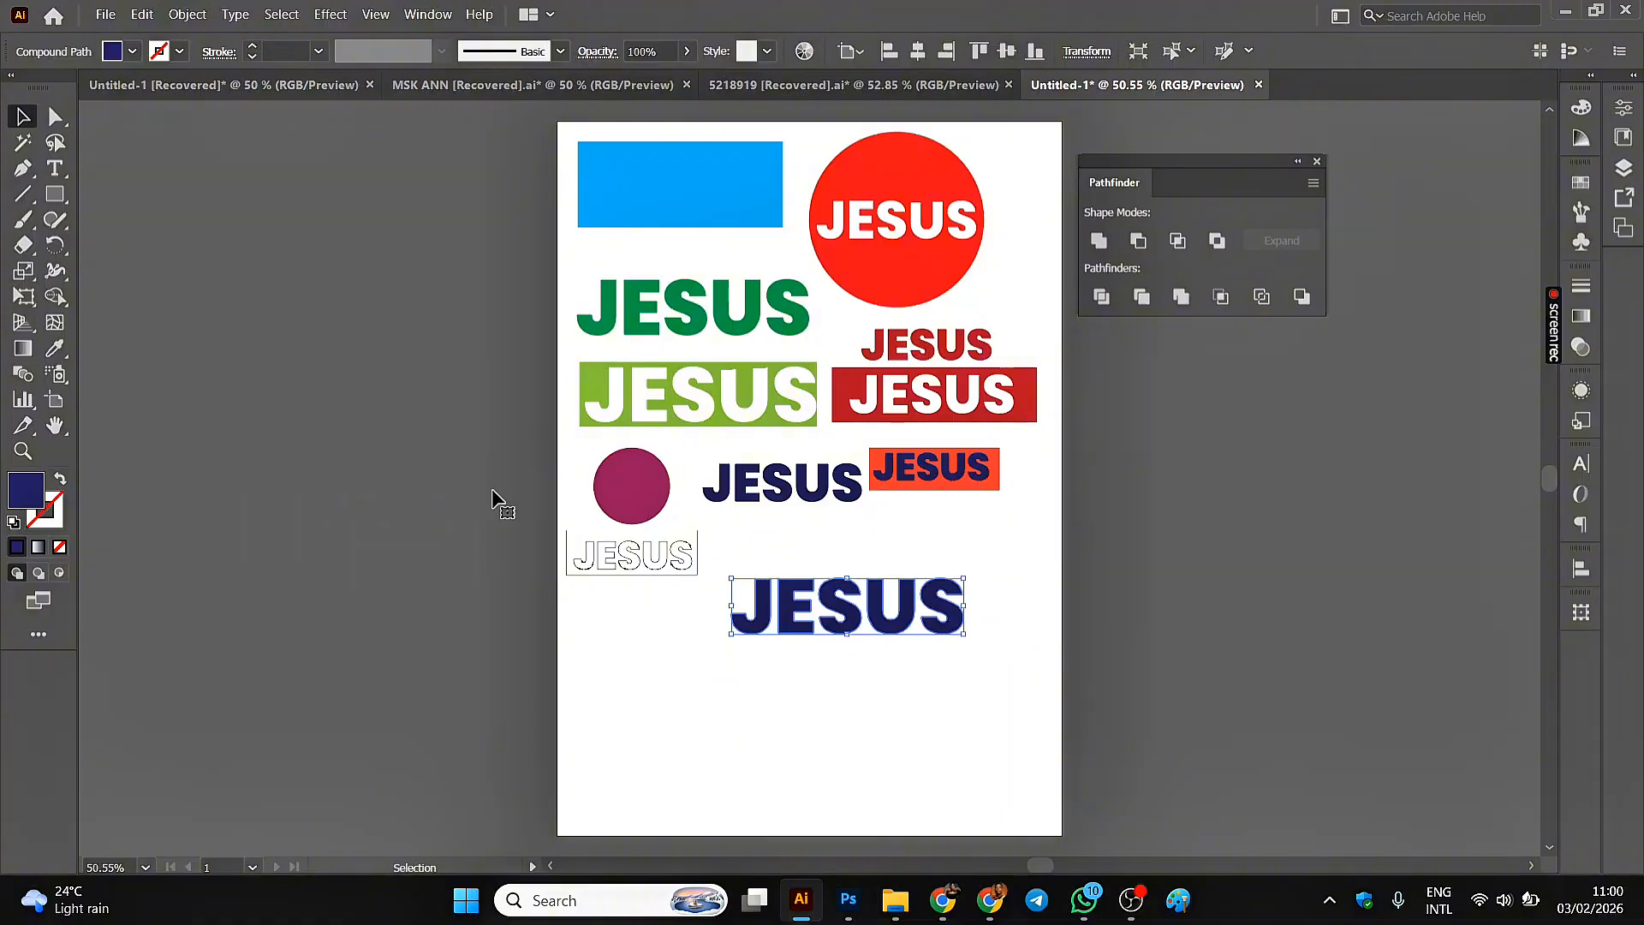
{"action": "left_click", "coordinate": [54, 194]}
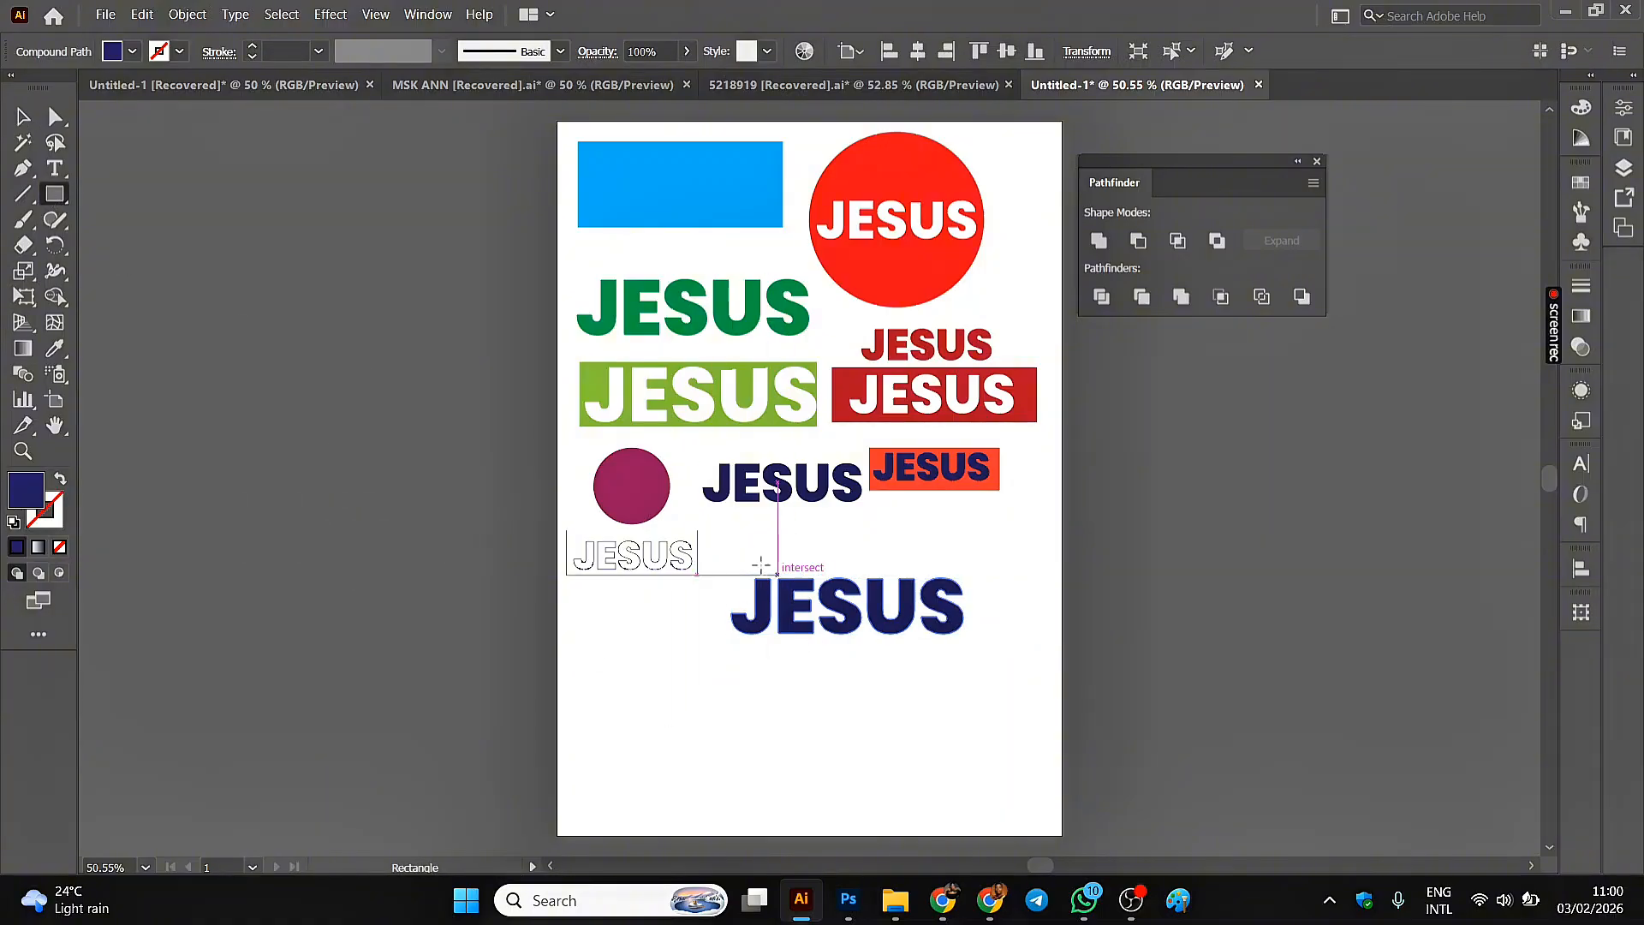
{"action": "left_click_drag", "start_coordinate": [737, 565], "coordinate": [977, 654]}
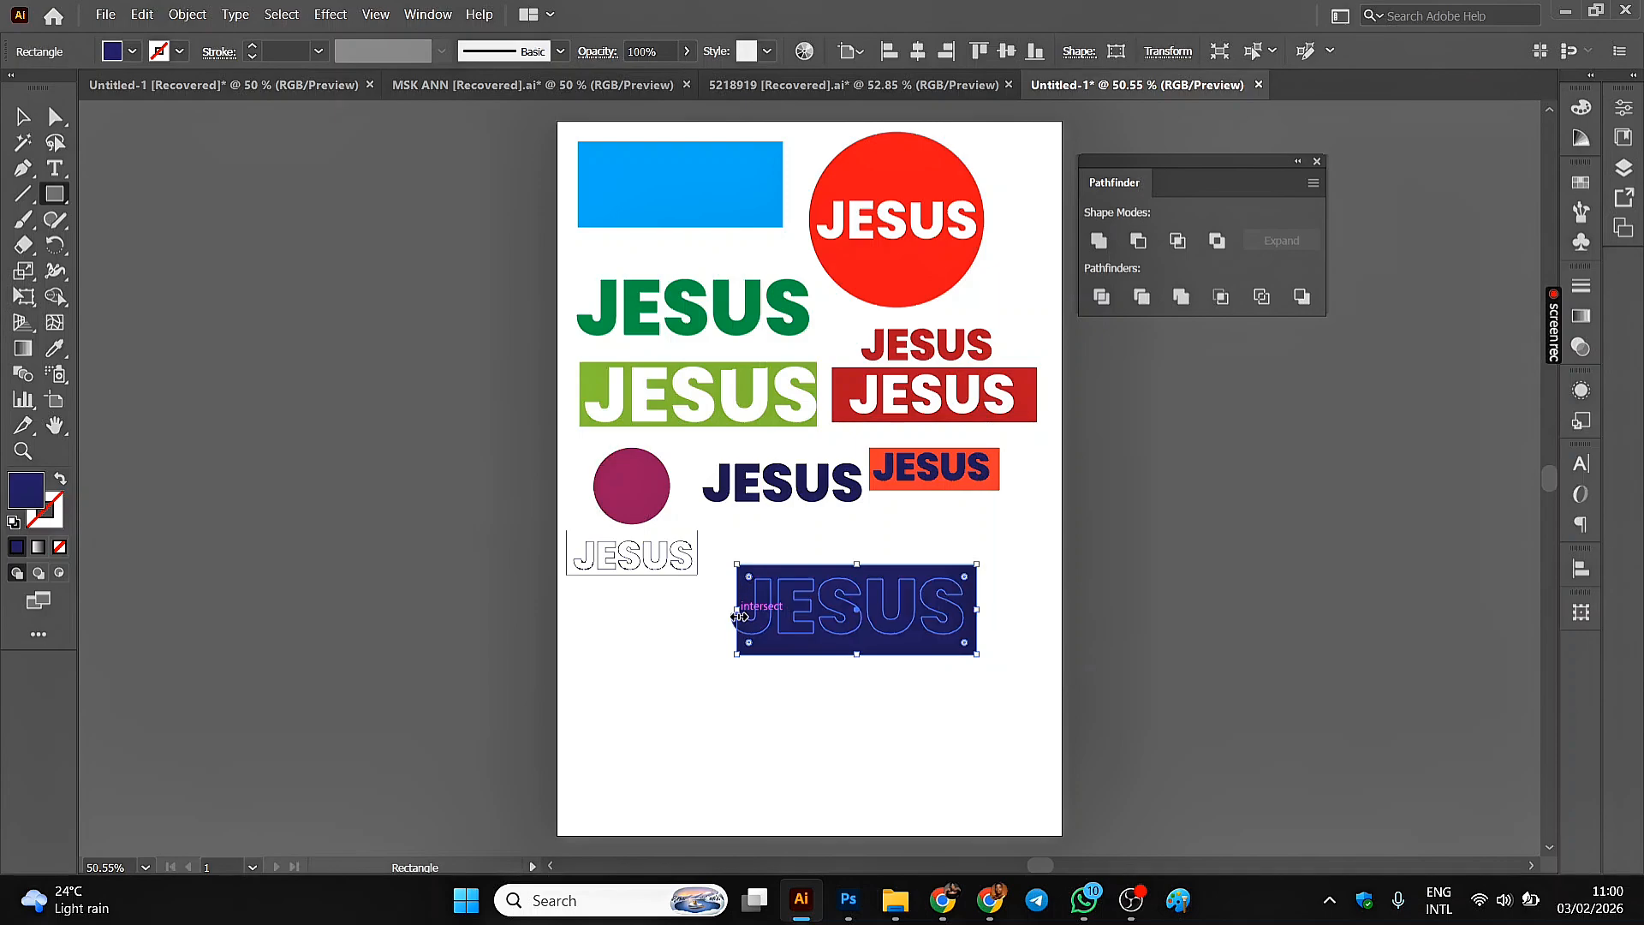
{"action": "left_click_drag", "start_coordinate": [738, 615], "coordinate": [721, 614]}
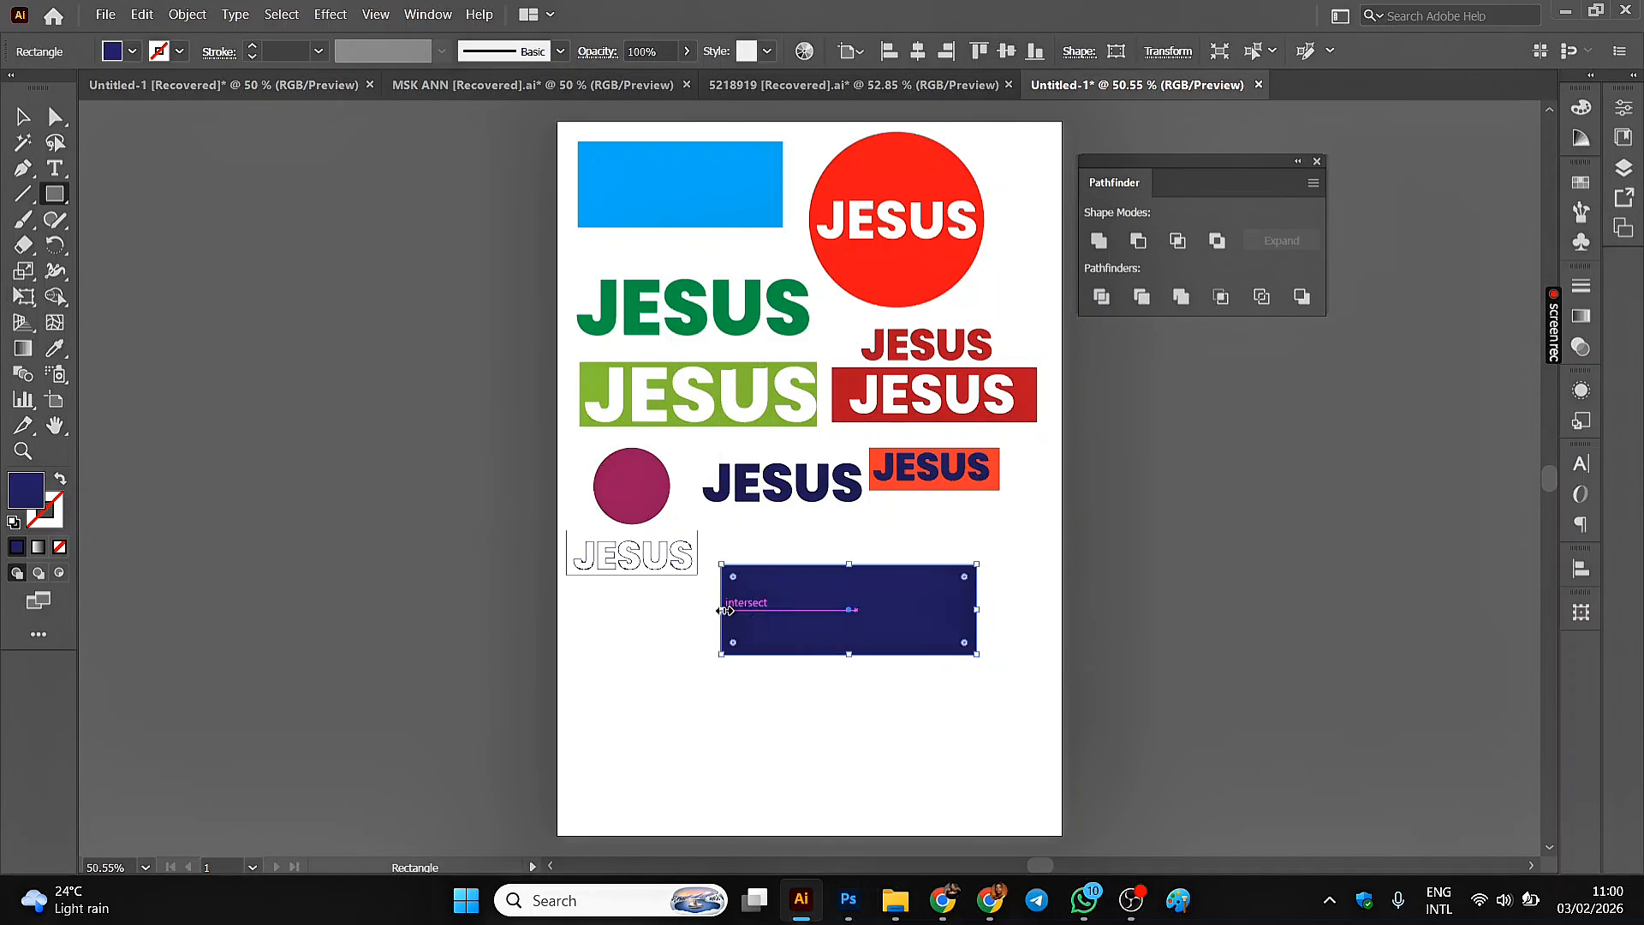
- Change the covering rectangle's fill to red
{"action": "left_click", "coordinate": [134, 51]}
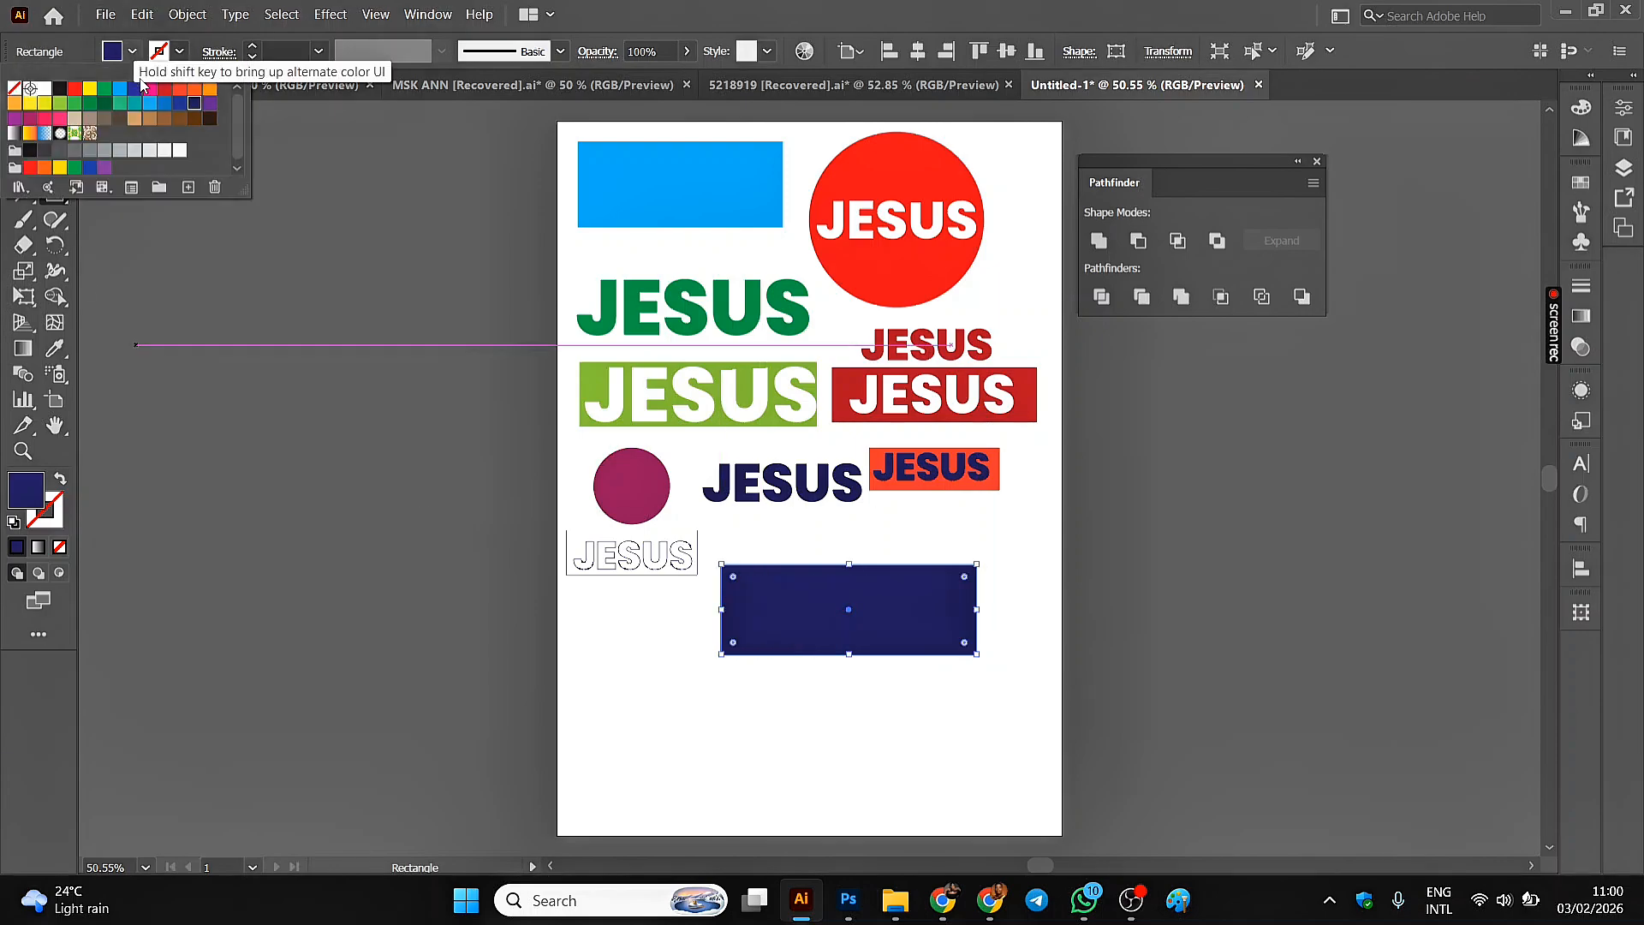
{"action": "left_click", "coordinate": [167, 90]}
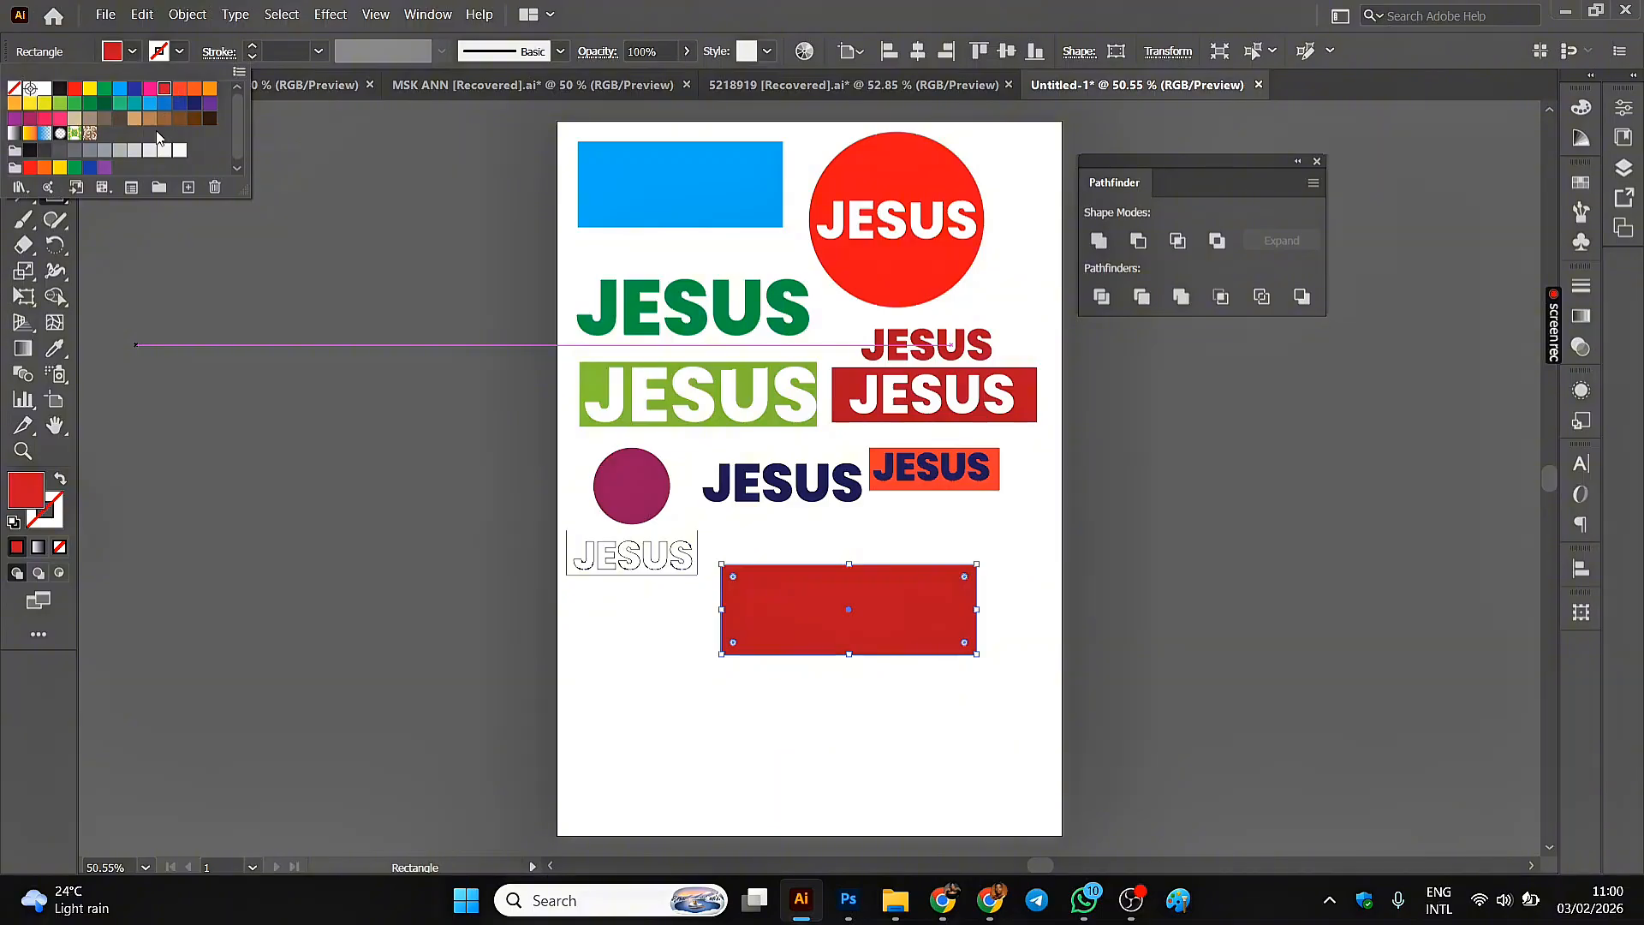
{"action": "left_click", "coordinate": [22, 119]}
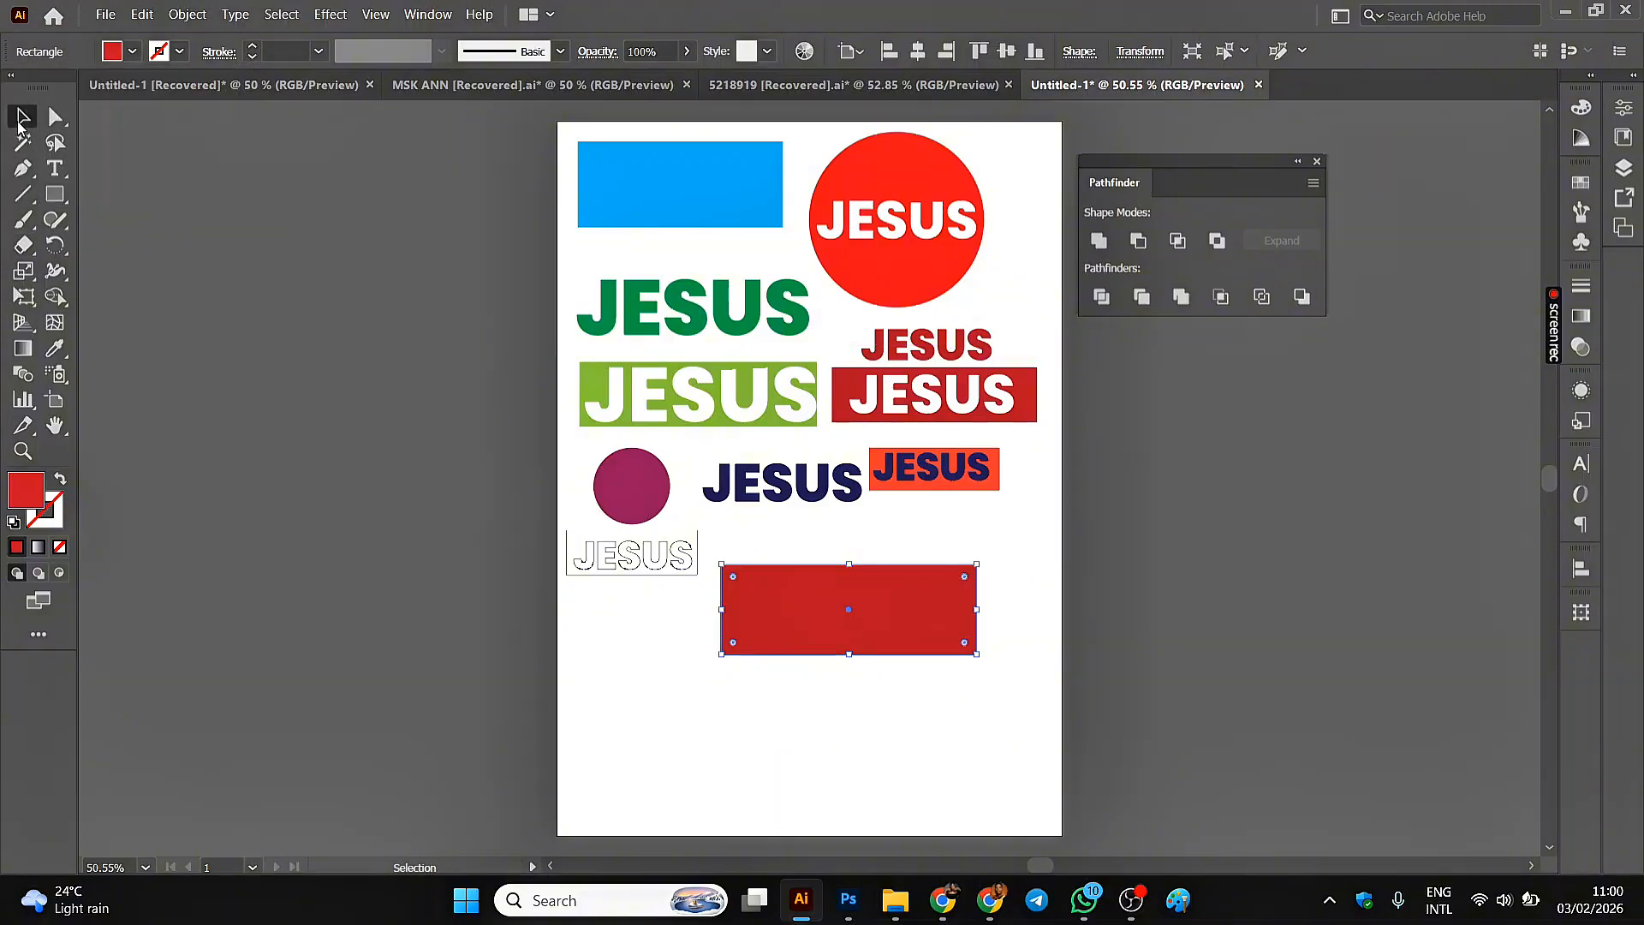
- Apply the Minus Back pathfinder to the red rectangle and the JESUS lettering beneath it, and reposition the resulting banner
{"action": "left_click_drag", "start_coordinate": [1012, 559], "coordinate": [767, 659]}
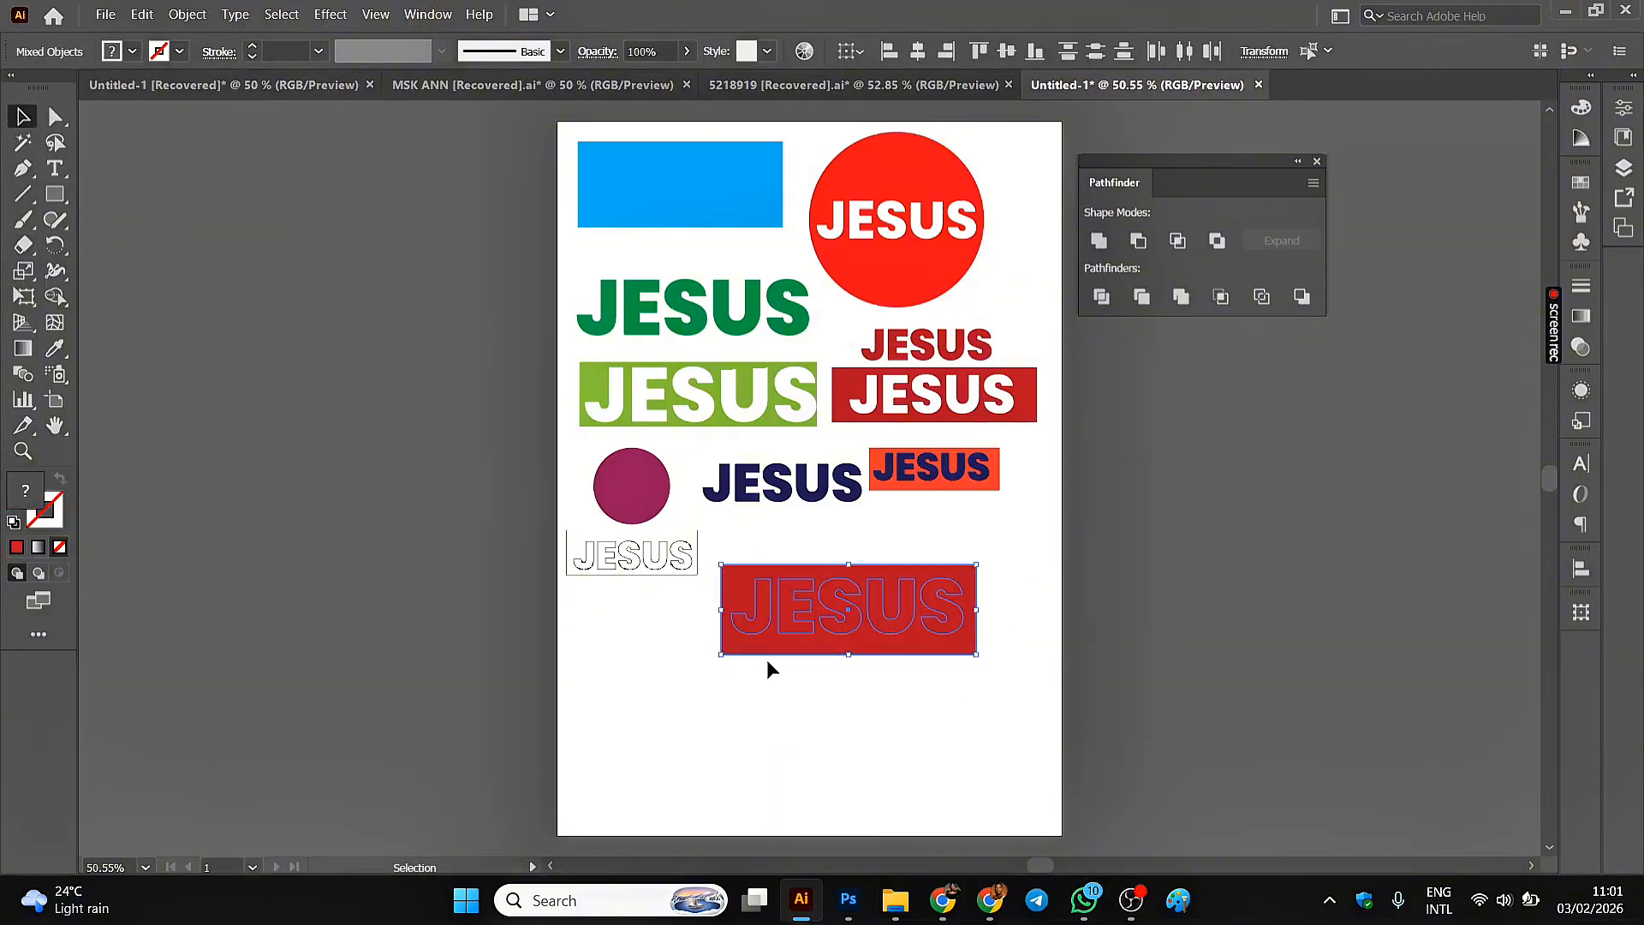
{"action": "right_click", "coordinate": [844, 630]}
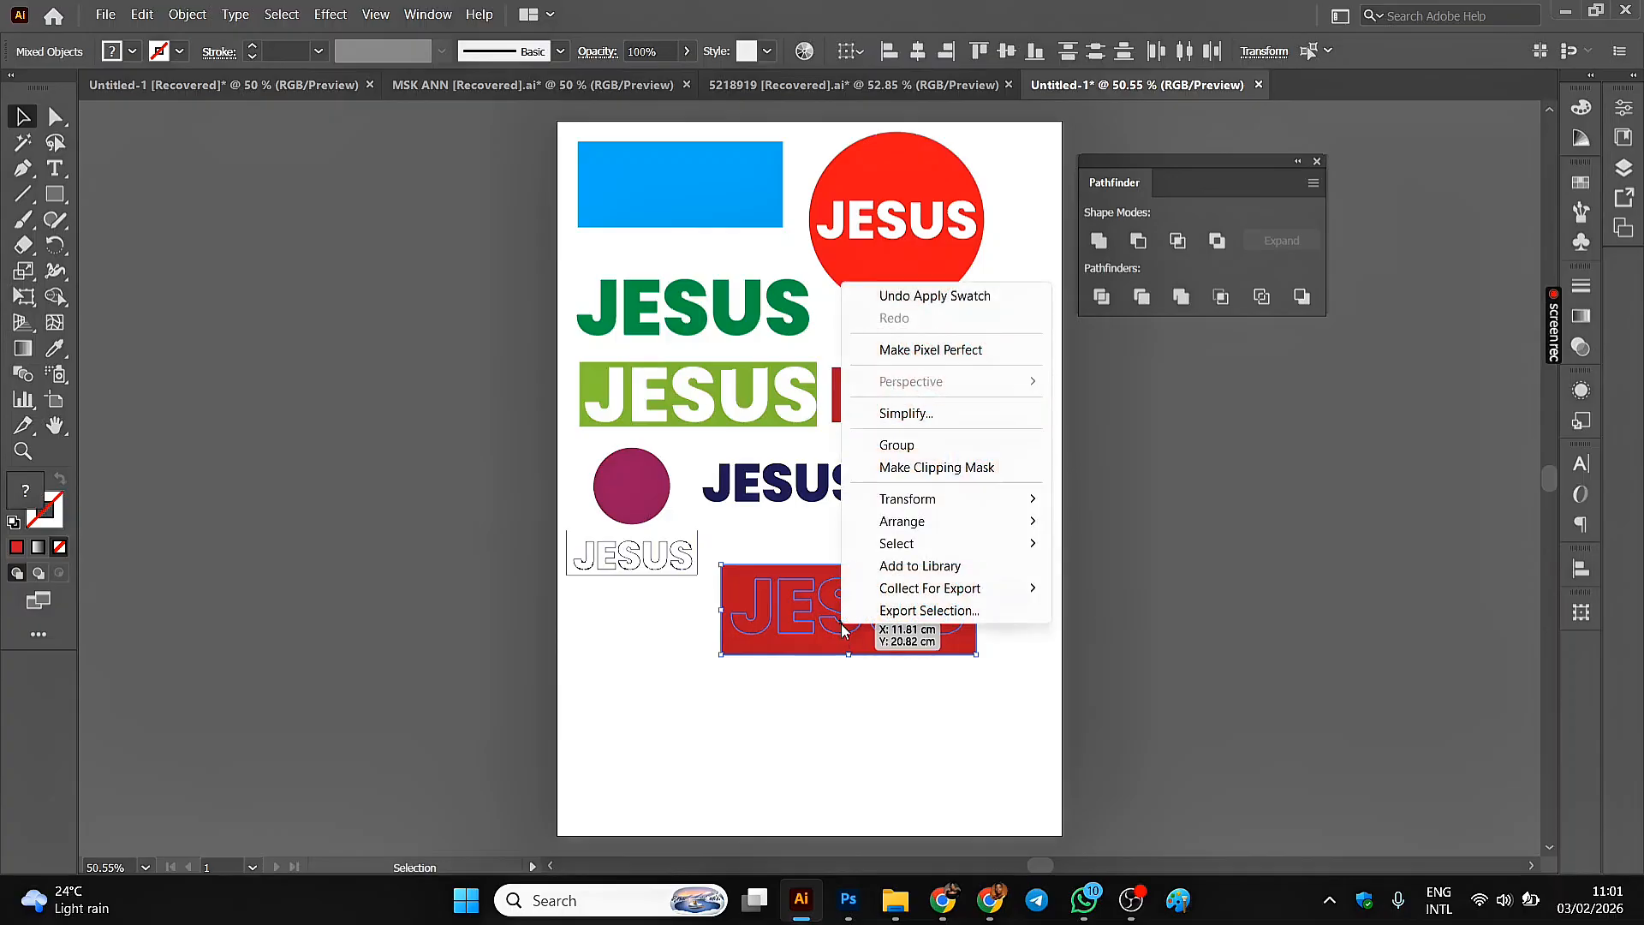
{"action": "left_click", "coordinate": [732, 705]}
{"action": "left_click", "coordinate": [734, 697]}
{"action": "left_click_drag", "start_coordinate": [1004, 562], "coordinate": [716, 676]}
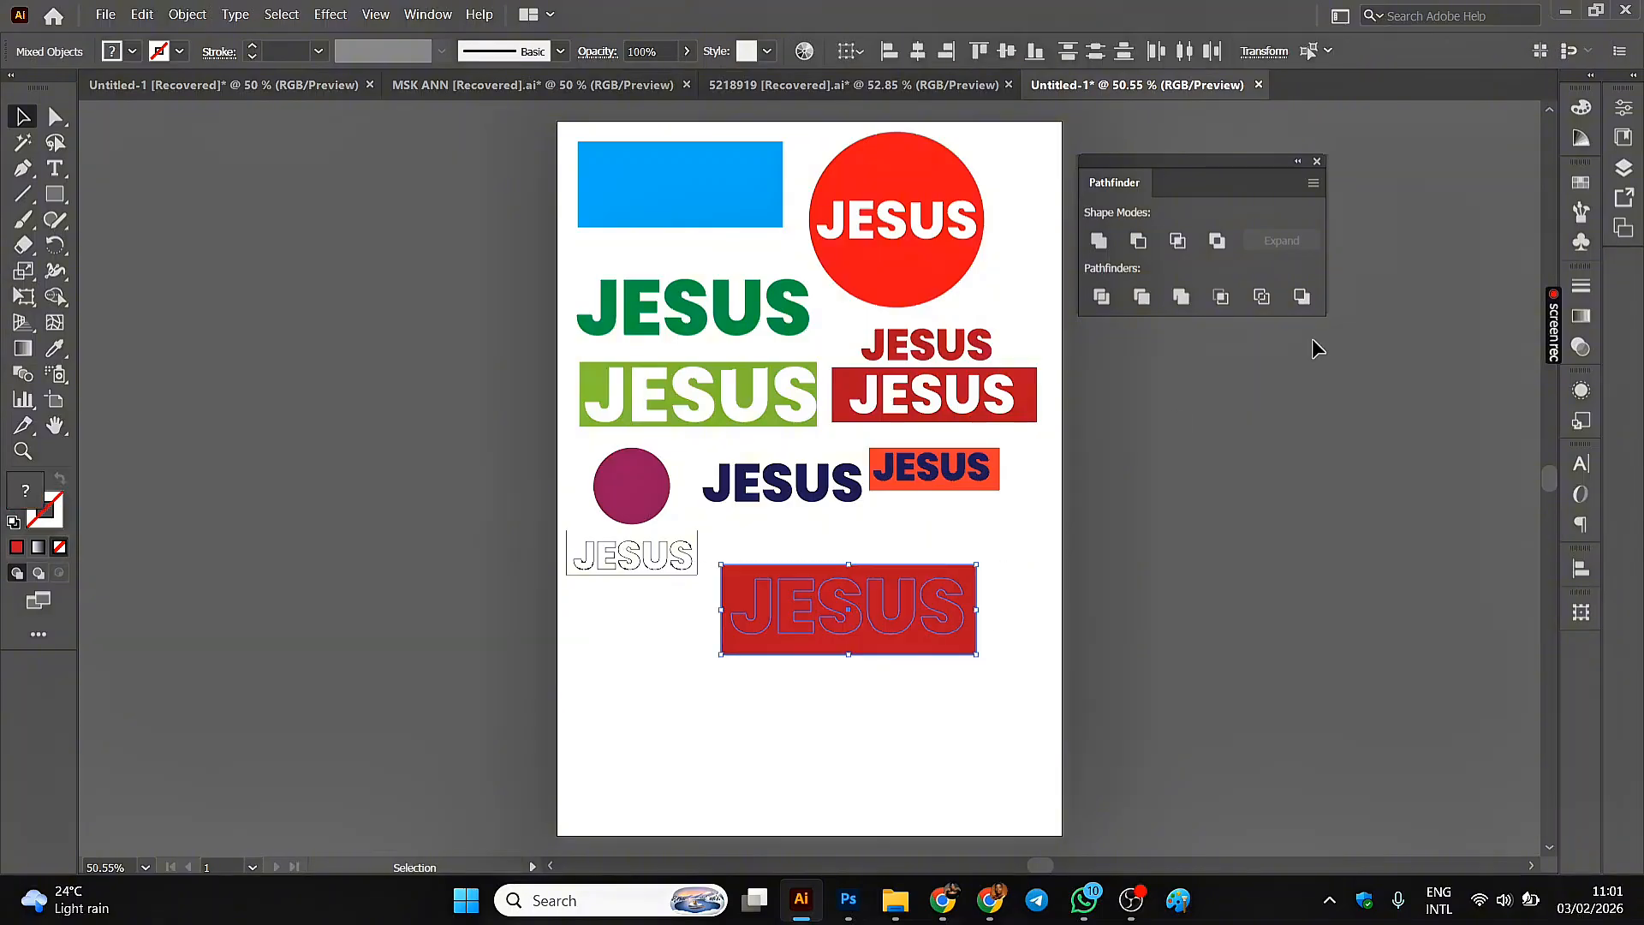
{"action": "left_click", "coordinate": [1304, 298]}
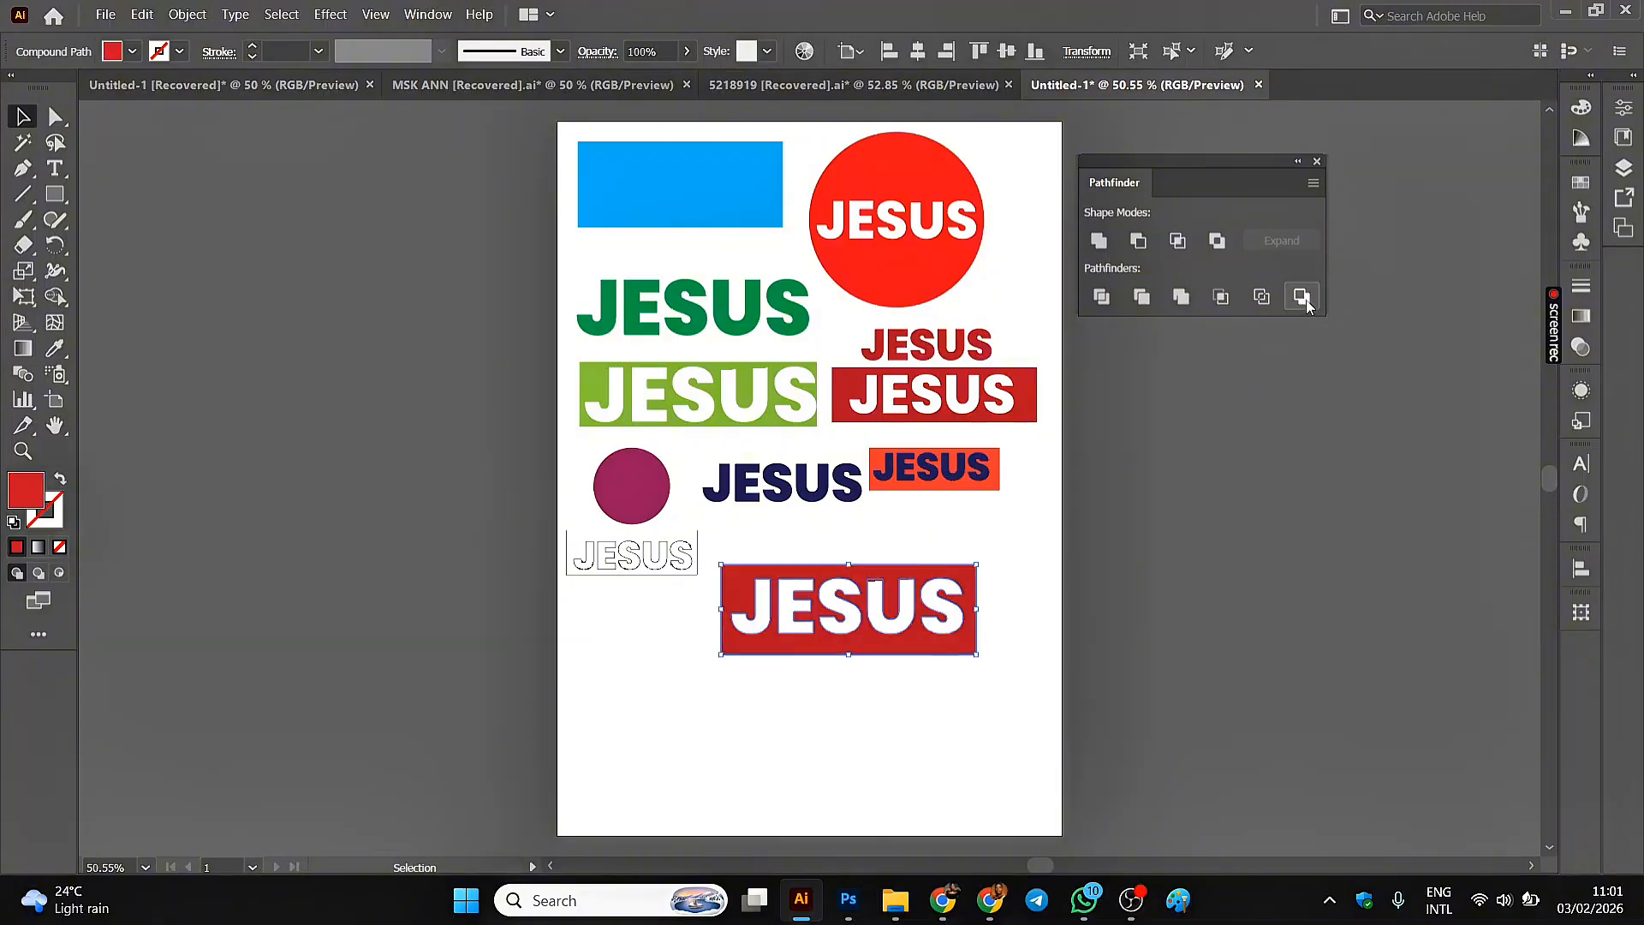
{"action": "left_click", "coordinate": [1172, 550]}
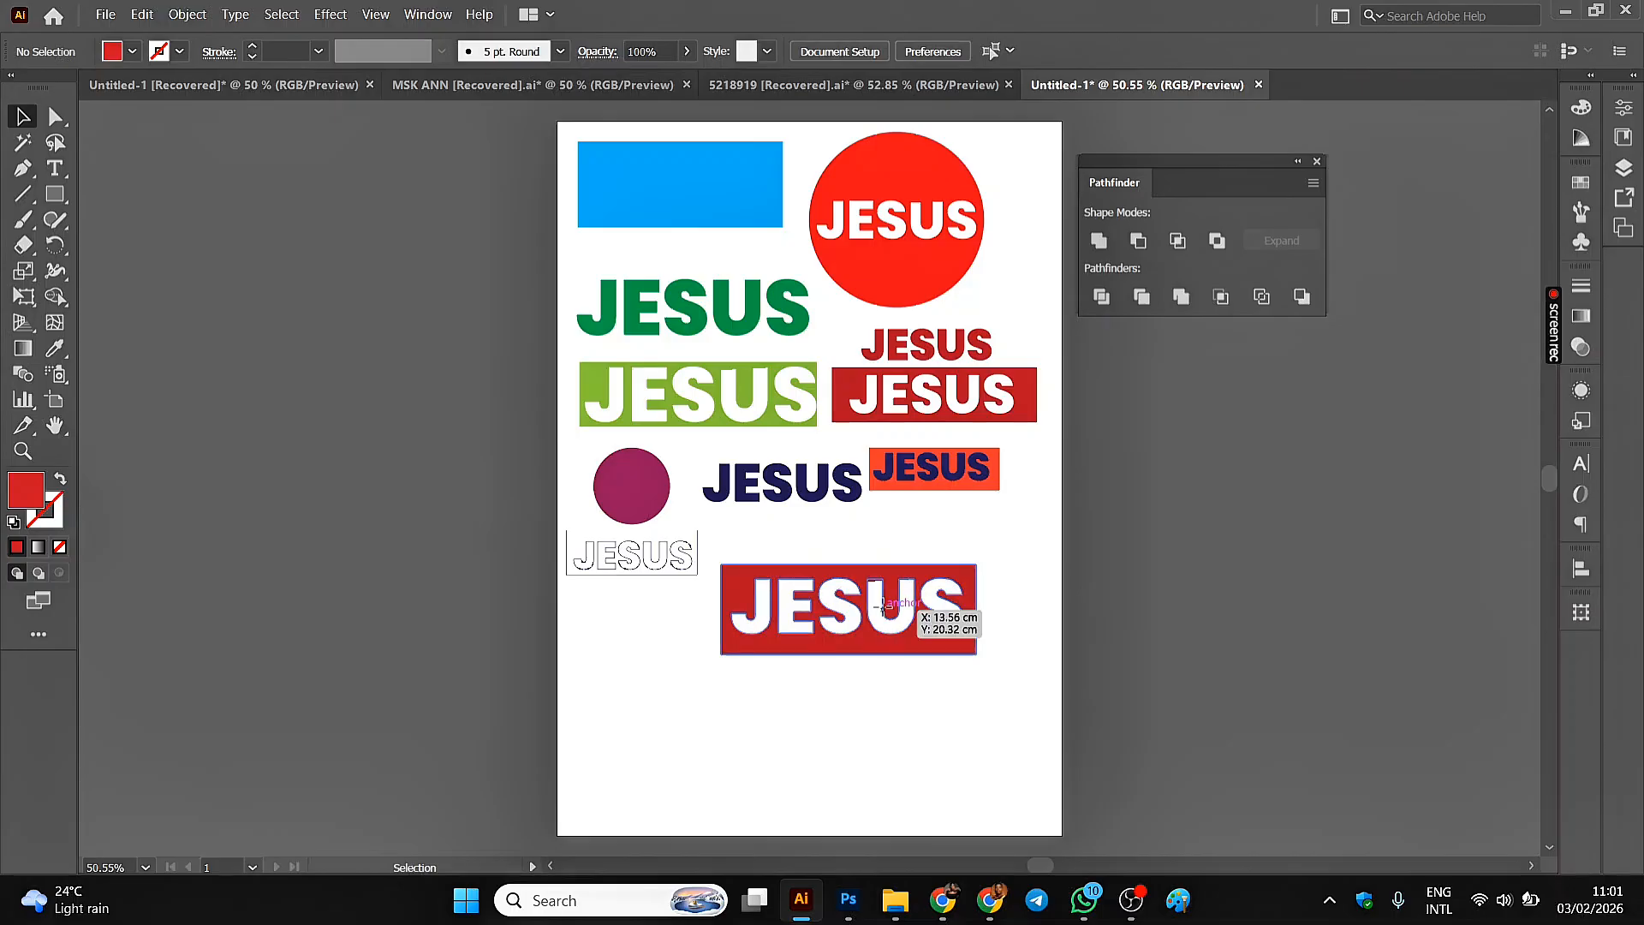
{"action": "left_click_drag", "start_coordinate": [878, 611], "coordinate": [901, 649]}
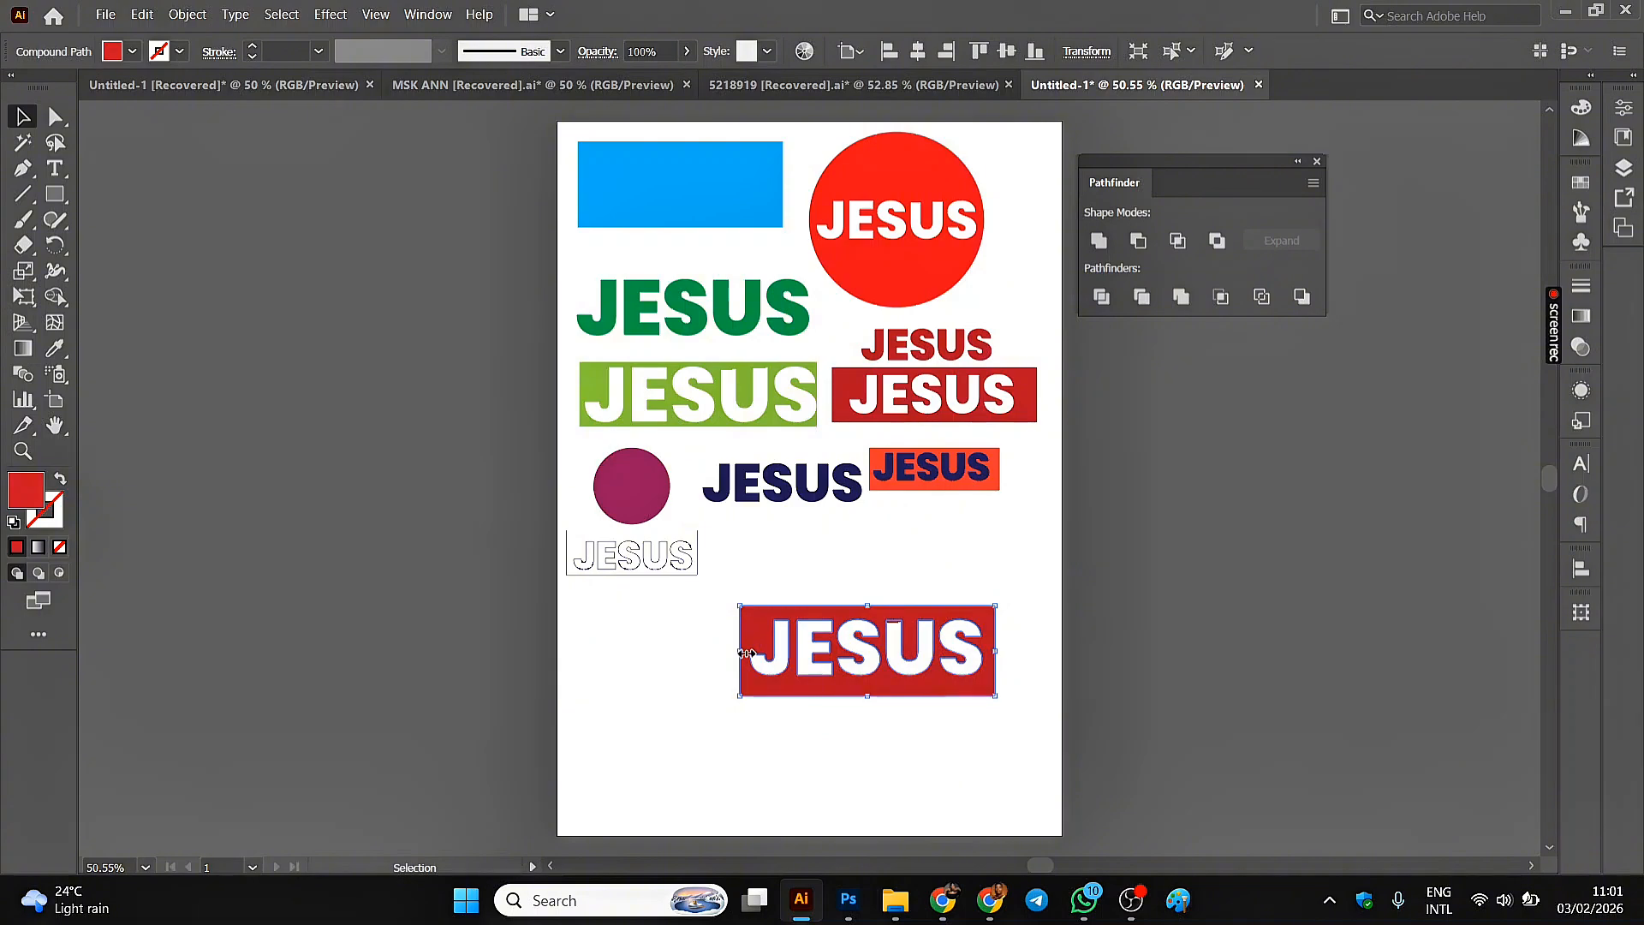
{"action": "left_click_drag", "start_coordinate": [745, 652], "coordinate": [846, 568]}
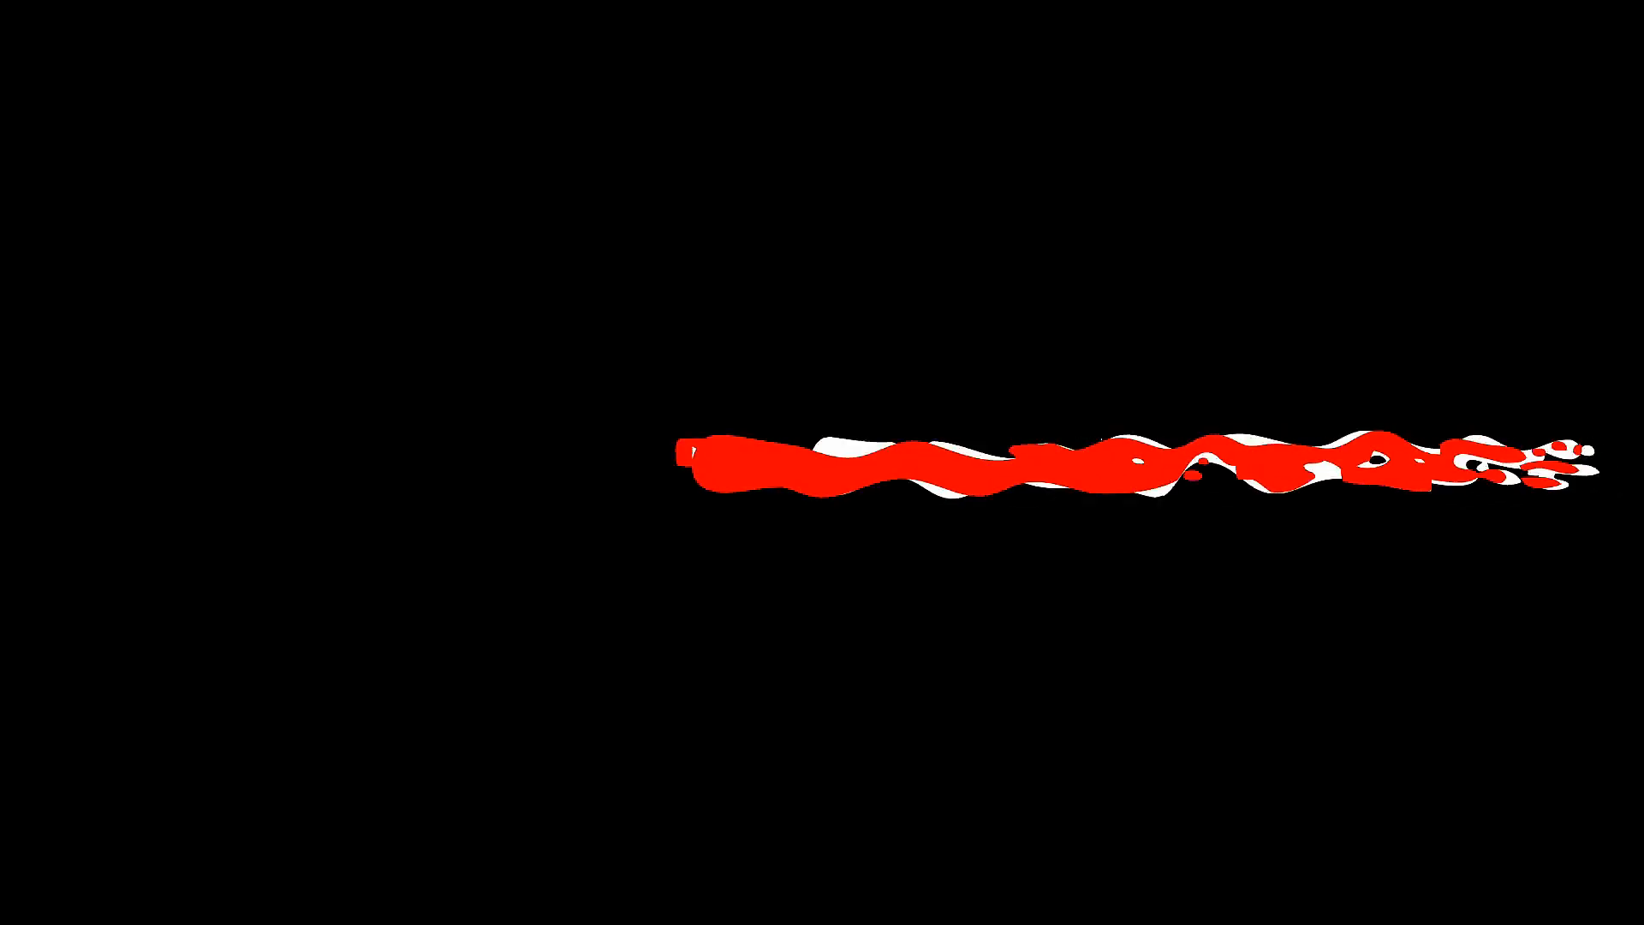